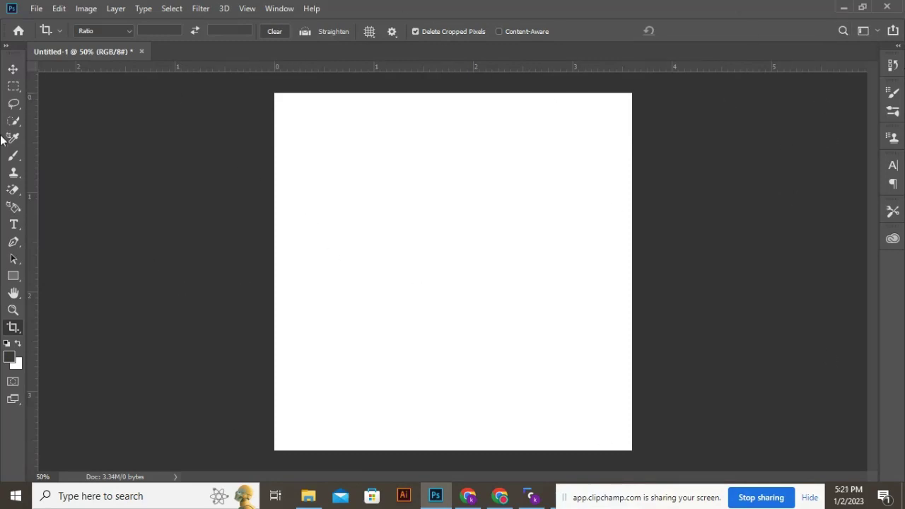
- Close the Photoshop window holding the untitled document and minimize the Clipchamp window to reach the desktop
click(13, 70)
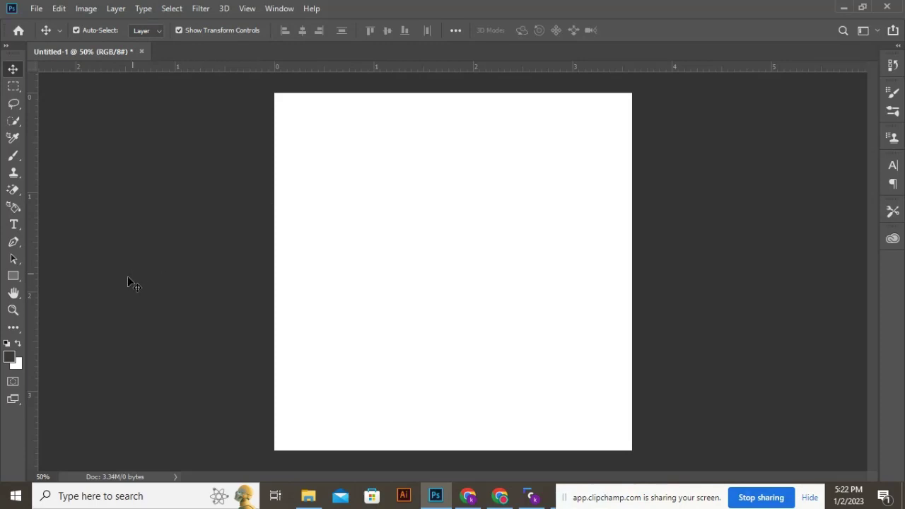
click(15, 495)
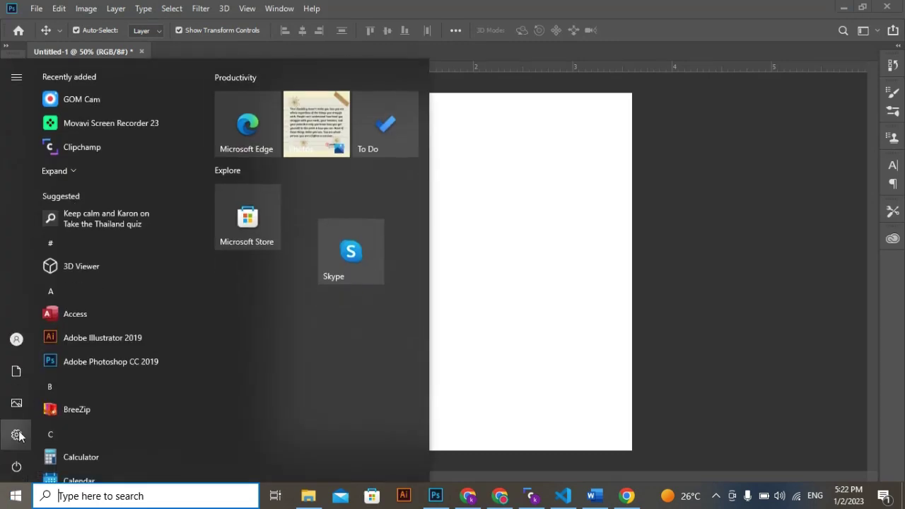
click(98, 364)
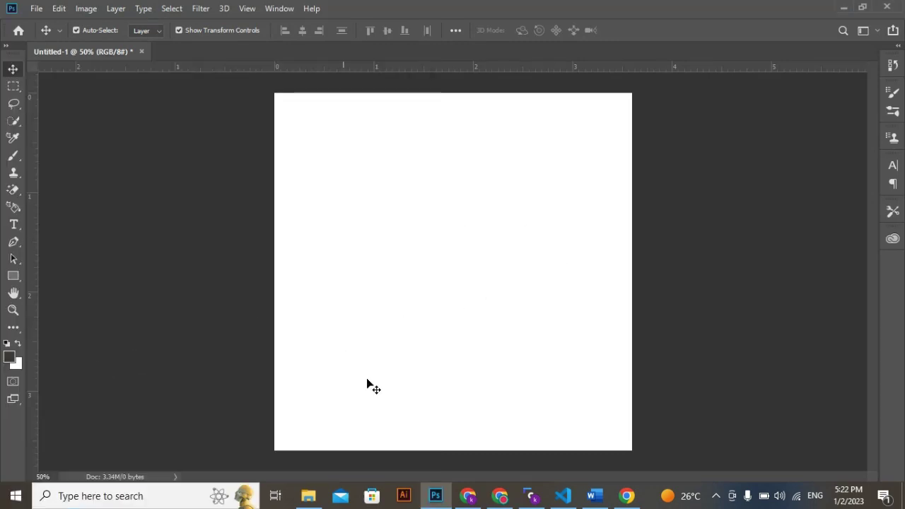
right_click(439, 501)
click(419, 467)
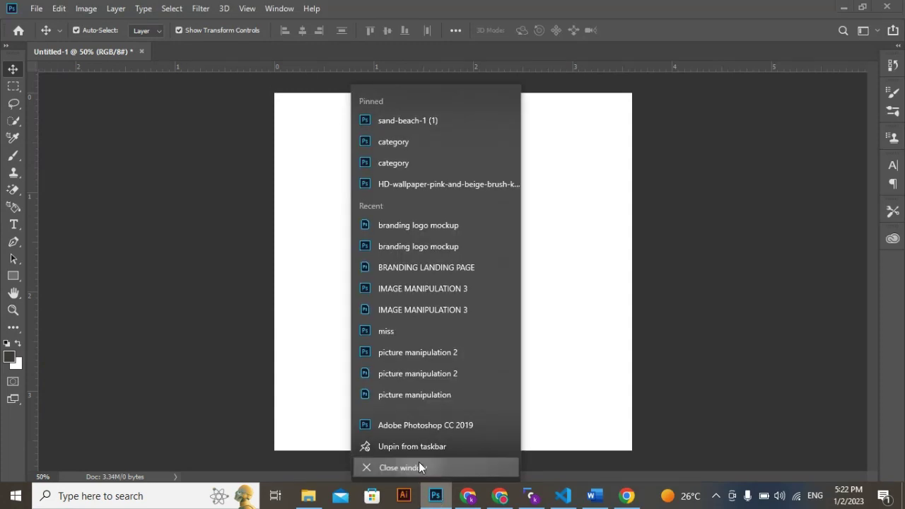
click(442, 200)
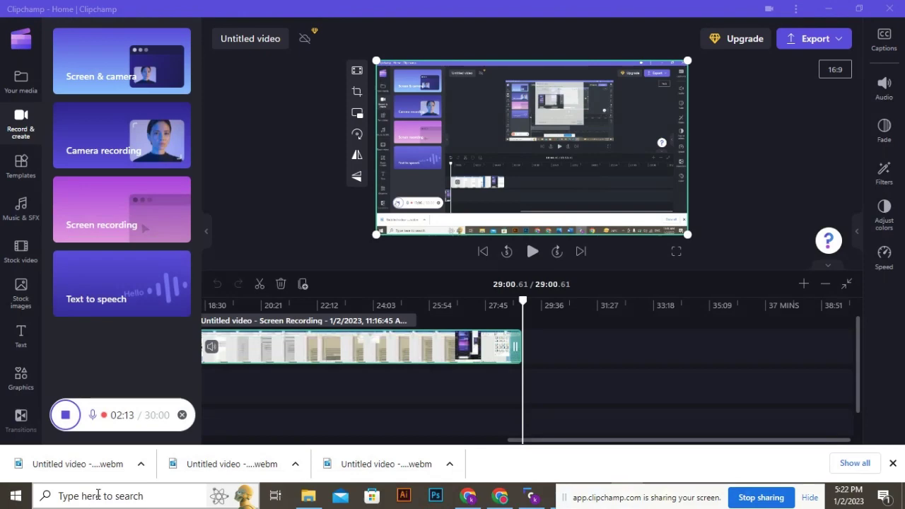
click(830, 8)
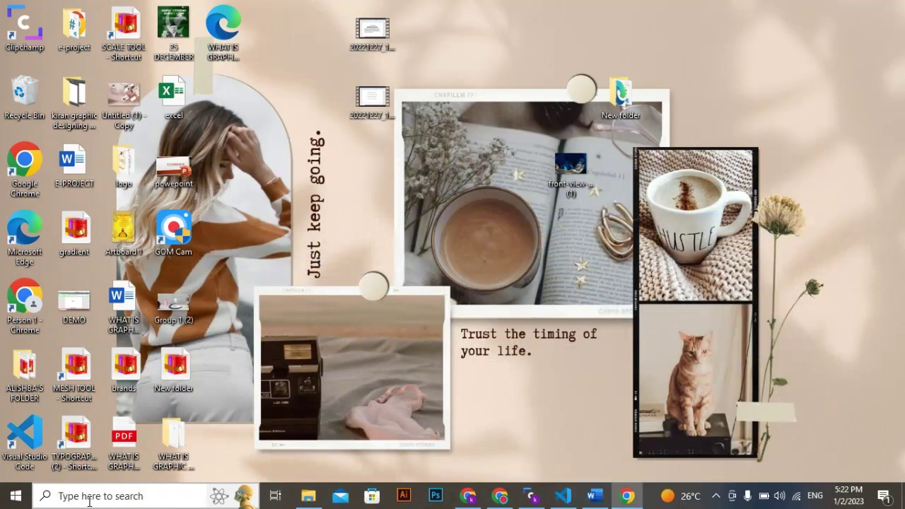
- Launch Adobe Photoshop CC 2019 from the desktop and begin creating a new document
click(85, 495)
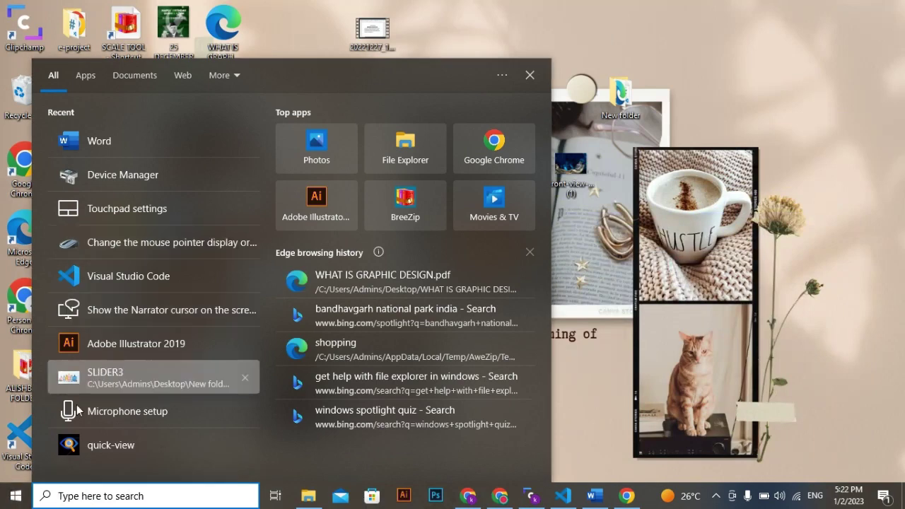
click(16, 496)
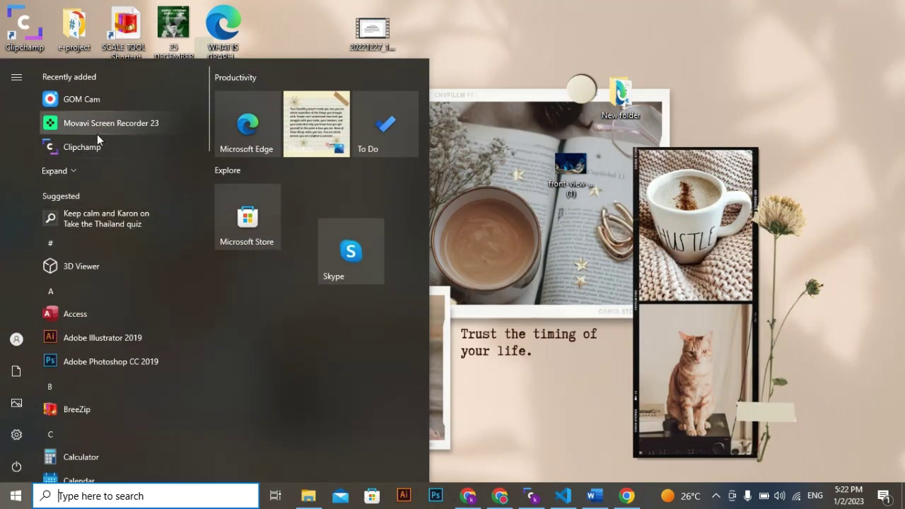
click(101, 361)
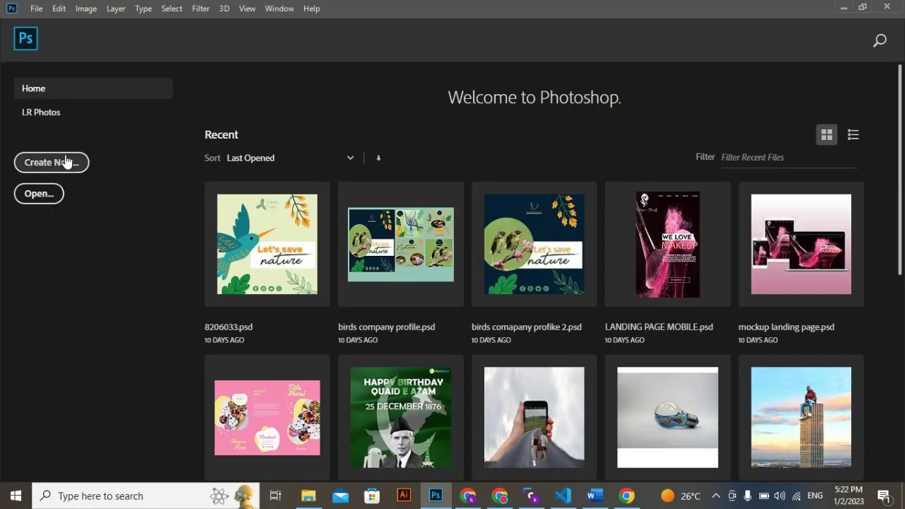
click(66, 165)
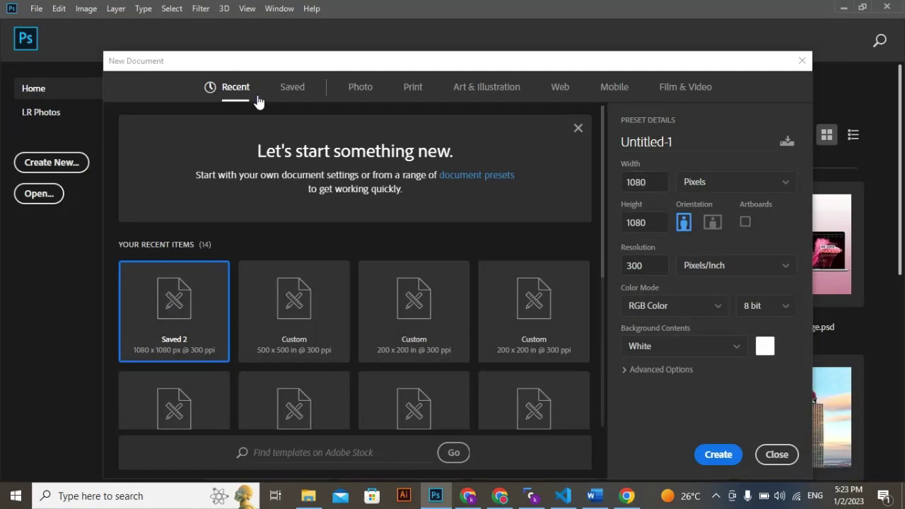
- Review the Saved, Photo, Print, Art & Illustration, Web, Mobile and Film & Video presets, then return to the recent ones
click(297, 86)
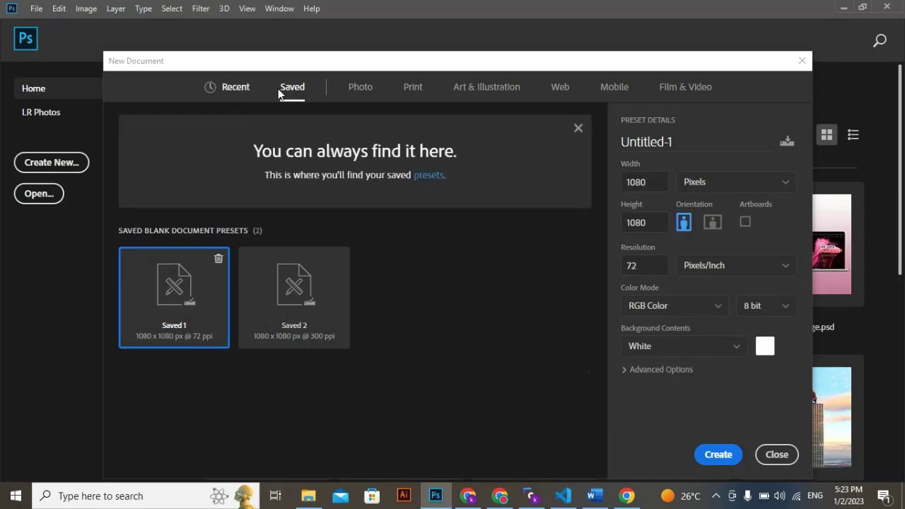
click(360, 89)
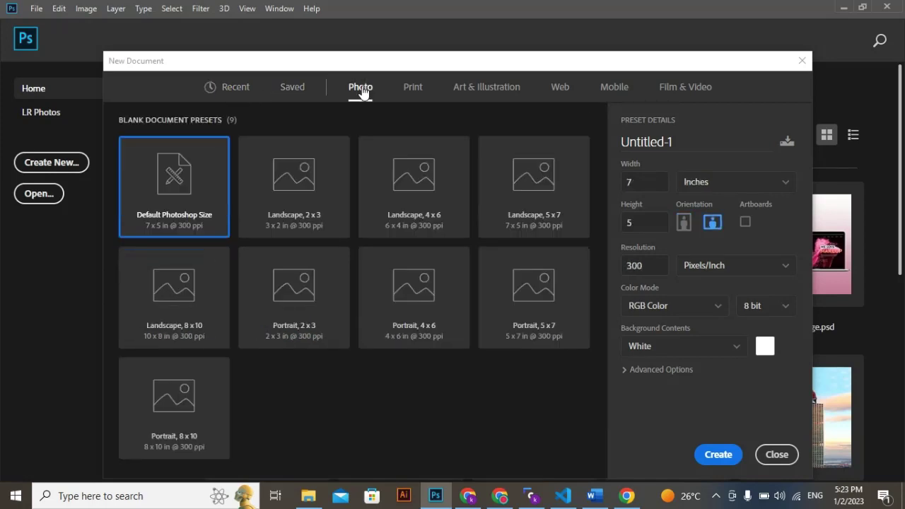
click(410, 88)
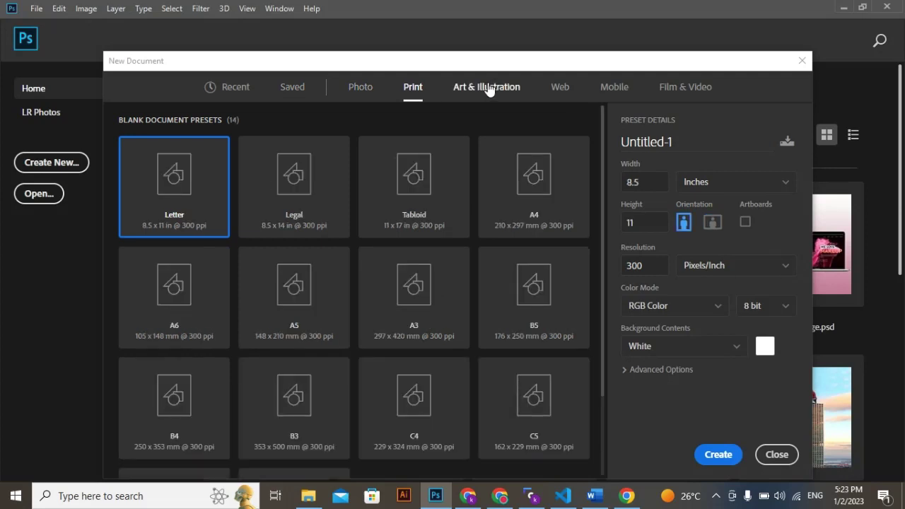
click(488, 88)
click(564, 92)
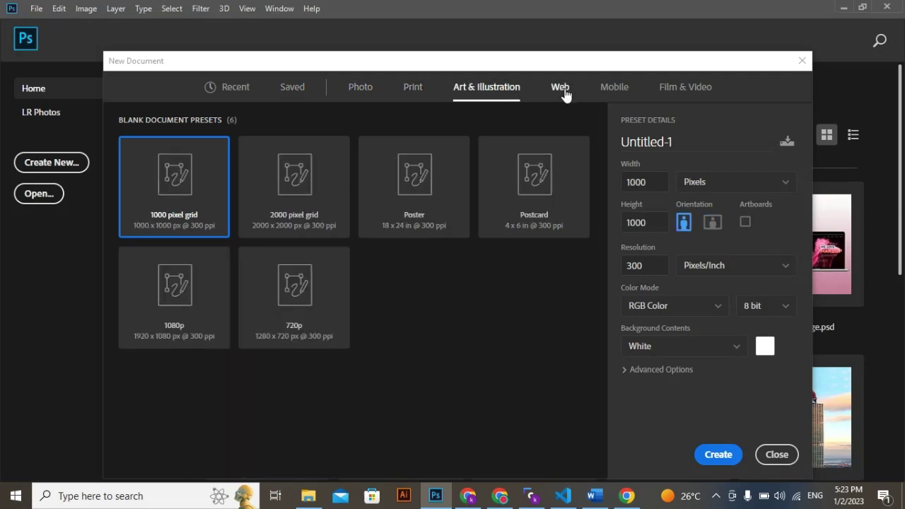
click(610, 88)
click(677, 89)
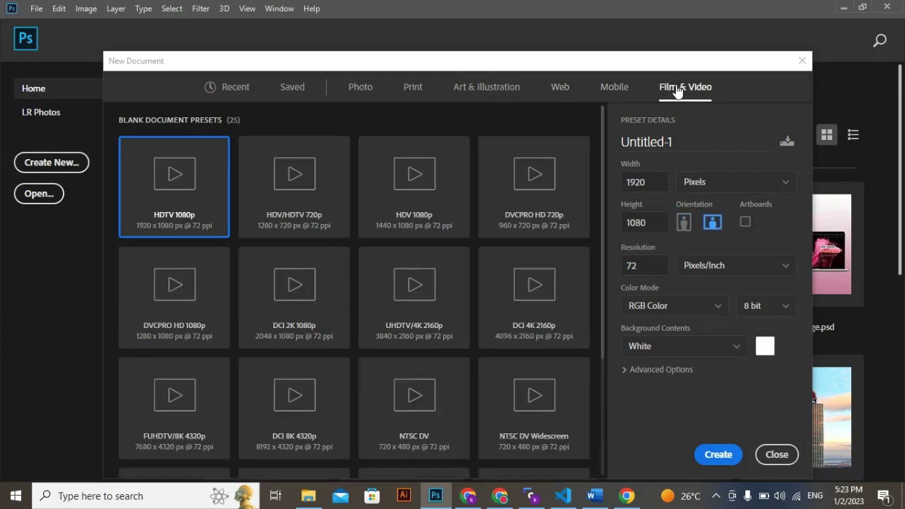
click(236, 89)
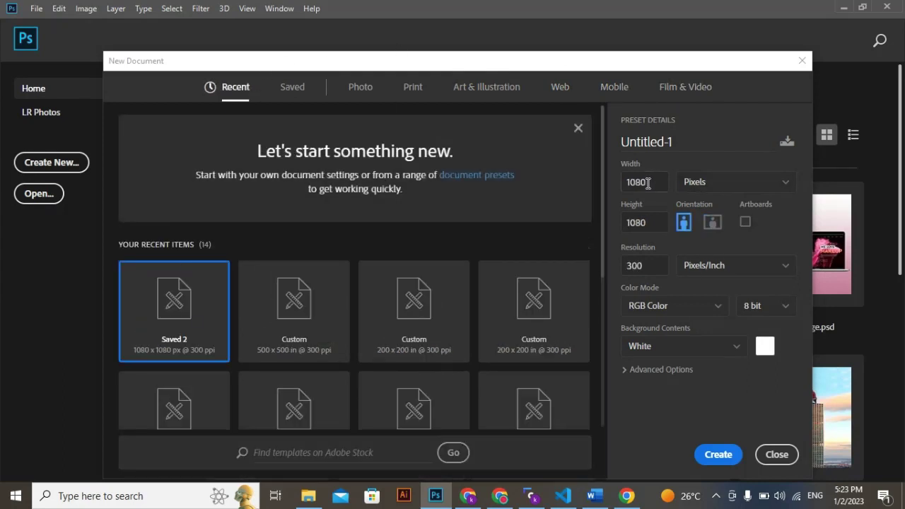
- Set the new document's width to 1000 with Pixels as the unit
click(647, 182)
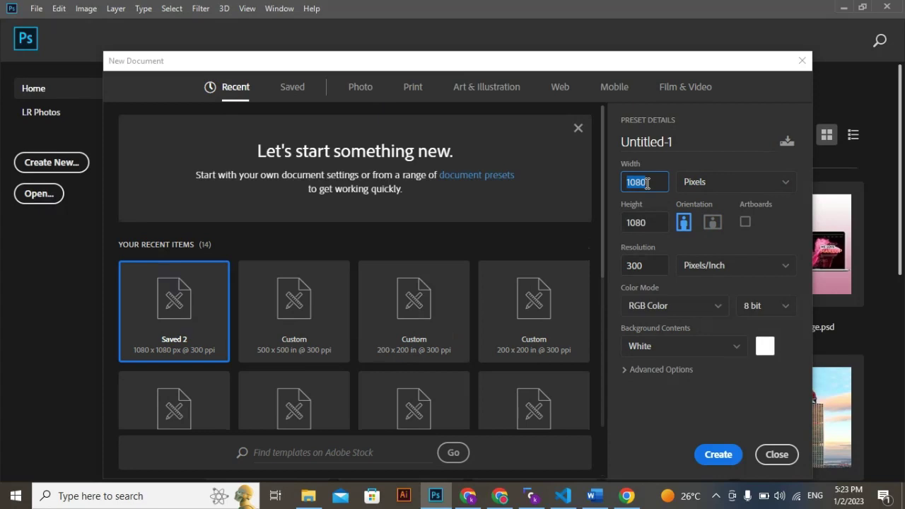
key(BackSpace)
text(1000)
click(777, 183)
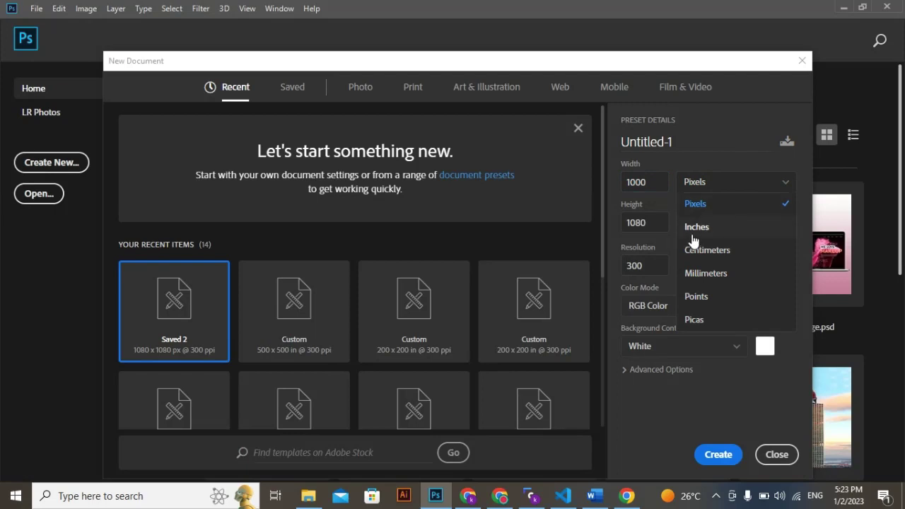
click(699, 204)
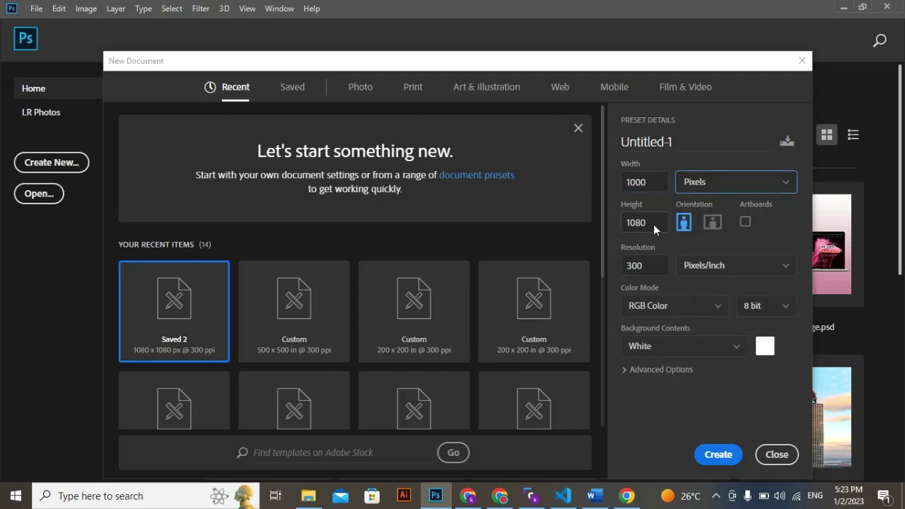
- Try a height of 500 pixels with landscape orientation for the new document
double_click(654, 223)
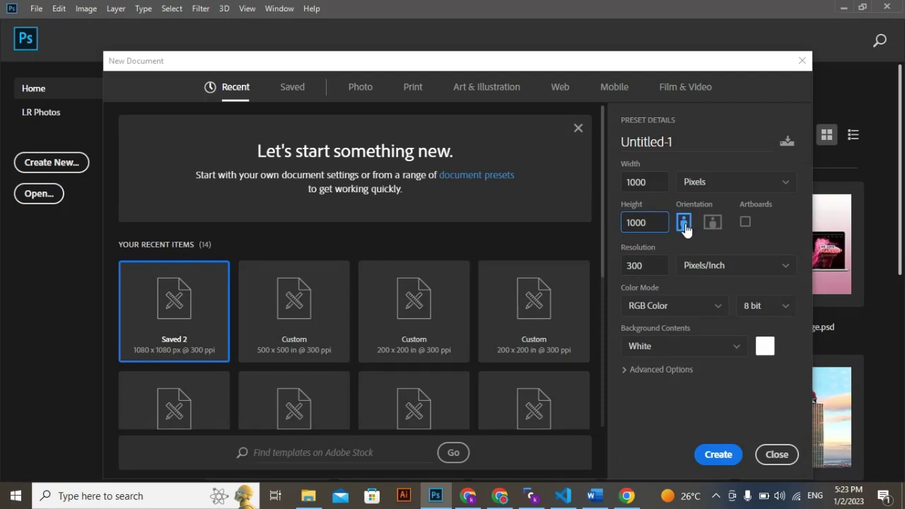
key(BackSpace)
key(BackSpace)
key(BackSpace)
key(BackSpace)
text(500)
click(712, 223)
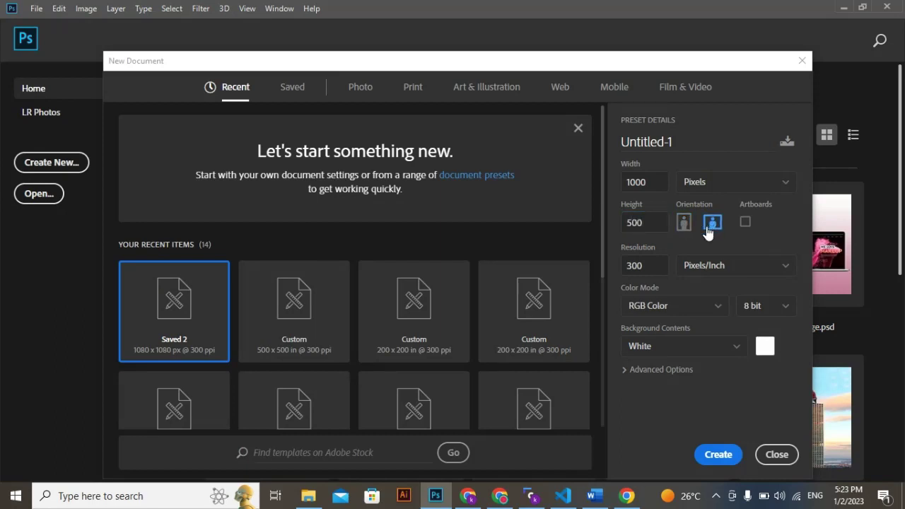
- Set the new document's height to 1000 pixels
double_click(654, 224)
key(BackSpace)
text(1000)
key(BackSpace)
key(BackSpace)
key(BackSpace)
text(000)
- Set the new document's resolution to 300 Pixels/Inch, trying 72 first
double_click(652, 267)
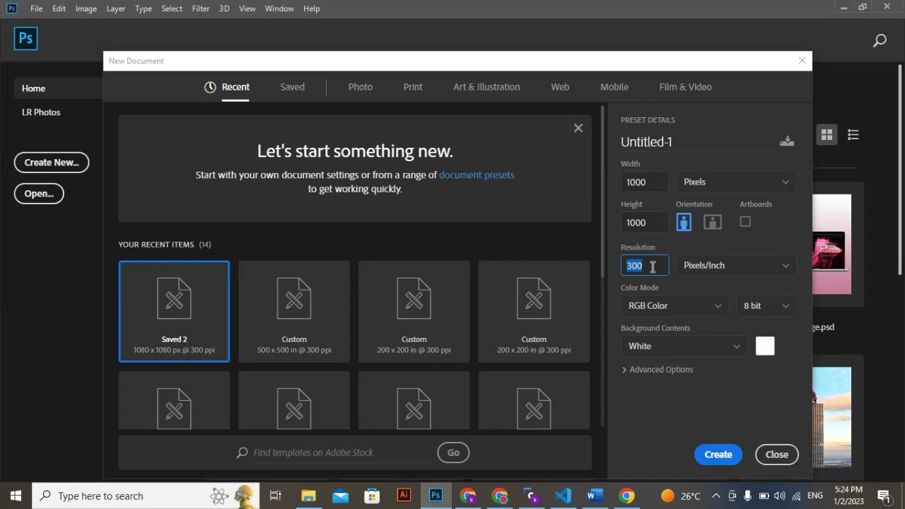
key(BackSpace)
text(72)
key(BackSpace)
key(BackSpace)
text(300)
click(724, 265)
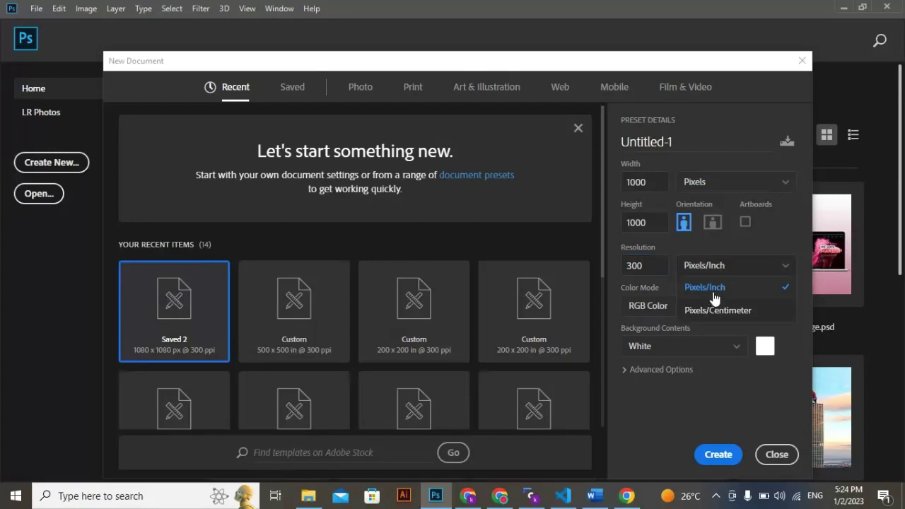
click(713, 292)
click(658, 267)
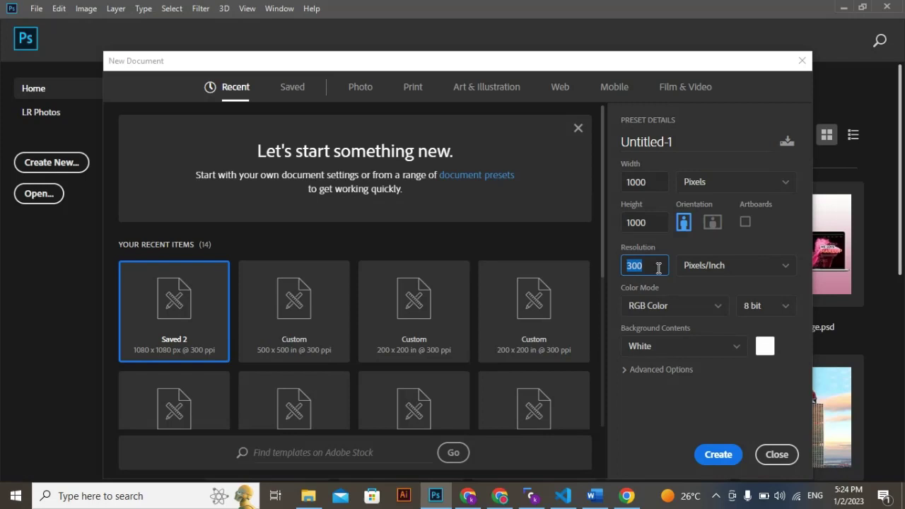
- Review the available color modes and choose RGB Color for the new document
click(674, 306)
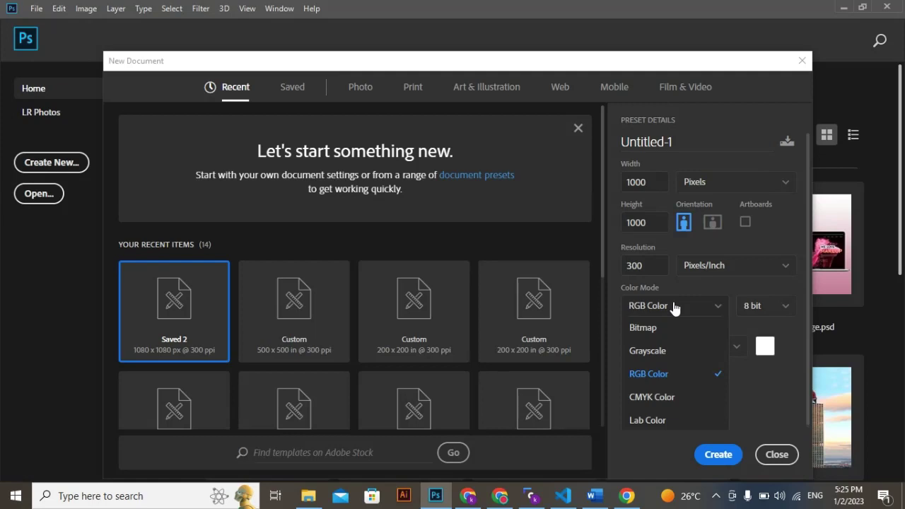
click(684, 375)
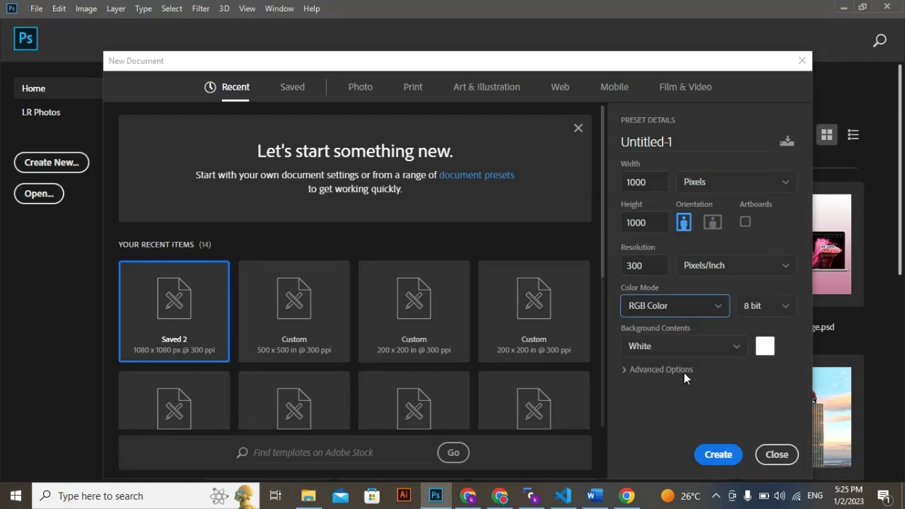
click(712, 308)
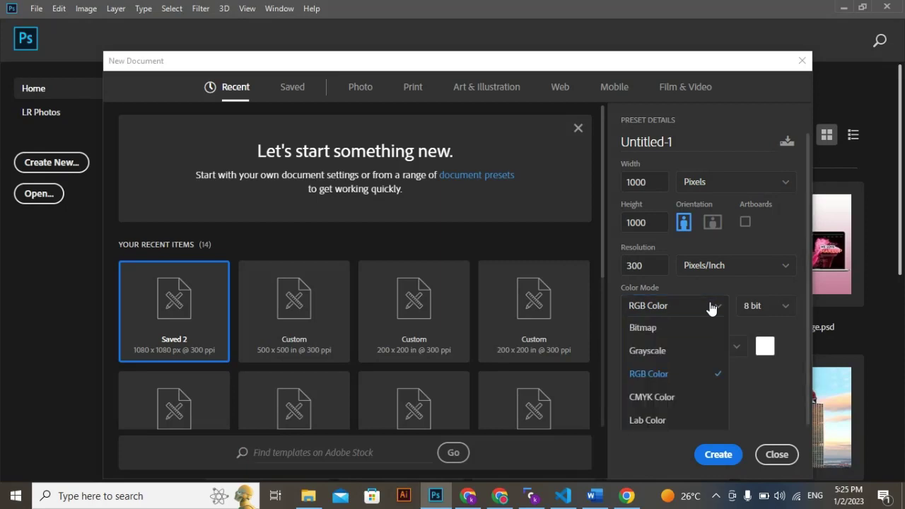
click(667, 379)
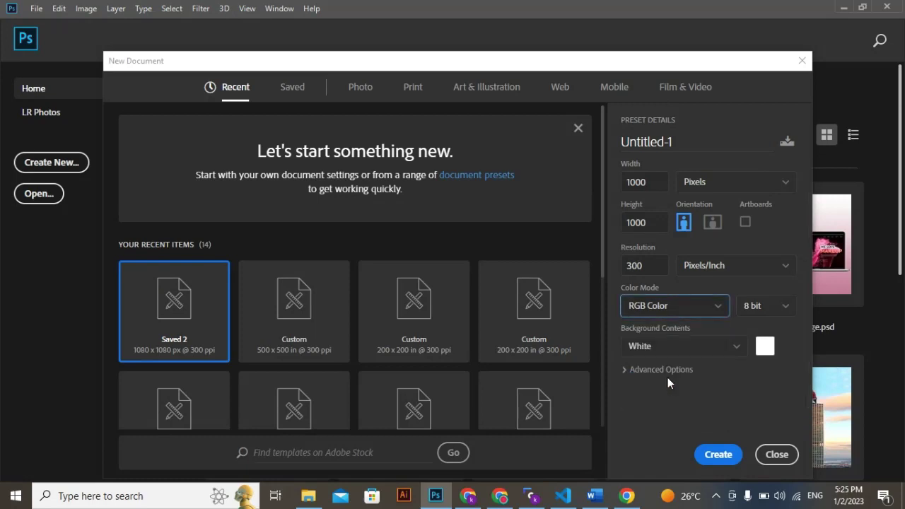
- Choose 8 bit color depth and White background contents for the new document
click(787, 314)
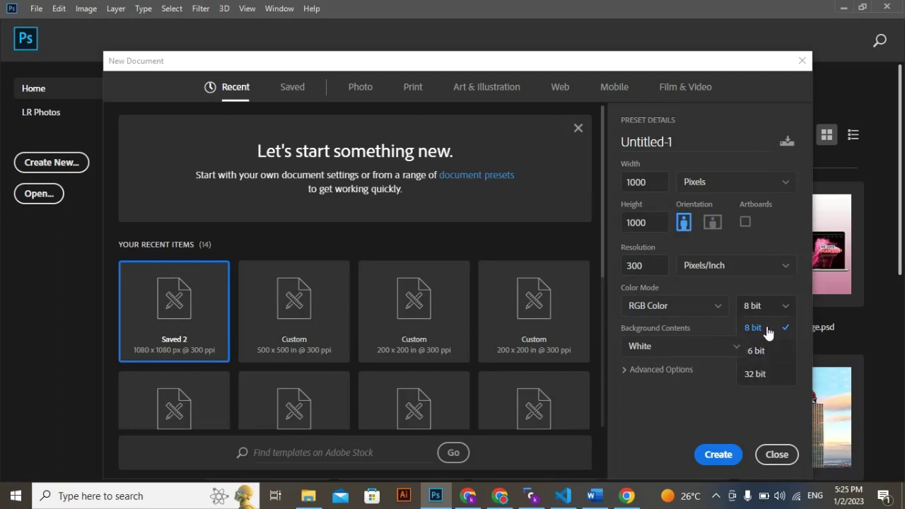
click(768, 329)
click(728, 347)
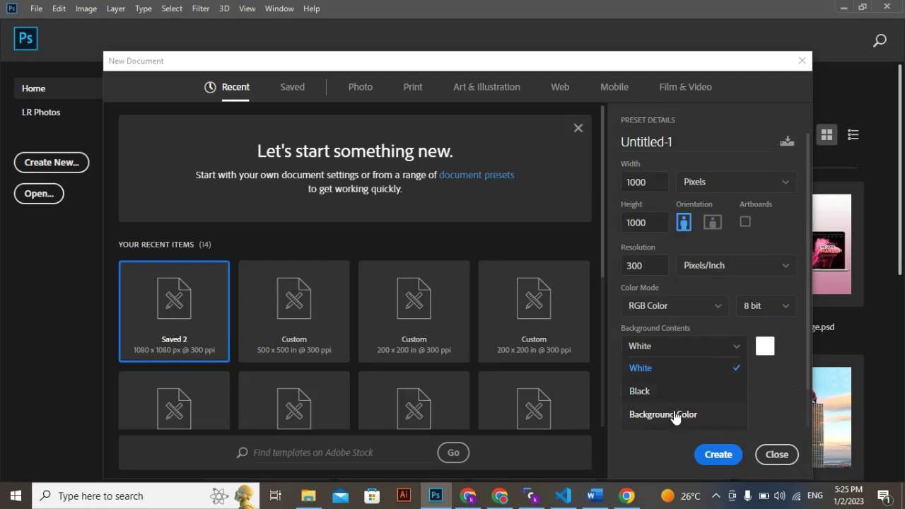
click(675, 366)
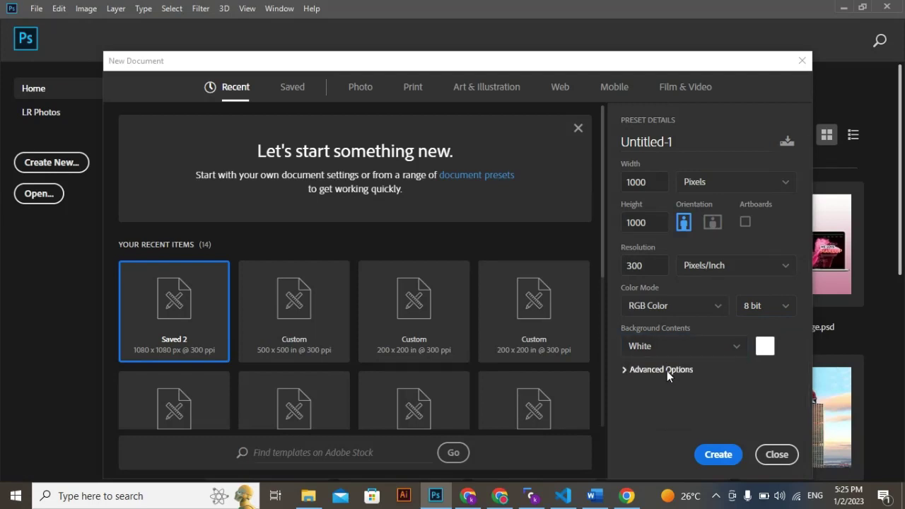
- Expand the advanced document options and choose Don't Color Manage as the color profile
click(666, 370)
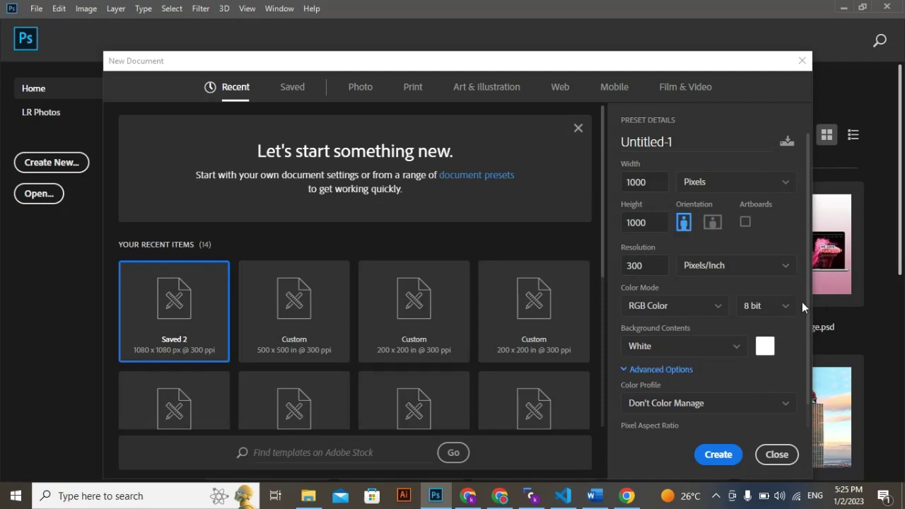
drag(808, 309, 813, 357)
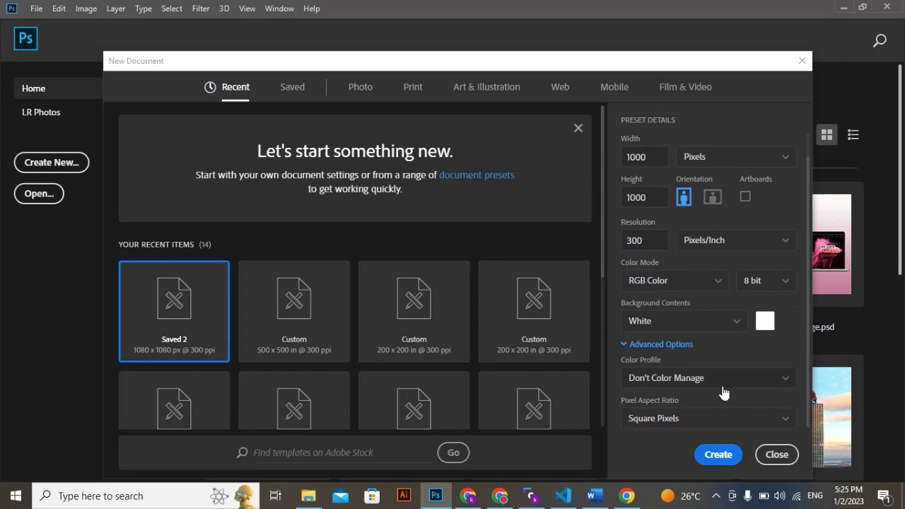
click(784, 376)
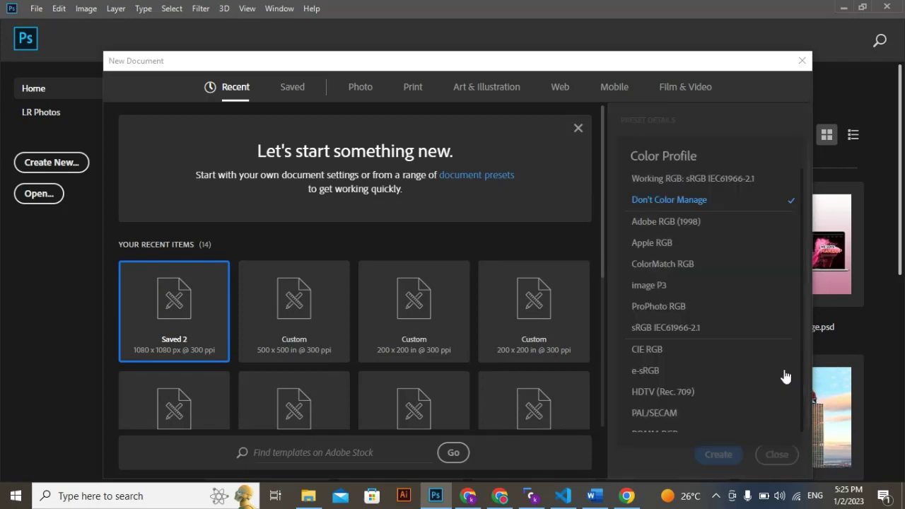
click(729, 199)
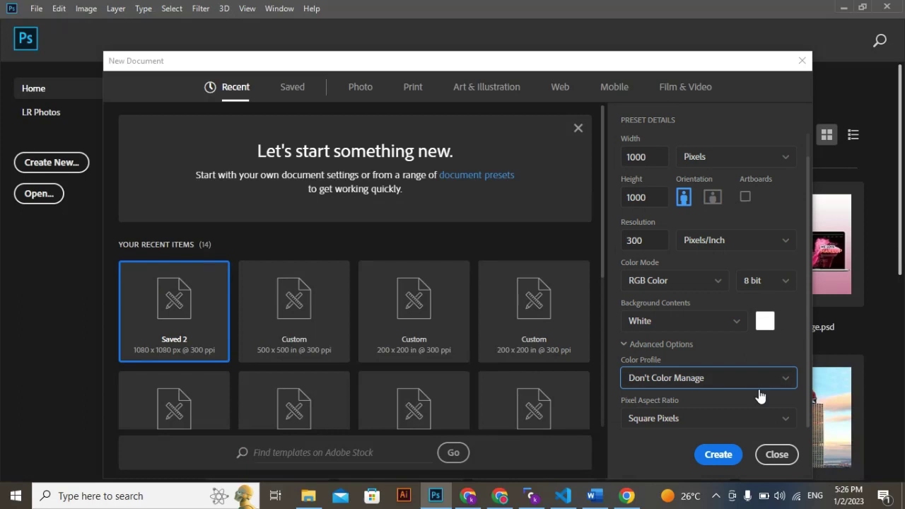
- Keep Square Pixels as the pixel aspect ratio and name the new document "photoshop"
click(710, 425)
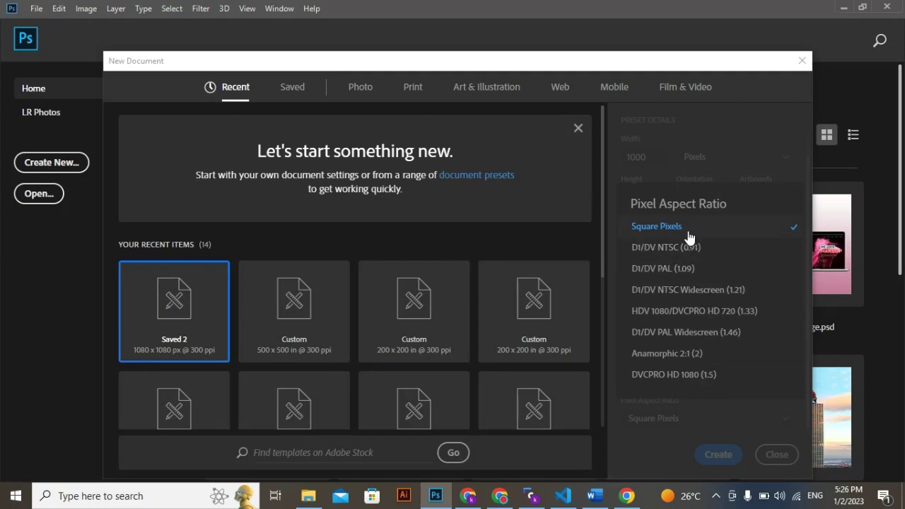
click(690, 240)
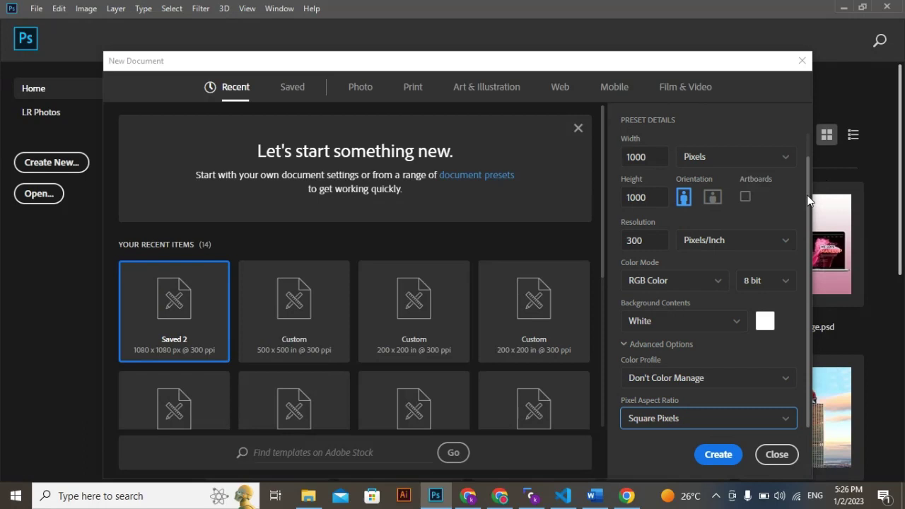
scroll(806, 190, up, 1)
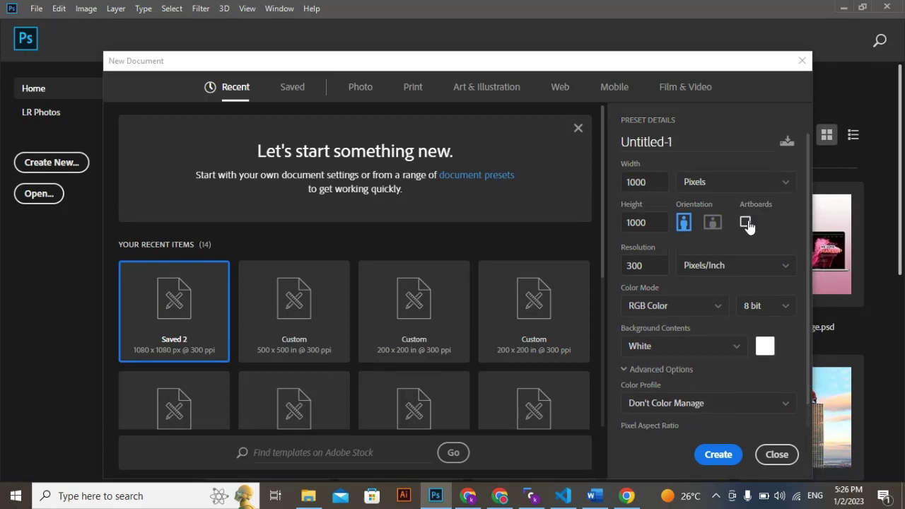
click(713, 142)
key(BackSpace)
text(photoshop)
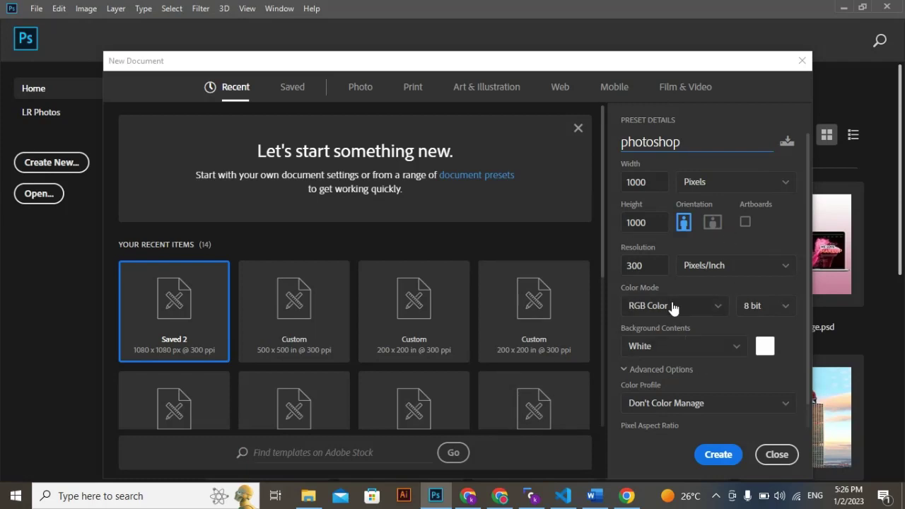
- Save the document settings as the preset "Saved 3" and create the document
click(786, 144)
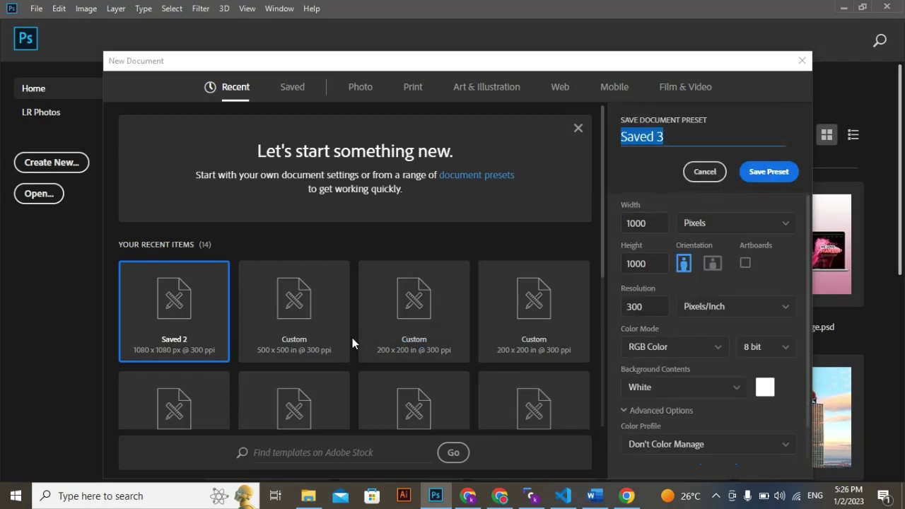
click(777, 174)
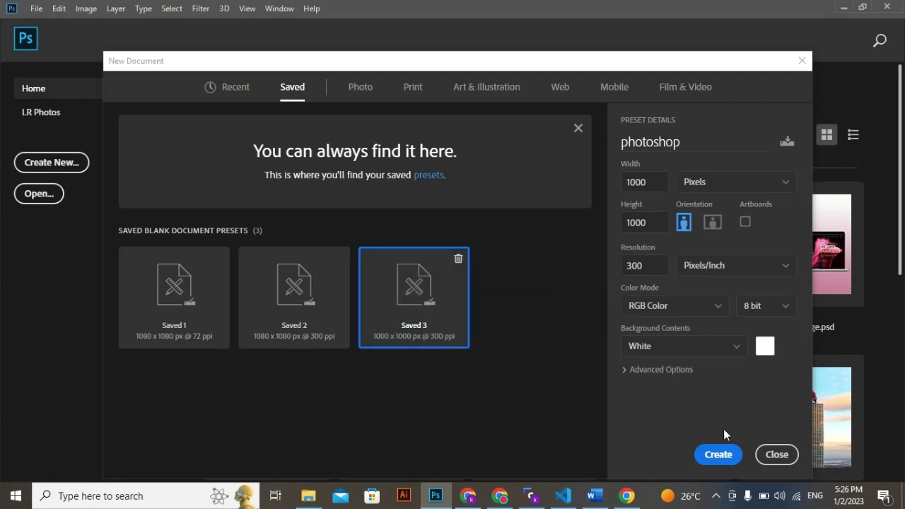
click(713, 456)
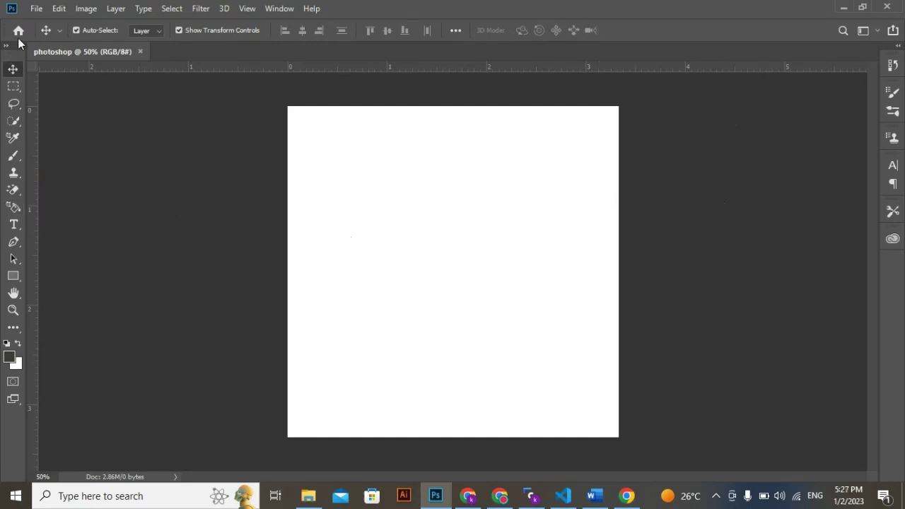
- Draw a rectangular marquee around the whole white canvas and deselect it
click(13, 87)
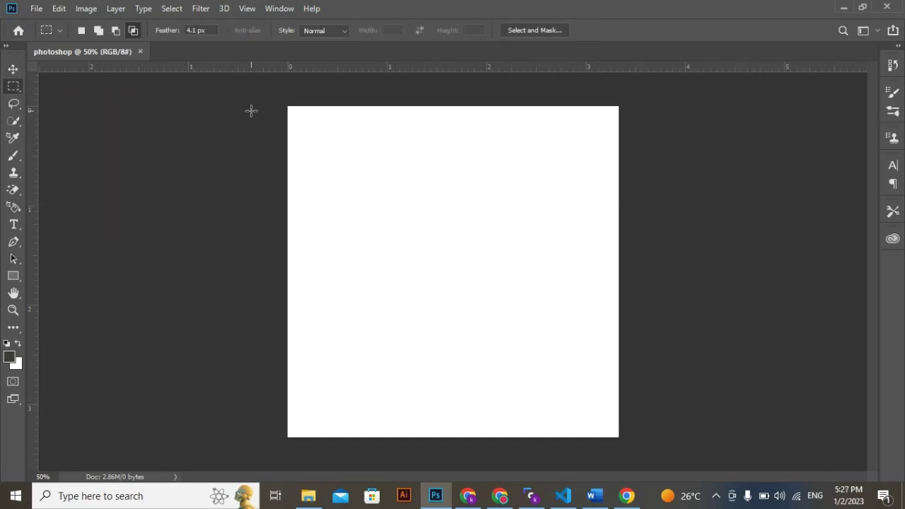
drag(288, 111, 620, 436)
click(624, 435)
- Create a second document from the "Saved 3" preset with Artboards enabled
click(33, 10)
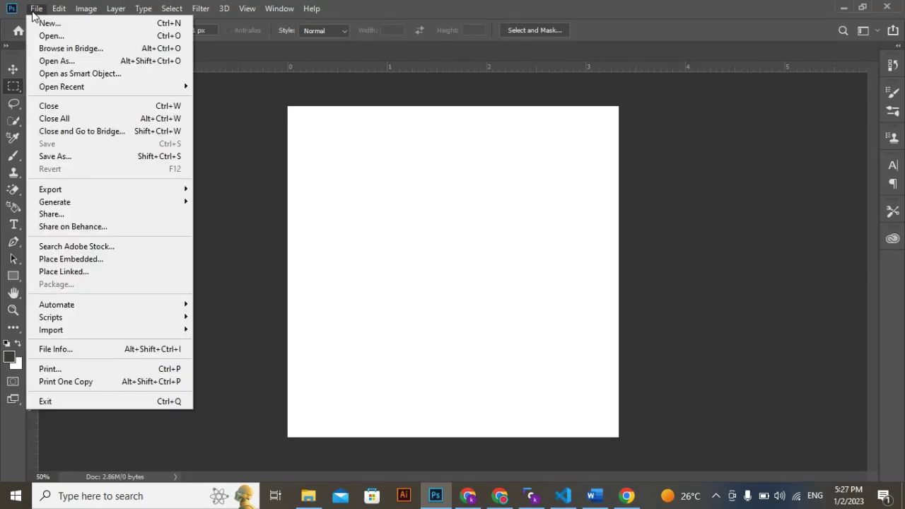
click(50, 23)
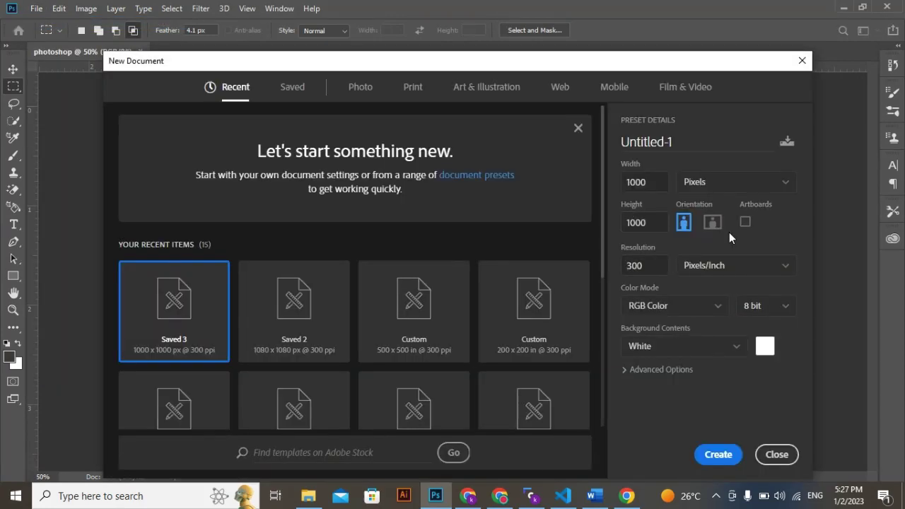
click(294, 90)
click(452, 297)
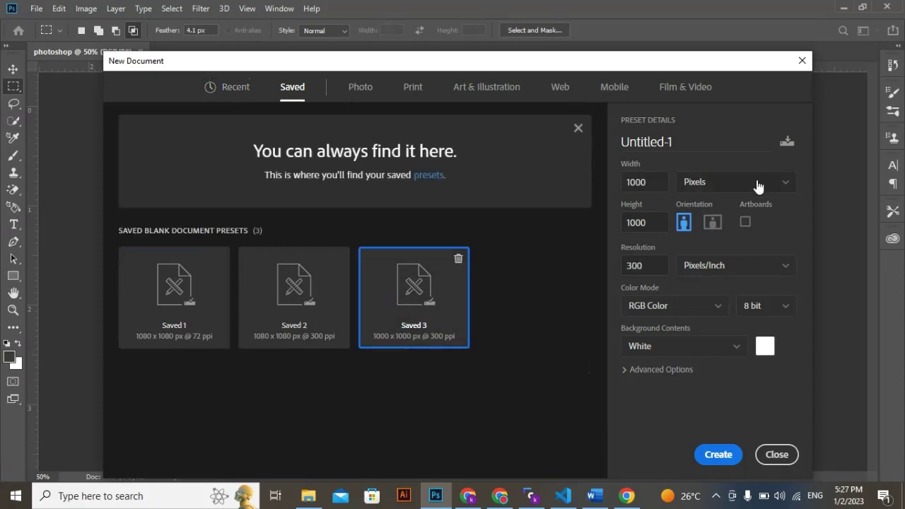
click(745, 222)
click(718, 458)
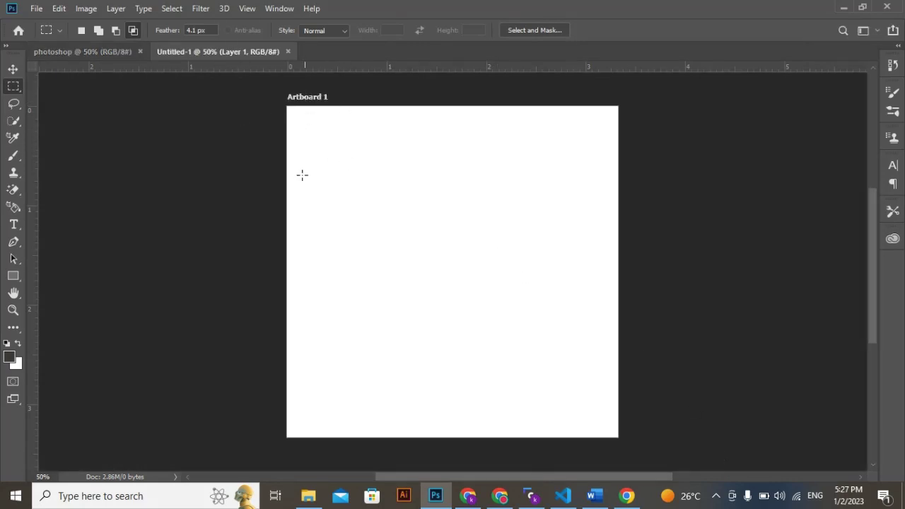
- Extend Artboard 1 leftward and upward with the Crop tool to about 4.65 x 3.43 in, and dismiss its properties
click(13, 328)
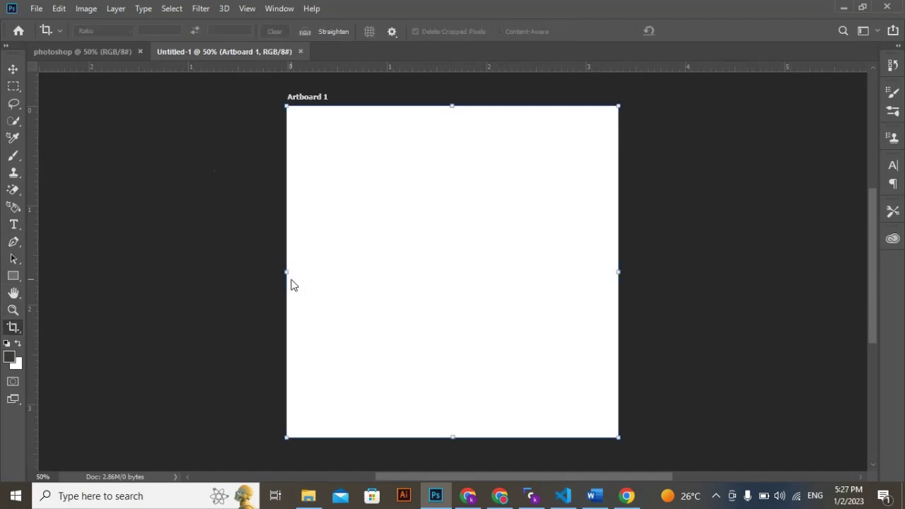
drag(285, 271, 179, 266)
key(ctrl+z)
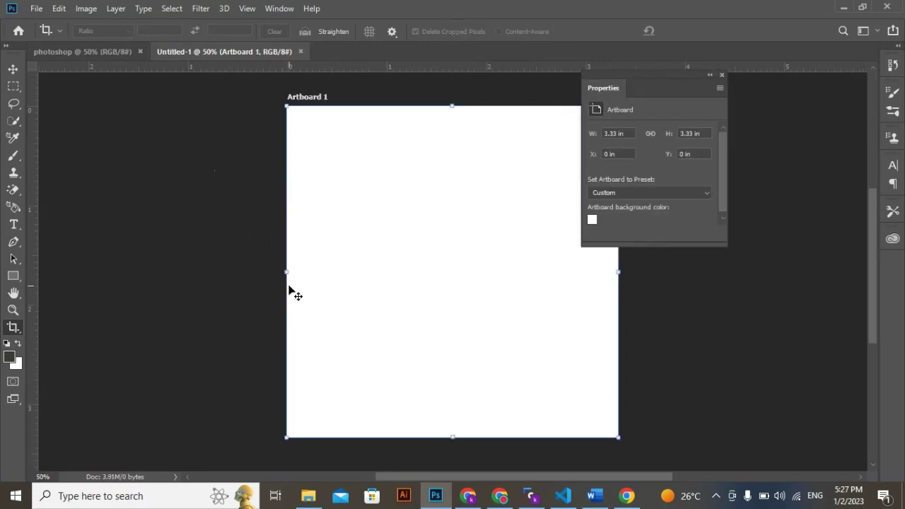
drag(285, 271, 157, 262)
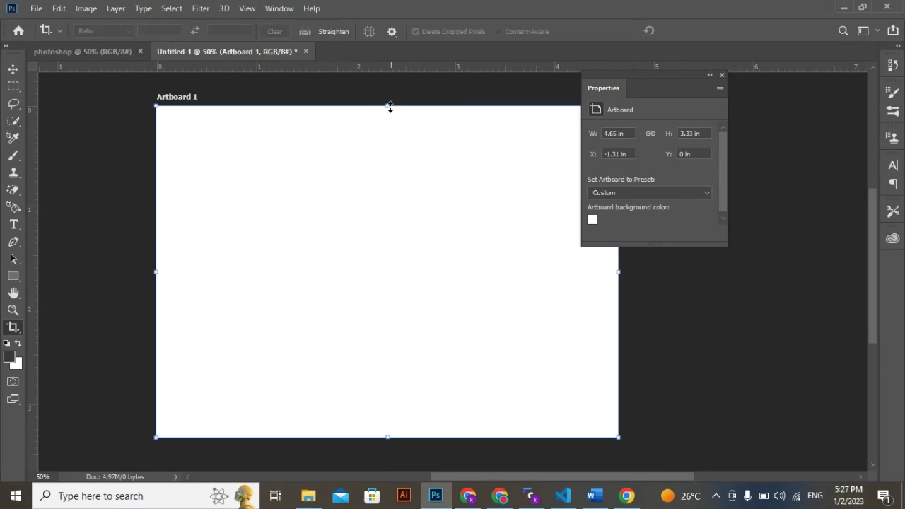
drag(389, 107, 388, 96)
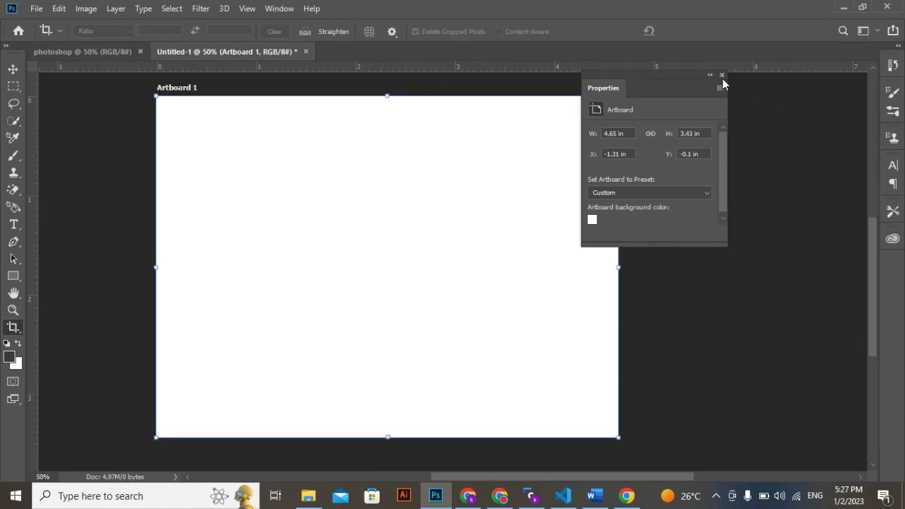
click(722, 75)
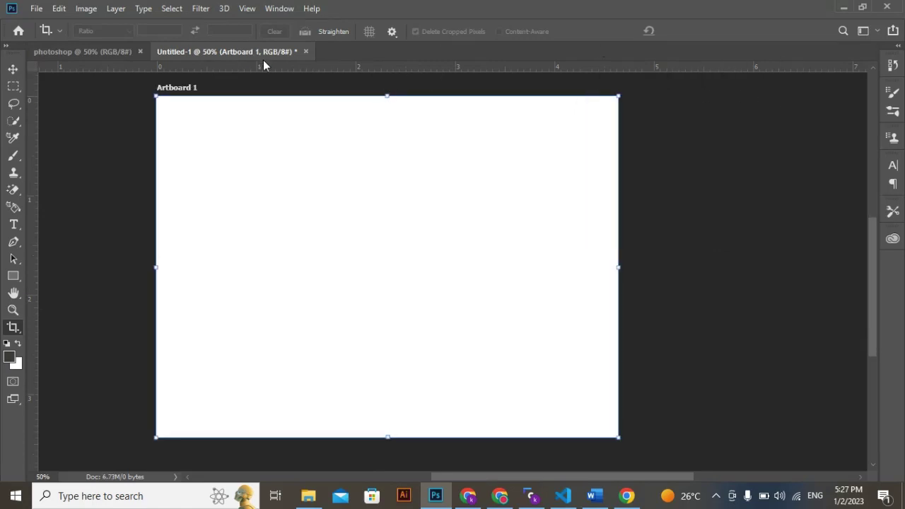
- Return to the "photoshop" document with the Move tool and try the two-column toolbox layout, restoring the single column
click(113, 55)
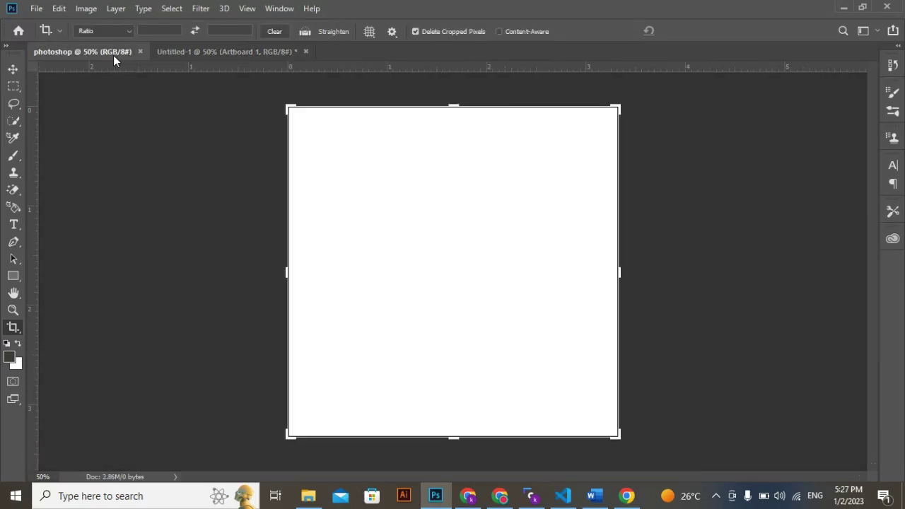
key(v)
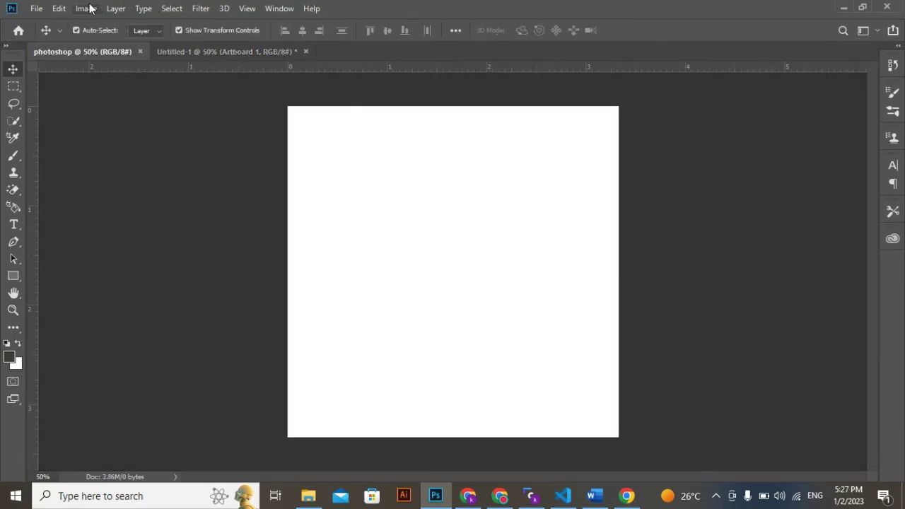
click(7, 47)
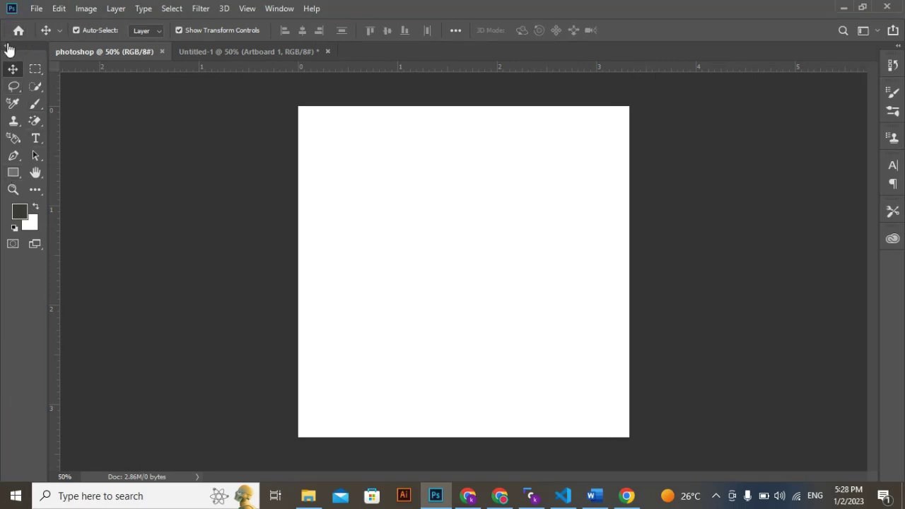
click(7, 47)
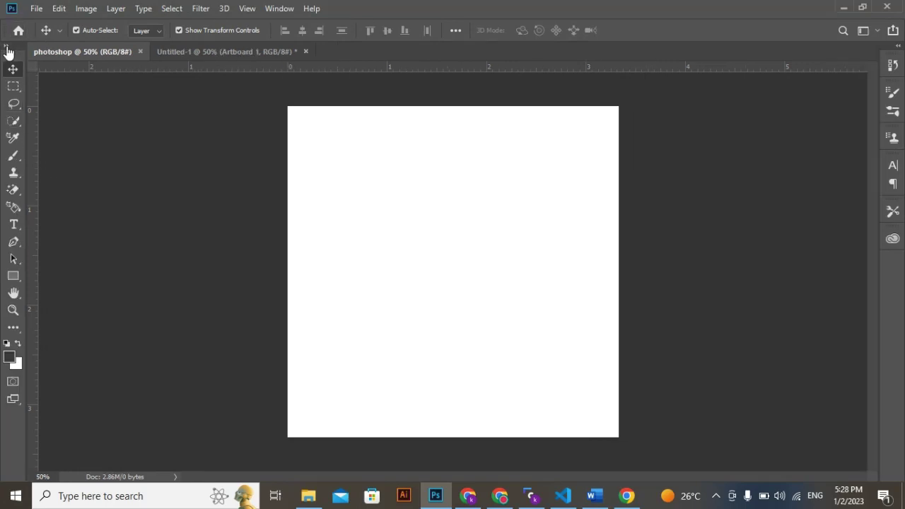
- Expand the collapsed panels, detach the Brushes and Brush Settings group from the dock, and close it
click(900, 47)
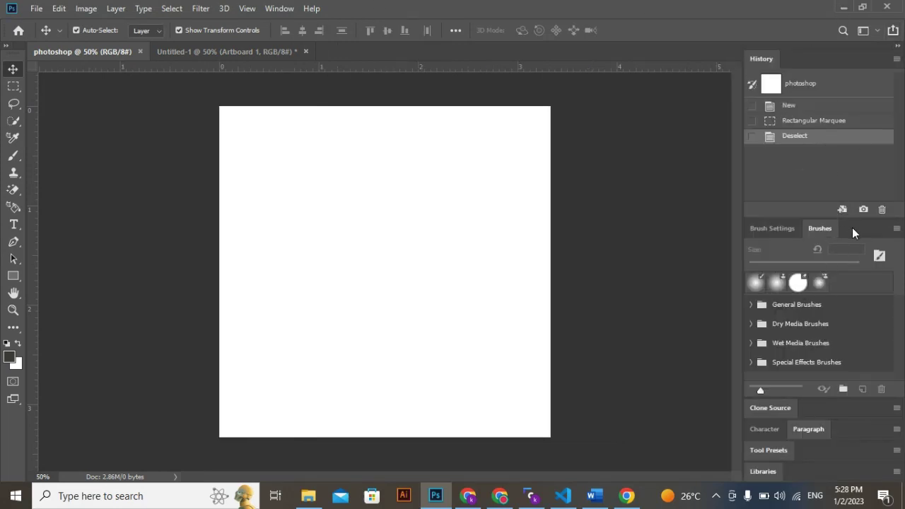
mouse_move(853, 231)
mouse_down()
mouse_move(800, 209)
mouse_move(737, 113)
mouse_up()
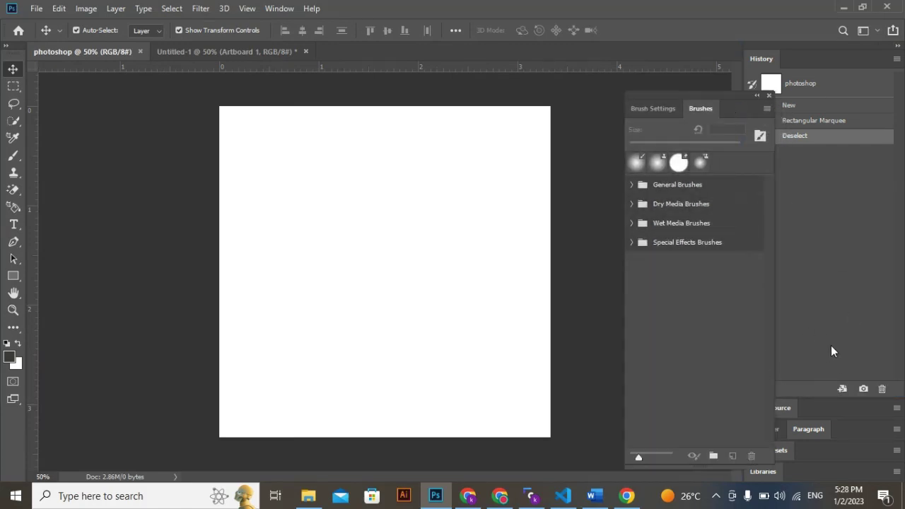
click(769, 94)
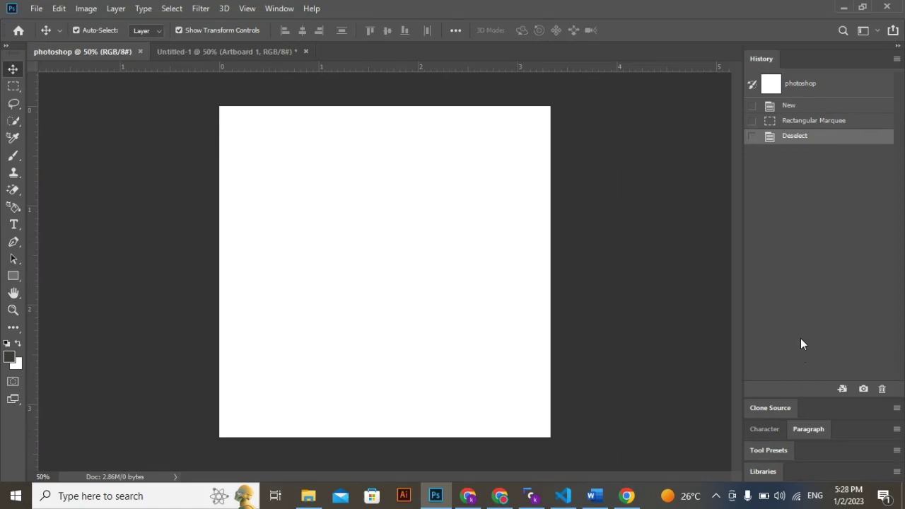
- Show the Layers panel and dock its group above the History panel
click(275, 9)
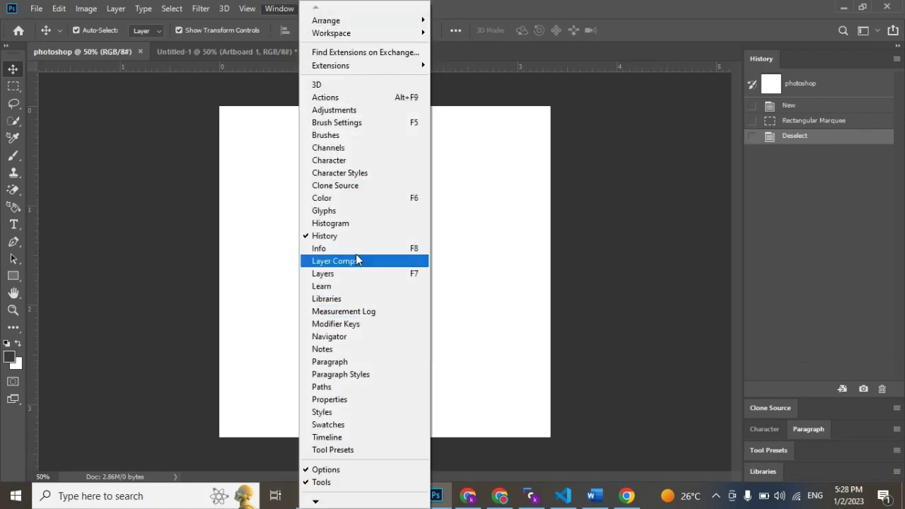
click(355, 275)
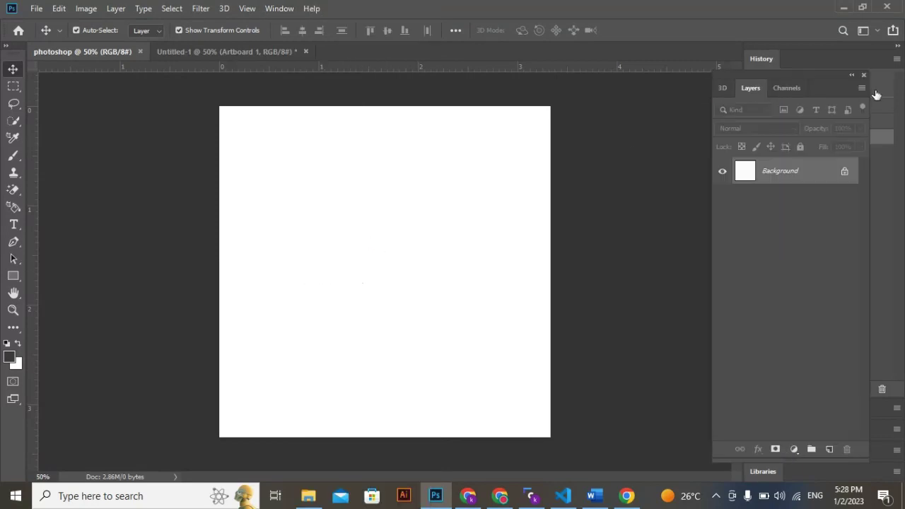
drag(825, 73, 859, 51)
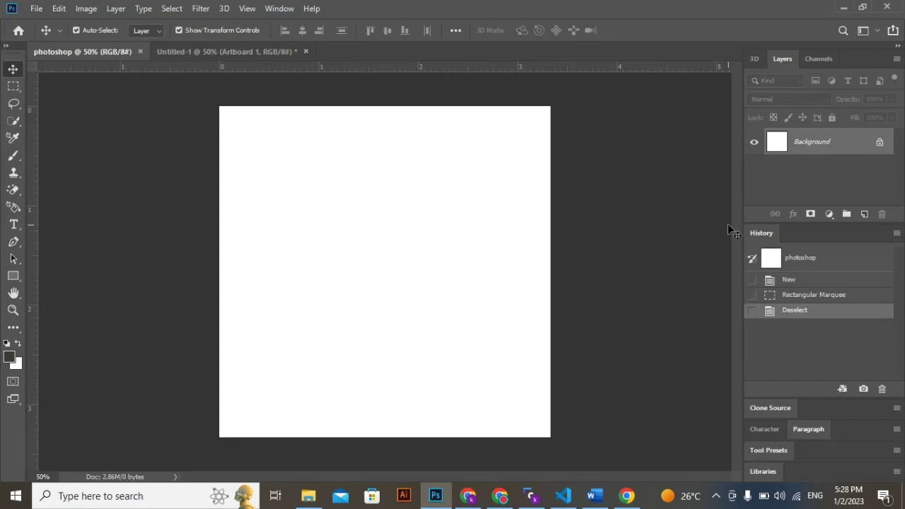
- Look at the History panel's options and undock the Layers panel group so it floats just below the History heading
click(897, 233)
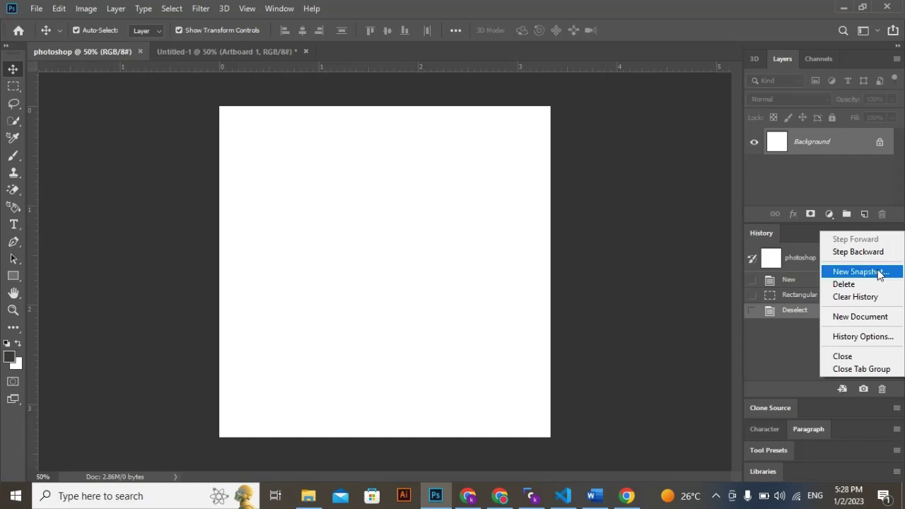
click(666, 228)
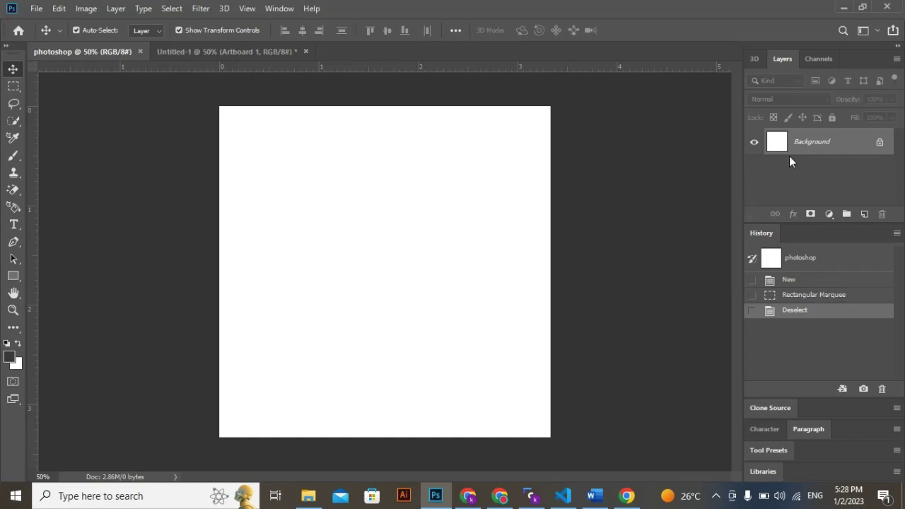
drag(833, 60, 854, 85)
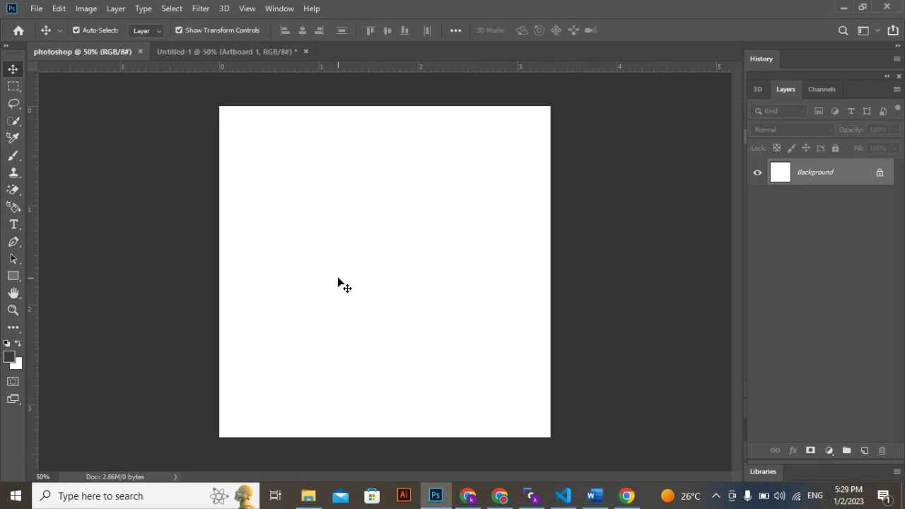
- Create a 100 x 100 px rectangle shape in the canvas's upper left area and draw a second one about 326 x 396 px over it
click(15, 262)
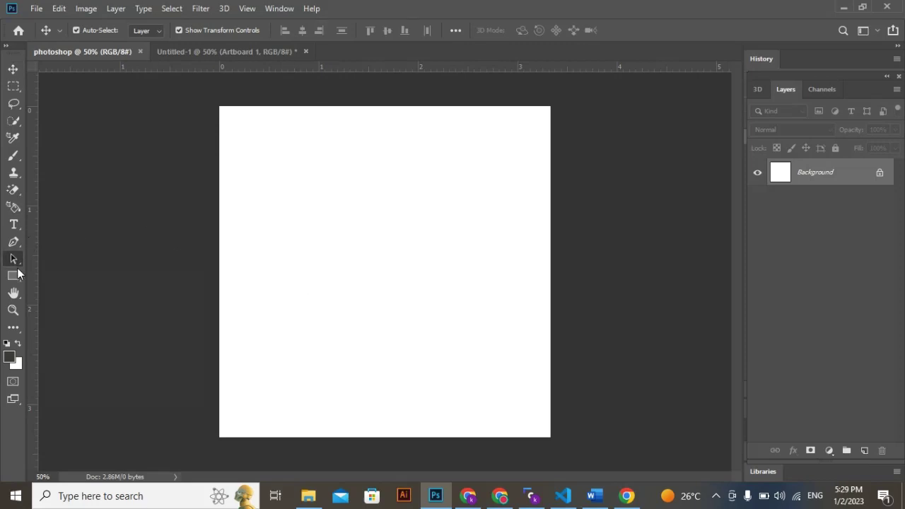
click(14, 276)
click(304, 204)
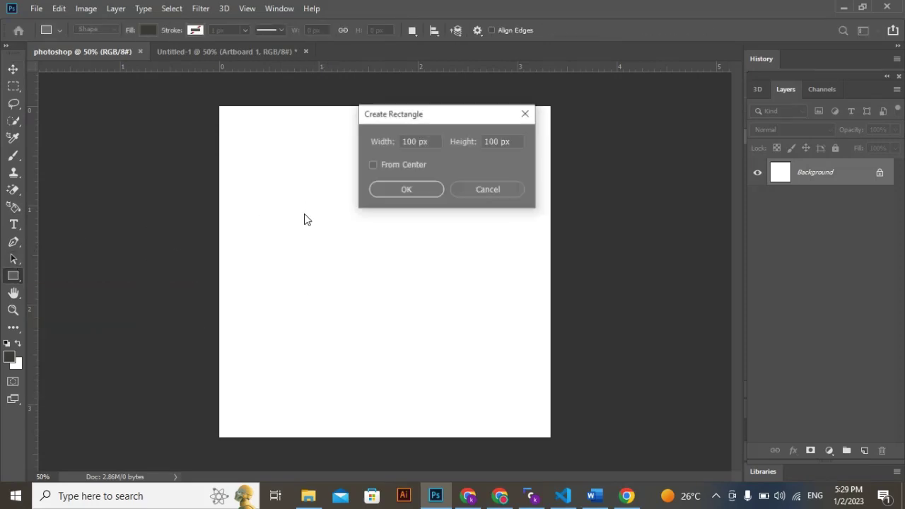
click(417, 196)
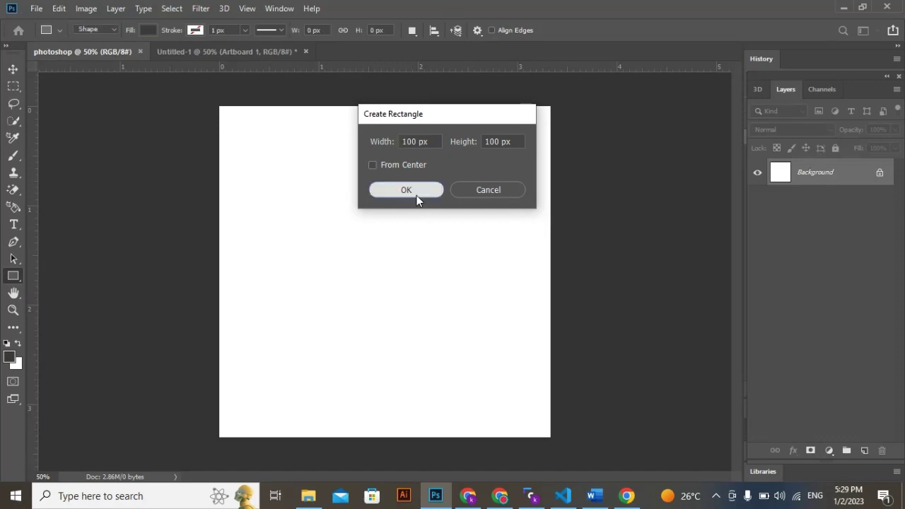
drag(278, 164, 386, 295)
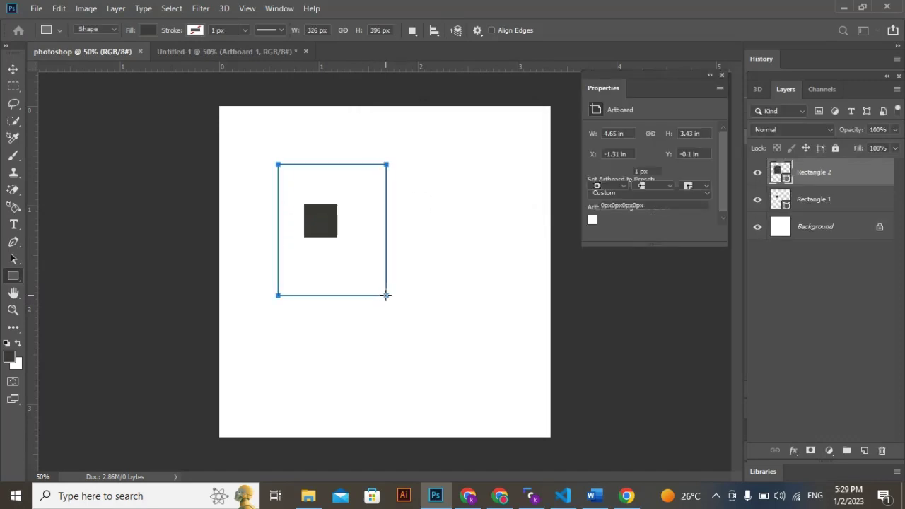
click(722, 74)
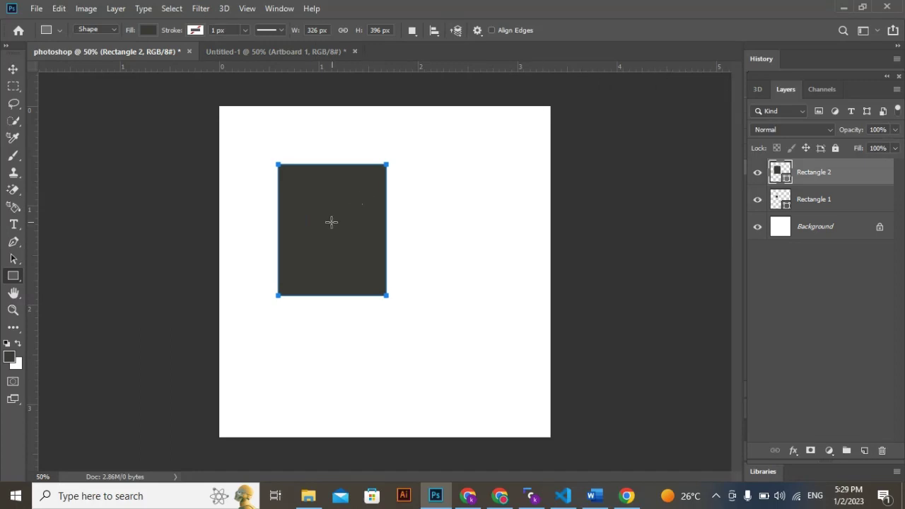
- Move the large rectangle to the right of the small one and enlarge the small rectangle to about 190% width and 296% height
key(v)
drag(336, 222, 432, 235)
click(308, 217)
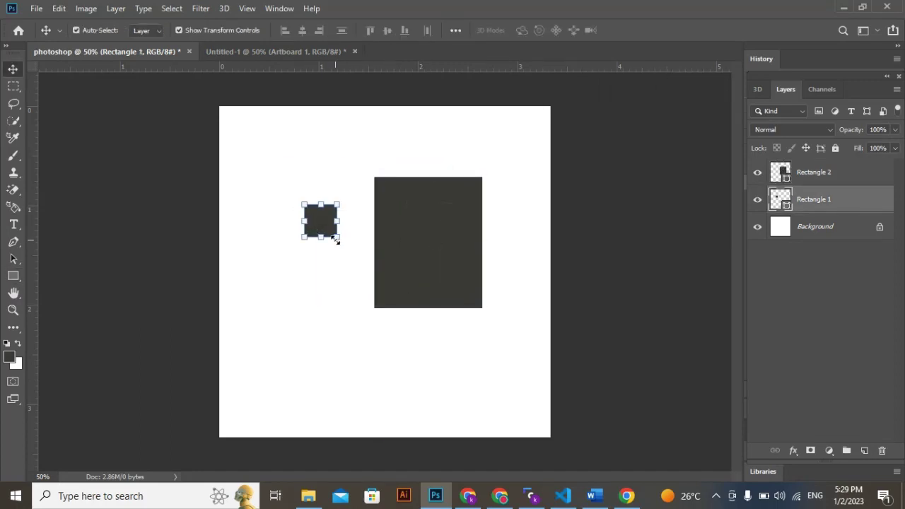
drag(360, 297, 365, 305)
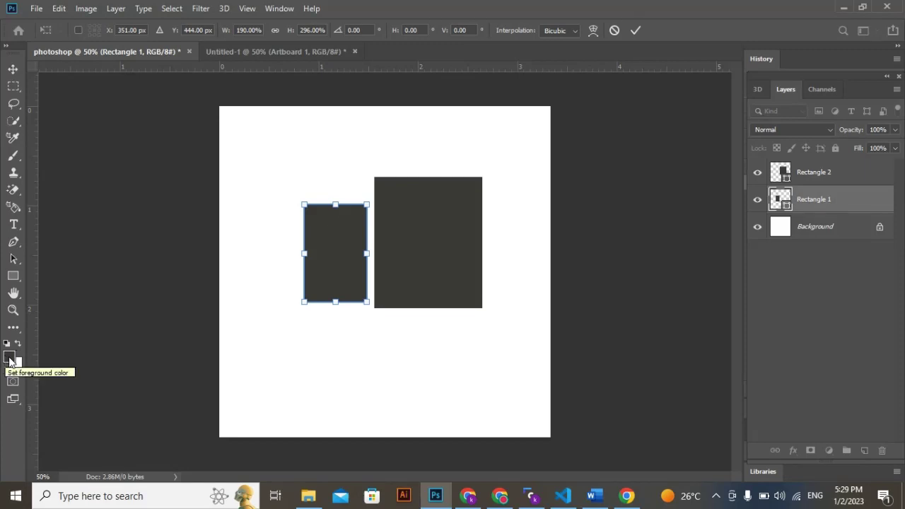
- Change the fill color of the Rectangle 1 shape to magenta, d211d4
click(787, 205)
double_click(787, 205)
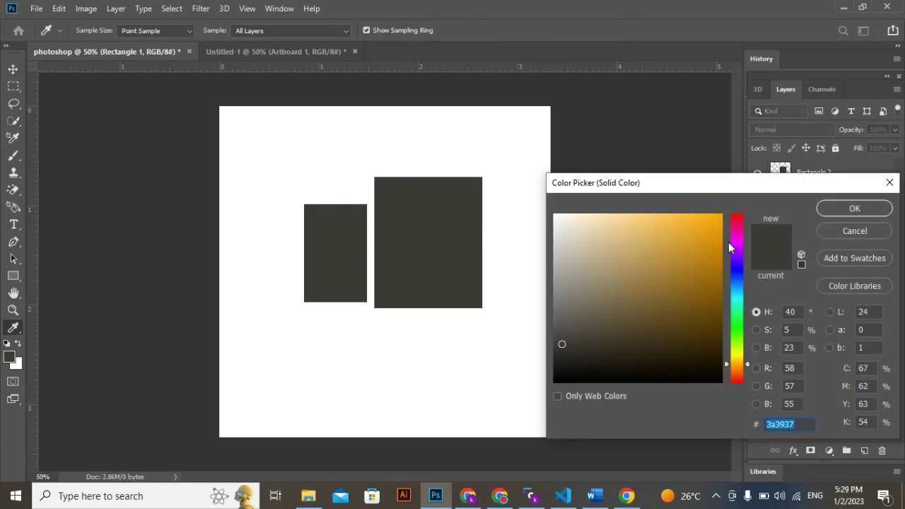
click(729, 242)
click(709, 243)
click(854, 208)
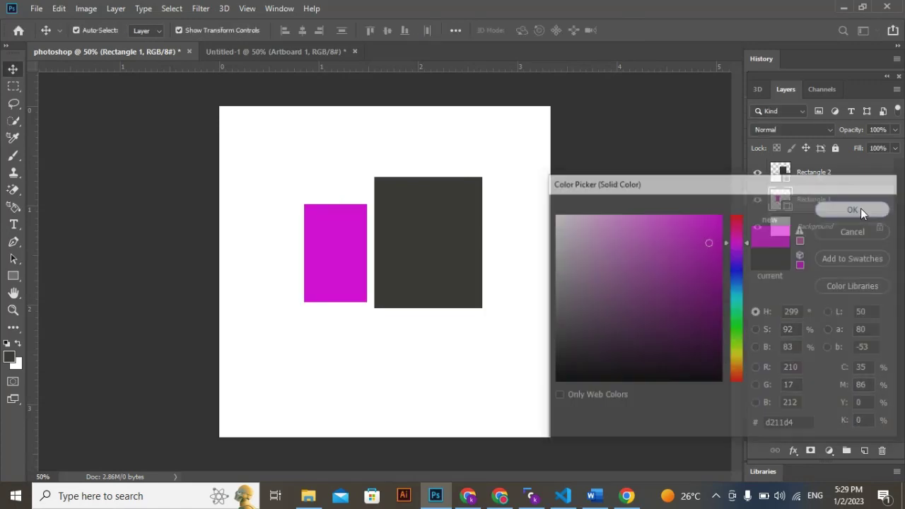
- Duplicate the large dark rectangle, move the copy to the canvas's left side, and scale it to about 65% width and 58% height
click(419, 250)
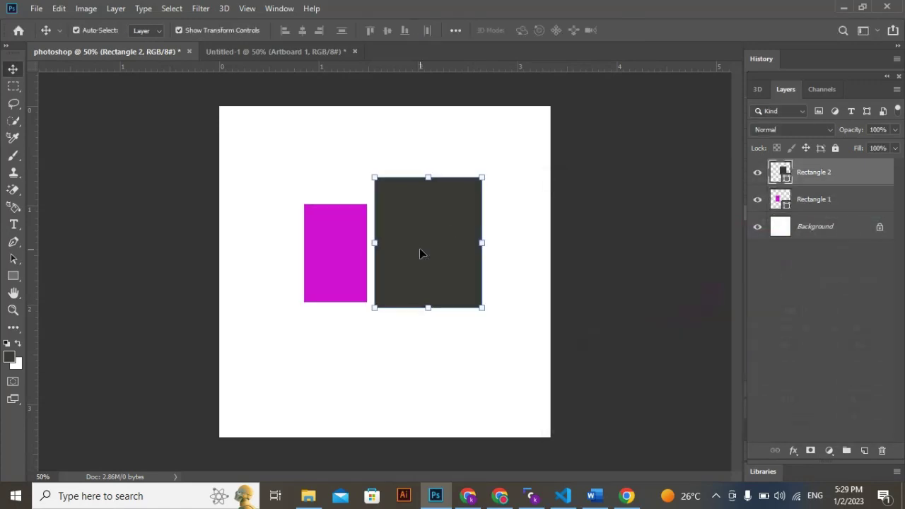
key(ctrl+j)
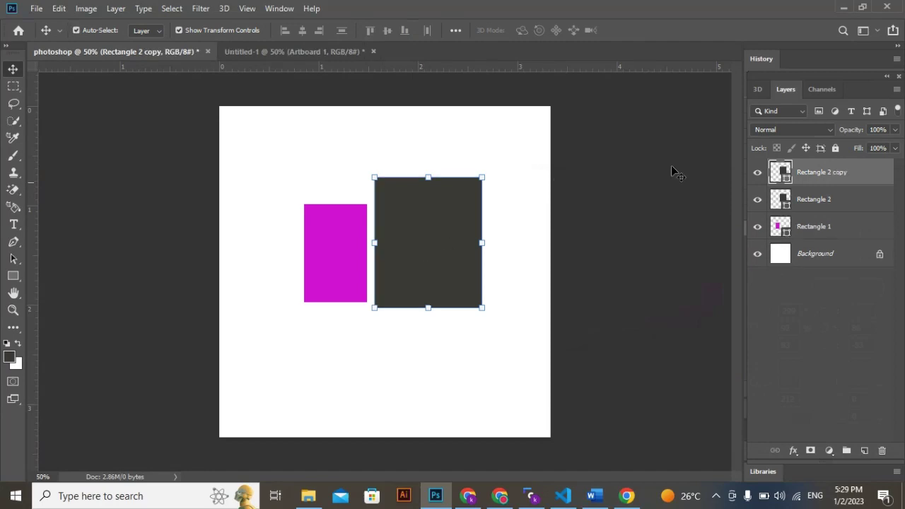
drag(440, 243, 310, 243)
drag(350, 306, 314, 253)
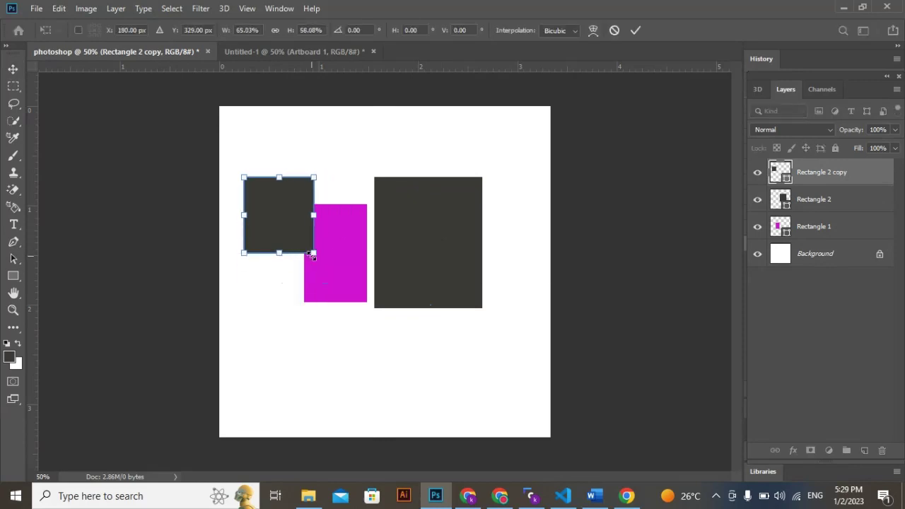
- Recolor the Rectangle 2 copy shape to golden orange, cc9422, and center it over the large dark rectangle
double_click(781, 174)
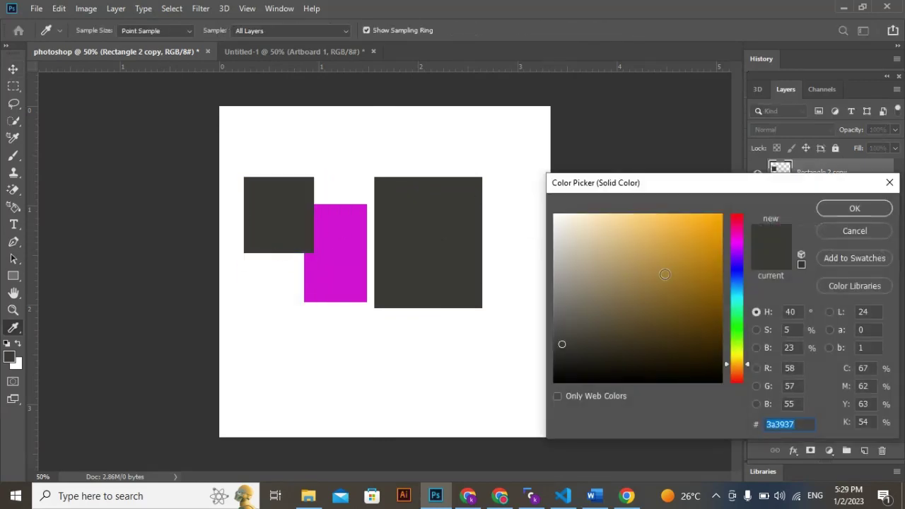
click(693, 247)
click(869, 213)
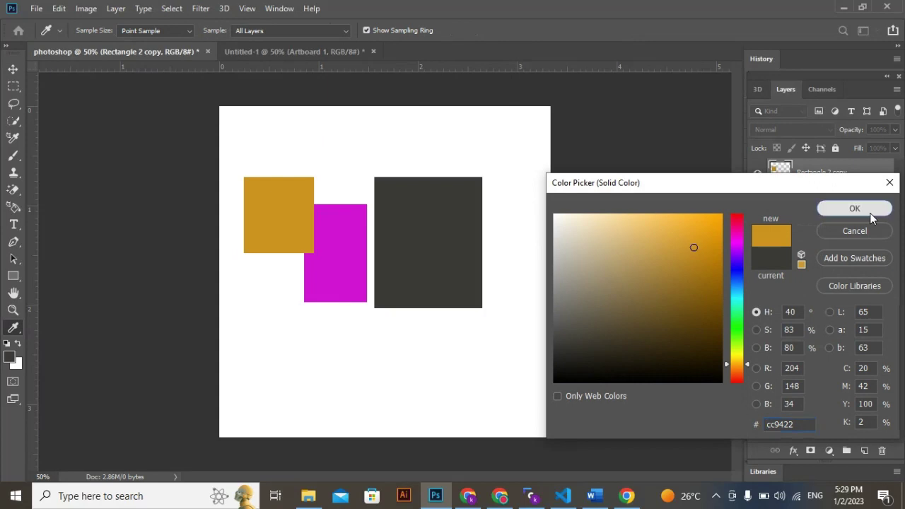
drag(306, 231, 431, 261)
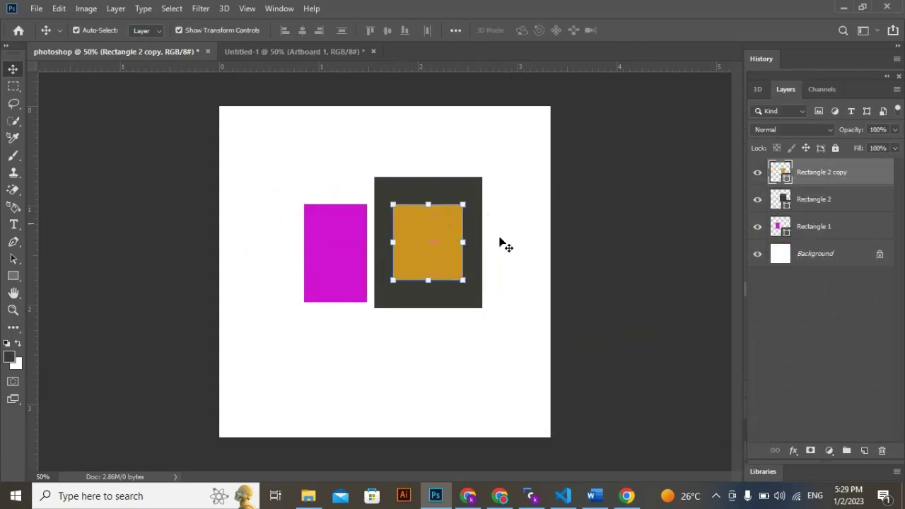
- Stack the Rectangle 2 copy layer directly above Background and move the magenta rectangle behind the dark one
drag(817, 180, 814, 235)
drag(337, 252, 418, 243)
- Check the list of layers stacked under the pointer at the dark rectangle
right_click(417, 243)
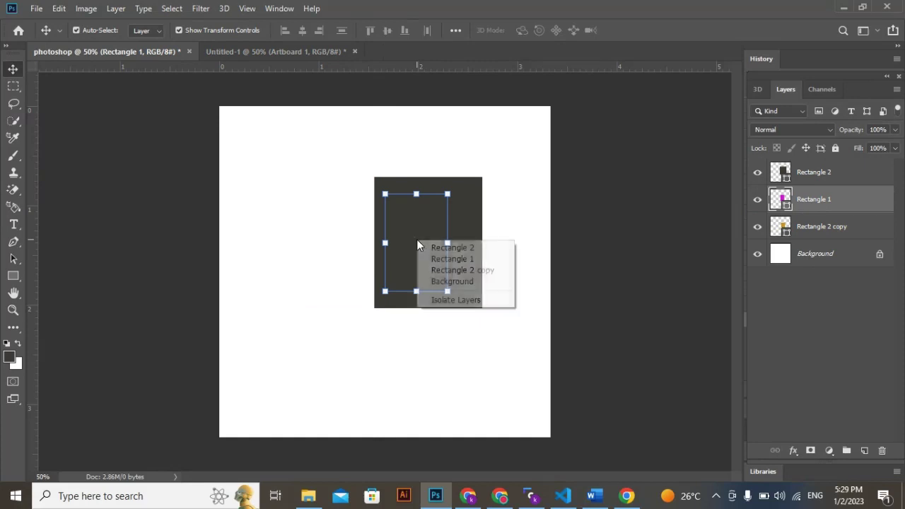
click(271, 224)
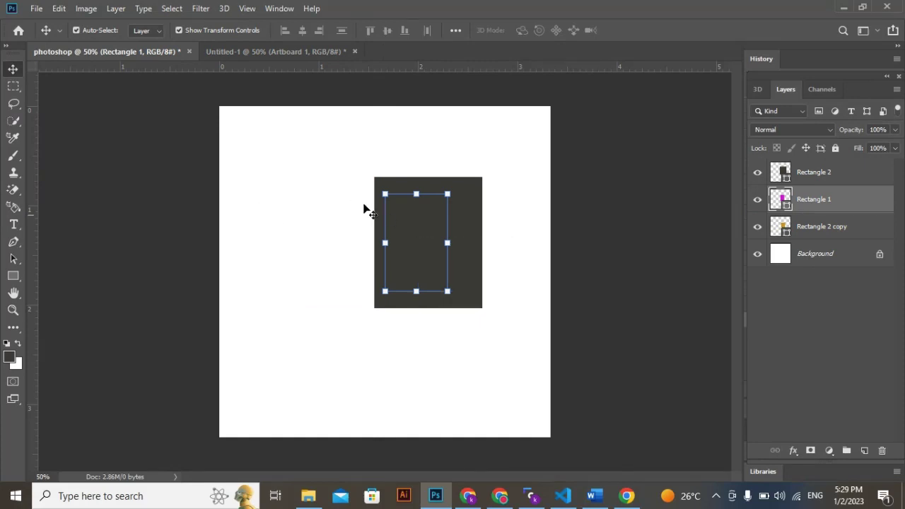
right_click(424, 223)
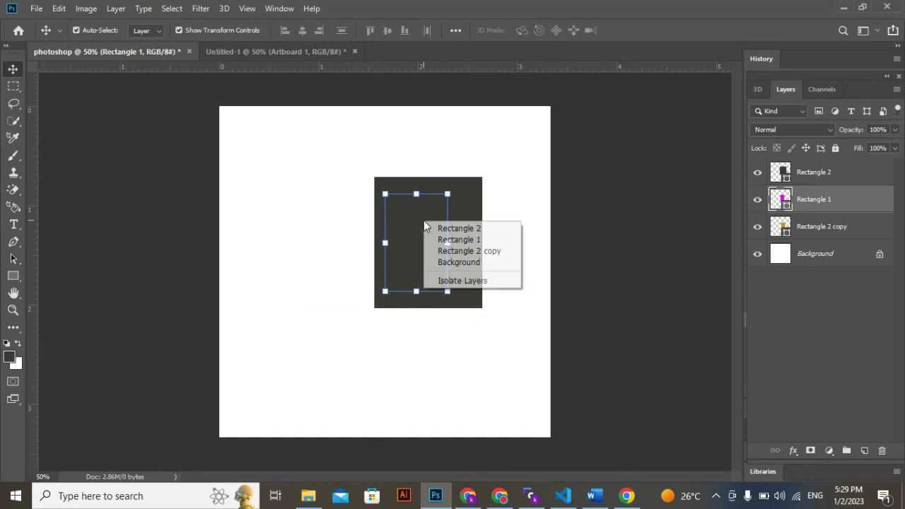
click(304, 205)
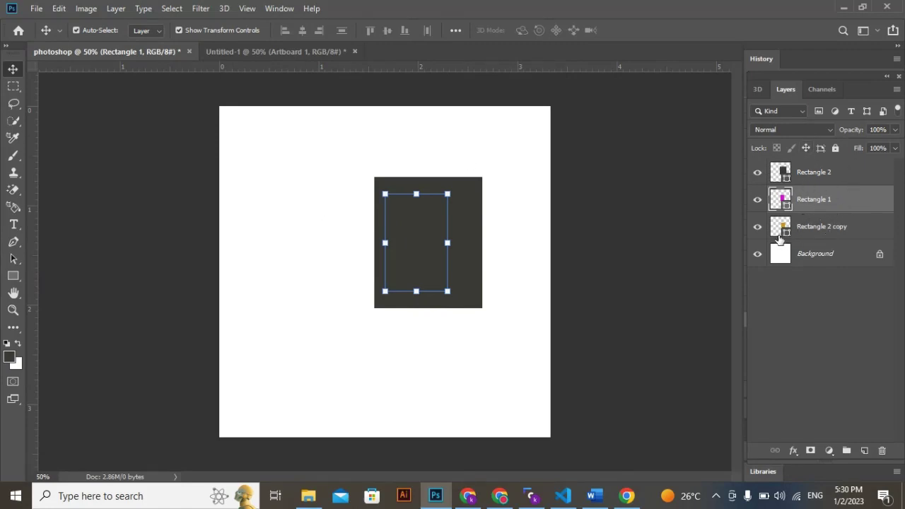
- Restack the layers as Rectangle 2 copy, Rectangle 1, Rectangle 2, and center the magenta rectangle behind the orange one
drag(818, 234, 830, 172)
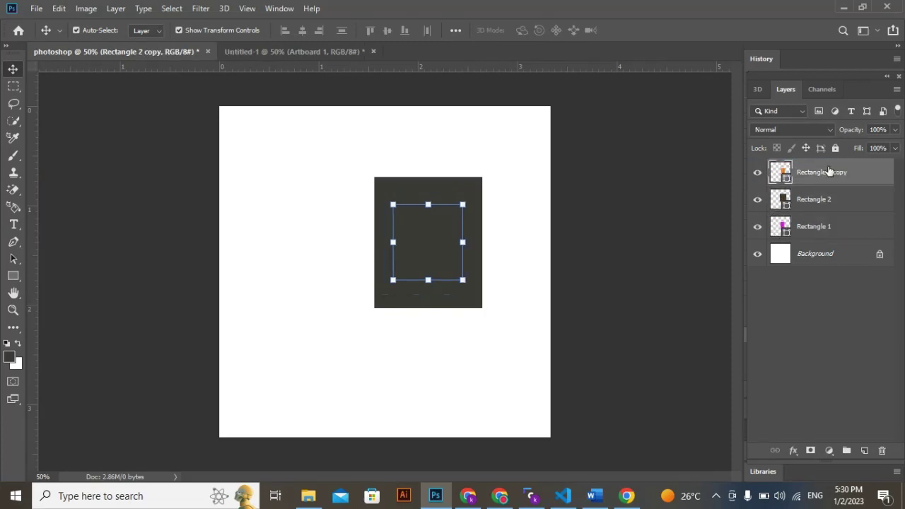
drag(829, 227, 823, 191)
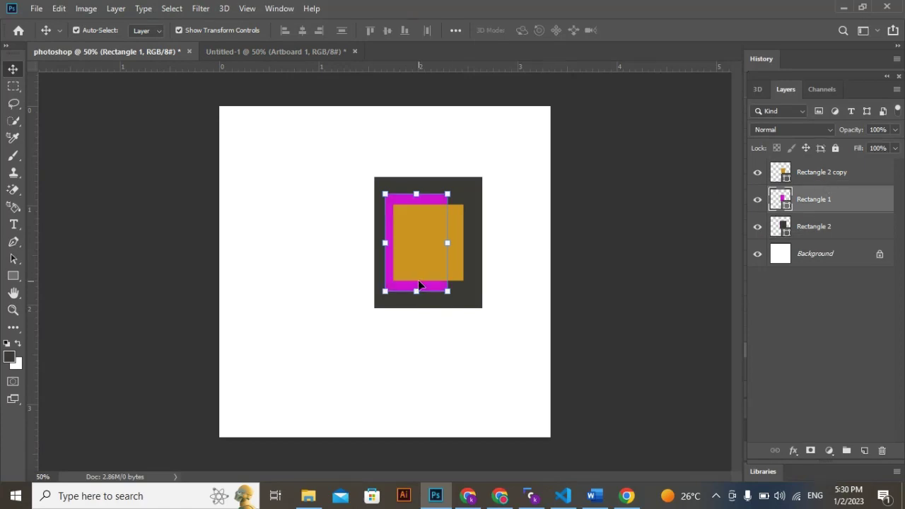
drag(419, 285, 431, 285)
click(528, 252)
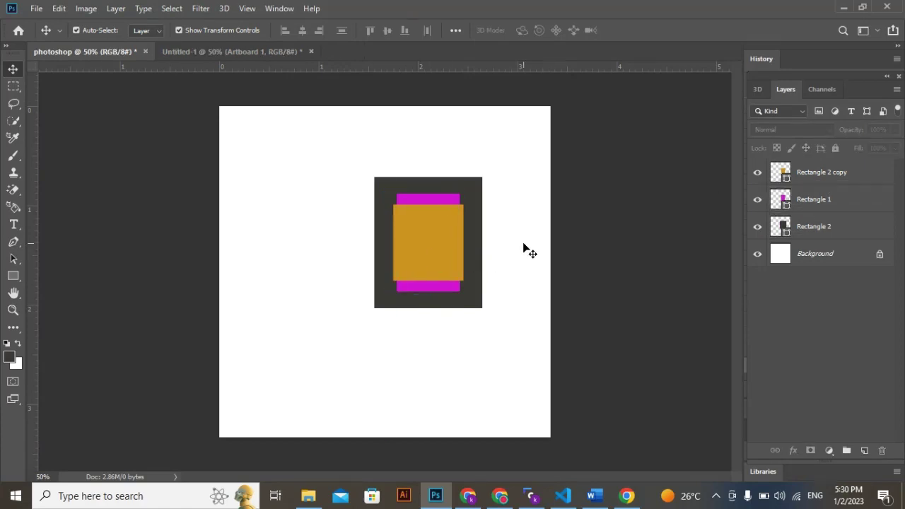
- Select all three rectangle layers together and the entire canvas, and deselect the layers again
drag(355, 141, 473, 343)
key(ctrl+a)
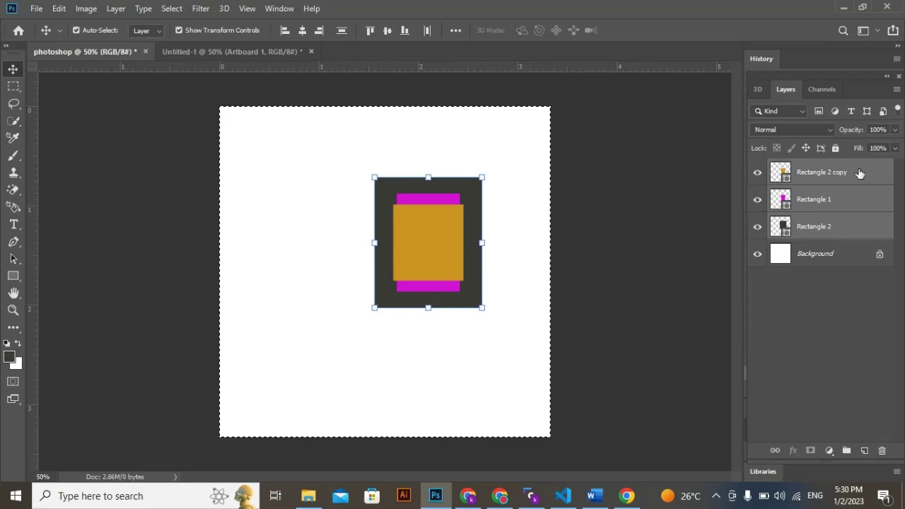
click(667, 264)
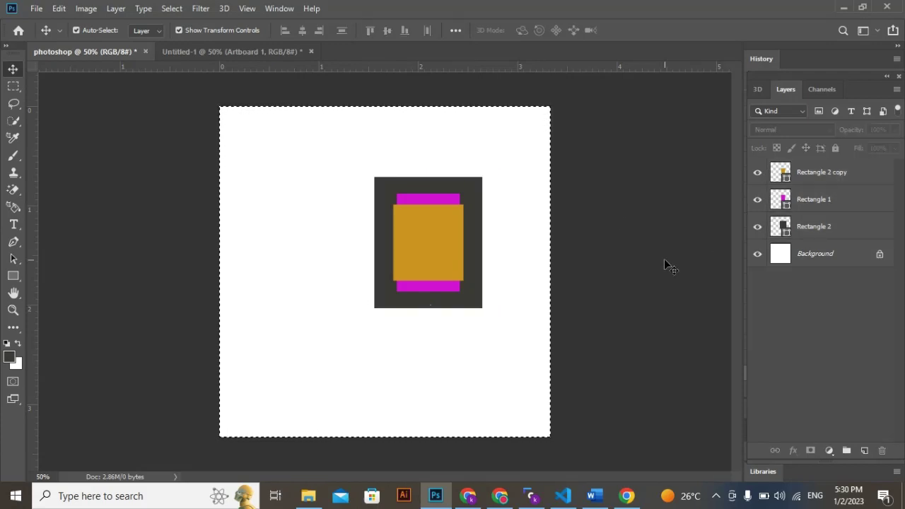
- Delete the Rectangle 2 copy layer
click(823, 168)
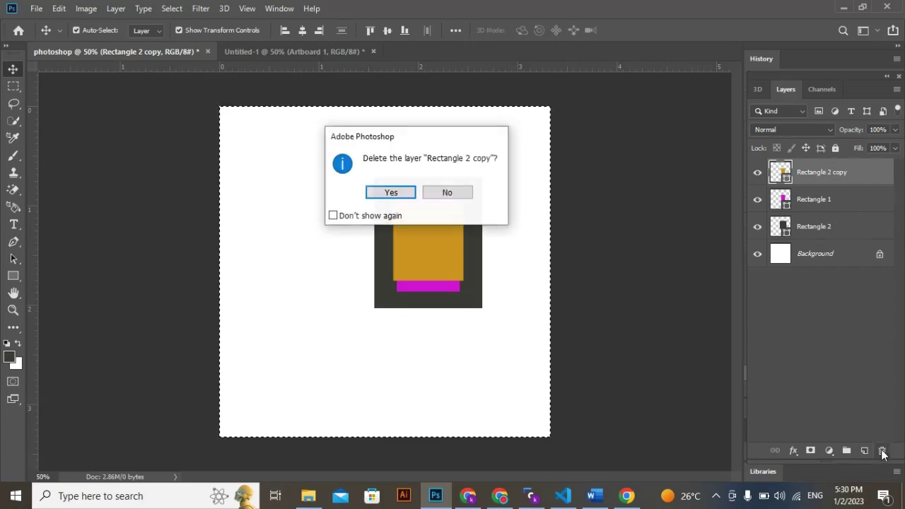
key(Return)
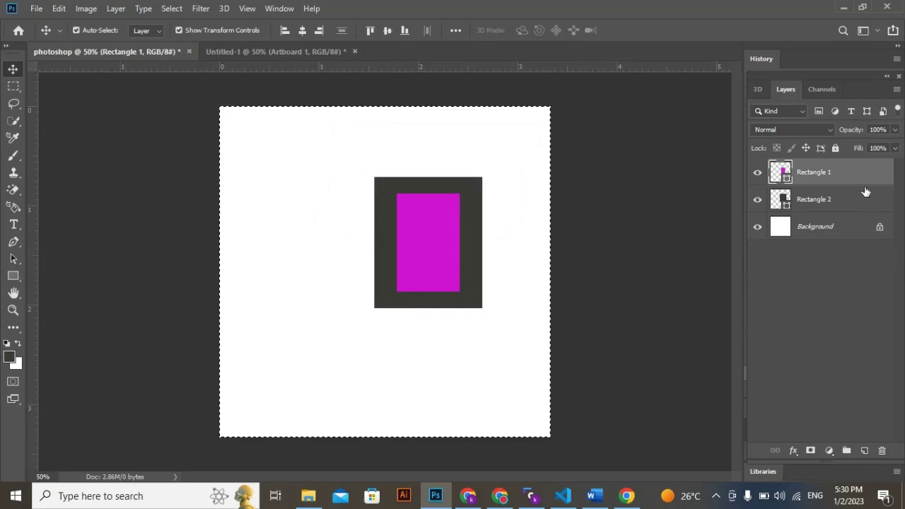
- Try to delete the Rectangle 1 and Rectangle 2 layers while the canvas selection is active
key(Delete)
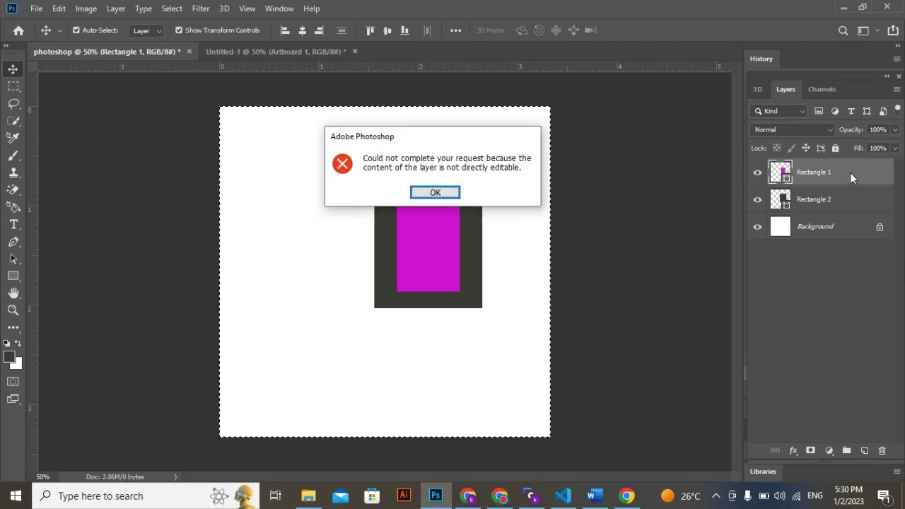
key(Return)
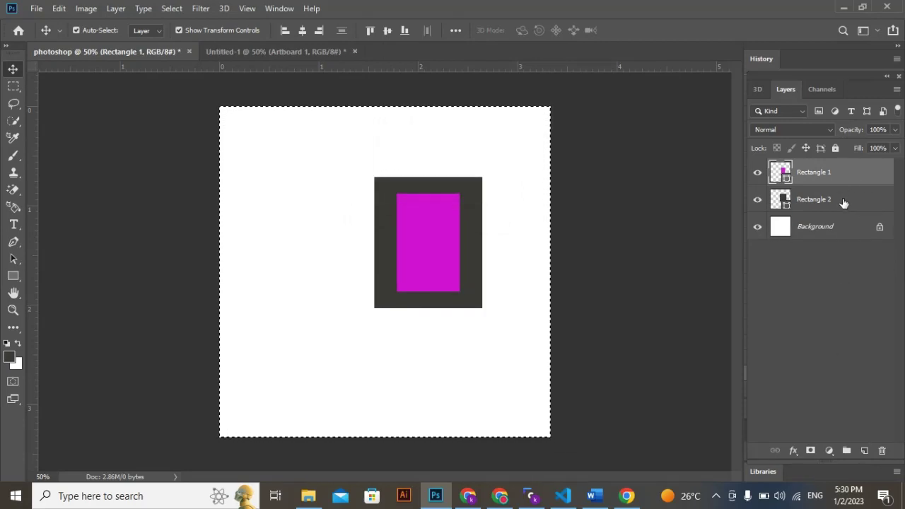
click(843, 202)
key(Delete)
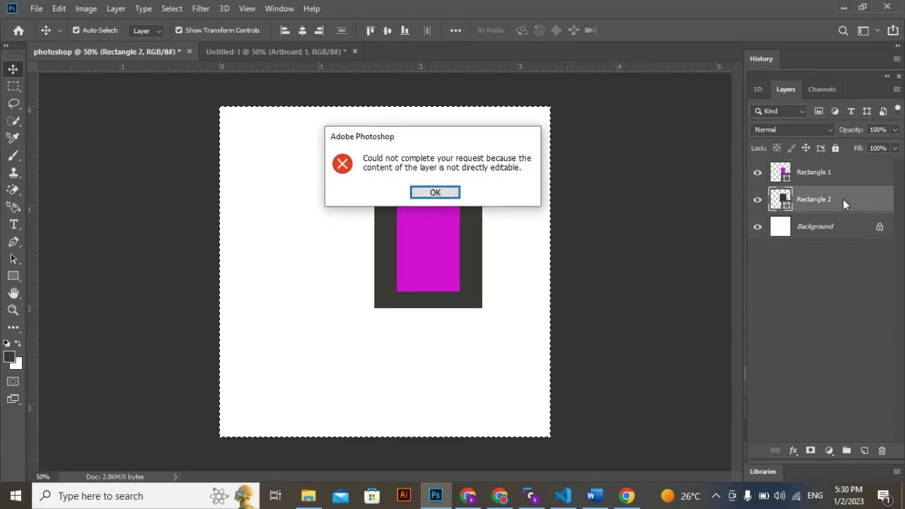
click(450, 196)
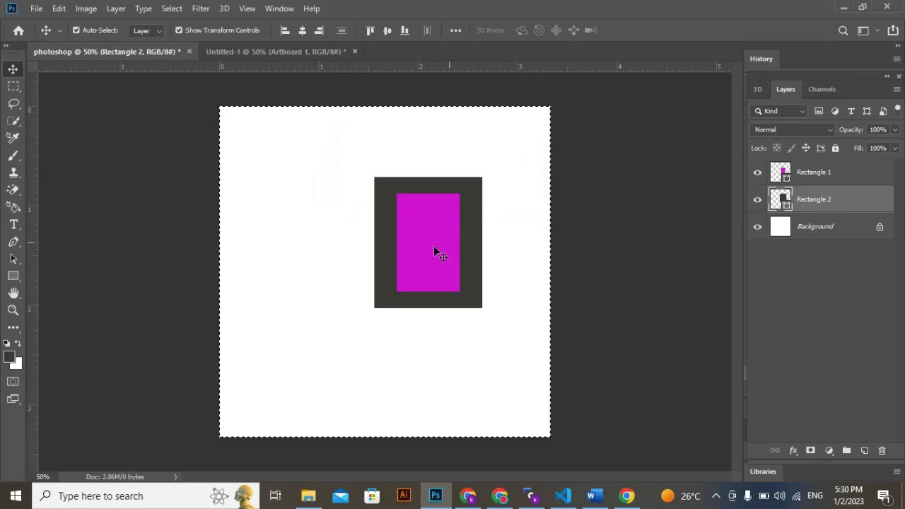
- Move the dark rectangle to the canvas's left side and shift the magenta rectangle slightly to the right
drag(434, 245, 278, 272)
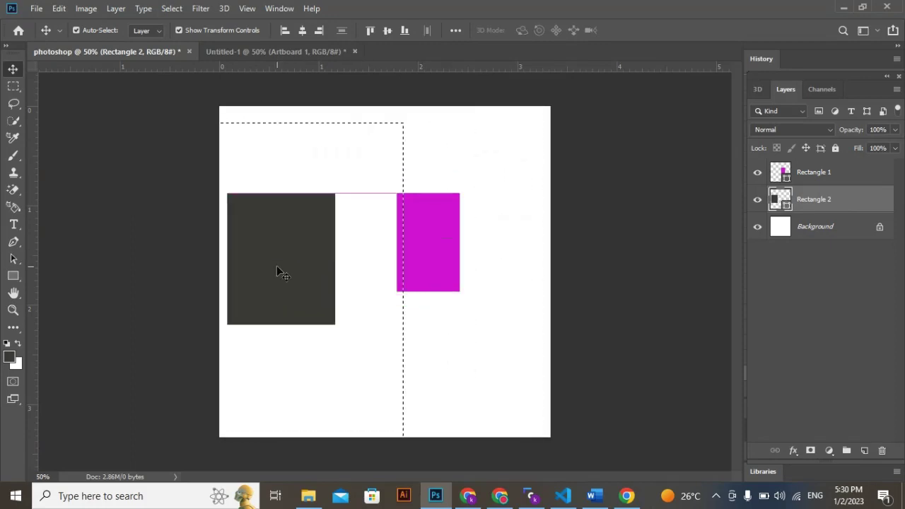
click(421, 246)
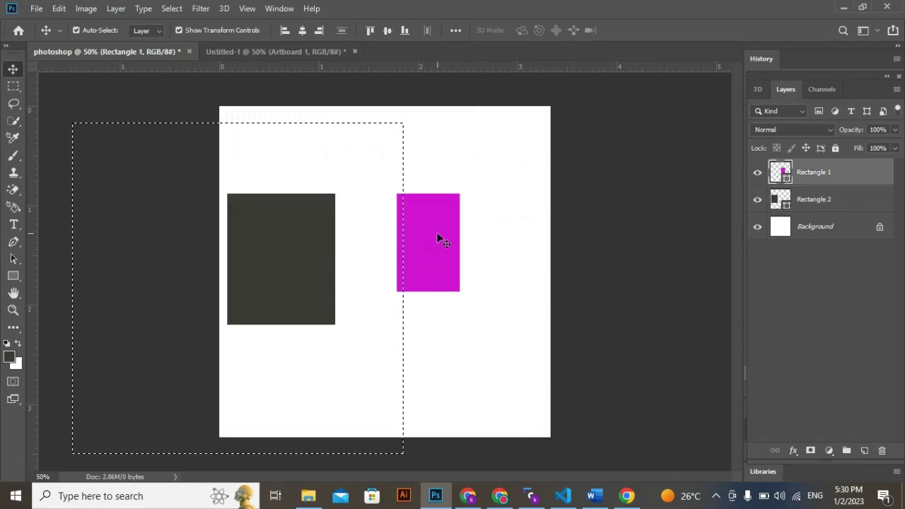
drag(437, 233, 453, 235)
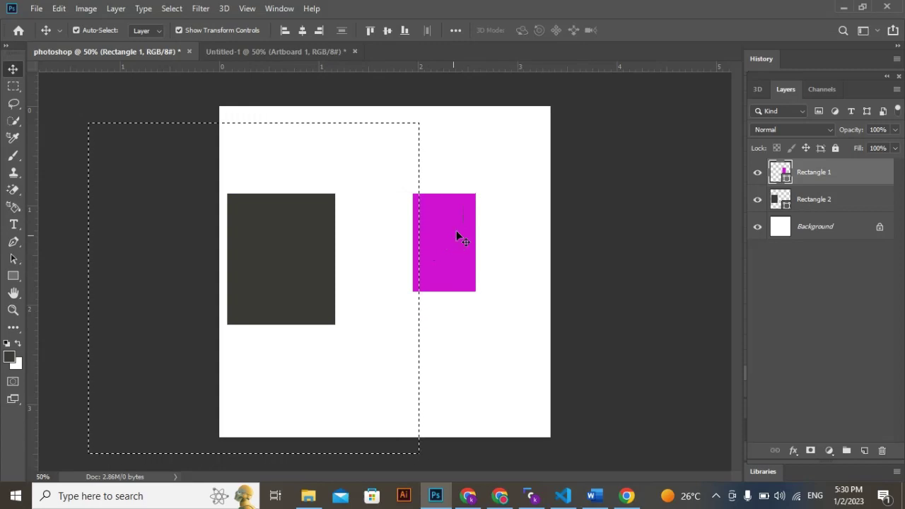
- Reselect the magenta rectangle and try to delete it with the marquee selection still active
click(452, 150)
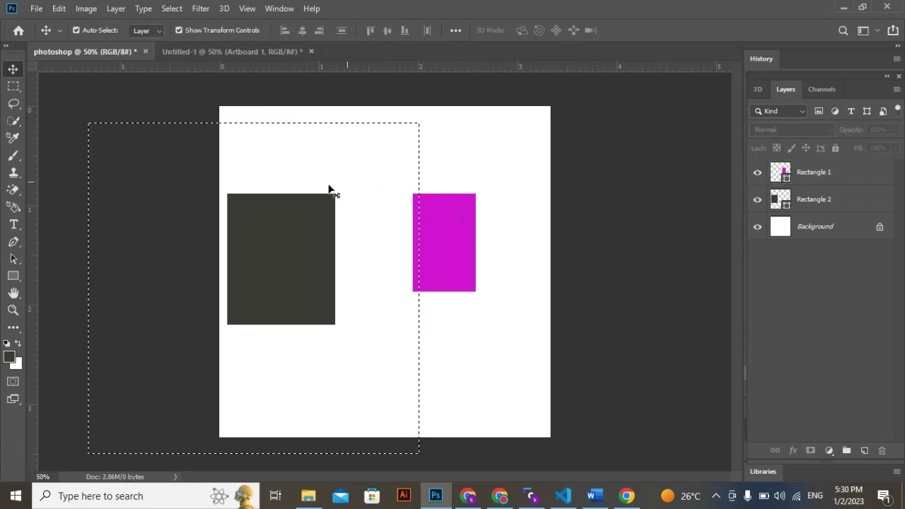
click(452, 244)
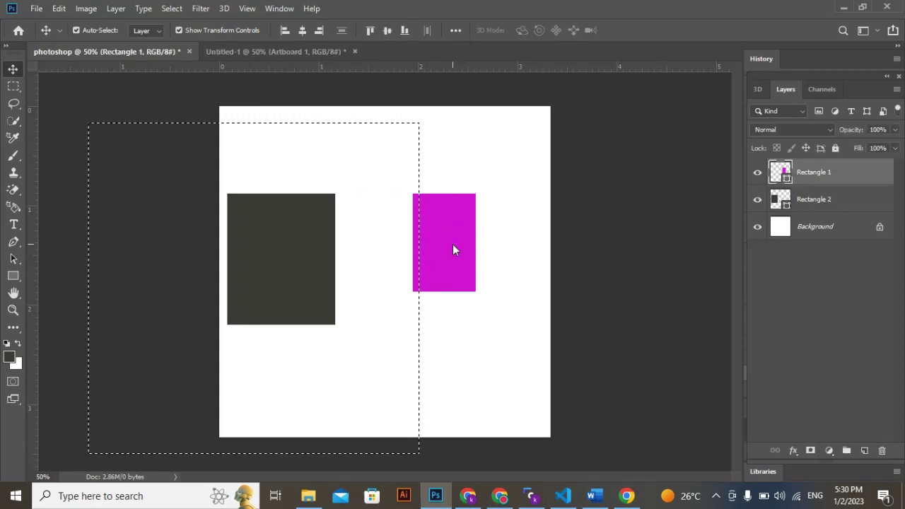
key(Delete)
key(Return)
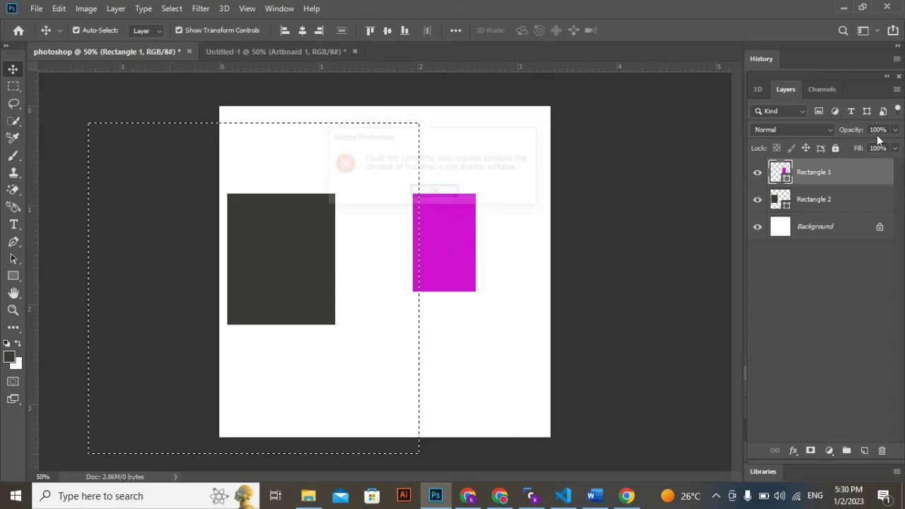
- Undo the magenta rectangle's last move and remove the marquee selection
key(ctrl+z)
key(ctrl+z)
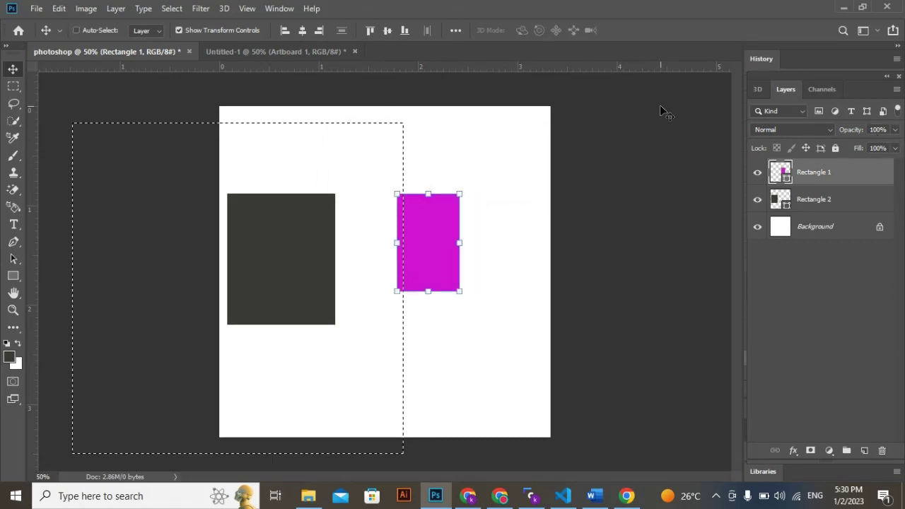
key(ctrl+z)
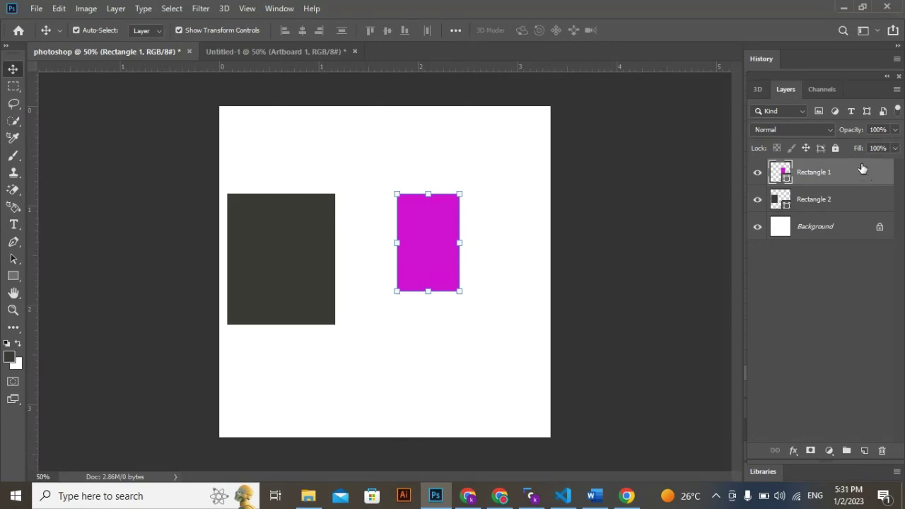
- Delete the Rectangle 1 layer and move the dark rectangle right toward the canvas's center
key(Delete)
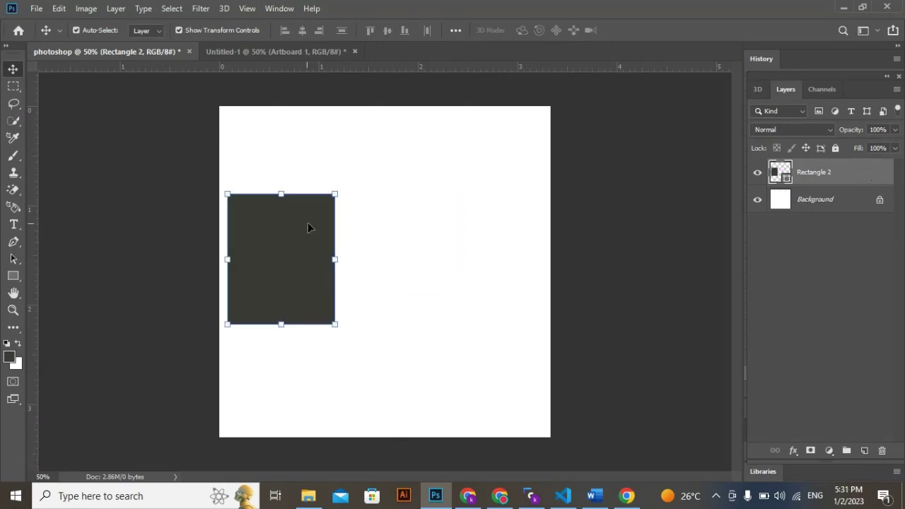
drag(309, 226, 385, 228)
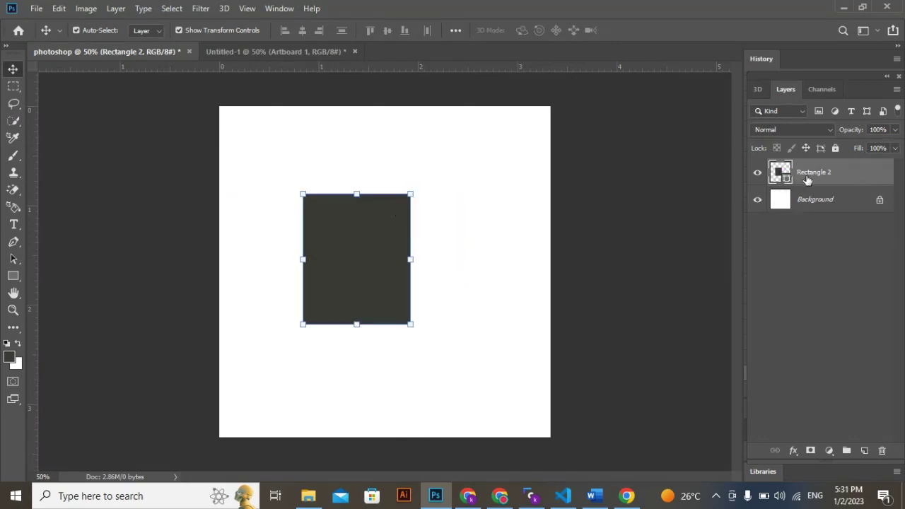
- Delete the Rectangle 2 layer and draw a new dark rectangle about 322 × 362 px in the canvas's upper left area
key(Delete)
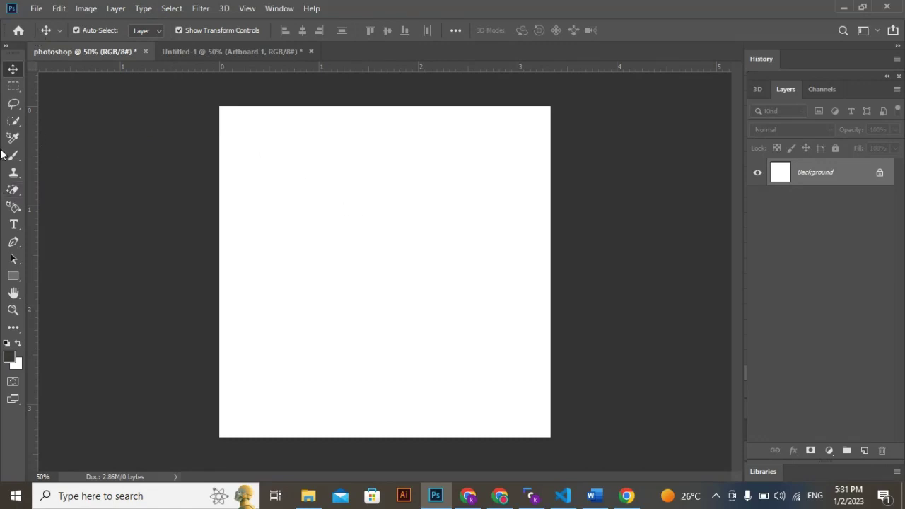
click(14, 278)
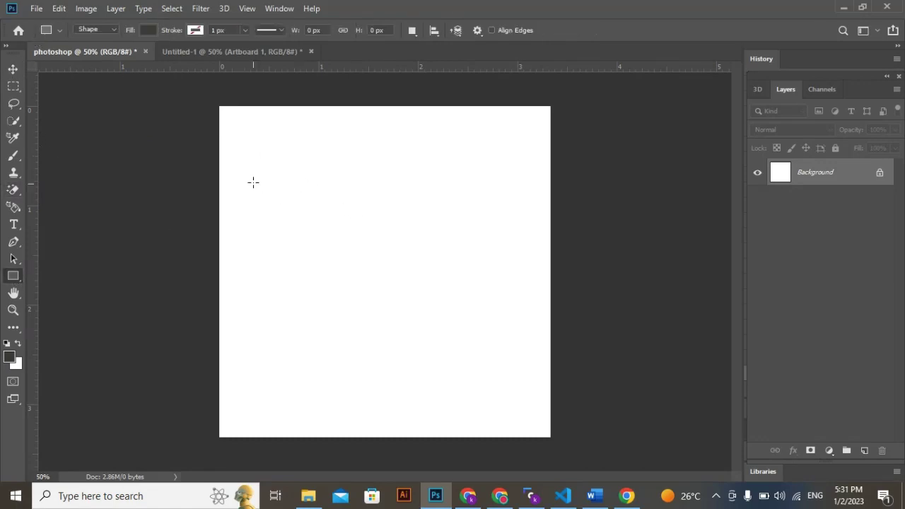
drag(289, 172, 396, 293)
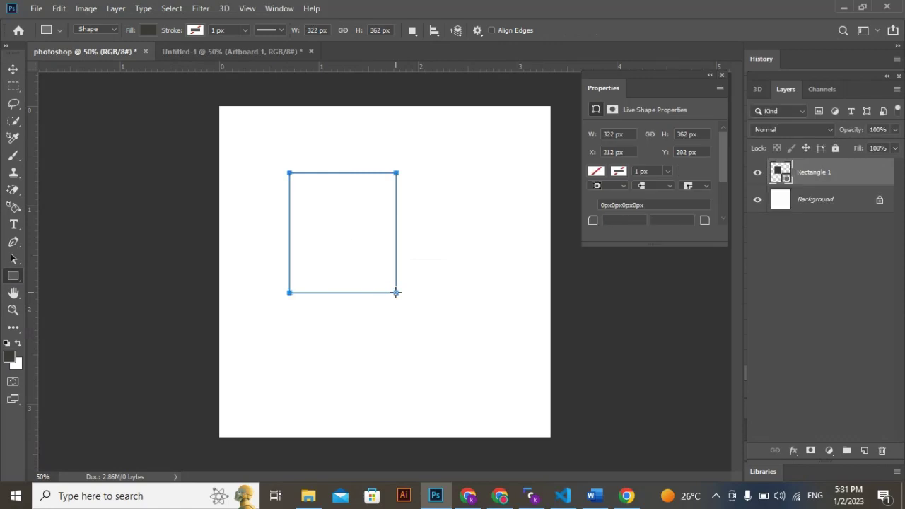
- Move the new rectangle straight down the canvas to about Y 319 px
click(14, 72)
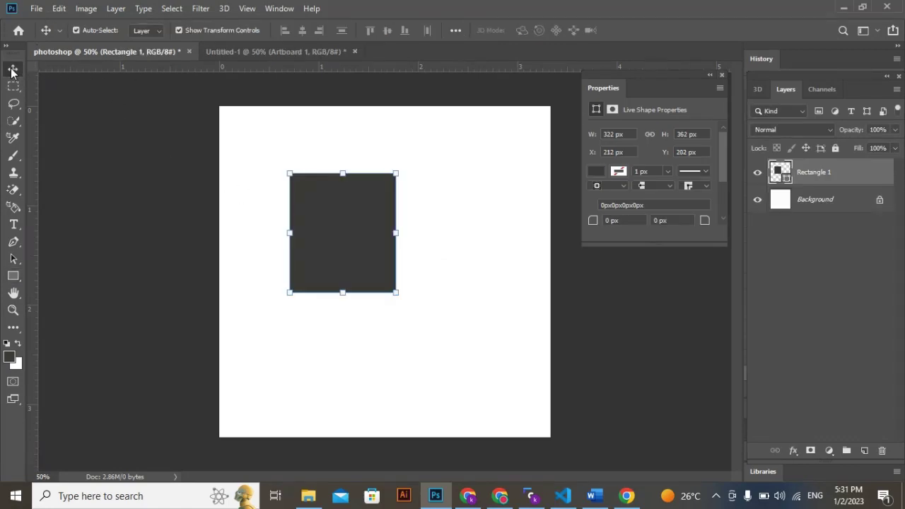
click(375, 261)
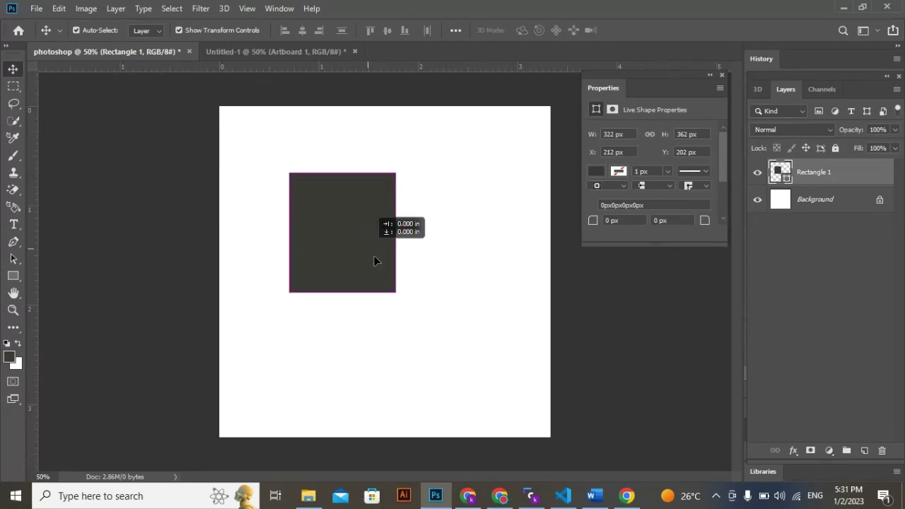
drag(375, 261, 351, 279)
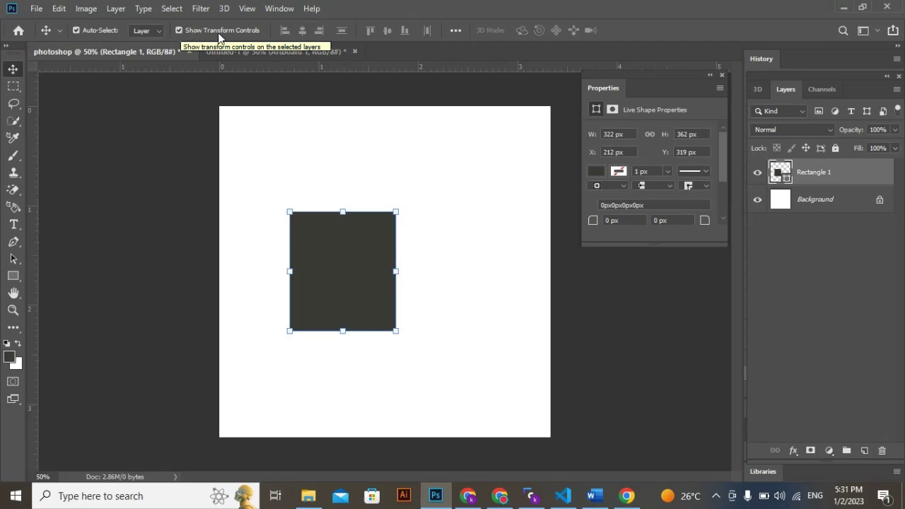
- Turn off Show Transform Controls and move the rectangle to about X 292 px, Y 253 px
click(178, 30)
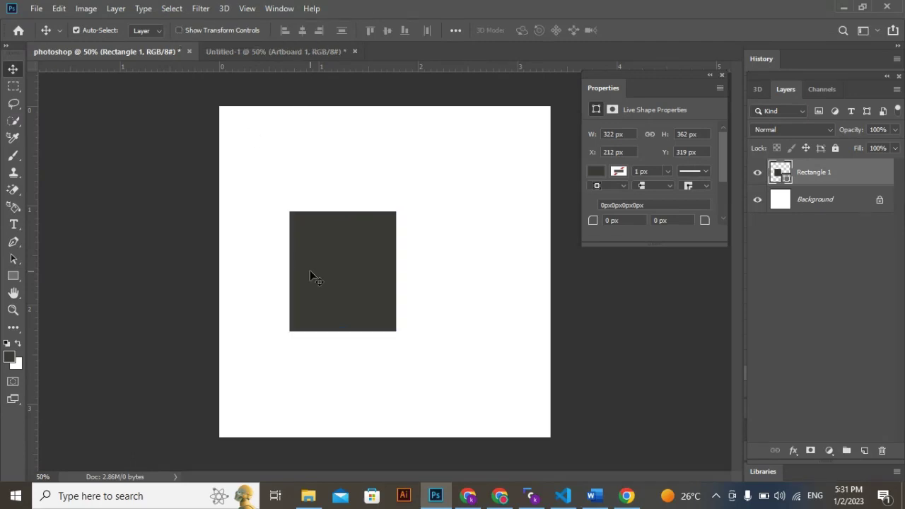
drag(310, 270, 337, 229)
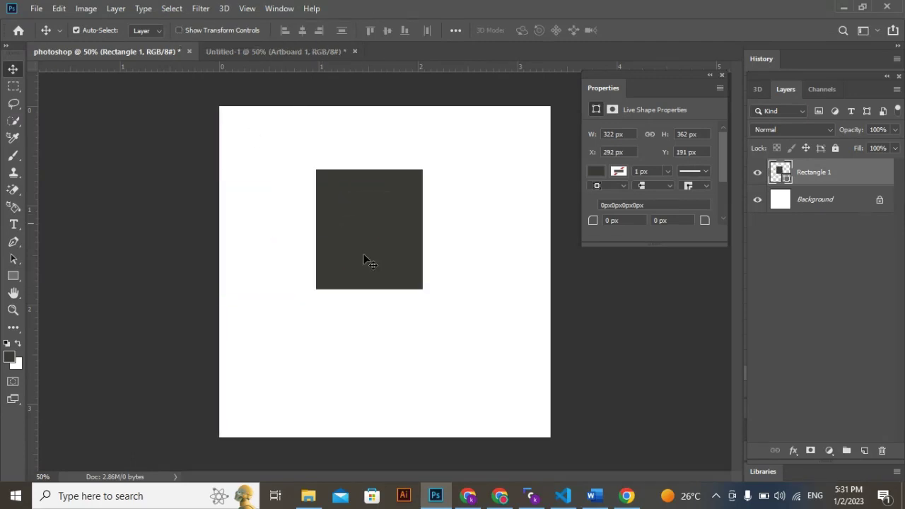
drag(391, 230, 396, 251)
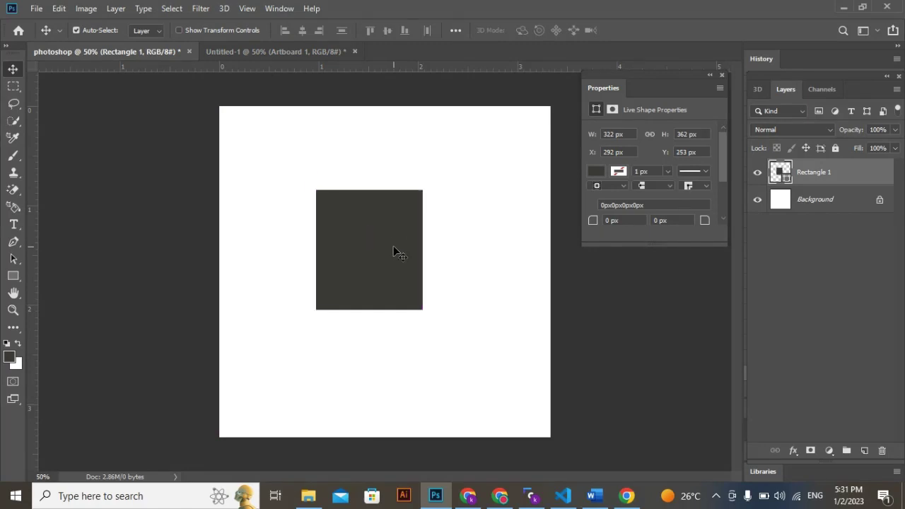
- Free-transform the rectangle to about 490 × 538 px, reposition it at about X 188 px, Y 191 px, and apply the transform
key(ctrl+t)
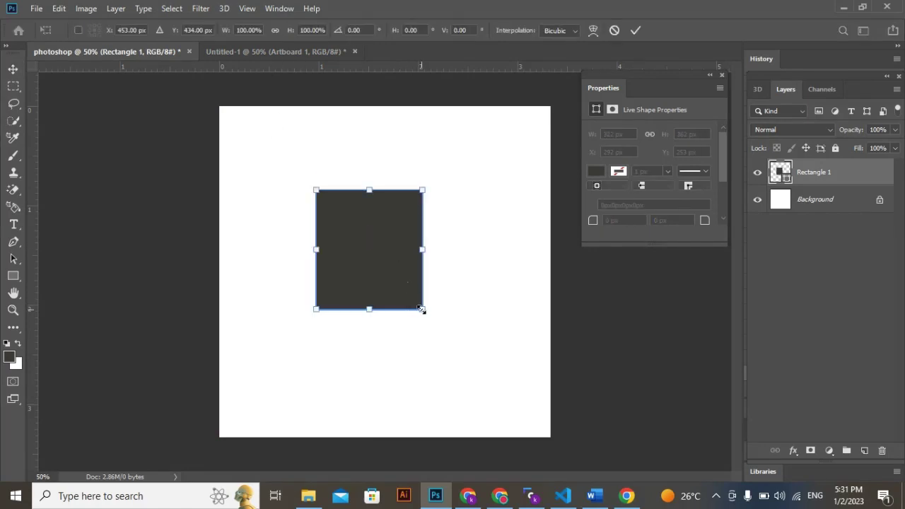
drag(421, 309, 478, 367)
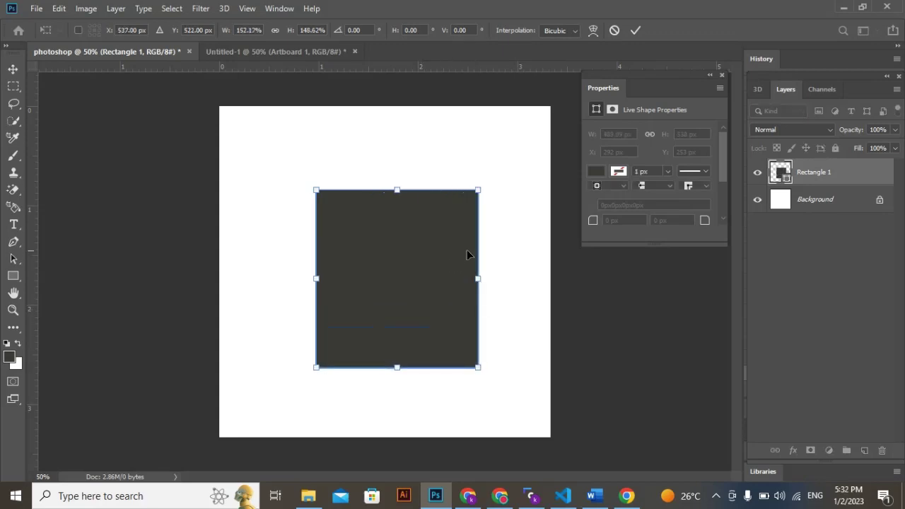
drag(413, 268, 393, 251)
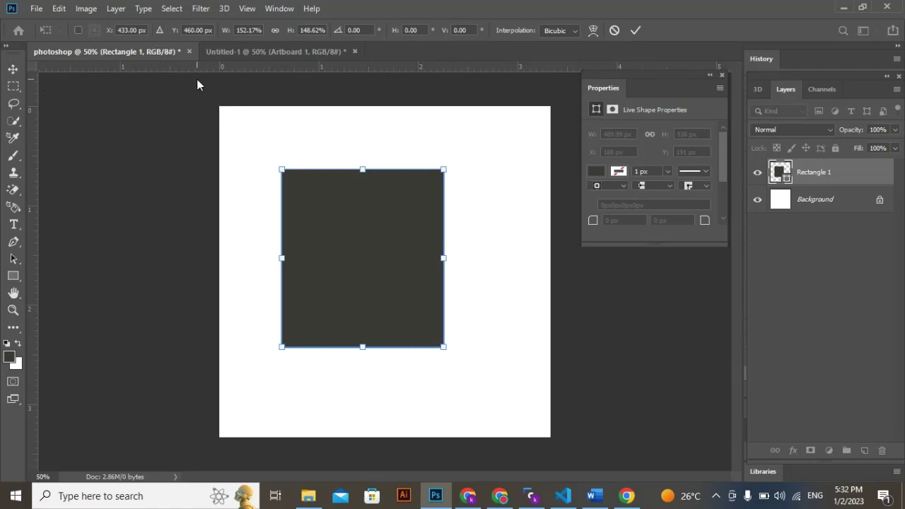
click(634, 30)
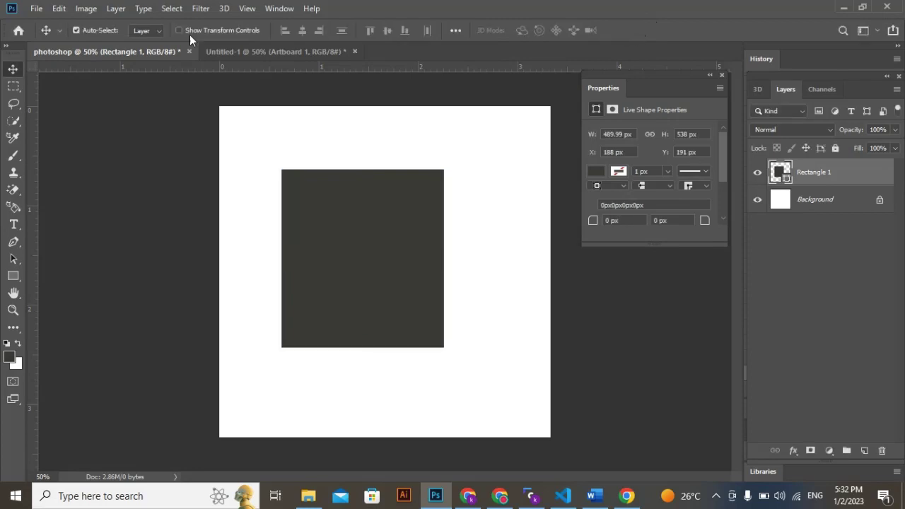
- Make a rectangular marquee selection just inside the dark rectangle's edges and close the Properties panel
click(12, 88)
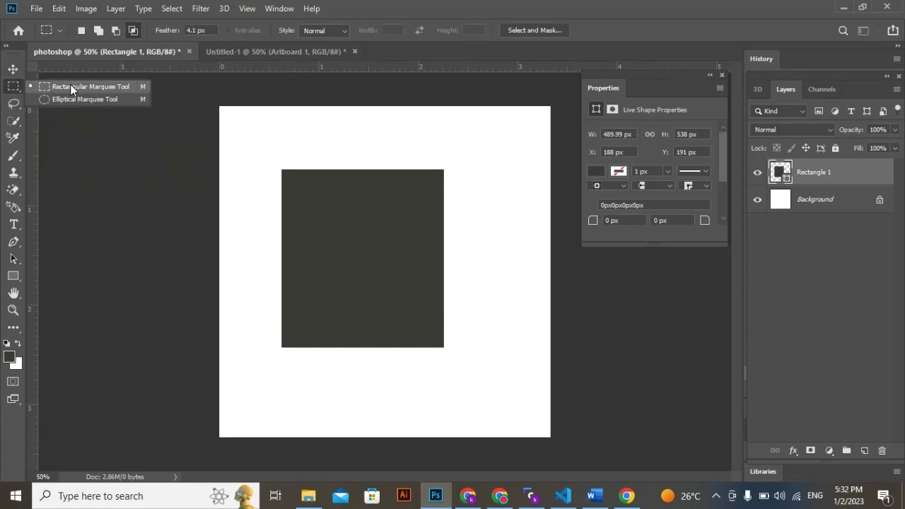
click(10, 89)
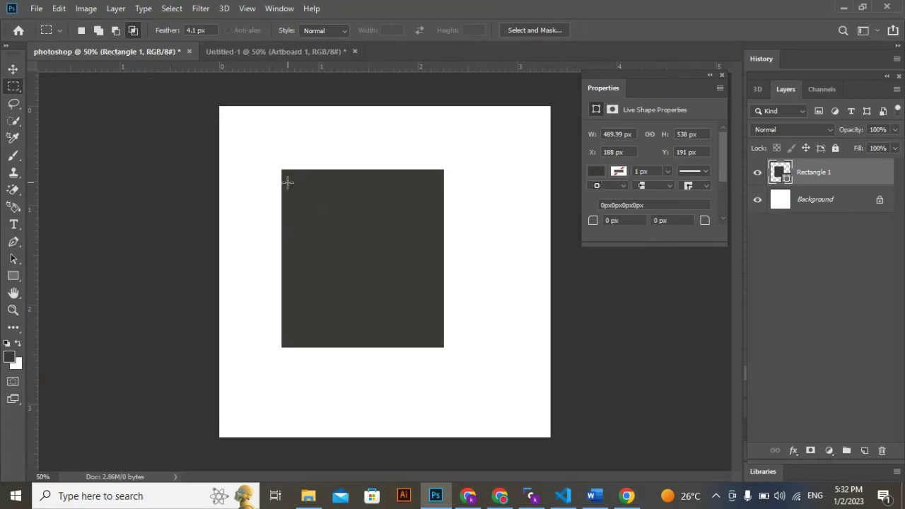
drag(297, 182, 420, 329)
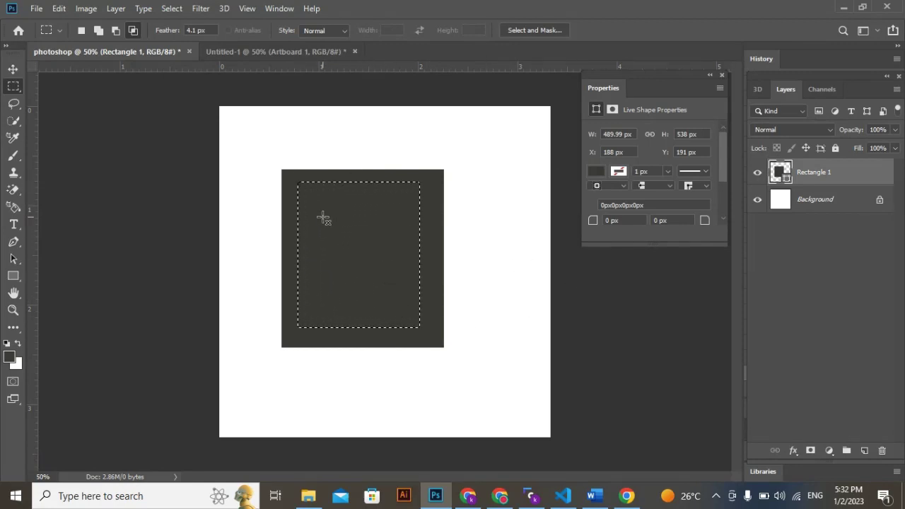
click(719, 75)
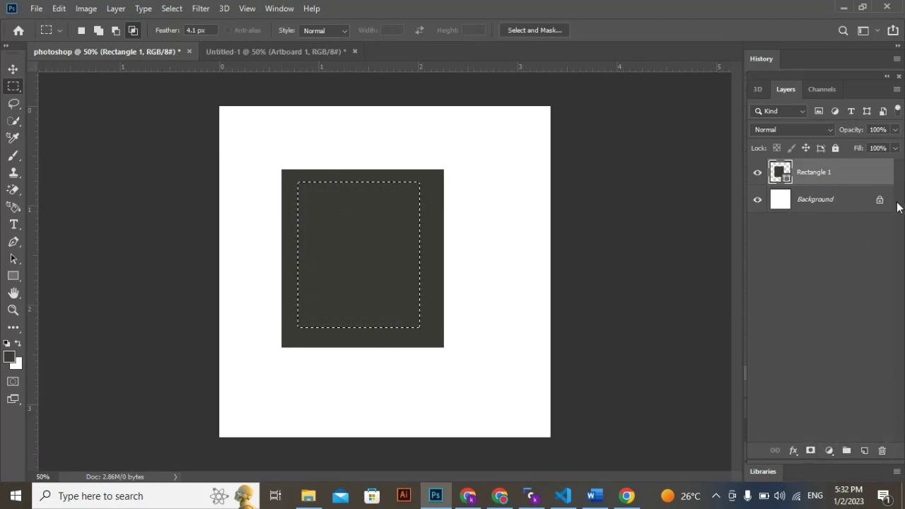
- Duplicate the rectangle onto a new layer using Shape Layer Via Copy
right_click(378, 234)
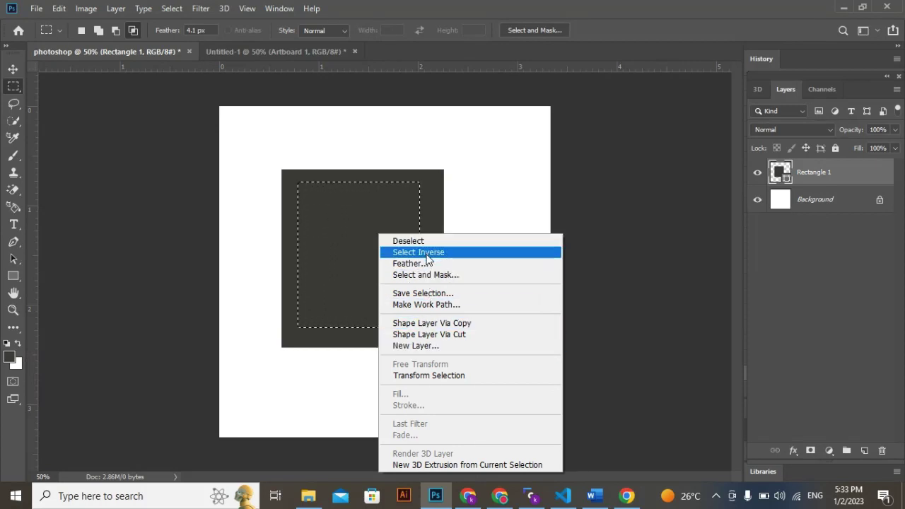
click(464, 323)
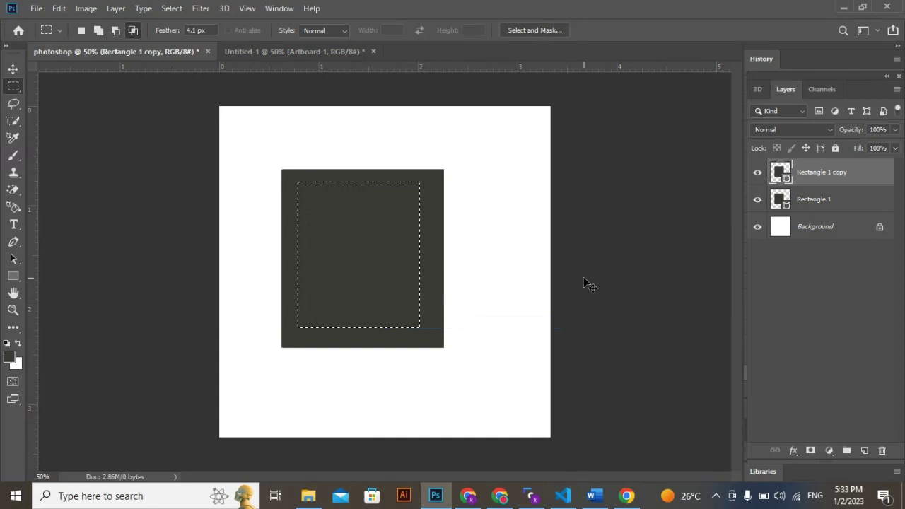
key(ctrl+z)
key(ctrl+shift+z)
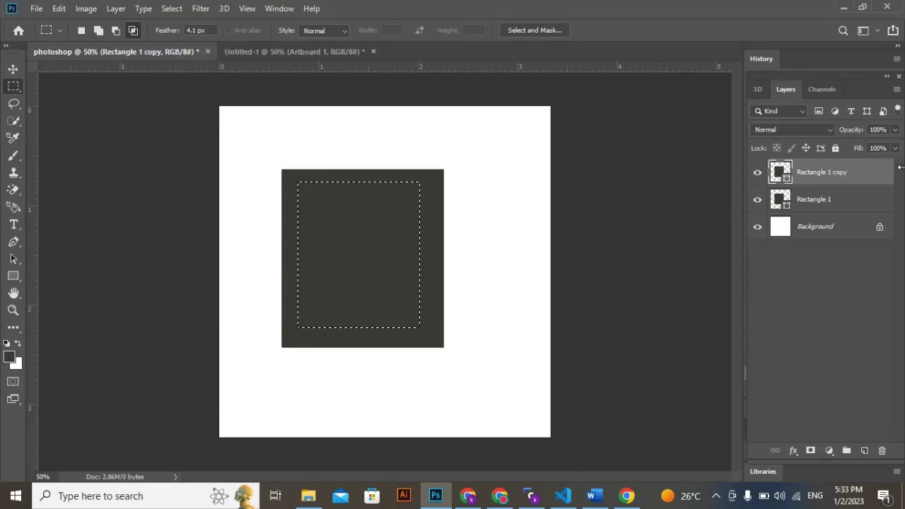
- Toggle the visibility of the Rectangle 1 and Rectangle 1 copy layers to compare them, leaving Rectangle 1 hidden
click(757, 201)
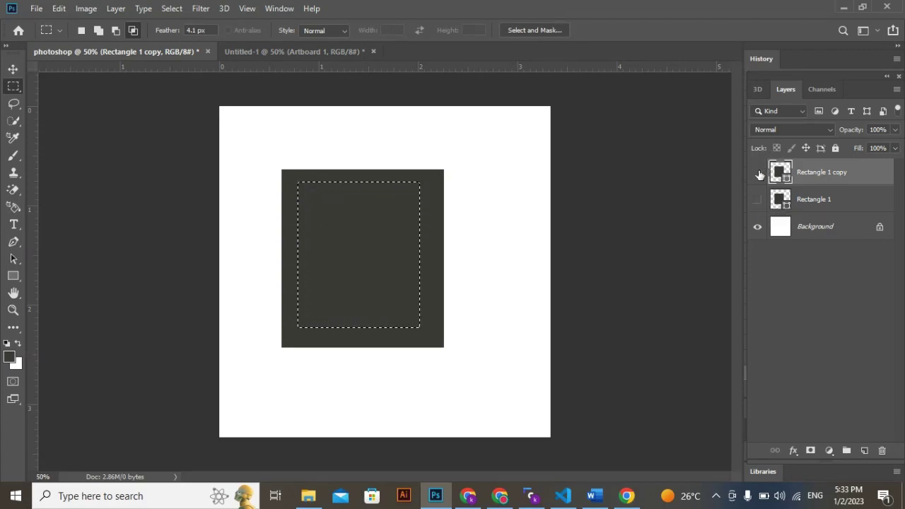
click(757, 173)
click(758, 172)
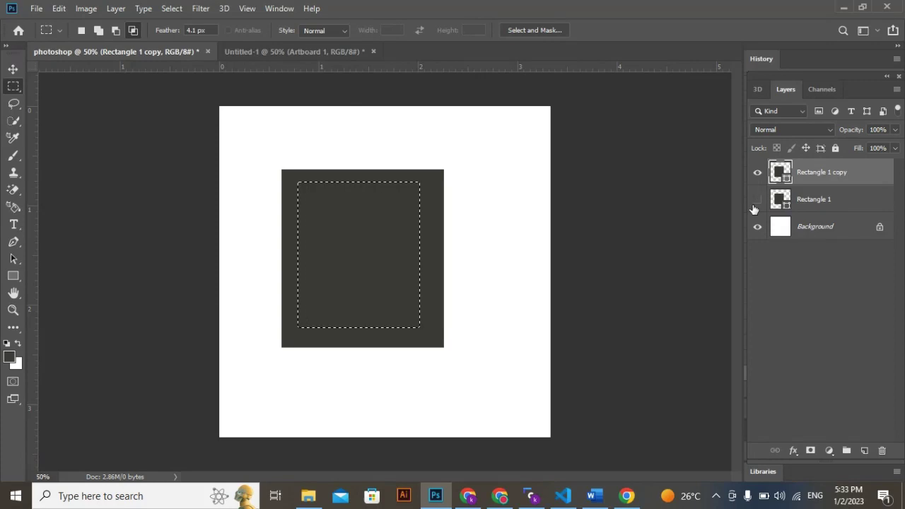
click(758, 173)
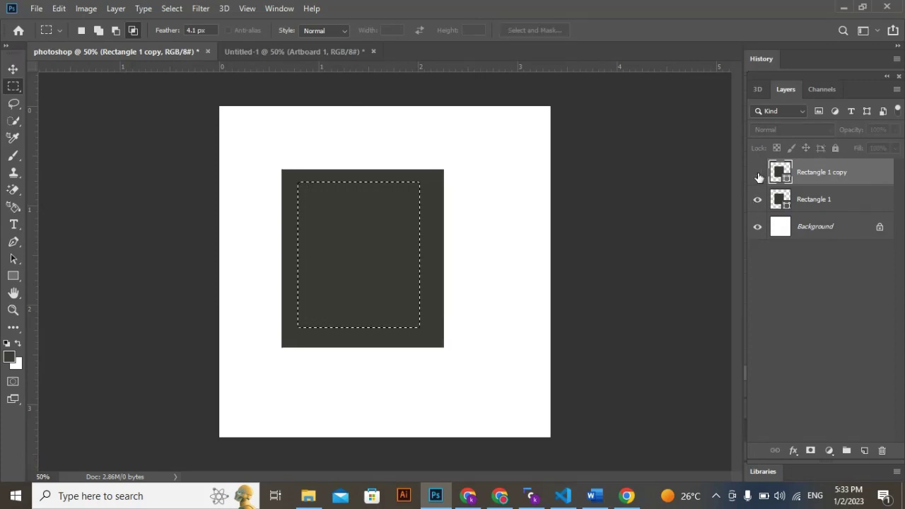
click(758, 173)
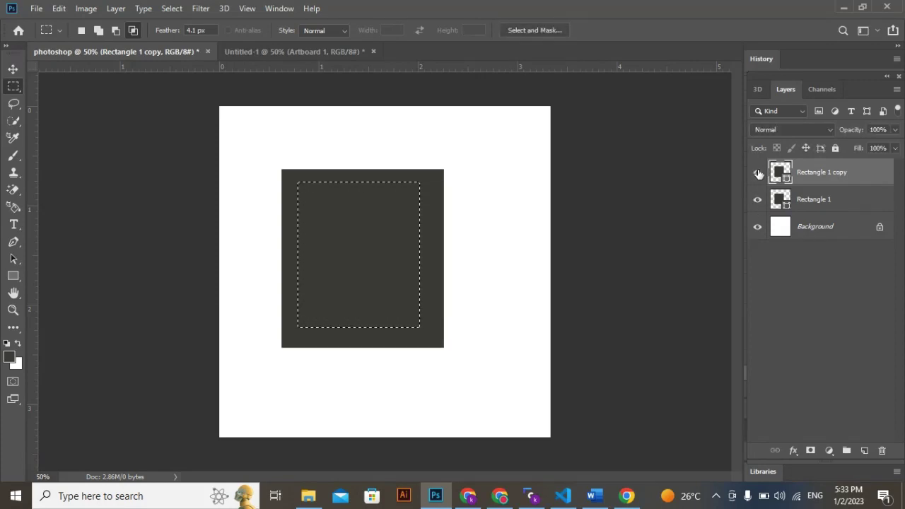
click(757, 201)
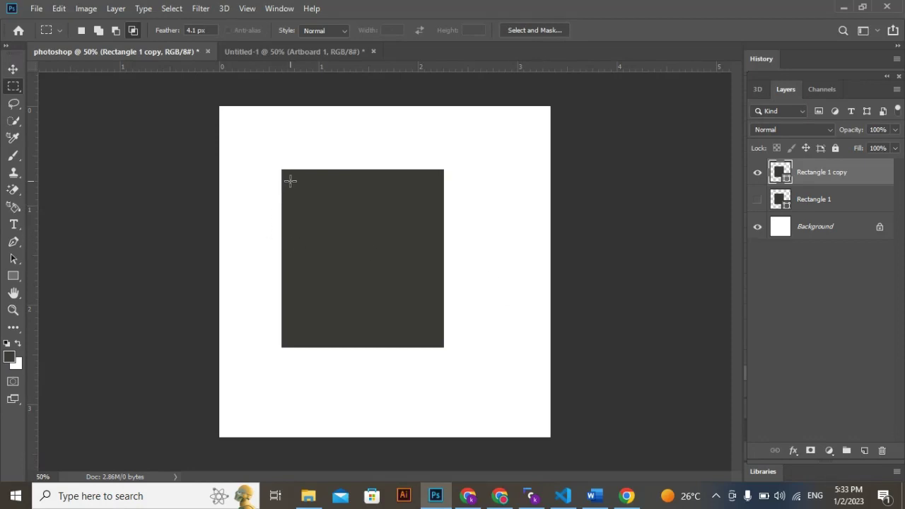
- Try to copy a larger marquee-selected area of the rectangle to a new layer, and undo the duplication
drag(290, 181, 432, 338)
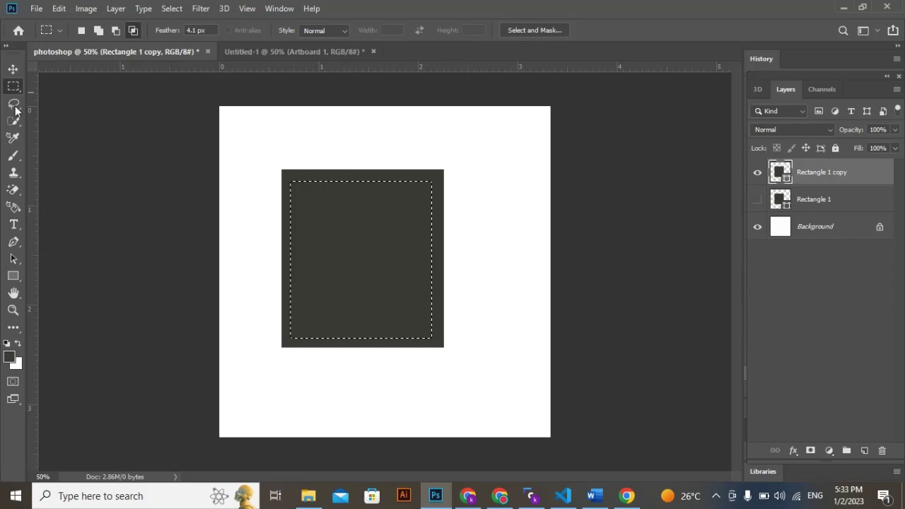
click(84, 146)
key(ctrl+j)
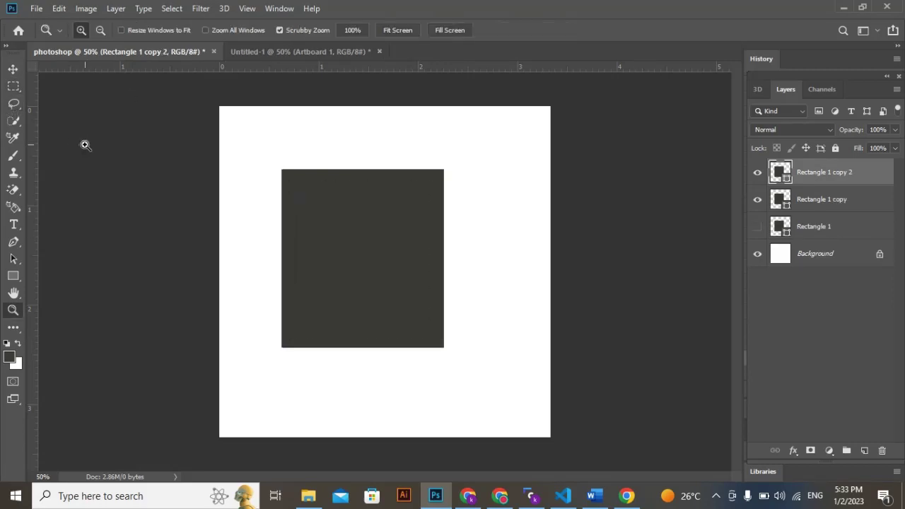
key(ctrl+z)
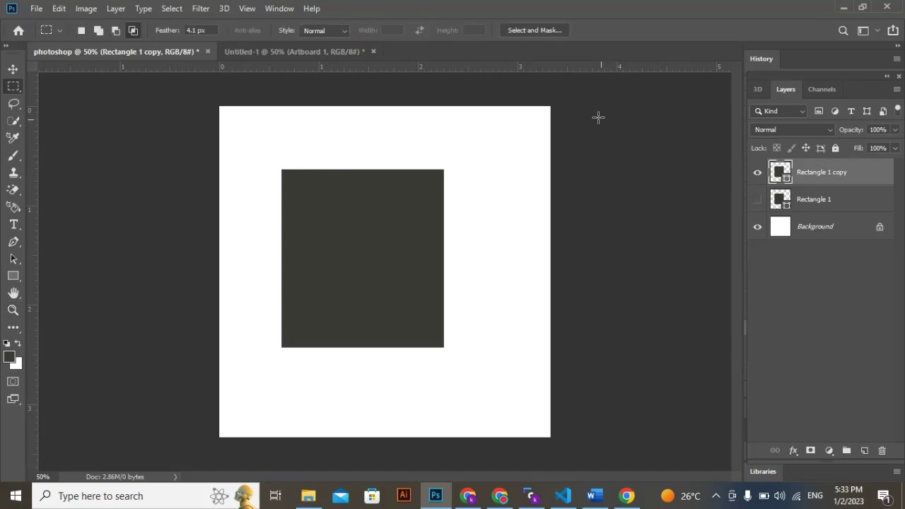
- Show the Rectangle 1 layer again and remove both rectangle layers, keeping only the Background
click(756, 202)
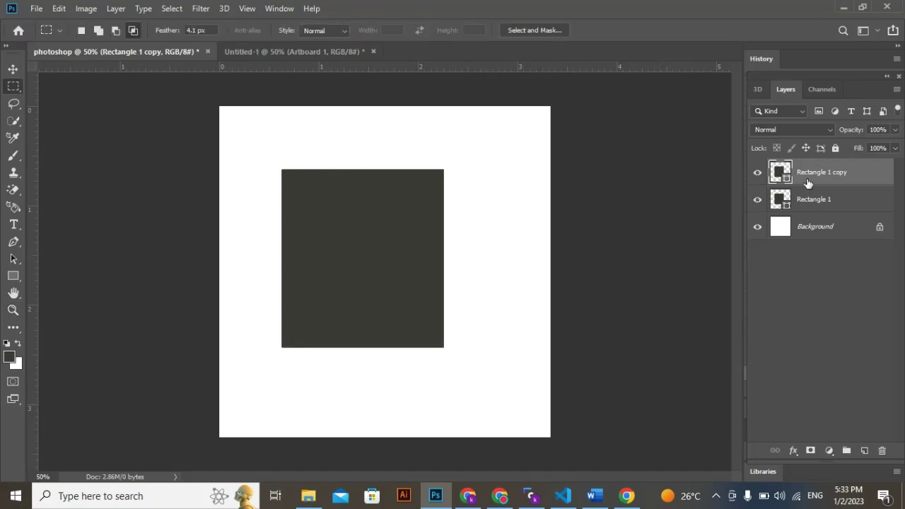
key(ctrl+z)
key(ctrl+z)
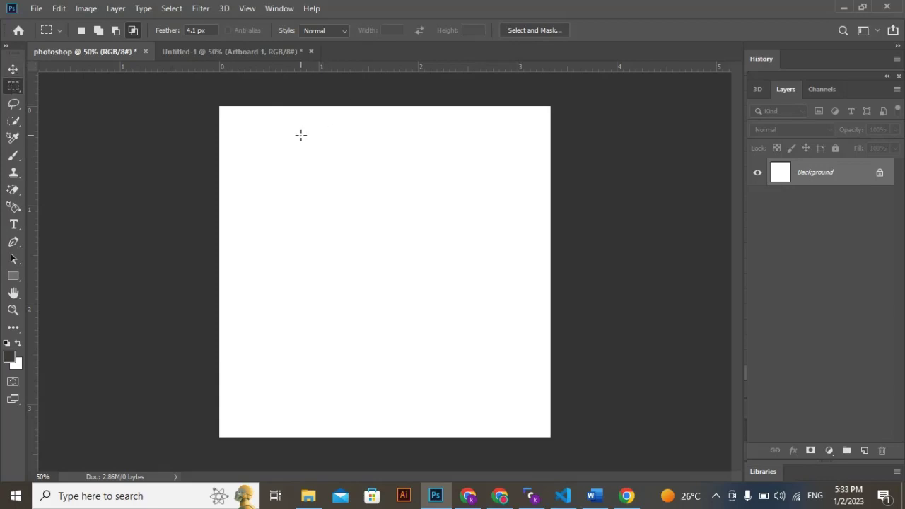
- Paint soft dark Brush strokes at size 250 across the middle of the Background layer
drag(300, 135, 434, 326)
click(434, 326)
click(17, 155)
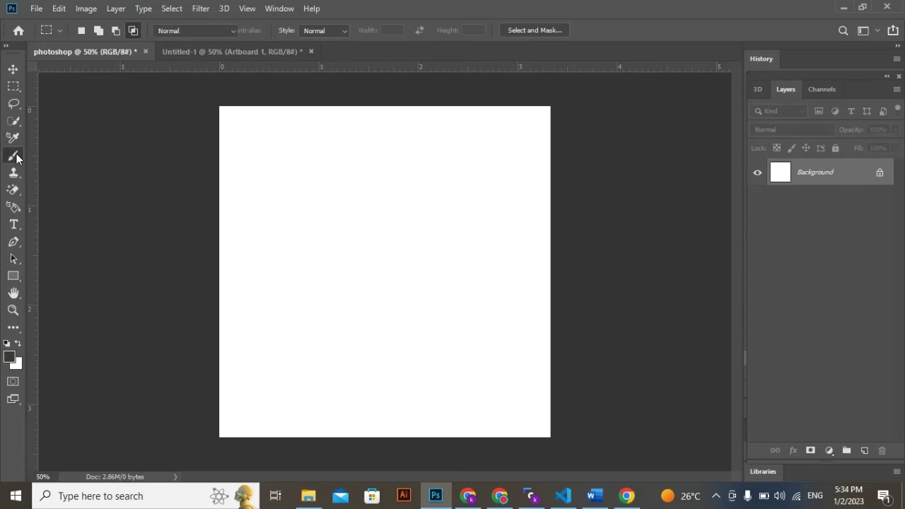
key(bracketleft)
key(bracketleft)
key(bracketleft)
key(bracketleft)
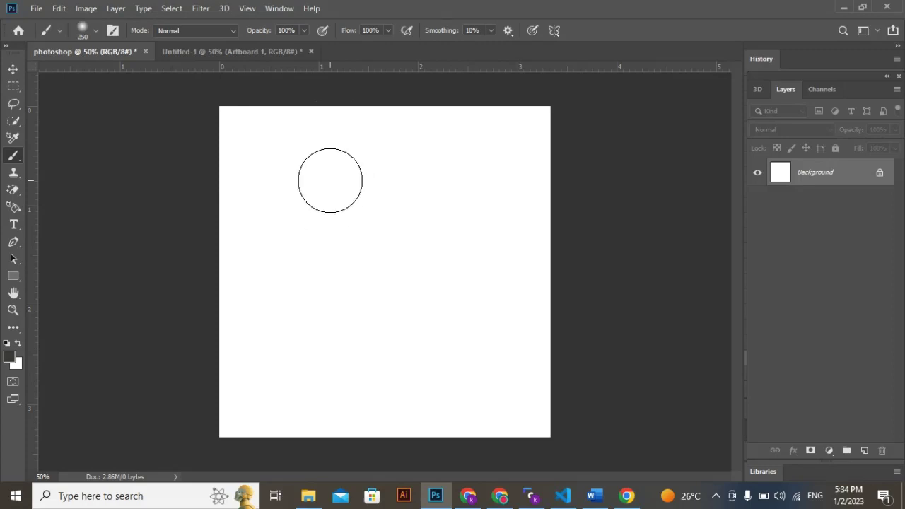
mouse_move(329, 180)
mouse_down()
mouse_move(363, 191)
mouse_move(315, 254)
mouse_up()
mouse_move(402, 284)
mouse_down()
mouse_move(426, 229)
mouse_move(369, 307)
mouse_move(425, 243)
mouse_move(304, 282)
mouse_move(363, 305)
mouse_move(298, 261)
mouse_move(374, 298)
mouse_move(439, 296)
mouse_up()
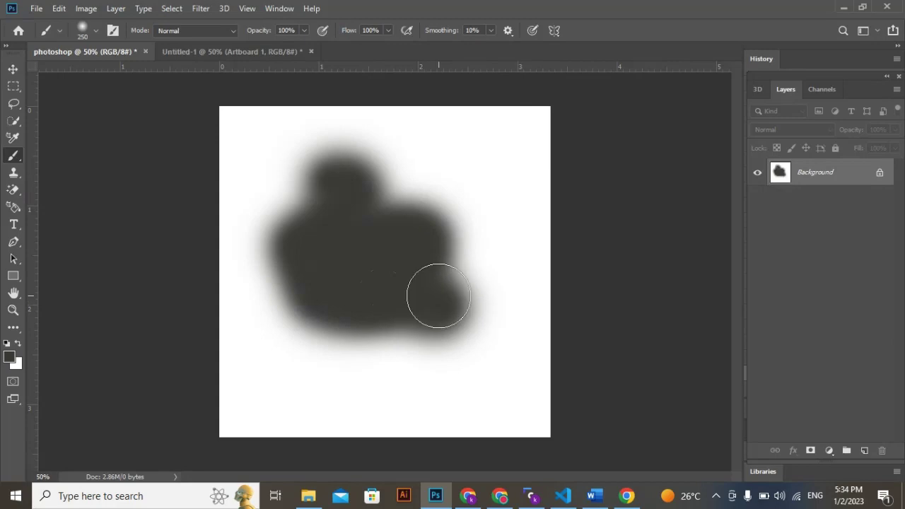
- Try to move the painted Background layer and decline converting it to a normal layer
click(12, 73)
drag(363, 228, 372, 284)
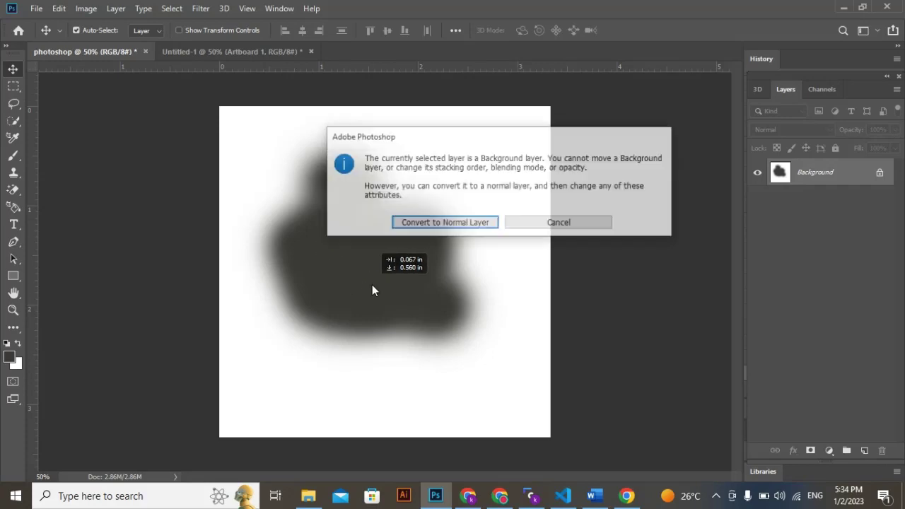
click(536, 222)
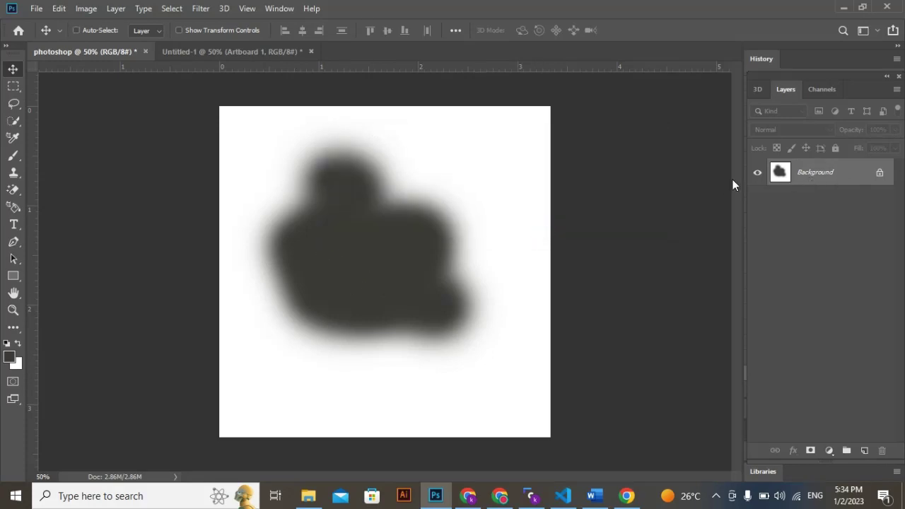
- Undo the Background's brush strokes and paint soft dark strokes on a new layer with the 250 px Brush
key(ctrl+z)
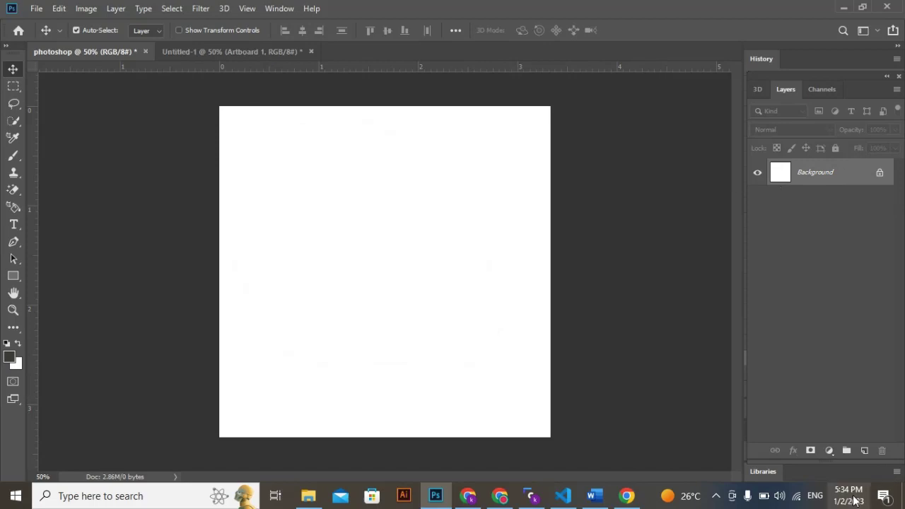
click(864, 451)
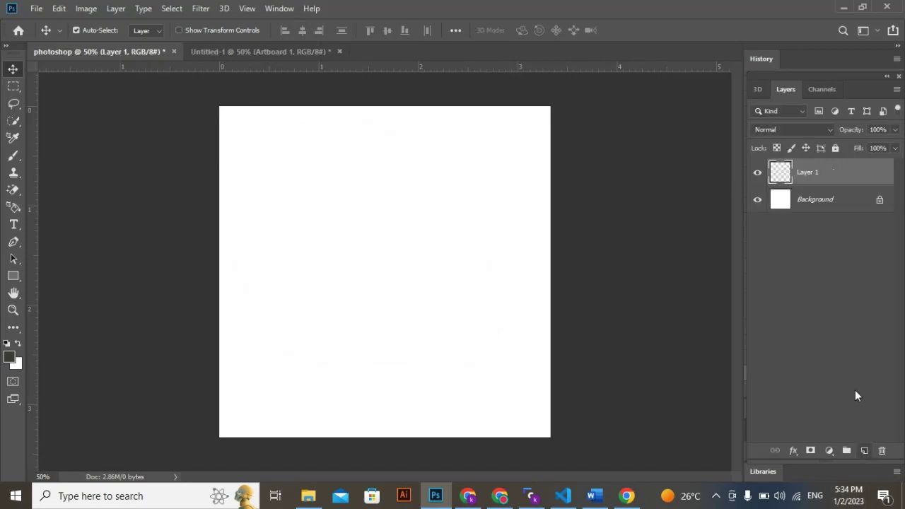
click(13, 155)
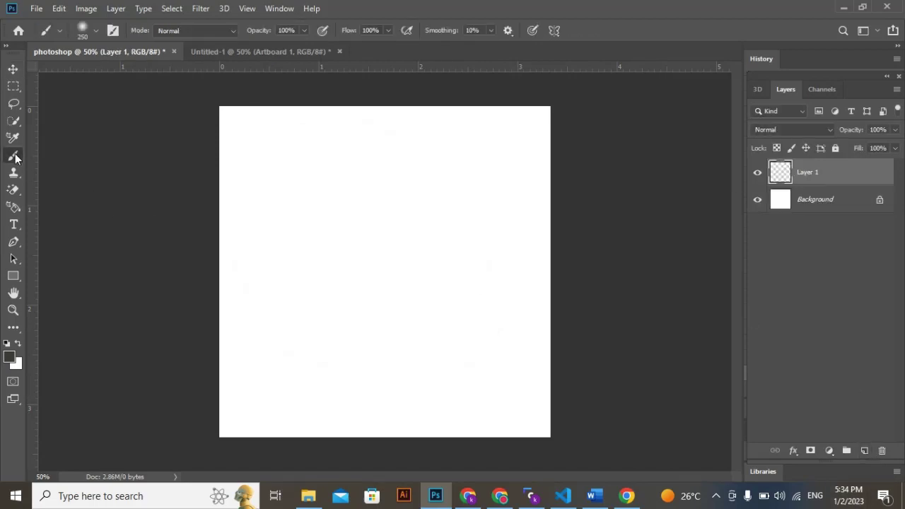
mouse_move(355, 206)
mouse_down()
mouse_move(344, 228)
mouse_move(431, 247)
mouse_move(366, 268)
mouse_move(394, 292)
mouse_move(357, 304)
mouse_move(392, 197)
mouse_move(436, 185)
mouse_move(360, 325)
mouse_move(371, 336)
mouse_move(393, 163)
mouse_move(407, 259)
mouse_move(278, 317)
mouse_move(434, 260)
mouse_move(390, 320)
mouse_move(373, 316)
mouse_move(395, 330)
mouse_move(368, 340)
mouse_move(379, 338)
mouse_move(423, 266)
mouse_move(322, 363)
mouse_move(381, 359)
mouse_move(438, 253)
mouse_move(377, 311)
mouse_up()
key(v)
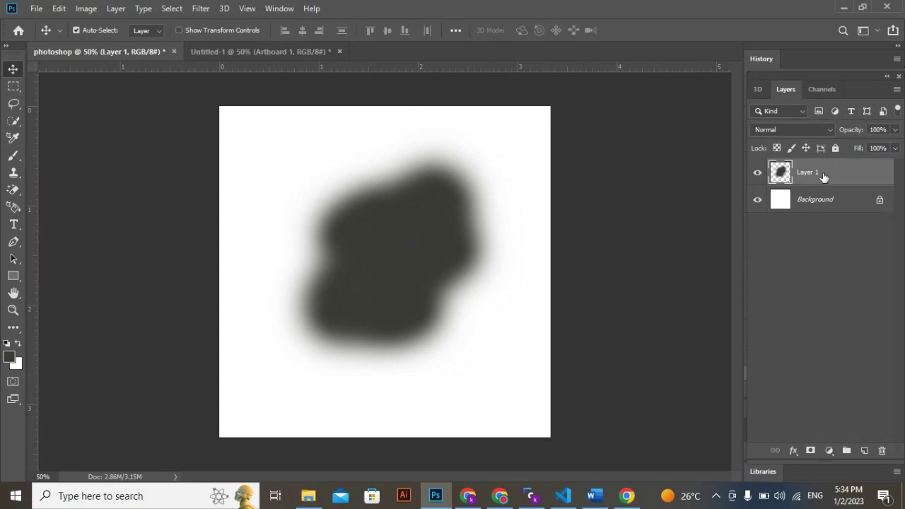
- Delete Layer 1 and draw a large rectangular marquee around the middle of the Background layer
key(Delete)
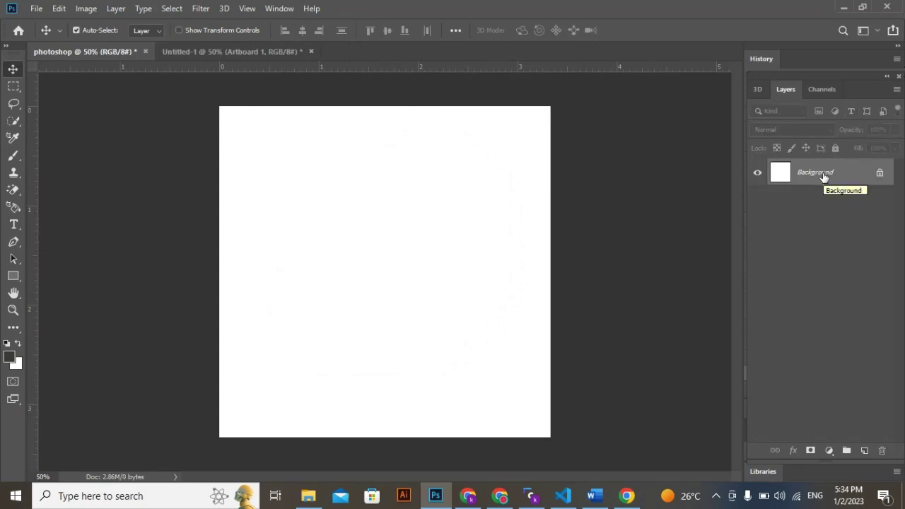
click(16, 84)
drag(281, 162, 480, 371)
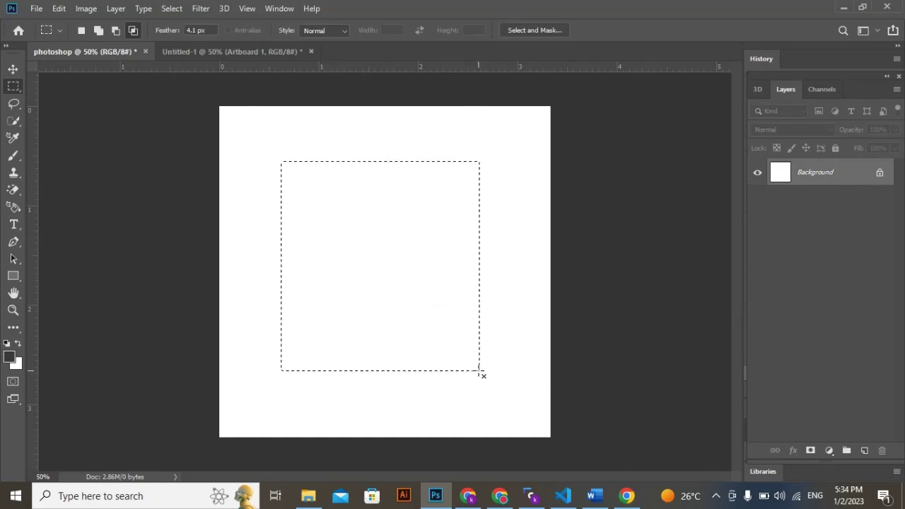
- Paint soft dark strokes inside the marquee selection with the 250 px Brush, and undo them
click(13, 155)
mouse_move(350, 234)
mouse_down()
mouse_move(411, 219)
mouse_move(302, 177)
mouse_move(398, 152)
mouse_up()
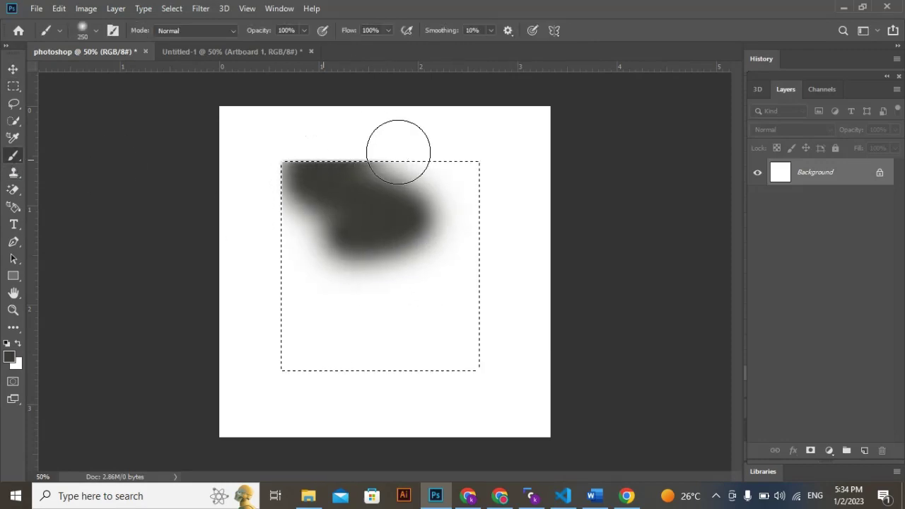
drag(340, 241, 462, 227)
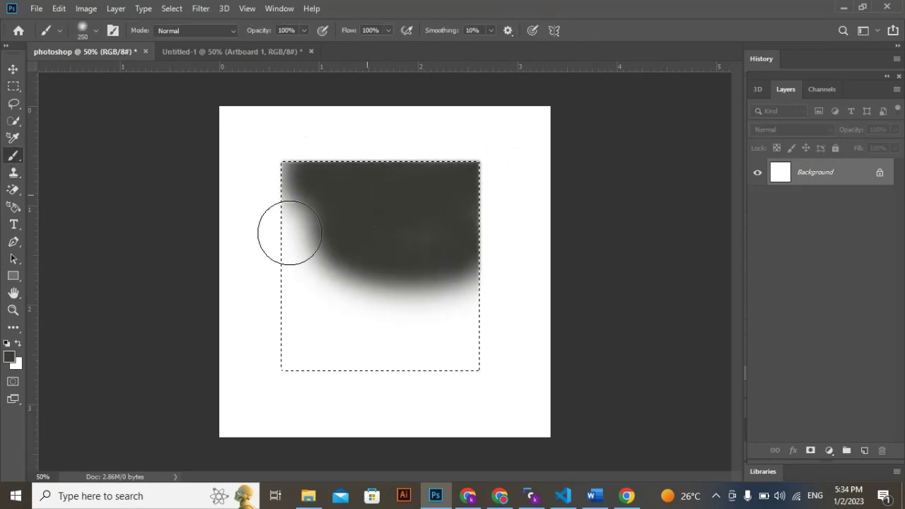
mouse_move(290, 233)
mouse_down()
mouse_move(261, 259)
mouse_move(291, 251)
mouse_move(277, 281)
mouse_move(278, 229)
mouse_up()
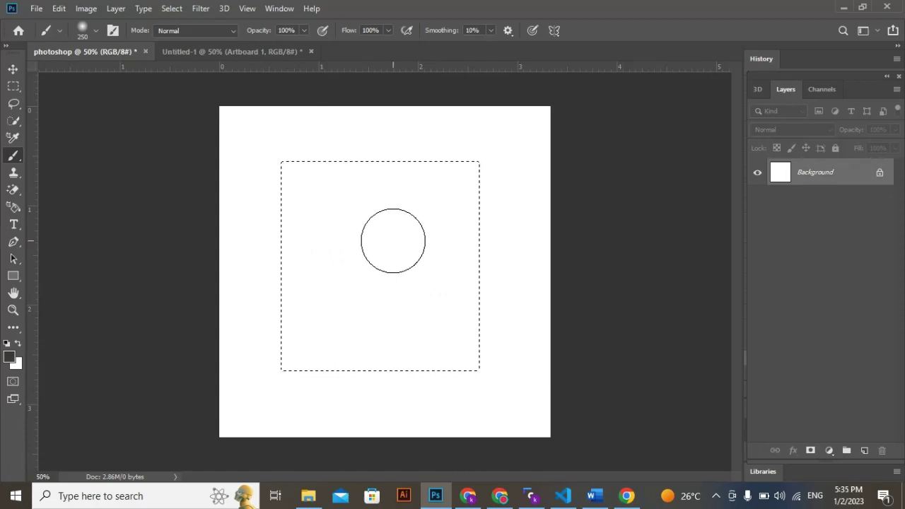
right_click(393, 240)
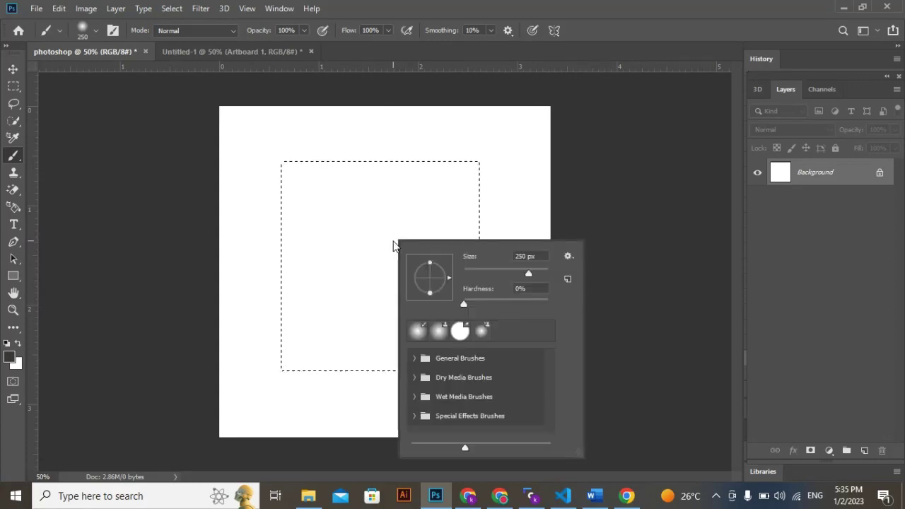
click(359, 200)
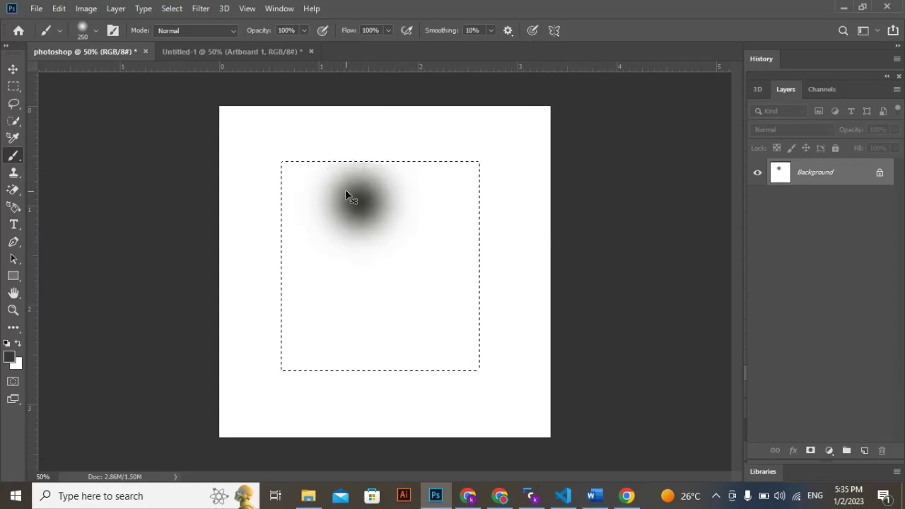
key(ctrl+z)
- Deselect the rectangular marquee selection on the Background layer
click(13, 69)
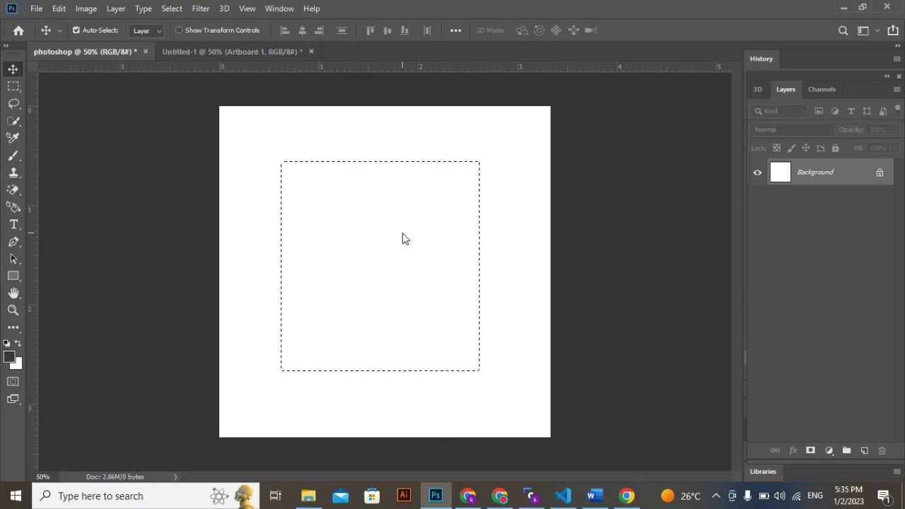
click(13, 86)
right_click(338, 209)
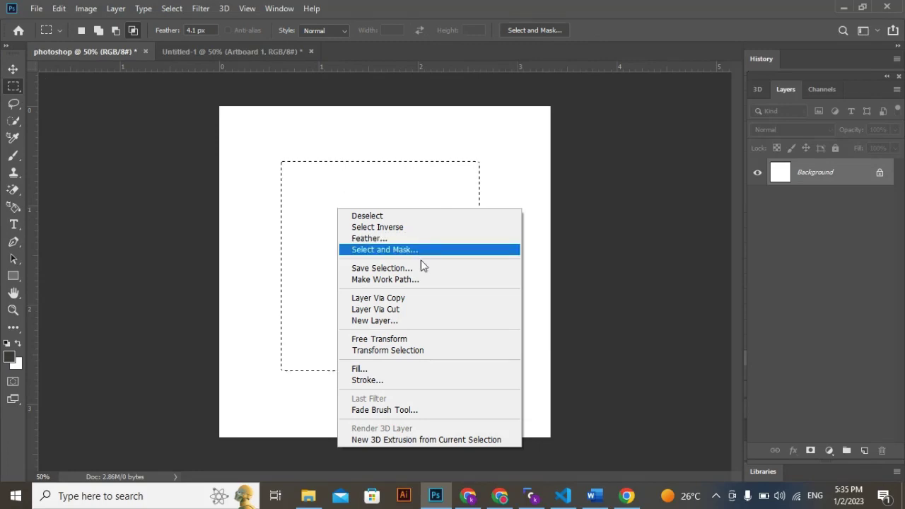
click(368, 216)
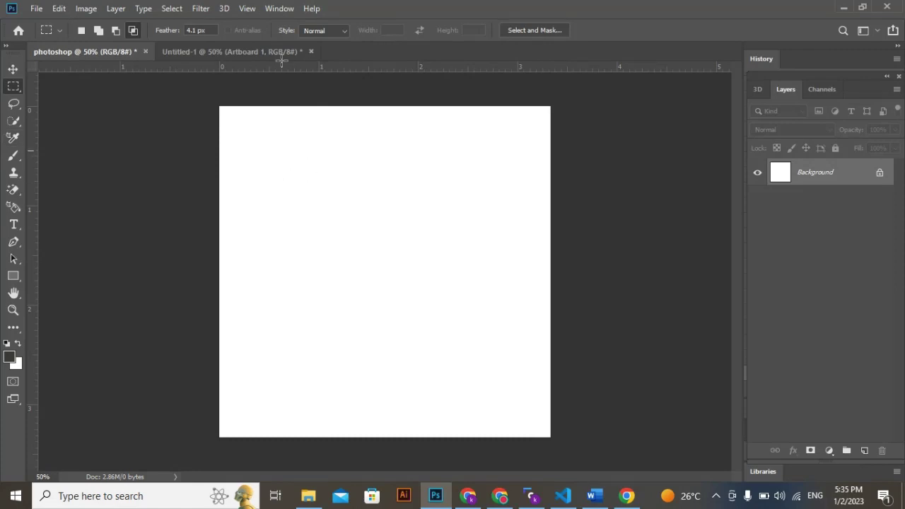
- Draw a new large rectangular marquee around the canvas centre and invert it to select the outer frame
drag(281, 150, 487, 371)
right_click(366, 230)
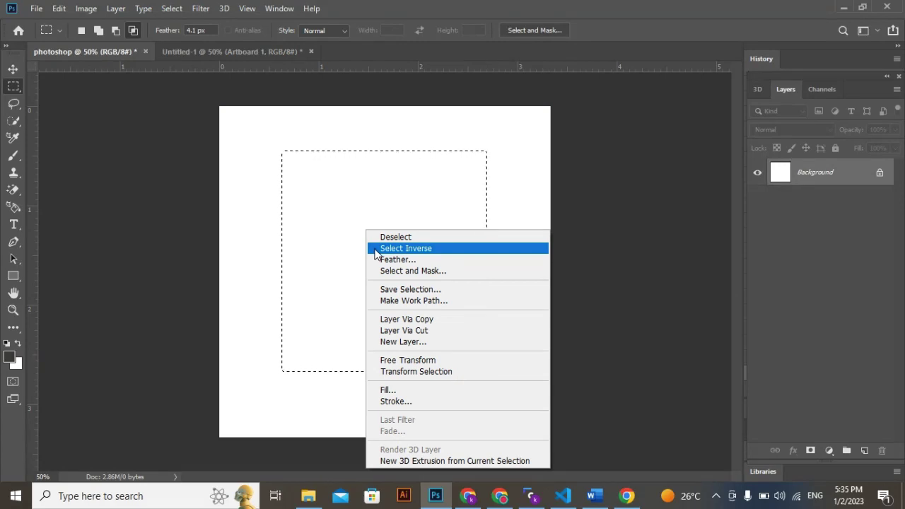
click(375, 249)
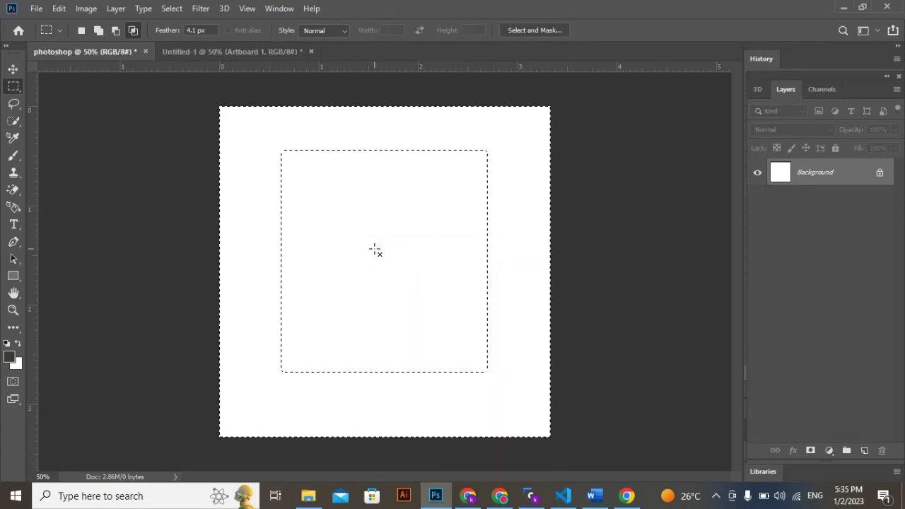
- Brush dark strokes around the selected outer frame of the Background layer, and undo them
click(13, 156)
mouse_move(301, 165)
mouse_down()
mouse_move(371, 166)
mouse_move(267, 141)
mouse_move(363, 132)
mouse_move(544, 144)
mouse_move(531, 296)
mouse_move(490, 449)
mouse_move(491, 488)
mouse_move(483, 282)
mouse_move(498, 345)
mouse_move(504, 214)
mouse_move(557, 406)
mouse_up()
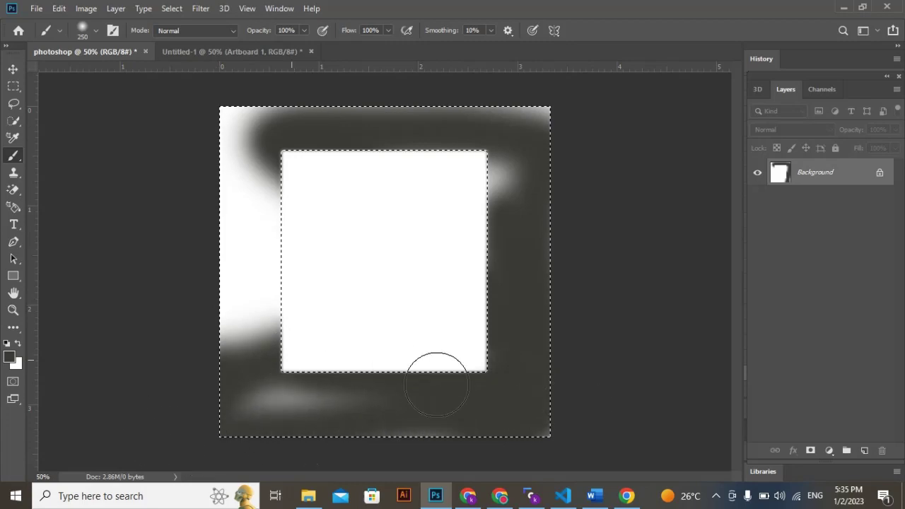
key(ctrl+z)
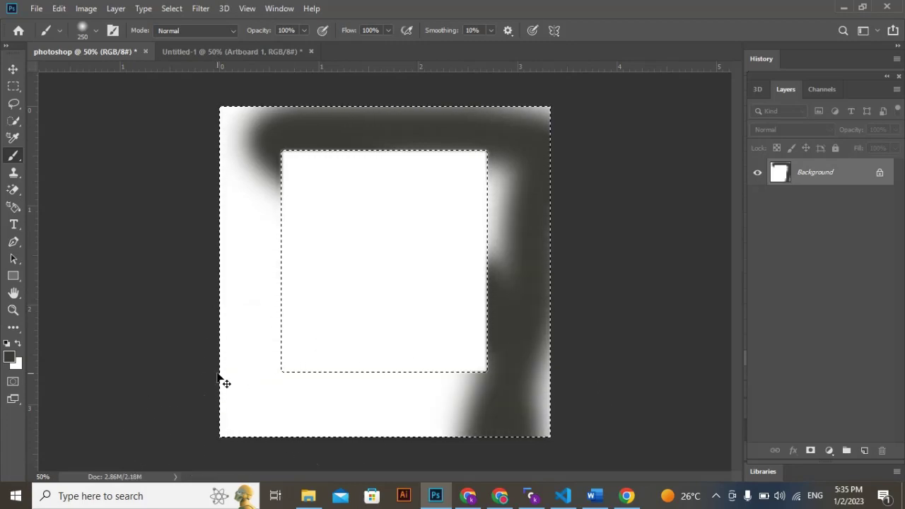
key(ctrl+z)
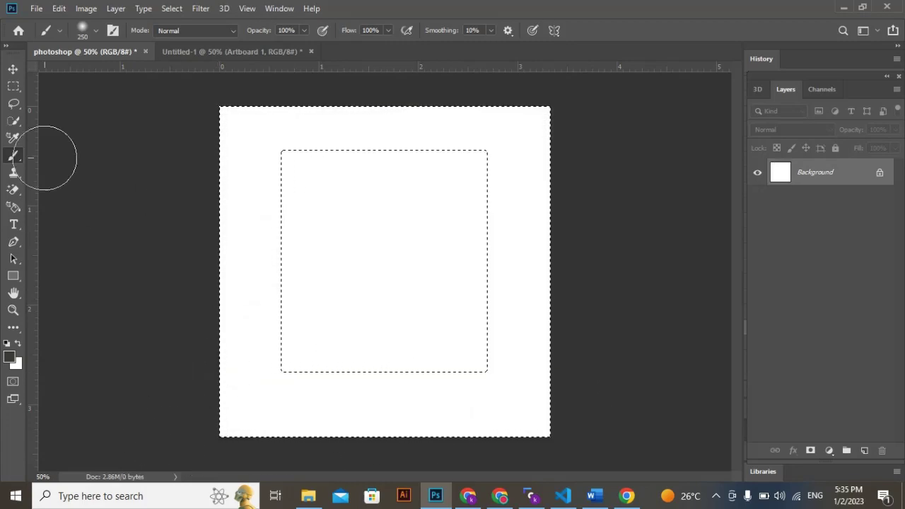
- Feather the inverted selection with a 5-pixel radius, applying the effect at canvas bounds
click(15, 90)
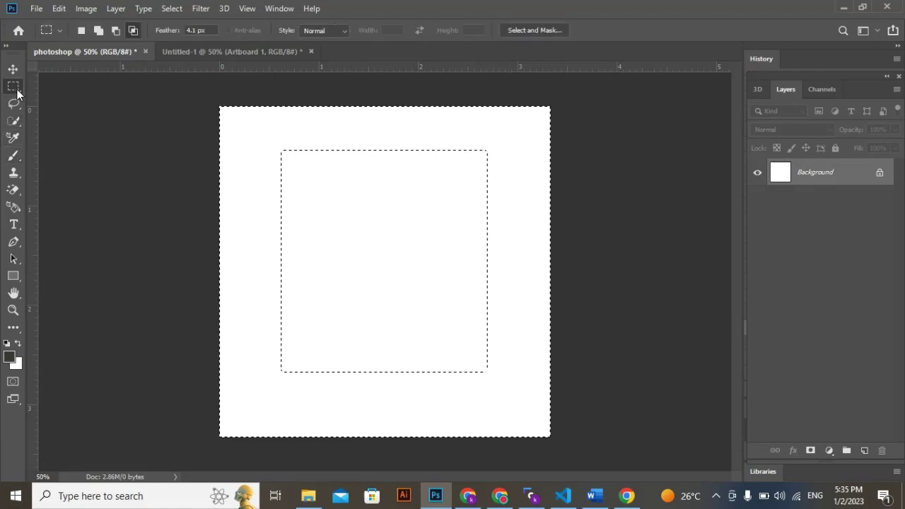
right_click(336, 224)
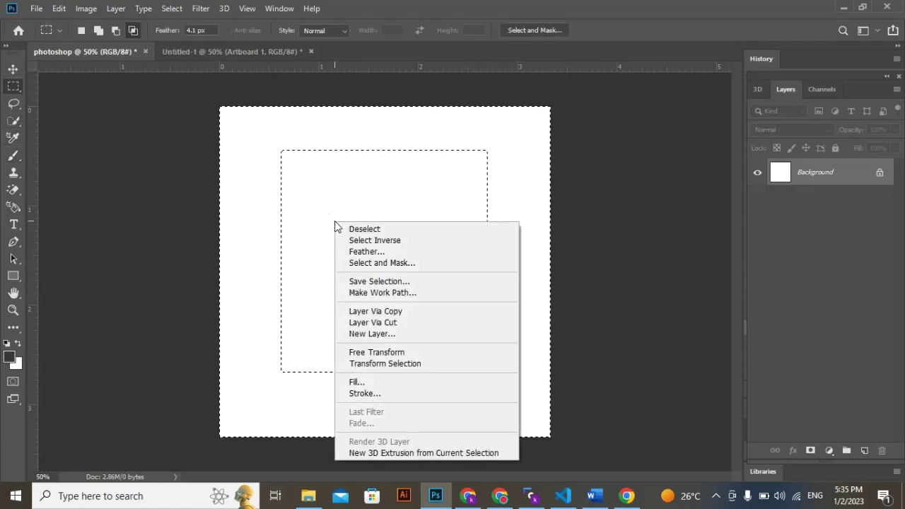
click(355, 256)
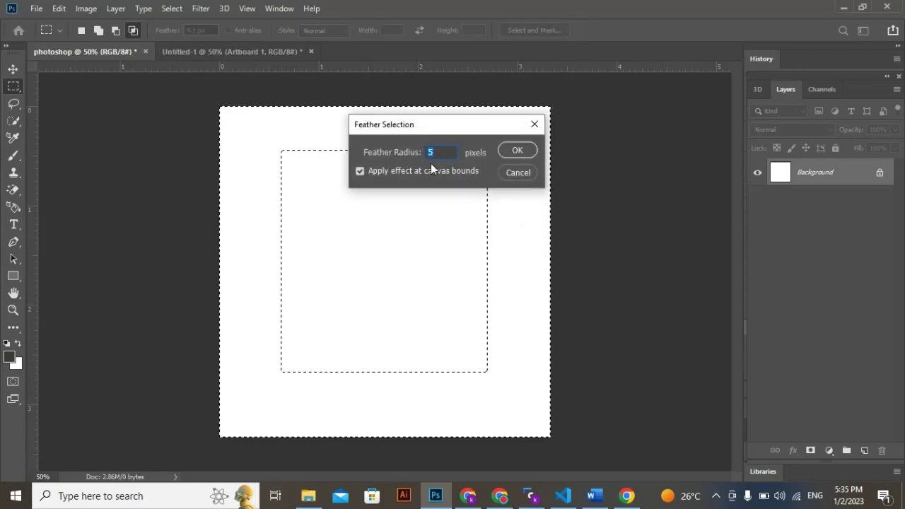
click(517, 150)
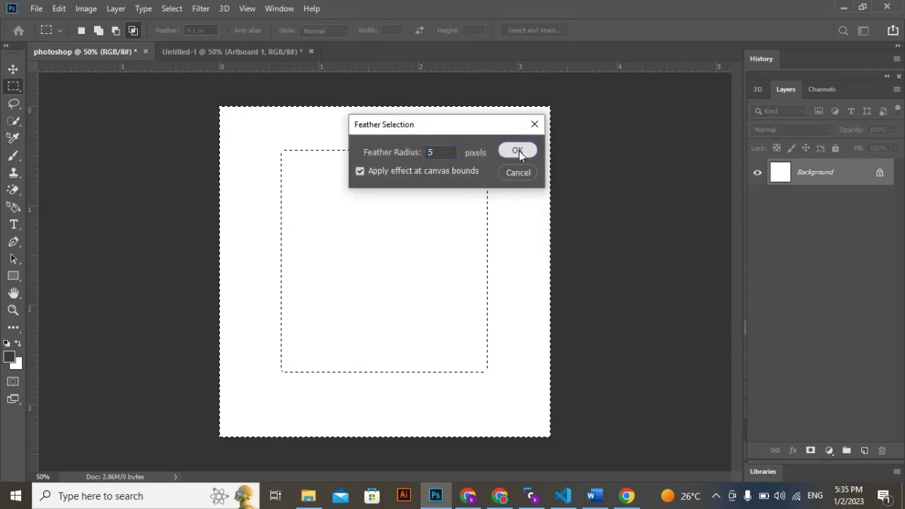
- Paint dark Brush strokes along the feathered inner edges of the frame selection, and undo all of them
click(13, 155)
mouse_move(318, 131)
mouse_down()
mouse_move(517, 143)
mouse_move(494, 161)
mouse_move(472, 218)
mouse_move(465, 346)
mouse_up()
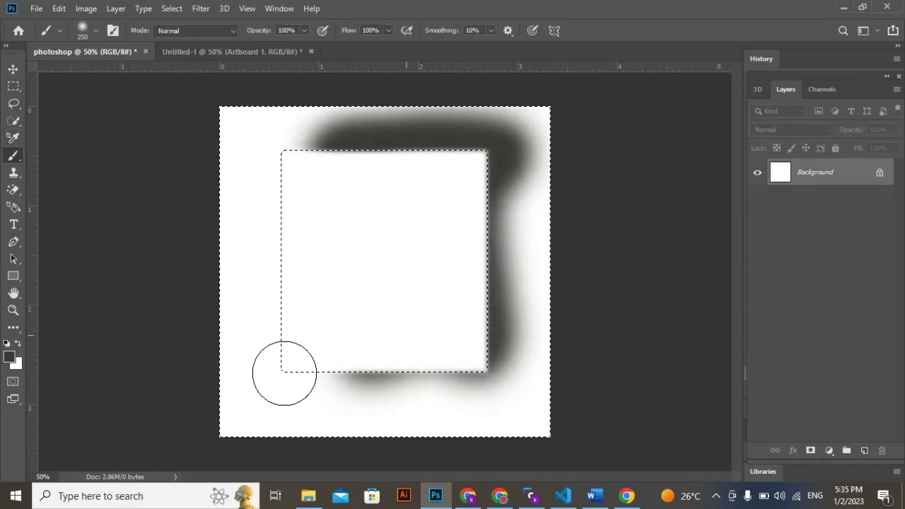
drag(284, 374, 276, 347)
drag(268, 204, 269, 294)
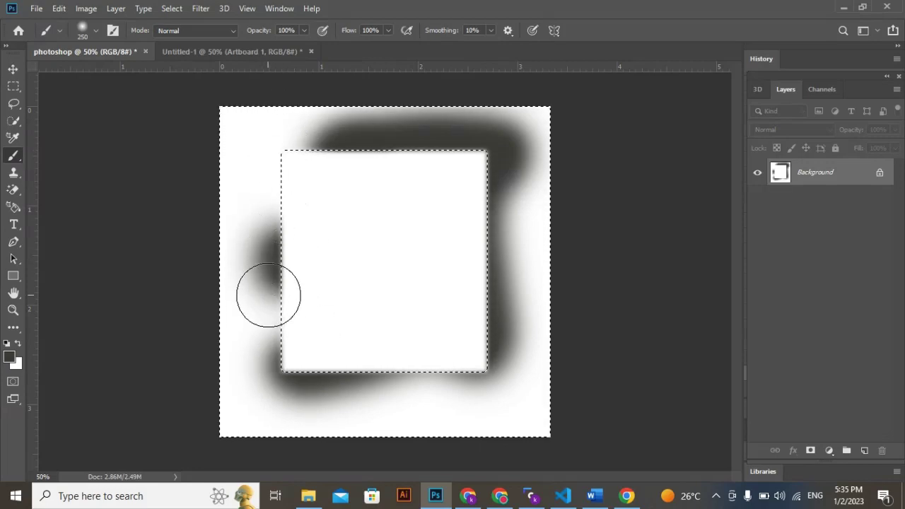
key(ctrl+z)
key(ctrl+z)
key(ctrl+z)
key(ctrl+z)
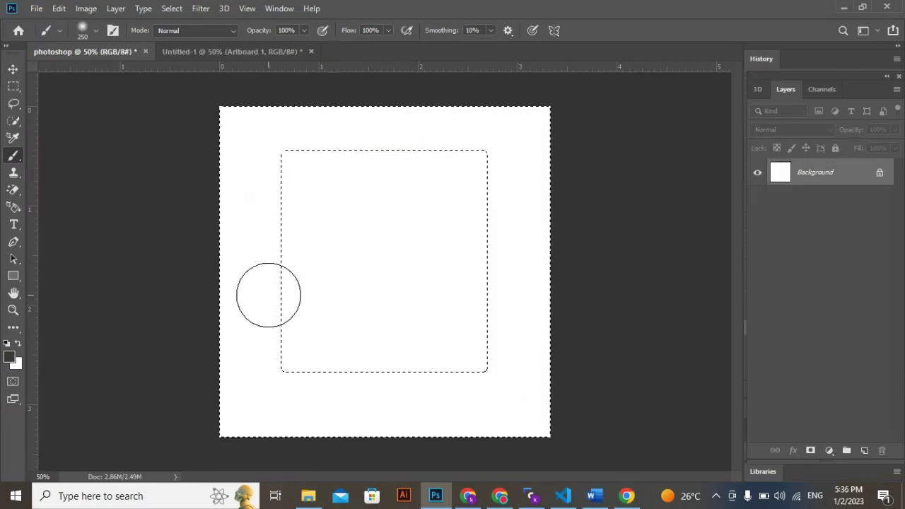
- Invert the feathered frame selection so that the central rectangle is selected
click(13, 86)
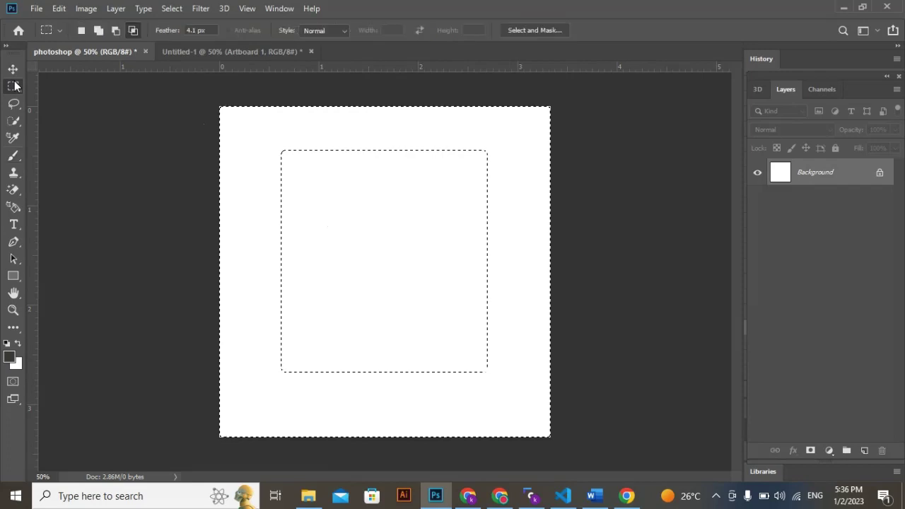
right_click(358, 225)
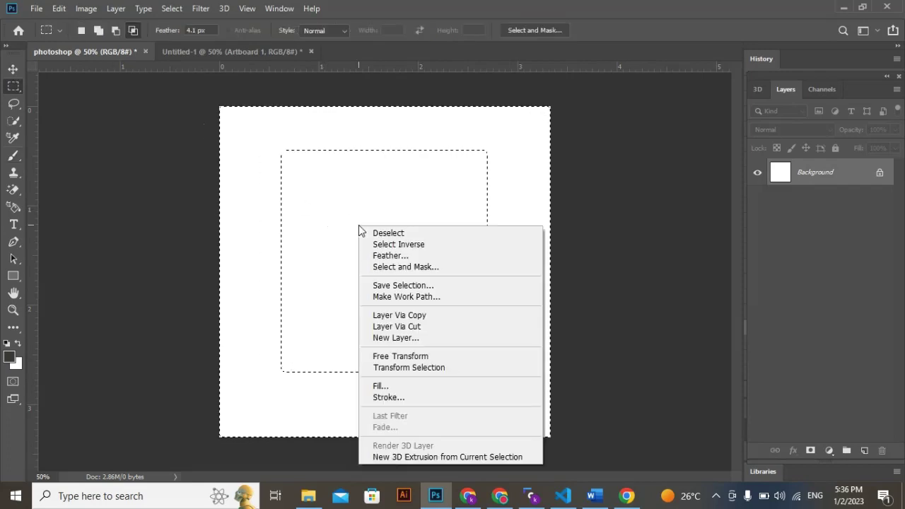
click(397, 245)
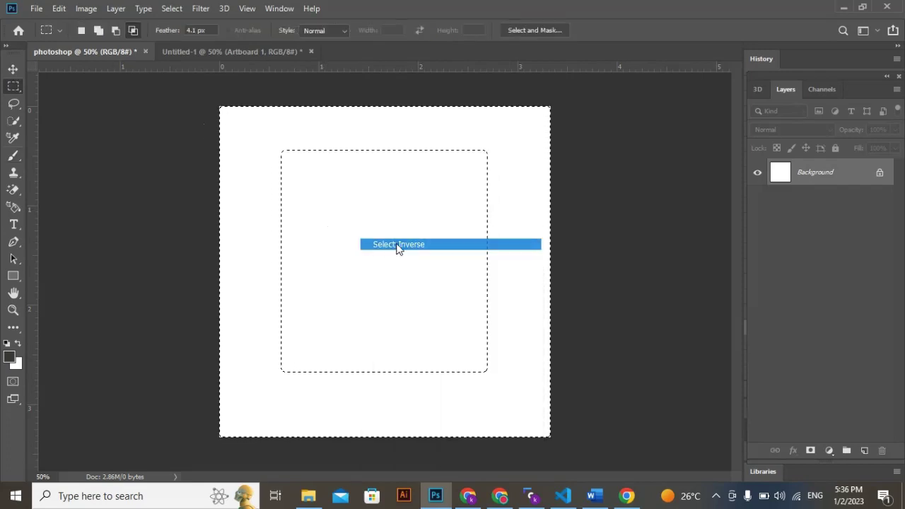
- Fill the central rectangular selection with dark strokes using the 250 px soft Brush
click(12, 156)
mouse_move(311, 176)
mouse_down()
mouse_move(326, 235)
mouse_move(266, 128)
mouse_move(352, 188)
mouse_move(488, 154)
mouse_move(432, 176)
mouse_move(455, 227)
mouse_move(484, 255)
mouse_move(461, 316)
mouse_move(418, 199)
mouse_move(375, 220)
mouse_move(375, 186)
mouse_move(338, 186)
mouse_move(329, 256)
mouse_move(300, 258)
mouse_up()
mouse_move(420, 342)
mouse_down()
mouse_move(361, 345)
mouse_move(528, 300)
mouse_move(492, 240)
mouse_move(457, 273)
mouse_move(377, 291)
mouse_up()
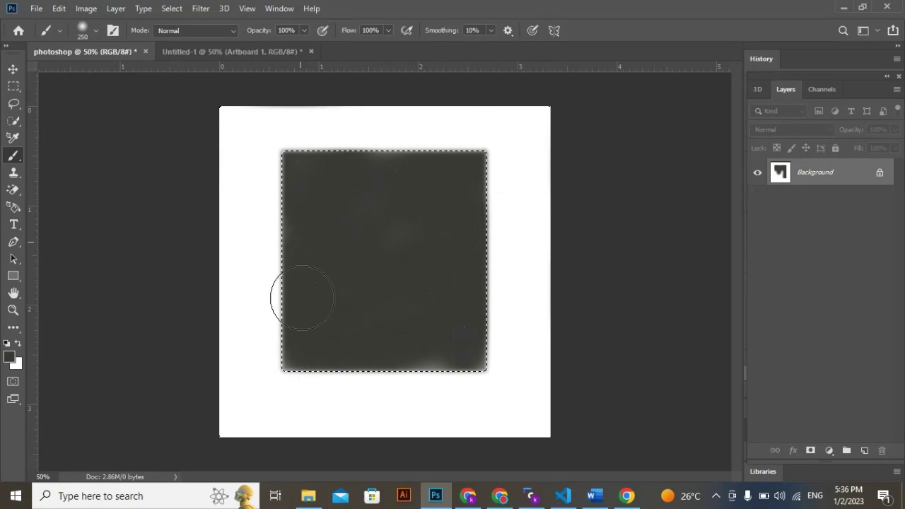
mouse_move(452, 224)
mouse_down()
mouse_move(398, 250)
mouse_move(379, 178)
mouse_up()
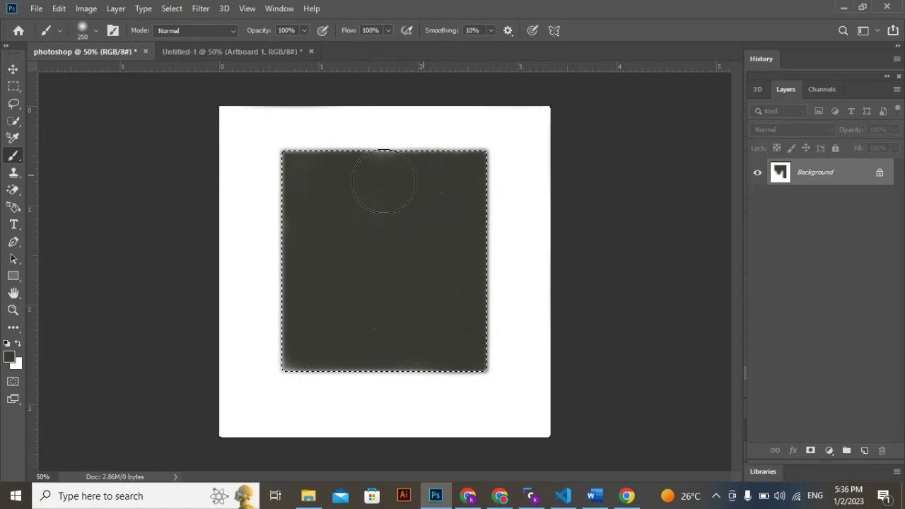
- Feather the selection around the painted rectangle with a 10-pixel radius
click(12, 87)
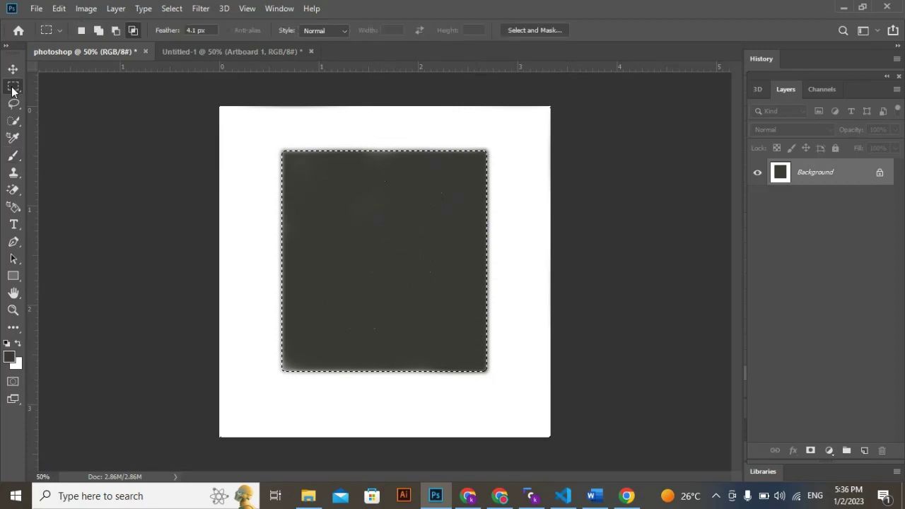
right_click(374, 234)
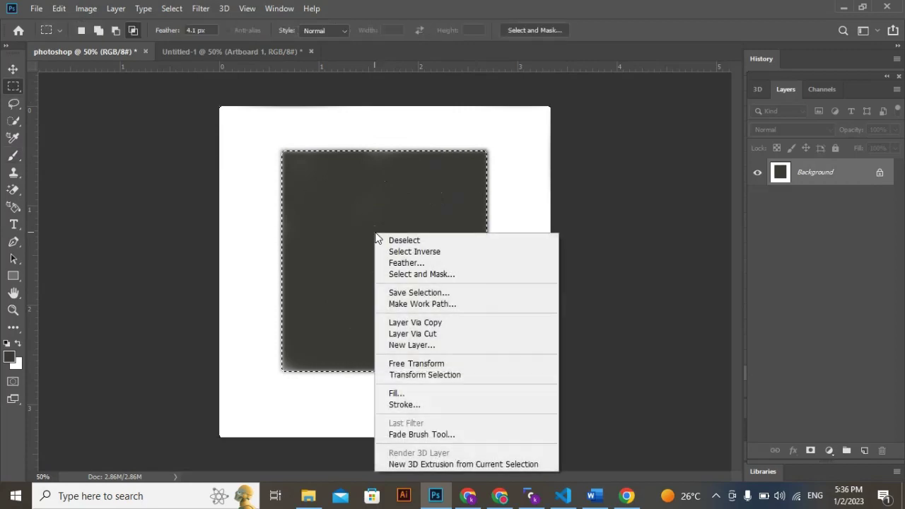
click(420, 263)
text(10)
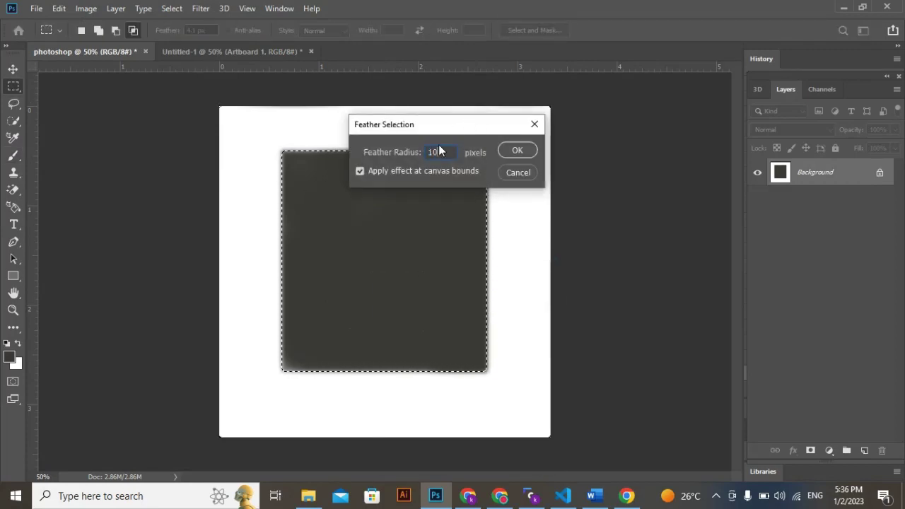
click(515, 152)
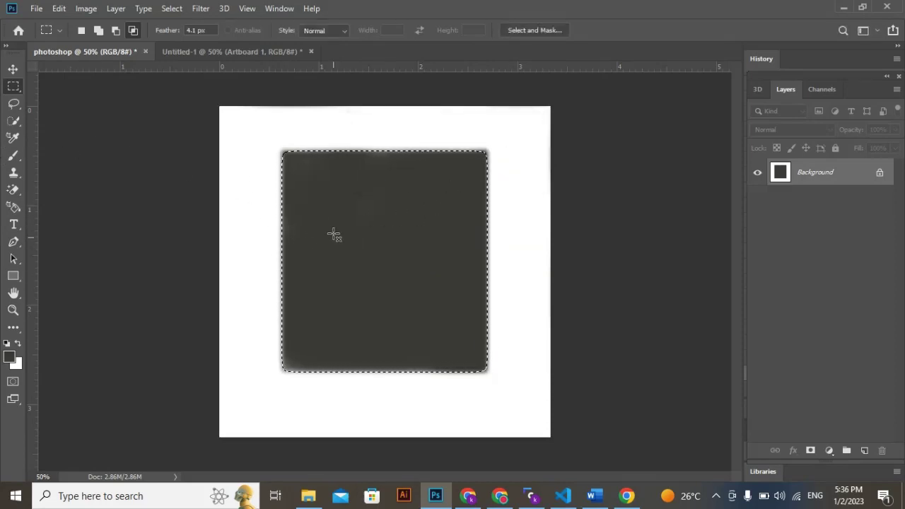
- Set the foreground color to #c79125 and paint over the dark rectangle inside its feathered selection with the soft Brush
click(13, 155)
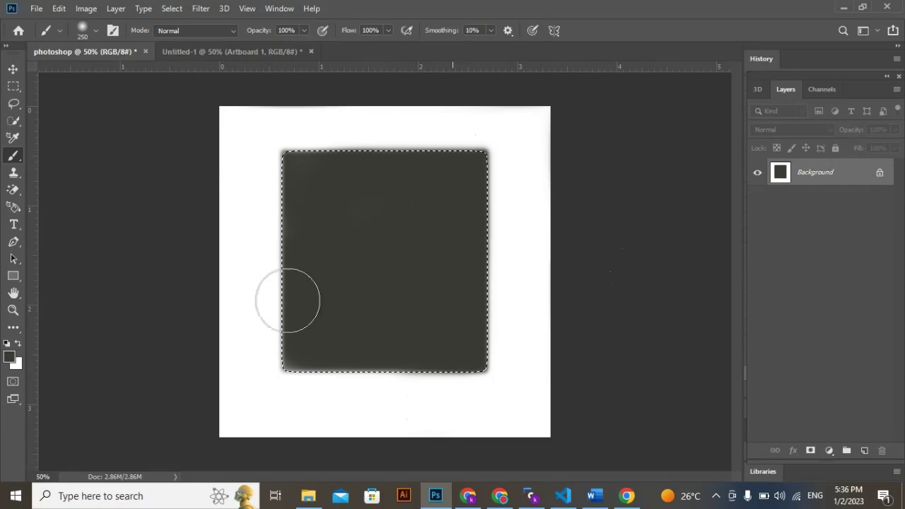
click(9, 358)
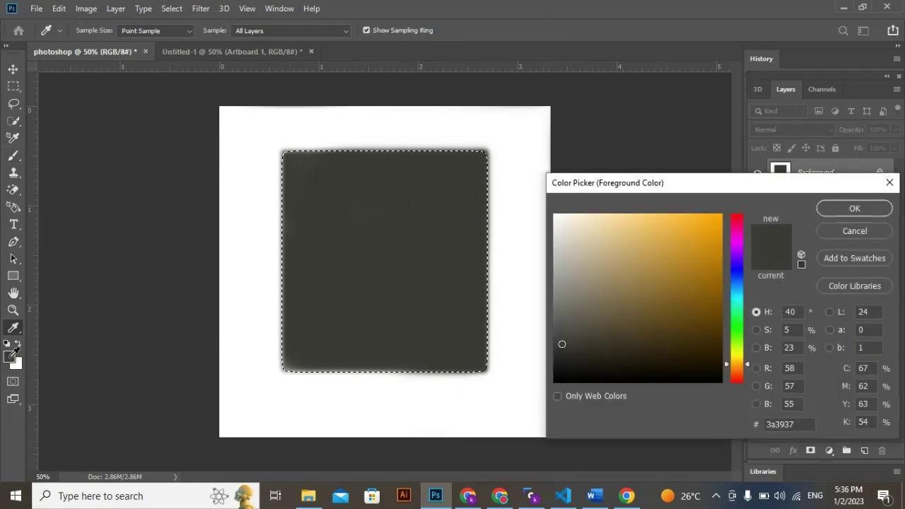
click(692, 251)
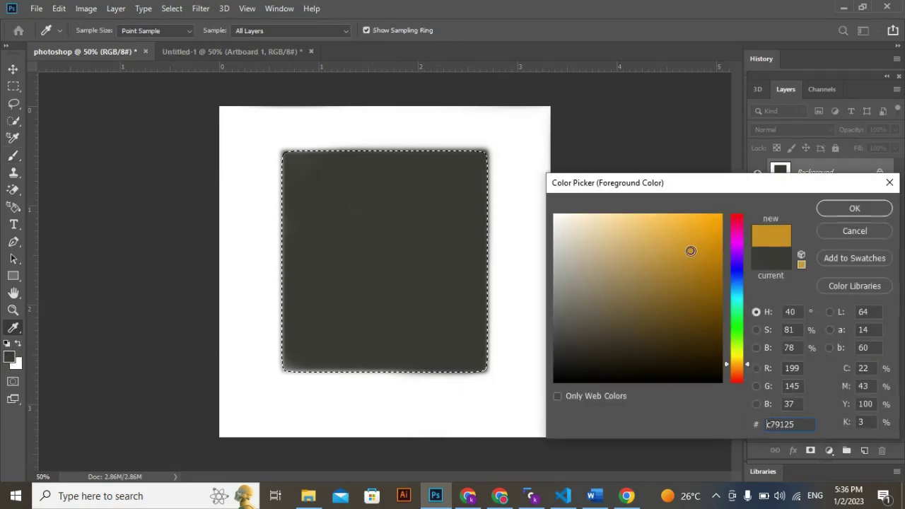
click(877, 209)
mouse_move(438, 250)
mouse_down()
mouse_move(442, 275)
mouse_move(488, 179)
mouse_move(479, 316)
mouse_move(386, 162)
mouse_move(511, 161)
mouse_move(353, 200)
mouse_move(337, 163)
mouse_move(331, 205)
mouse_move(314, 160)
mouse_move(366, 277)
mouse_move(381, 373)
mouse_move(302, 173)
mouse_move(282, 354)
mouse_move(423, 273)
mouse_move(380, 324)
mouse_move(349, 269)
mouse_move(410, 365)
mouse_move(455, 360)
mouse_up()
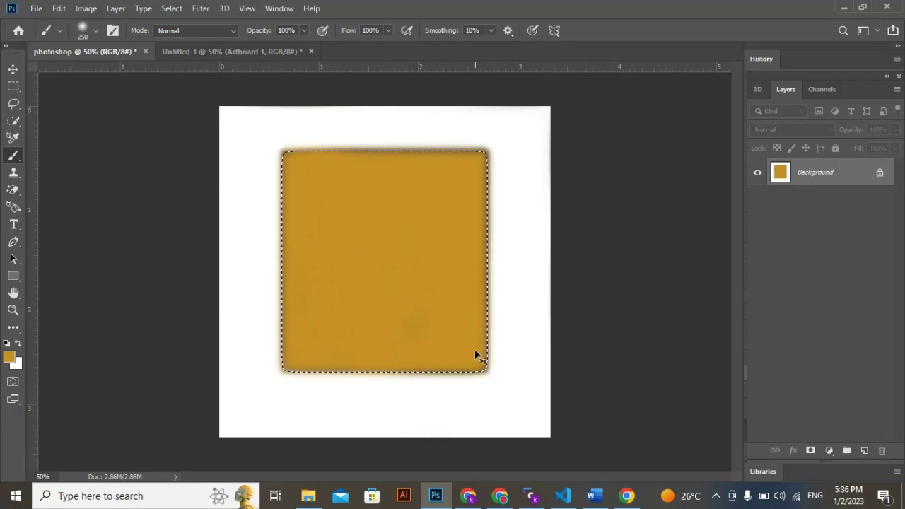
- Deselect the orange rectangle, and undo a test Brush stroke across its upper-right edge
key(ctrl+d)
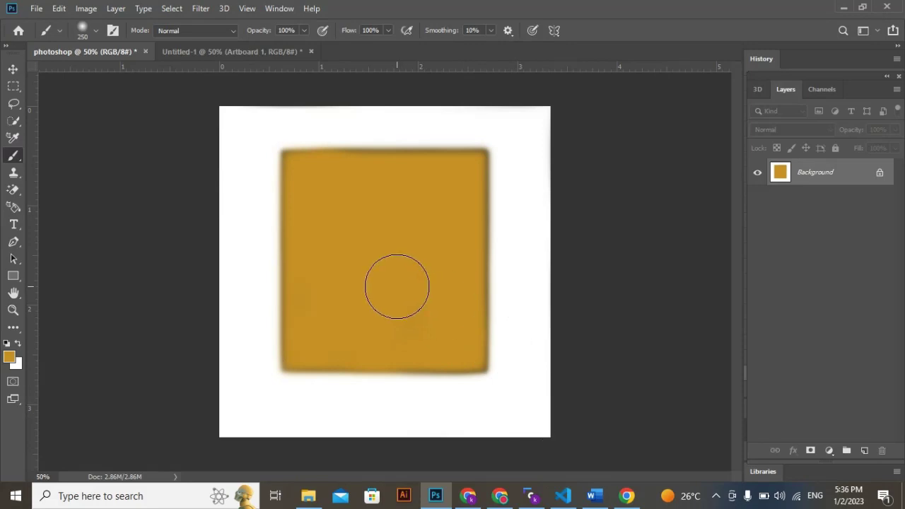
mouse_move(491, 174)
mouse_down()
mouse_move(412, 150)
mouse_move(532, 140)
mouse_move(465, 165)
mouse_up()
key(ctrl+z)
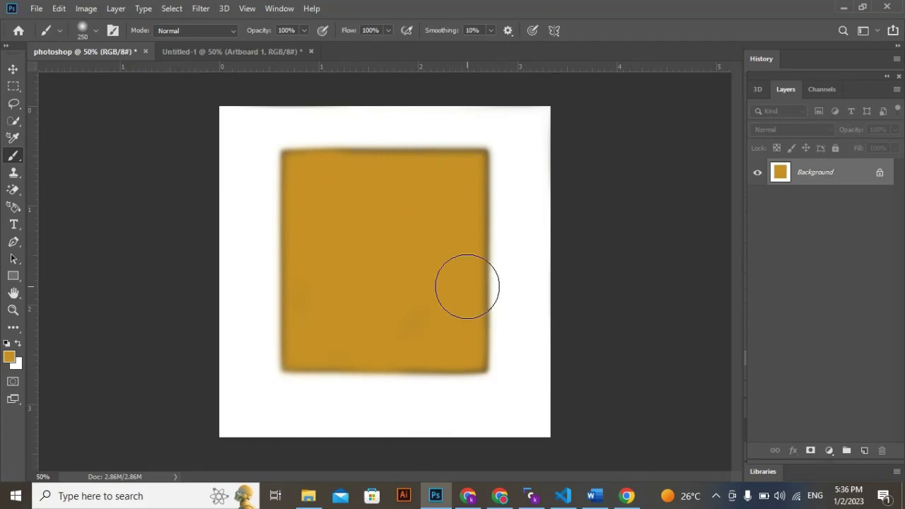
key(ctrl+z)
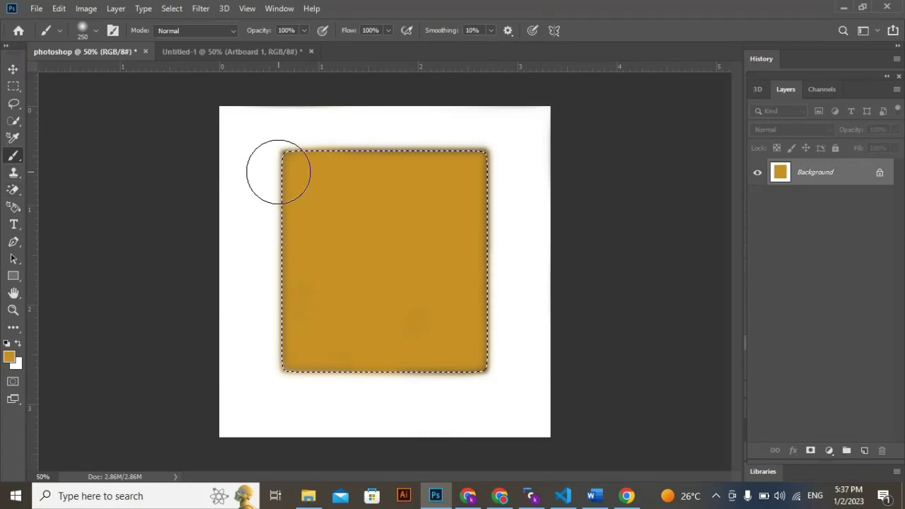
key(ctrl+d)
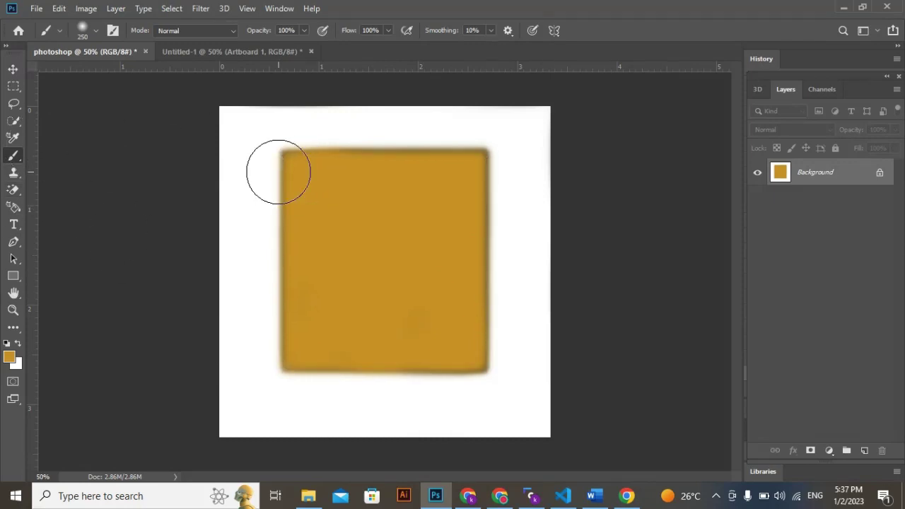
- Select the entire canvas and try a Content-Aware fill in Normal mode at 100% opacity
key(ctrl+a)
key(shift+F5)
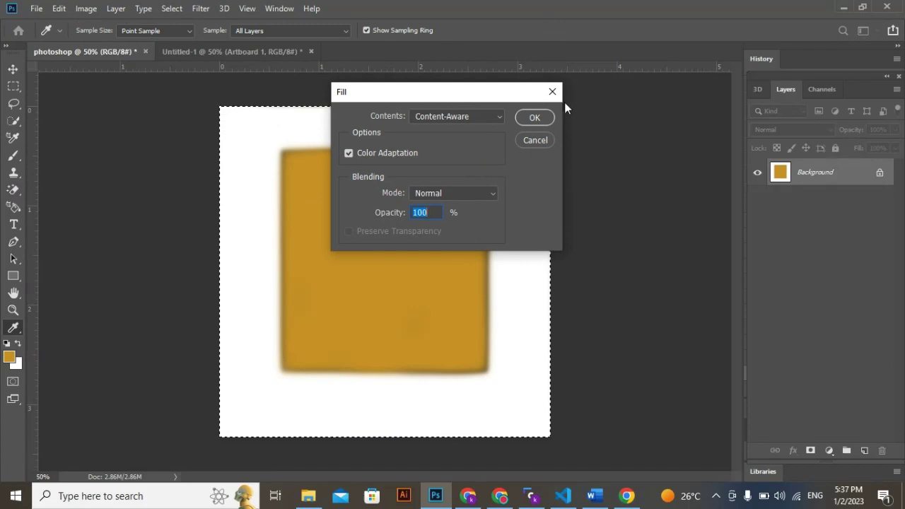
click(547, 118)
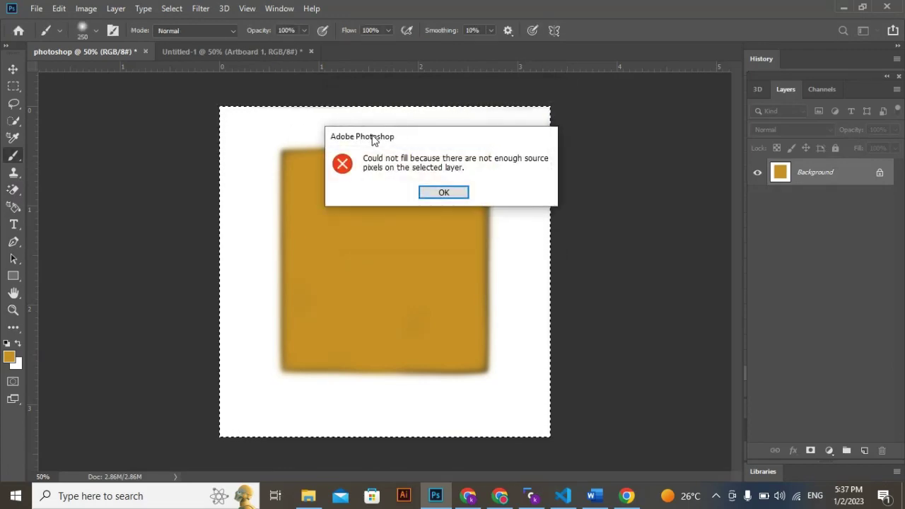
click(453, 196)
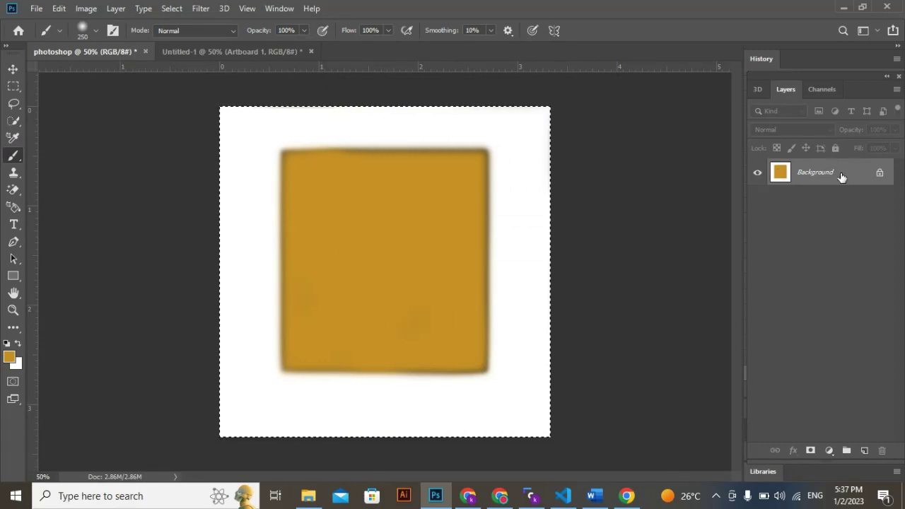
- Clear the painted artwork from the canvas and add a new layer above the Background with nothing selected
key(BackSpace)
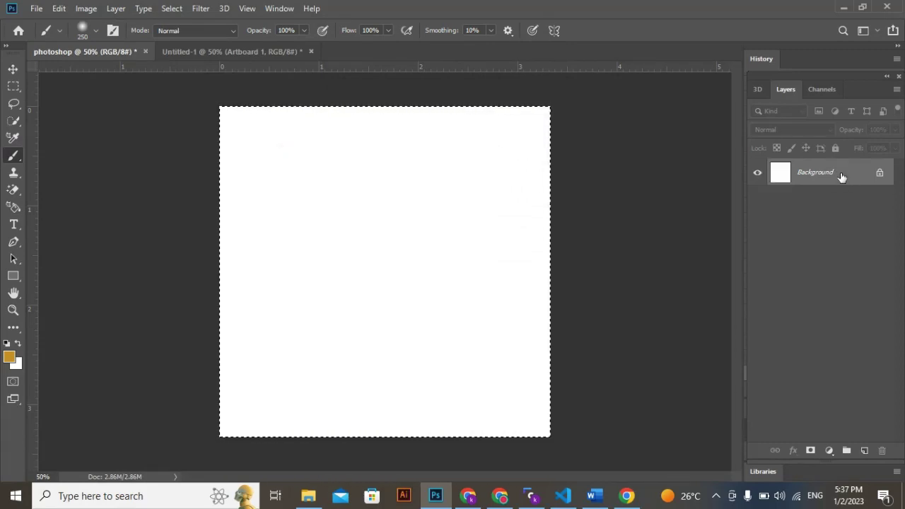
click(865, 451)
key(v)
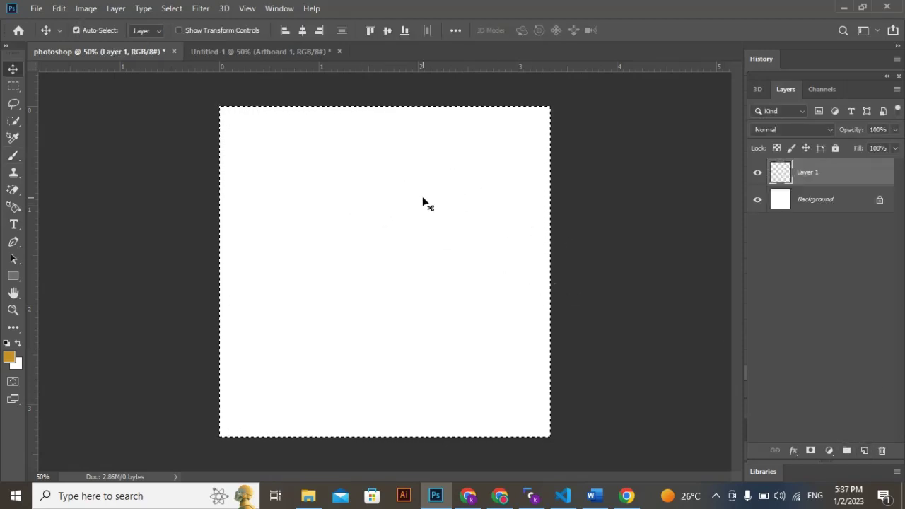
key(ctrl+d)
- Draw a rectangular marquee selection around the middle of the new layer and feather it with the smallest allowed radius
click(17, 83)
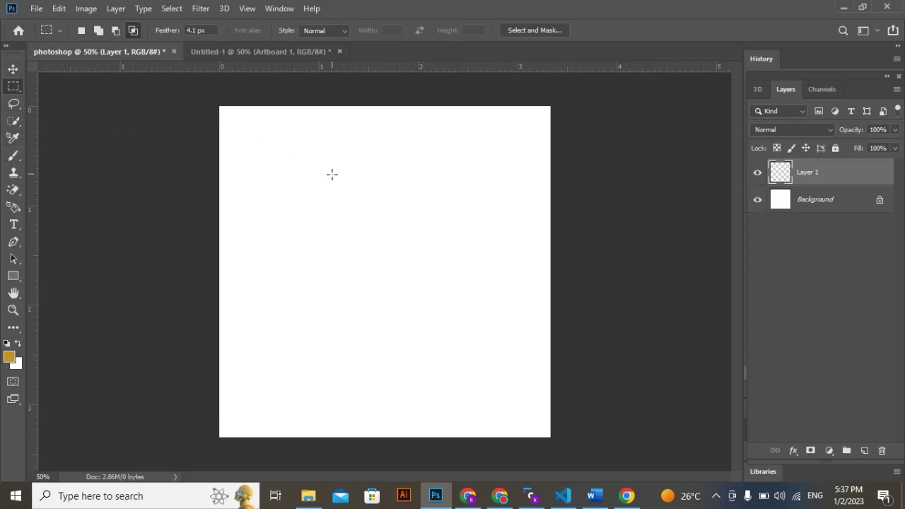
drag(296, 152, 464, 352)
right_click(355, 206)
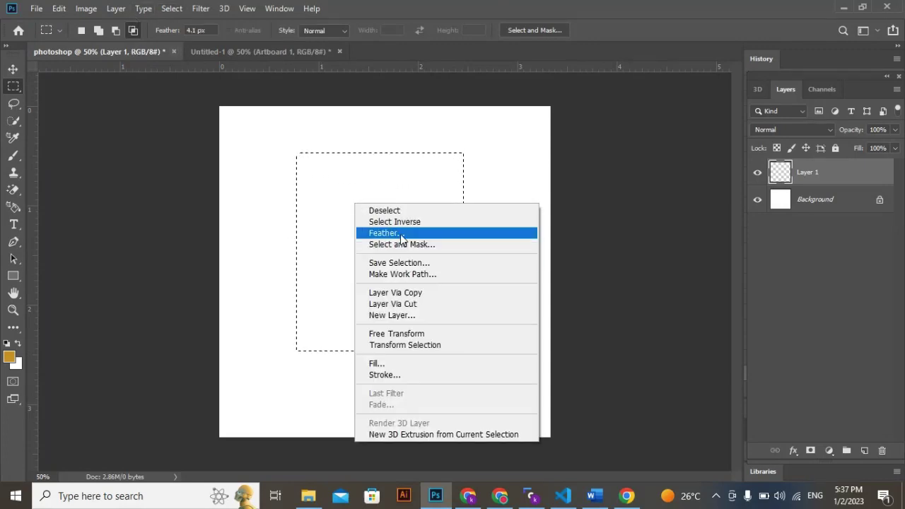
click(400, 234)
key(BackSpace)
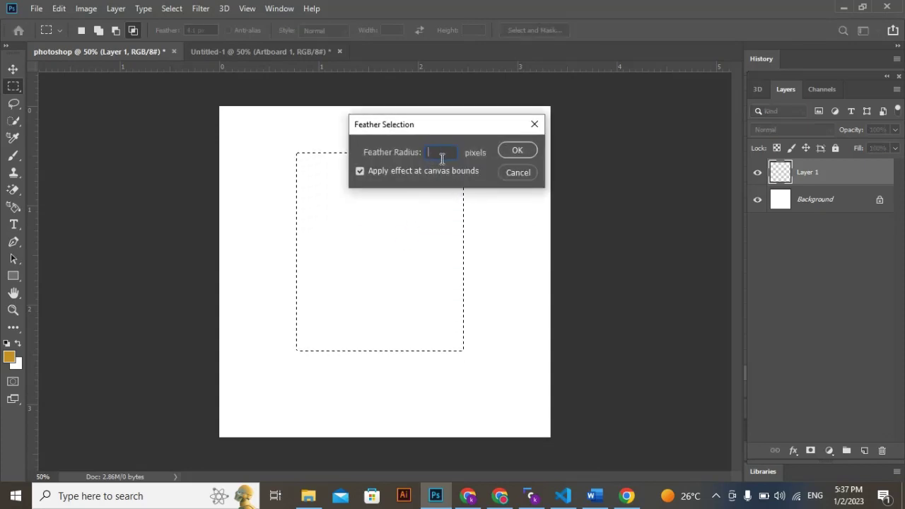
click(513, 150)
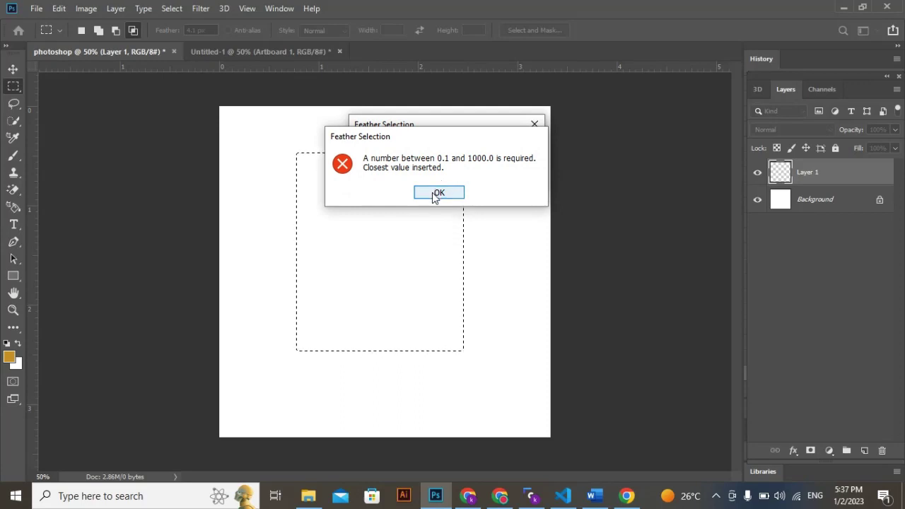
click(439, 192)
click(509, 150)
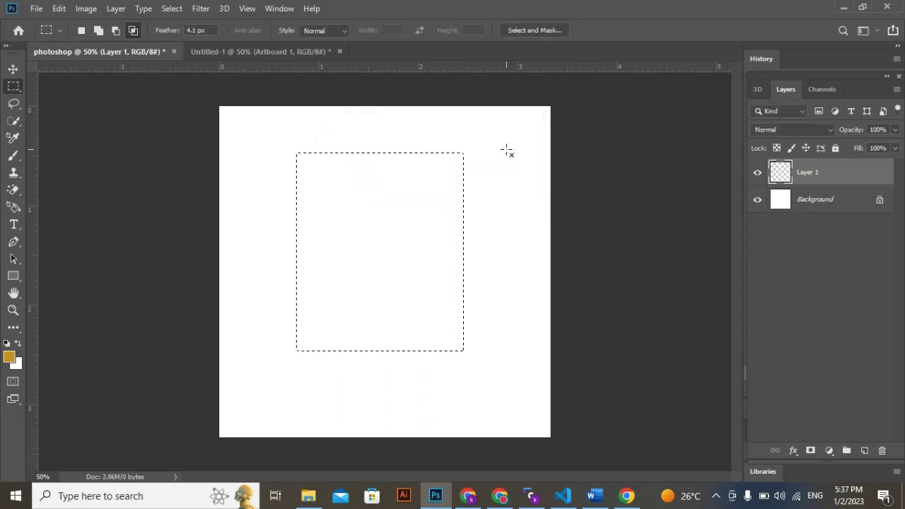
- Fill the feathered selection on Layer 1 with orange strokes using the 250 px soft Brush, and deselect it
click(13, 155)
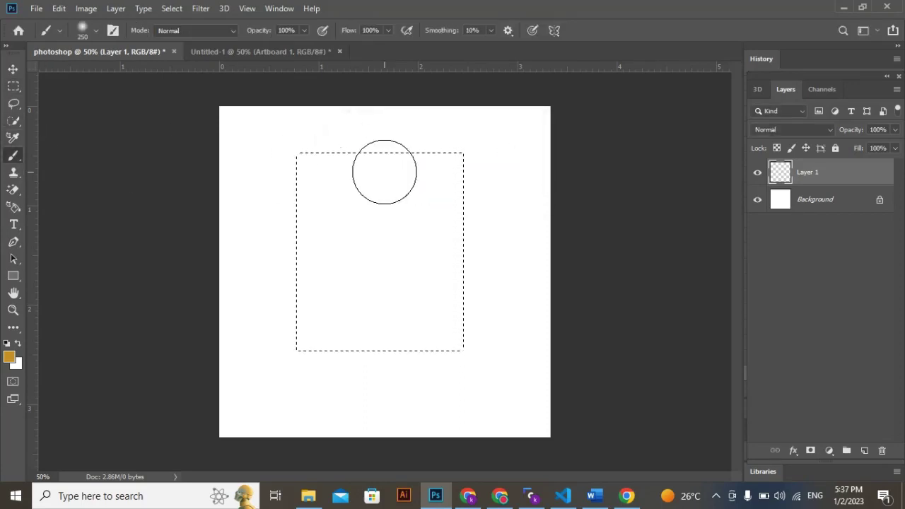
click(384, 173)
mouse_move(340, 191)
mouse_down()
mouse_move(315, 185)
mouse_move(433, 166)
mouse_move(336, 160)
mouse_move(480, 234)
mouse_move(455, 323)
mouse_move(439, 199)
mouse_move(430, 288)
mouse_move(466, 359)
mouse_move(345, 327)
mouse_move(435, 244)
mouse_move(384, 263)
mouse_move(343, 171)
mouse_move(317, 191)
mouse_up()
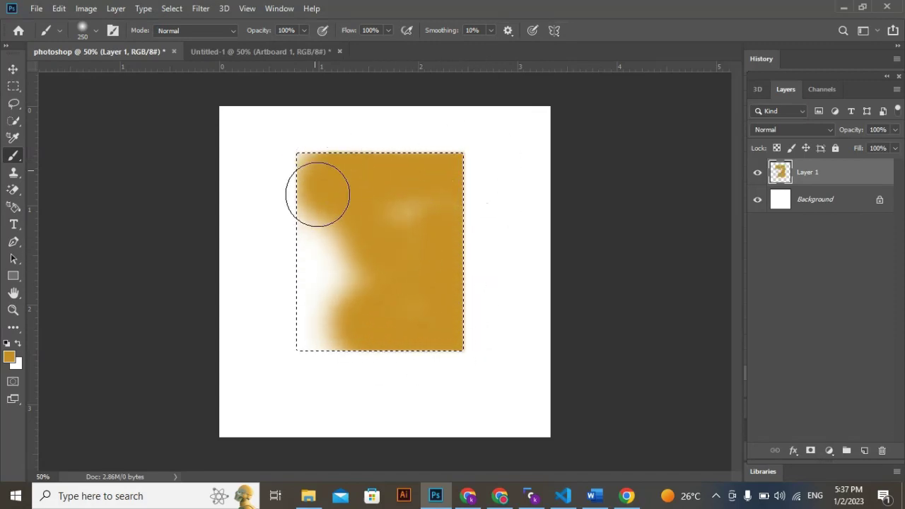
mouse_move(333, 346)
mouse_down()
mouse_move(331, 208)
mouse_move(309, 187)
mouse_move(312, 298)
mouse_move(438, 179)
mouse_move(369, 252)
mouse_move(327, 330)
mouse_move(275, 353)
mouse_move(340, 267)
mouse_move(304, 239)
mouse_up()
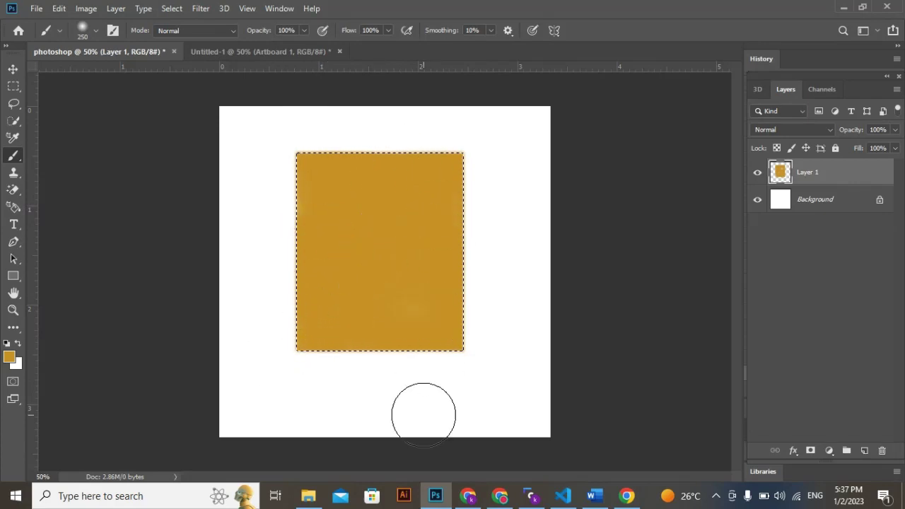
key(ctrl+d)
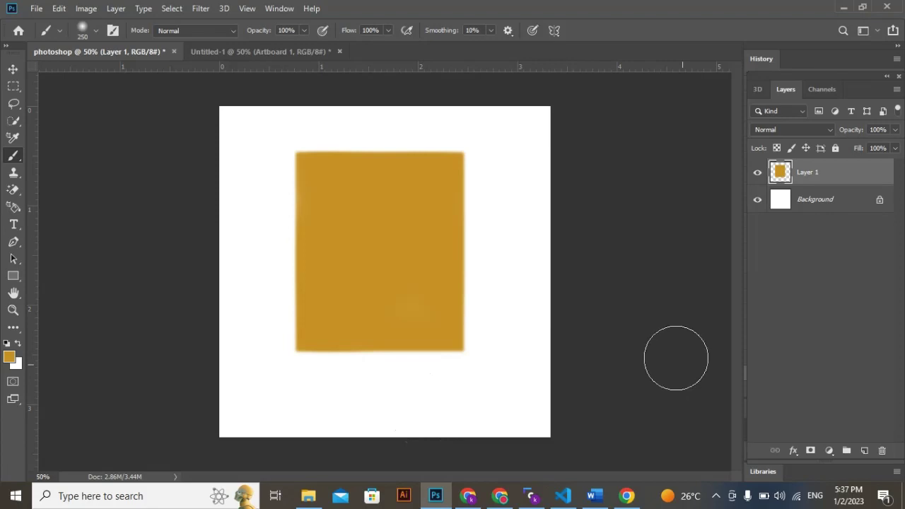
- Undo the deselection and the orange Brush strokes on Layer 1
key(ctrl+z)
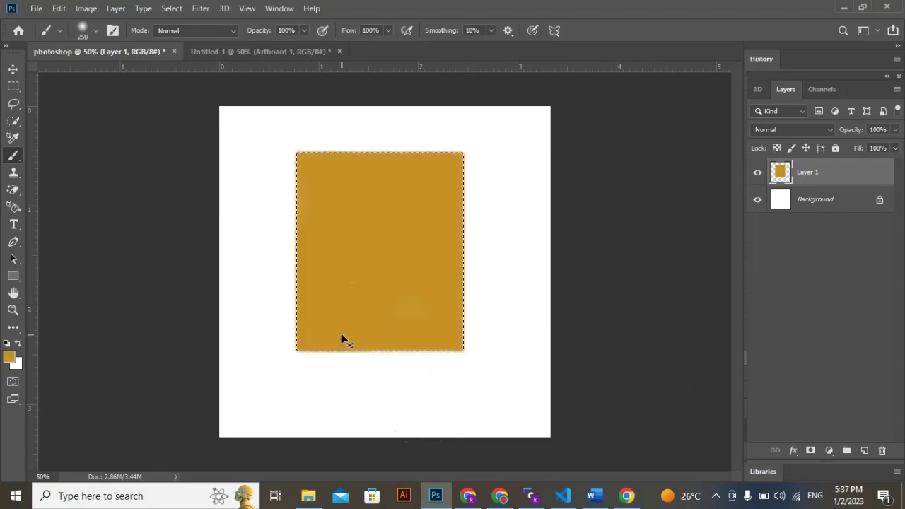
key(ctrl+z)
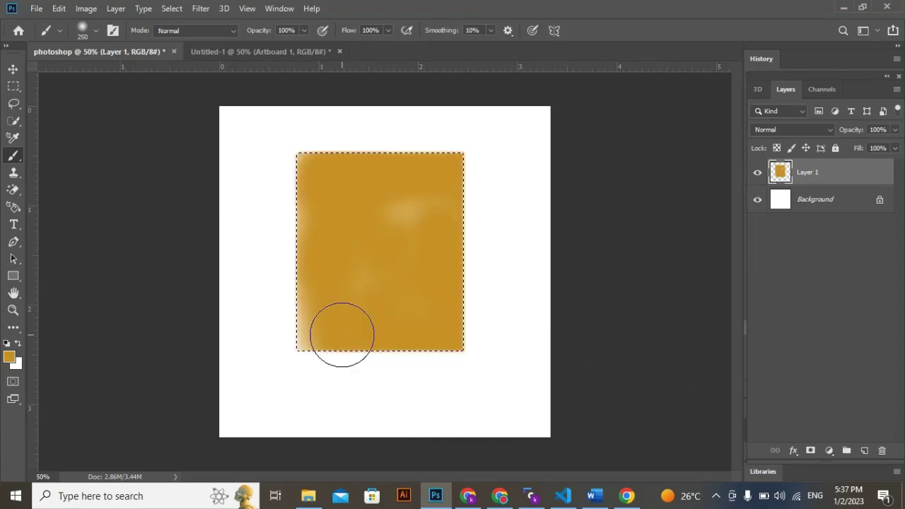
key(ctrl+z)
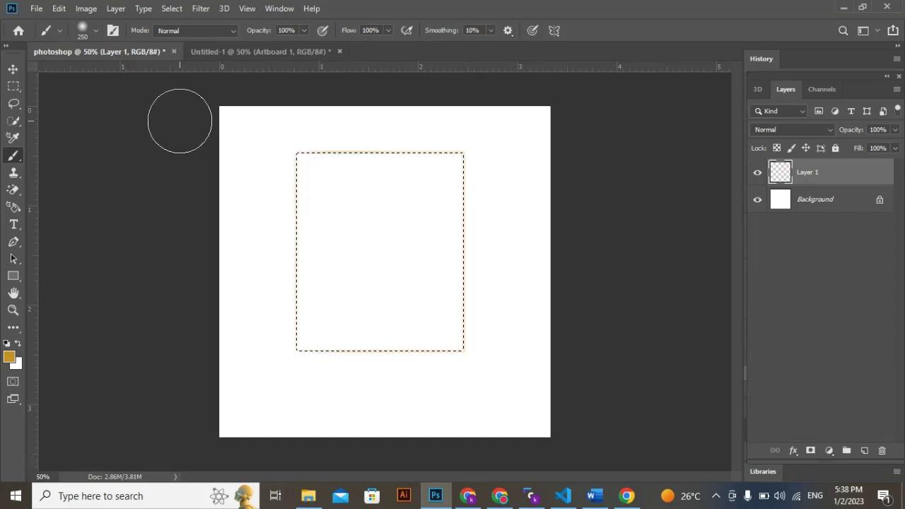
- Feather the empty rectangular selection on Layer 1 with a 10-pixel radius
right_click(364, 236)
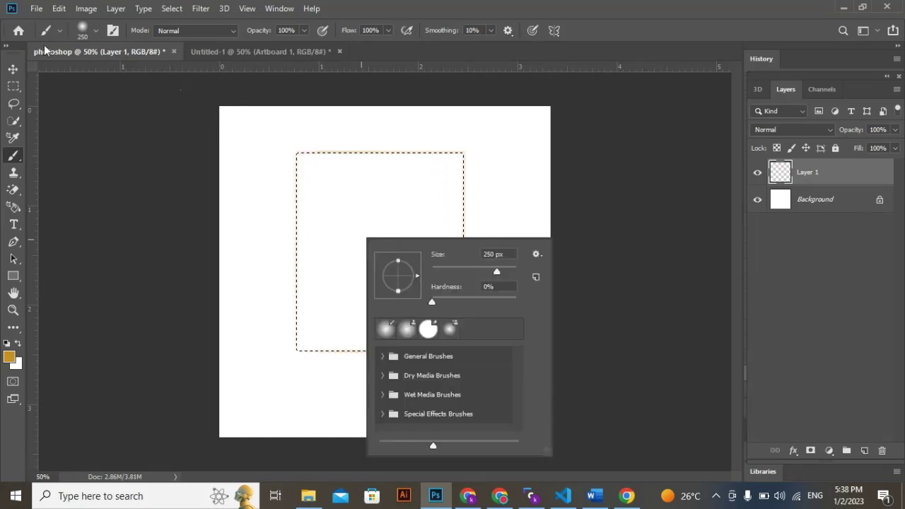
click(13, 86)
right_click(352, 228)
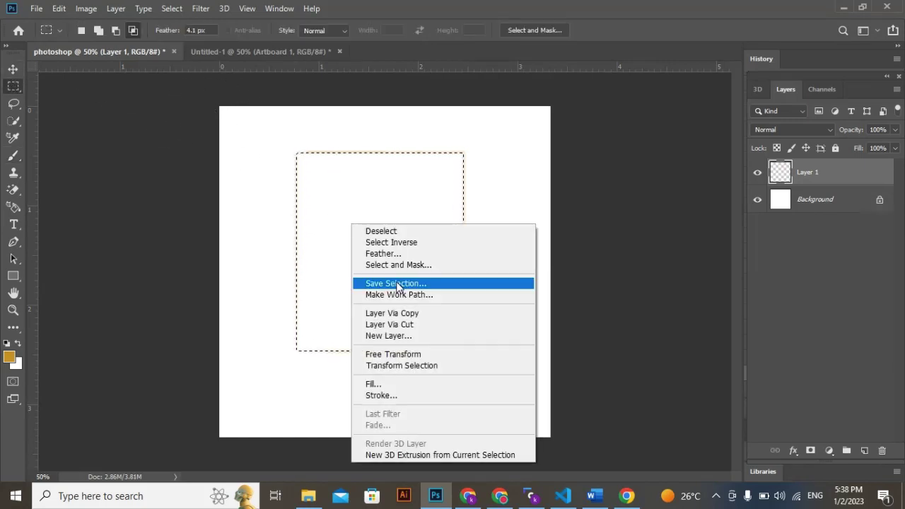
click(383, 253)
text(1)
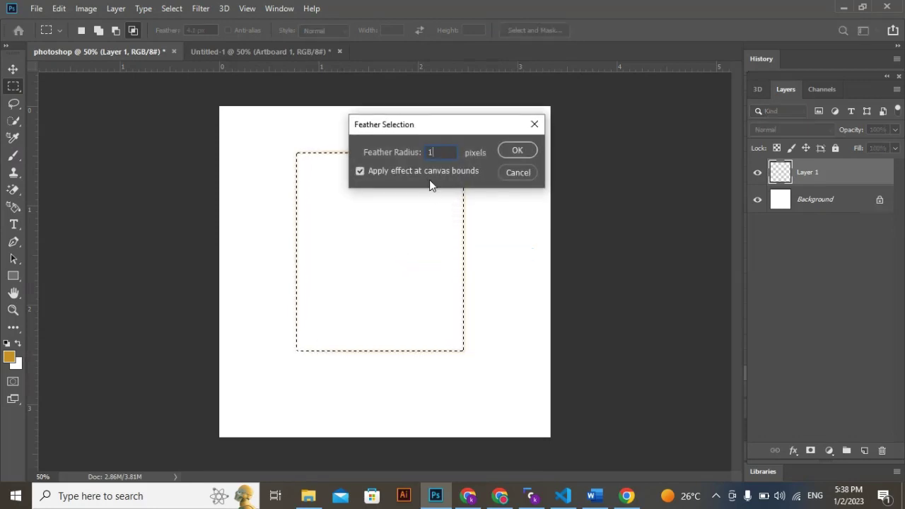
text(0)
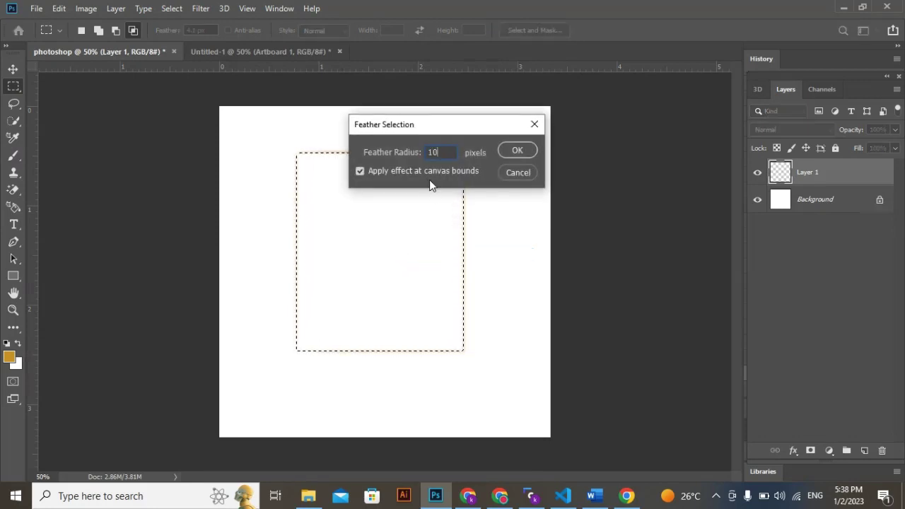
click(505, 150)
- Paint the 10-pixel feathered selection orange with the soft Brush, and deselect it to expose the softened edges
click(13, 155)
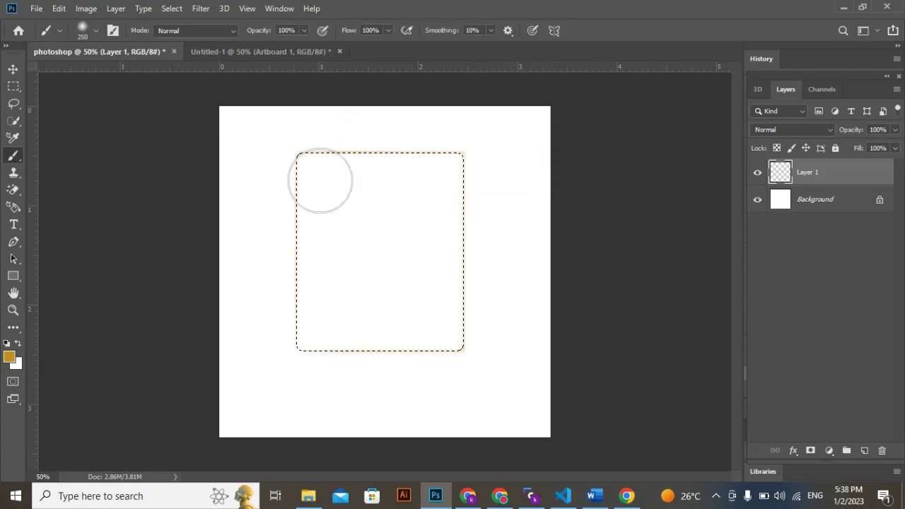
mouse_move(418, 207)
mouse_down()
mouse_move(309, 191)
mouse_move(538, 161)
mouse_move(248, 142)
mouse_move(299, 192)
mouse_move(331, 319)
mouse_move(436, 229)
mouse_move(414, 191)
mouse_move(453, 389)
mouse_move(401, 360)
mouse_move(389, 270)
mouse_move(415, 249)
mouse_move(368, 213)
mouse_move(377, 279)
mouse_move(296, 287)
mouse_up()
mouse_move(314, 334)
mouse_down()
mouse_move(435, 320)
mouse_move(348, 197)
mouse_move(292, 224)
mouse_move(465, 135)
mouse_move(438, 261)
mouse_move(444, 309)
mouse_up()
key(ctrl+d)
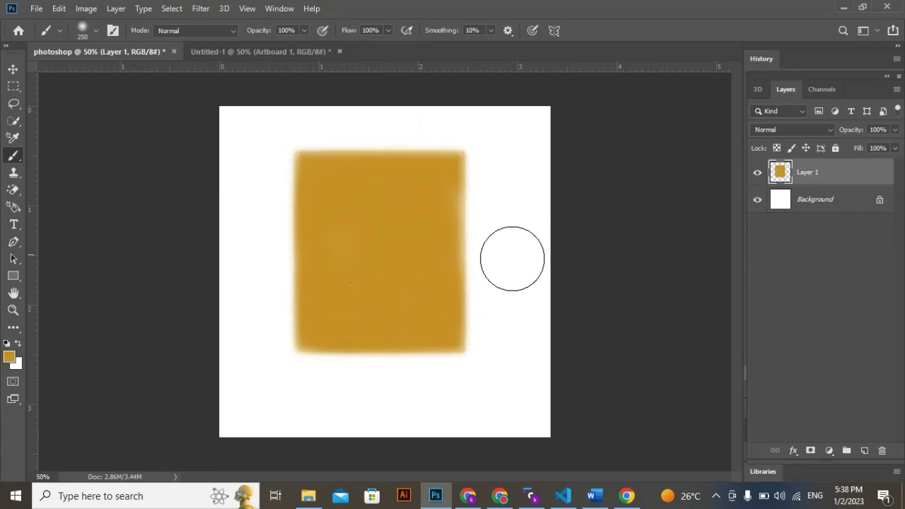
- Brush across the orange rectangle's upper edge, and undo everything back to the blank Background before Layer 1 was added
mouse_move(363, 177)
mouse_down()
mouse_move(413, 183)
mouse_move(408, 144)
mouse_move(419, 146)
mouse_move(346, 147)
mouse_up()
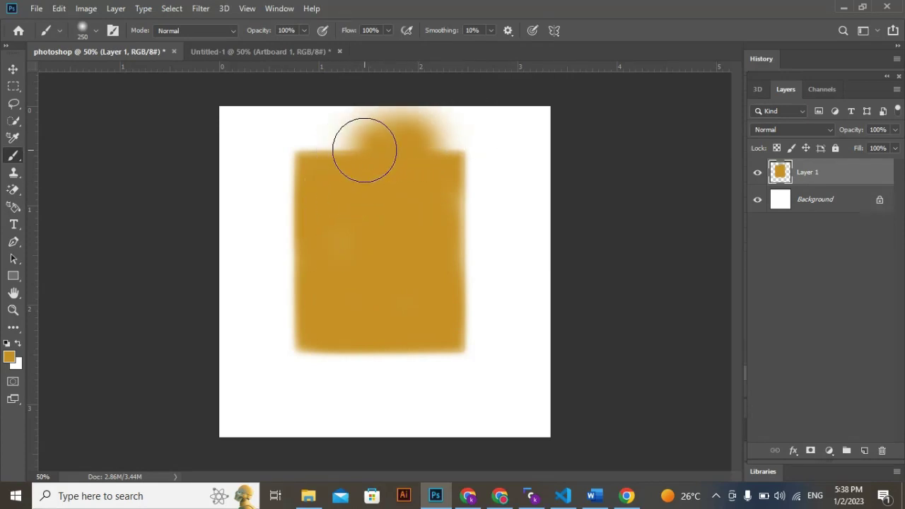
key(ctrl+z)
key(ctrl+z)
key(ctrl+z)
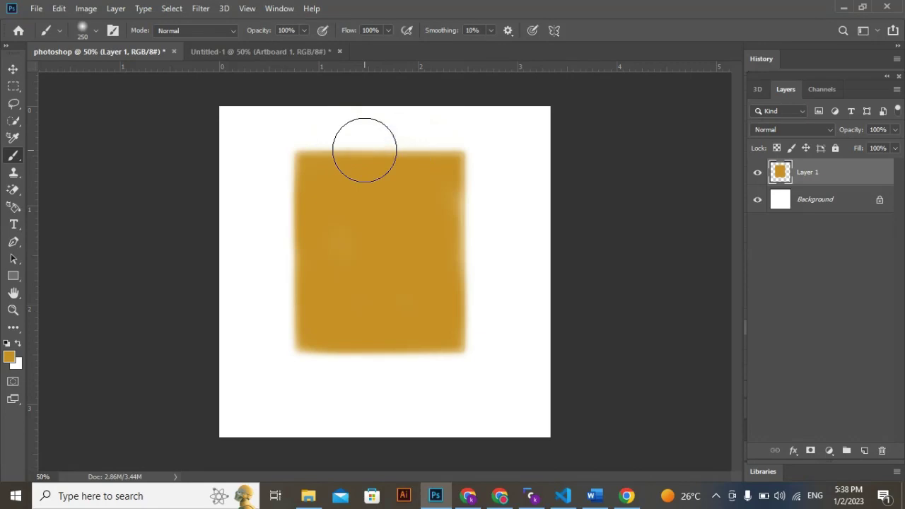
key(ctrl+z)
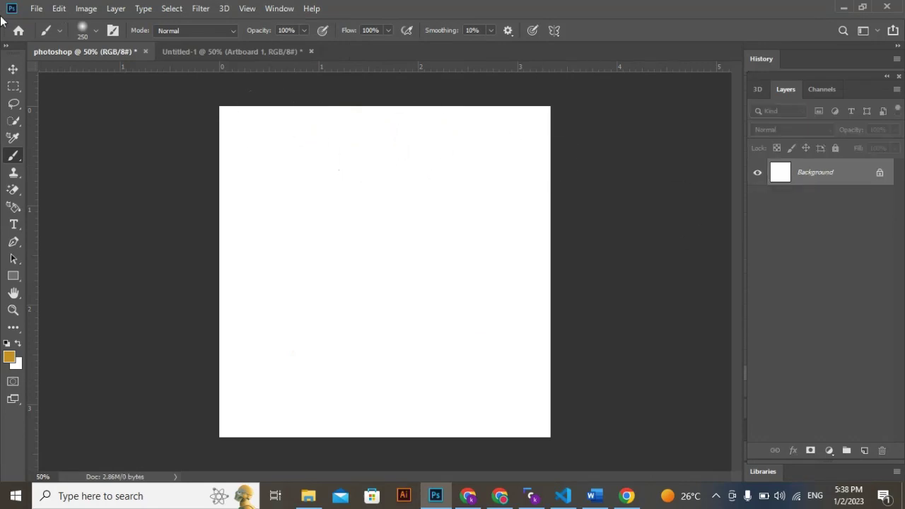
click(14, 70)
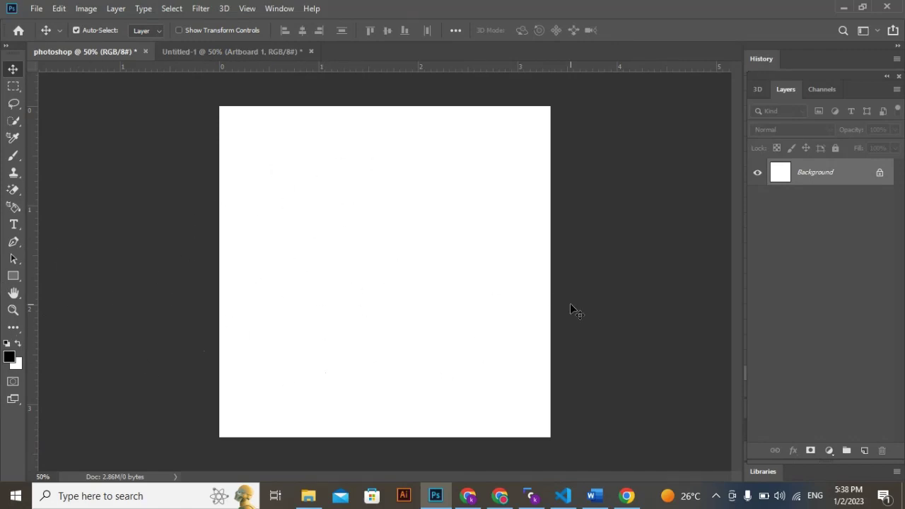
- Fill the Background layer with the black foreground colour, and refill it with the white background colour
key(alt+BackSpace)
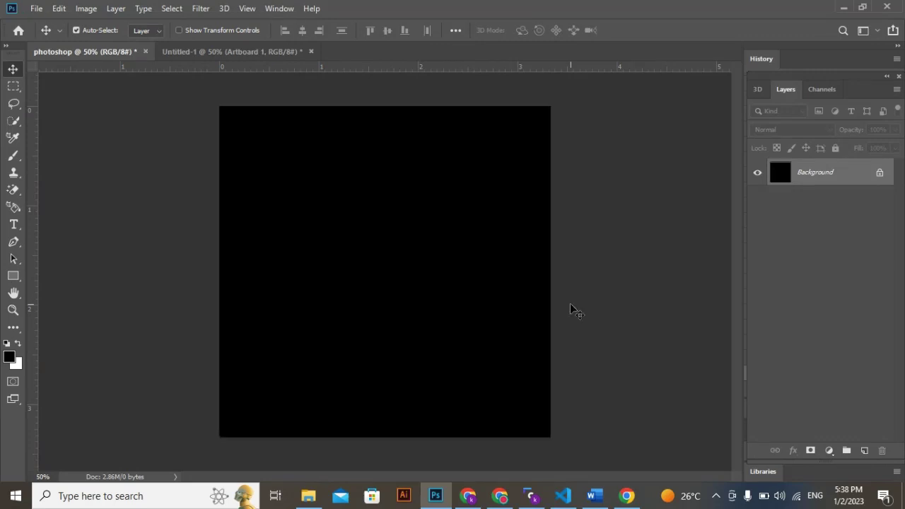
key(ctrl+BackSpace)
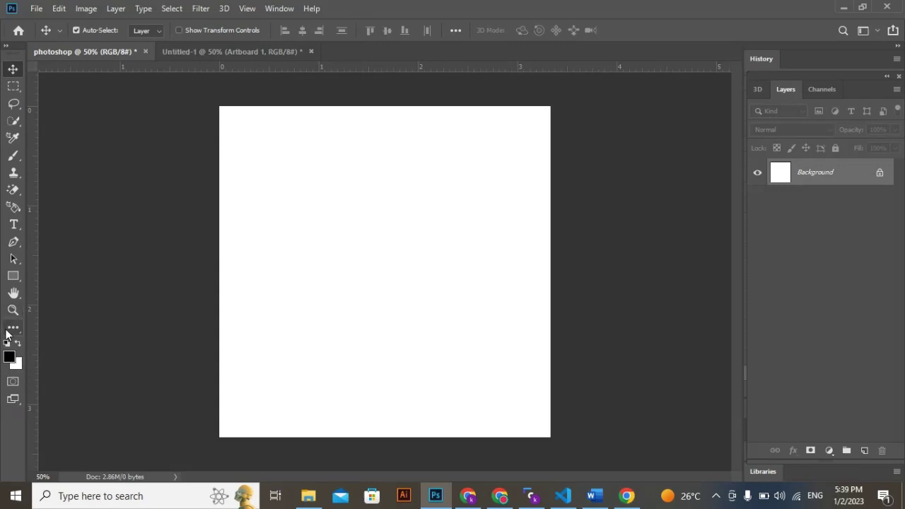
- Place the photo of the green dresser and framed prints from the Downloads folder into the photoshop document
click(13, 86)
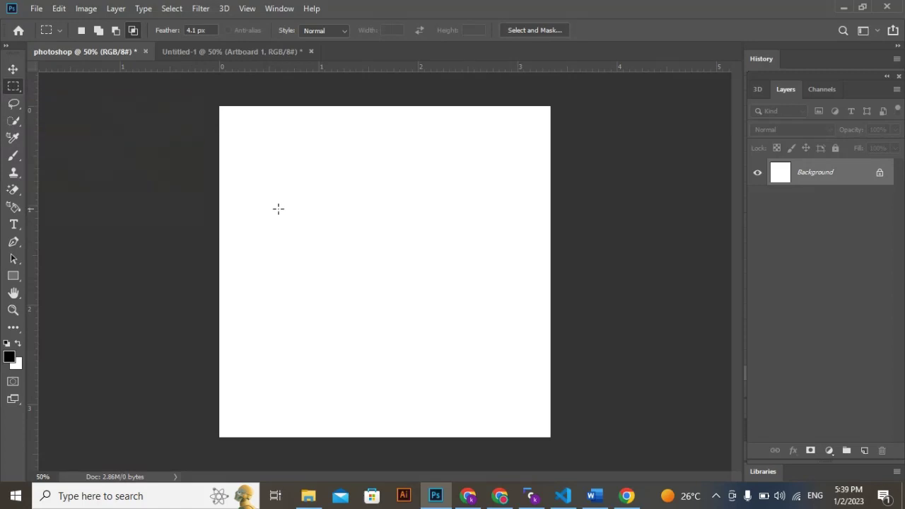
click(308, 495)
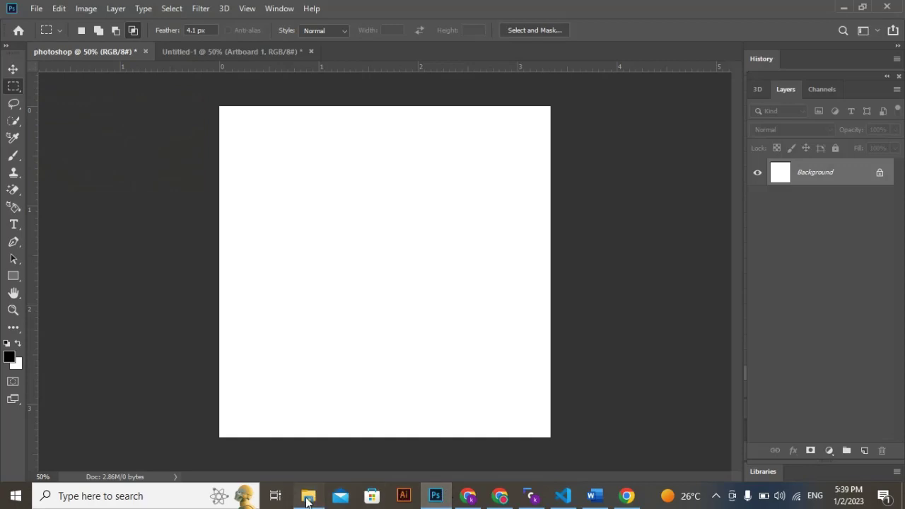
click(427, 371)
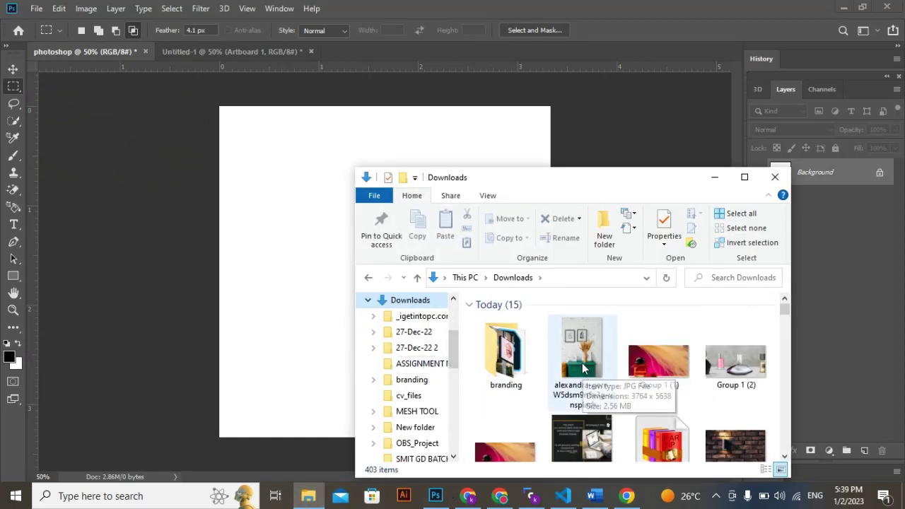
drag(584, 374, 320, 253)
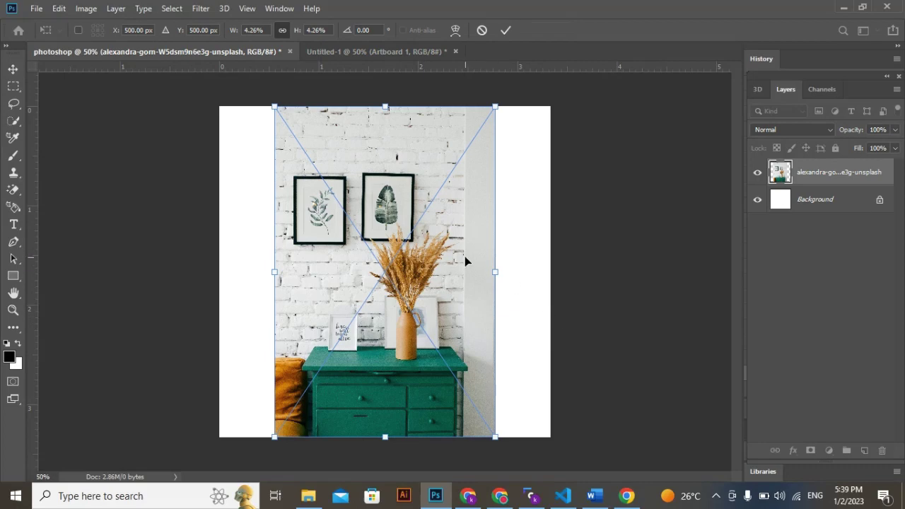
key(m)
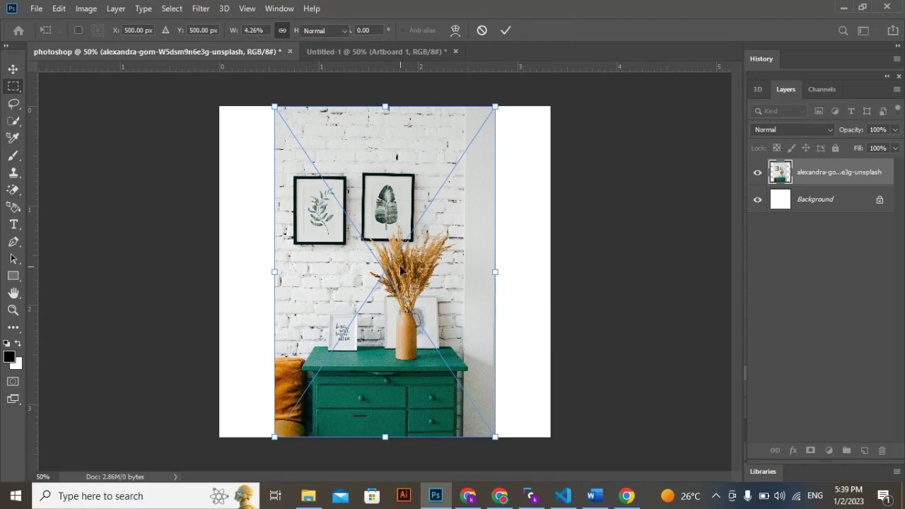
key(Return)
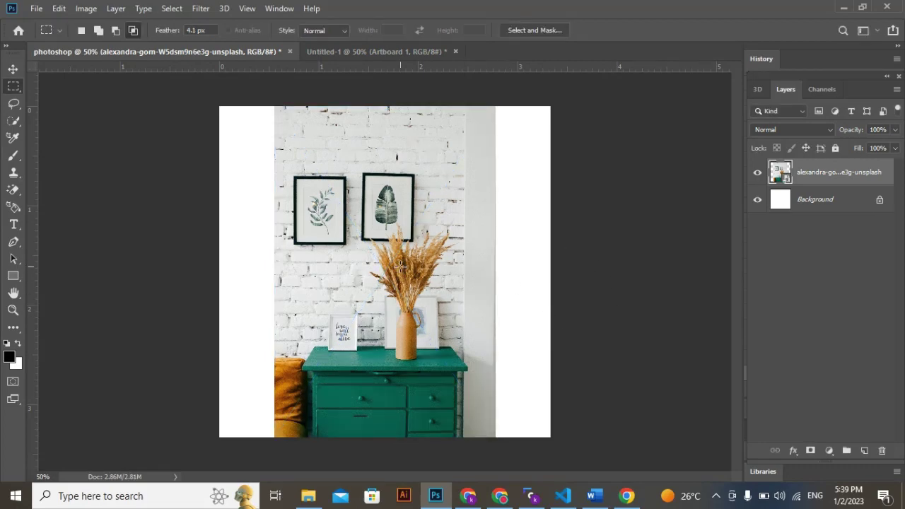
- Open the green dresser photo from Downloads as its own document, and enlarge the two framed prints
click(311, 496)
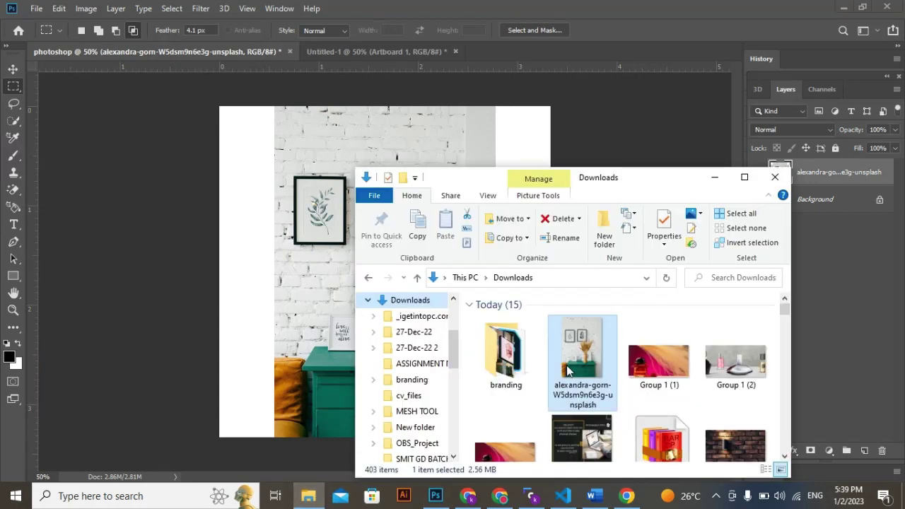
drag(571, 373, 506, 53)
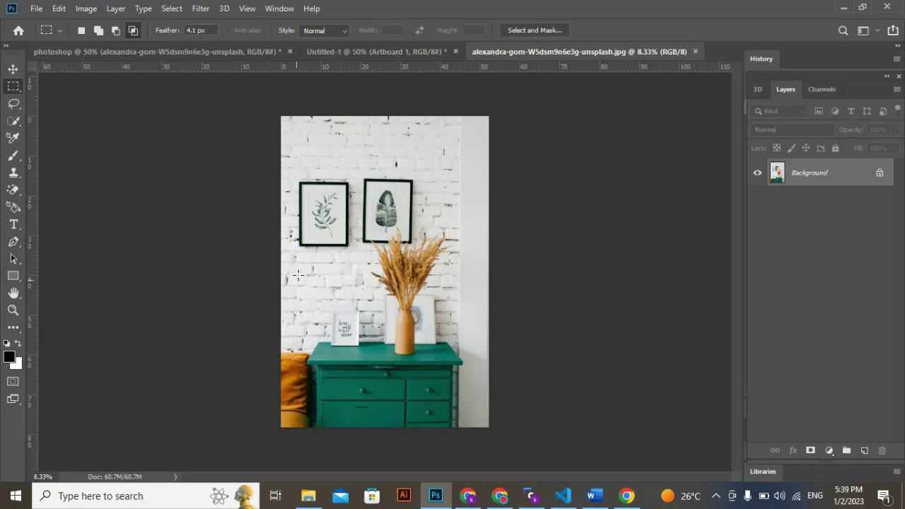
click(14, 296)
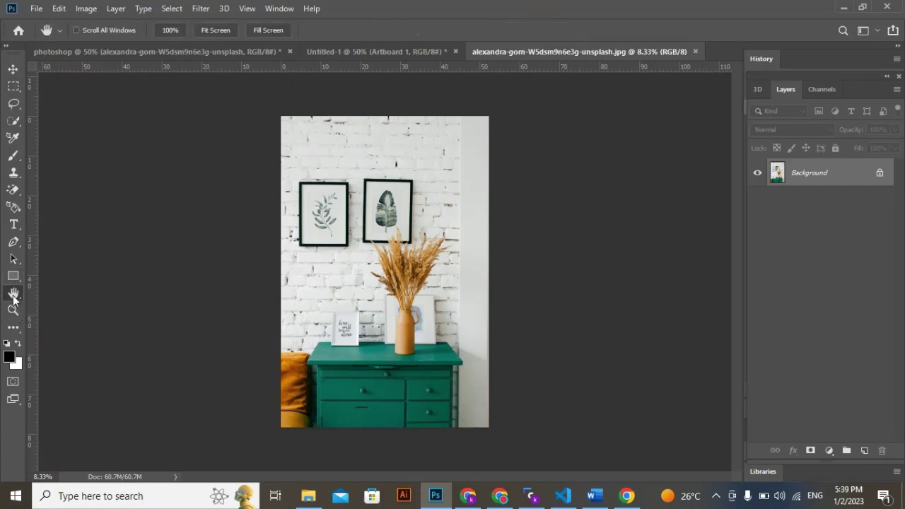
click(14, 310)
click(370, 223)
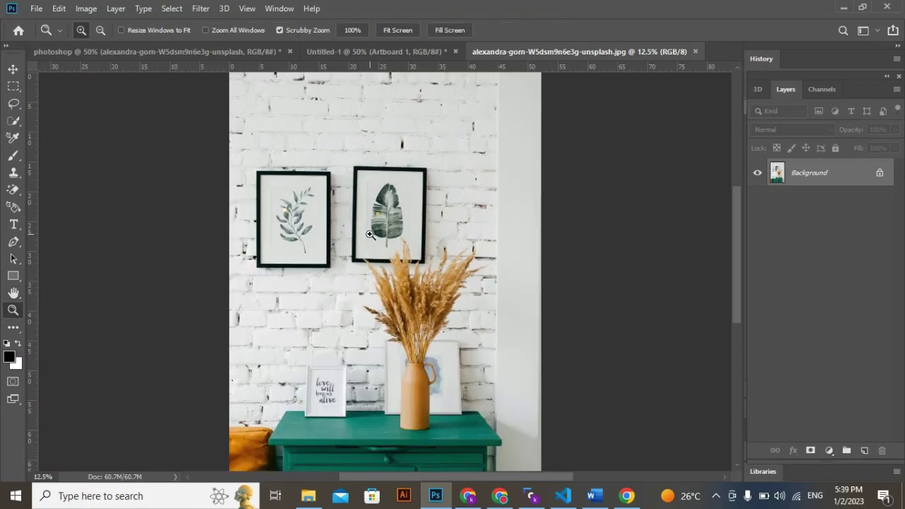
click(369, 234)
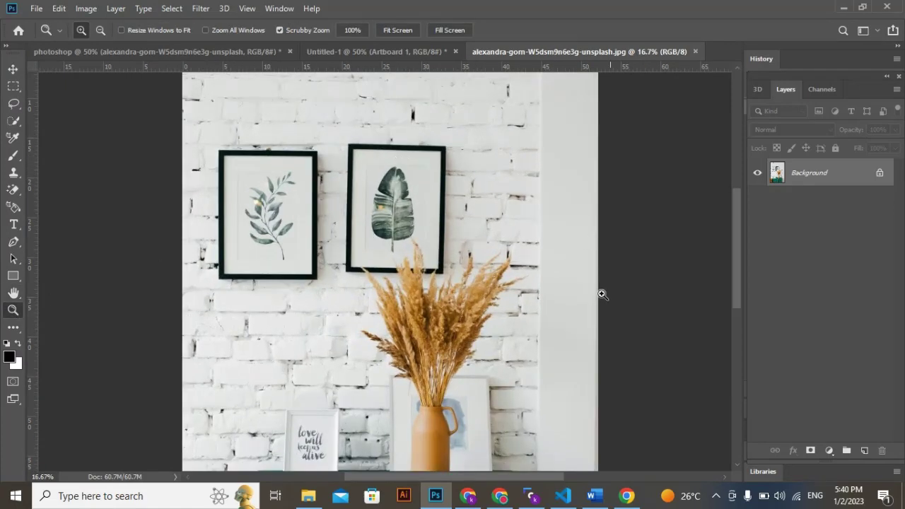
click(306, 497)
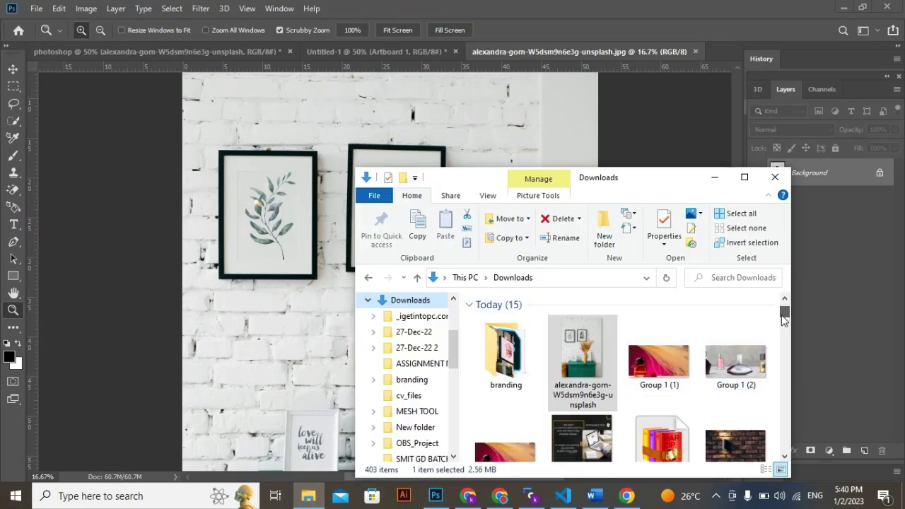
drag(784, 318, 783, 320)
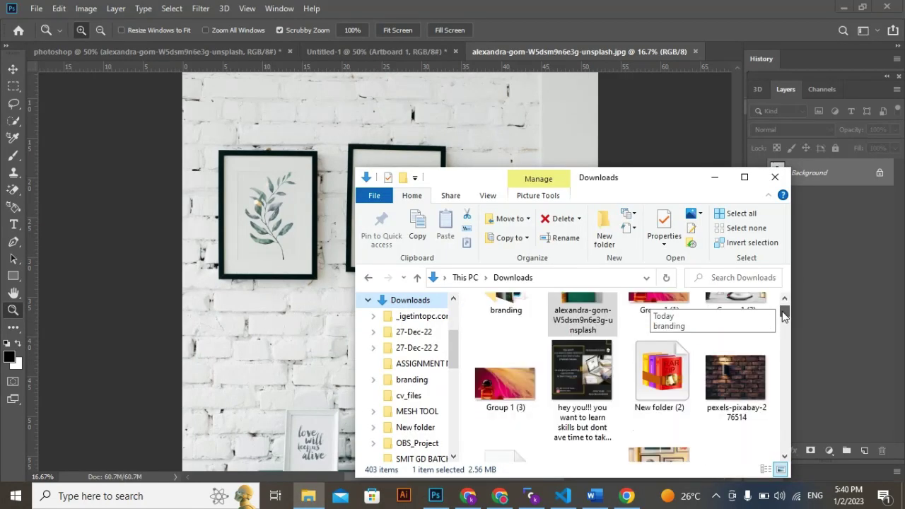
drag(728, 376, 533, 130)
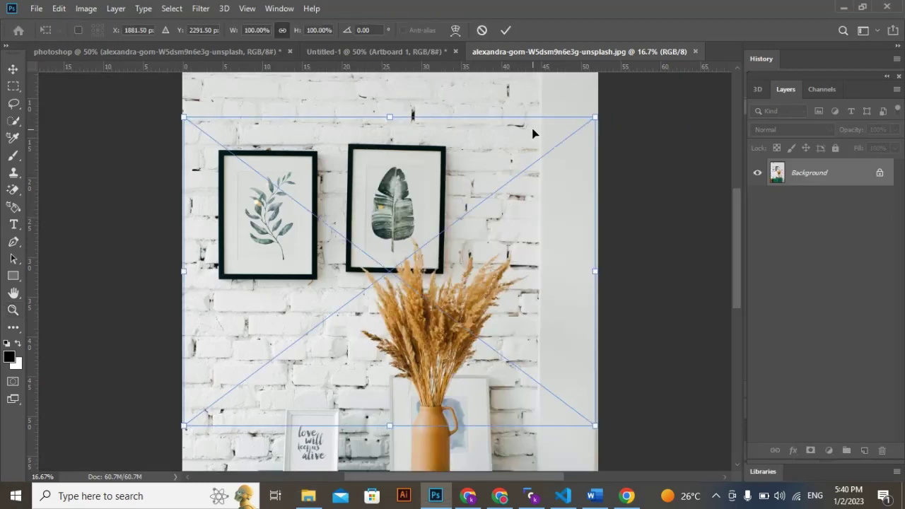
key(z)
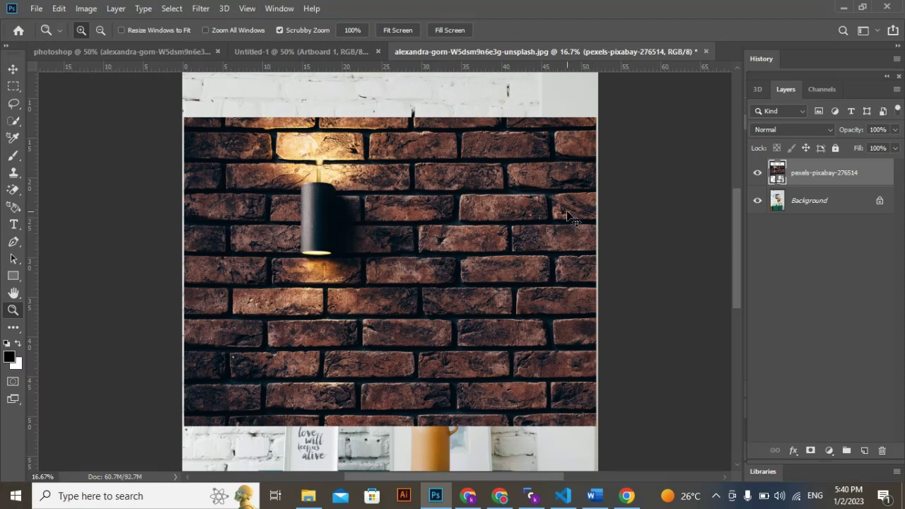
key(ctrl+z)
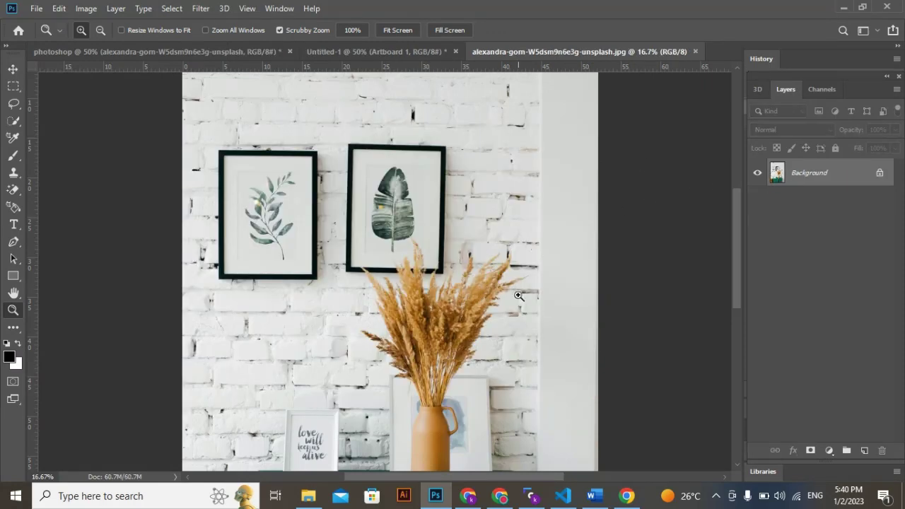
- Place the brick wall image pexels-pixabay-276514 from Downloads over the dresser photo, and toggle its layer visibility off and on
click(308, 495)
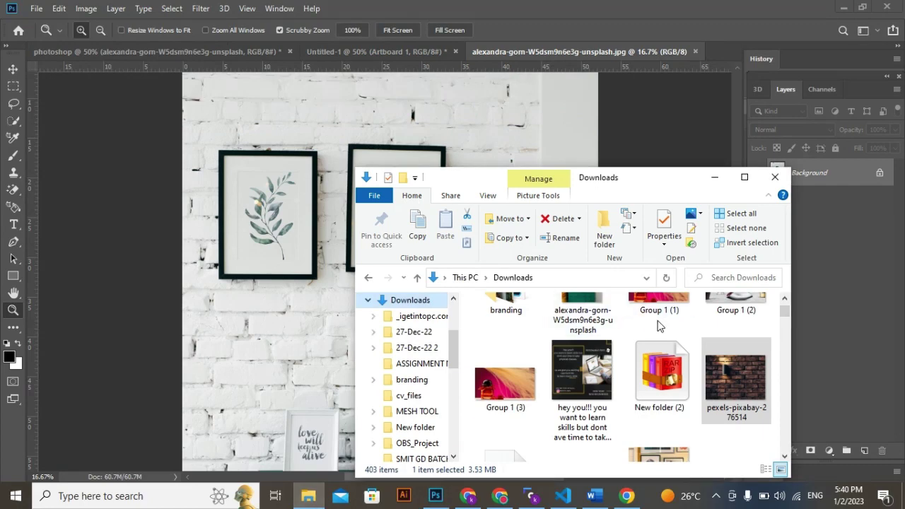
click(556, 131)
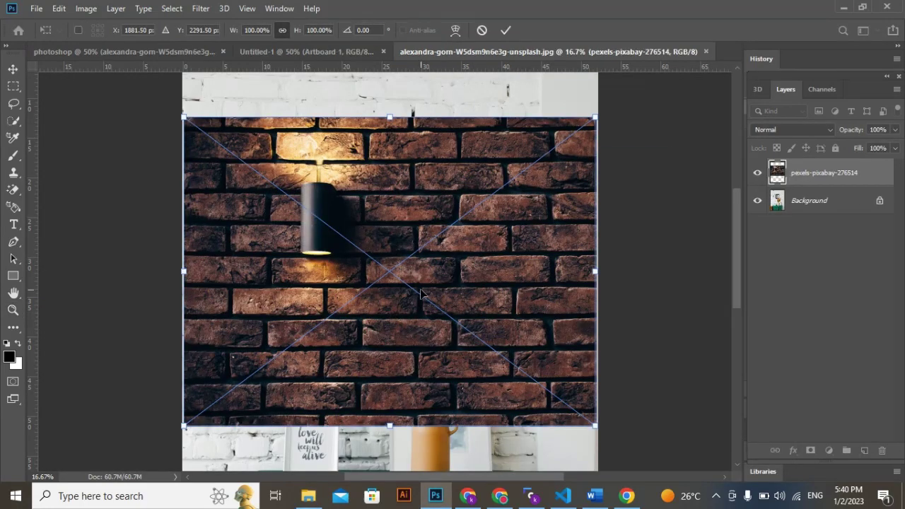
click(507, 31)
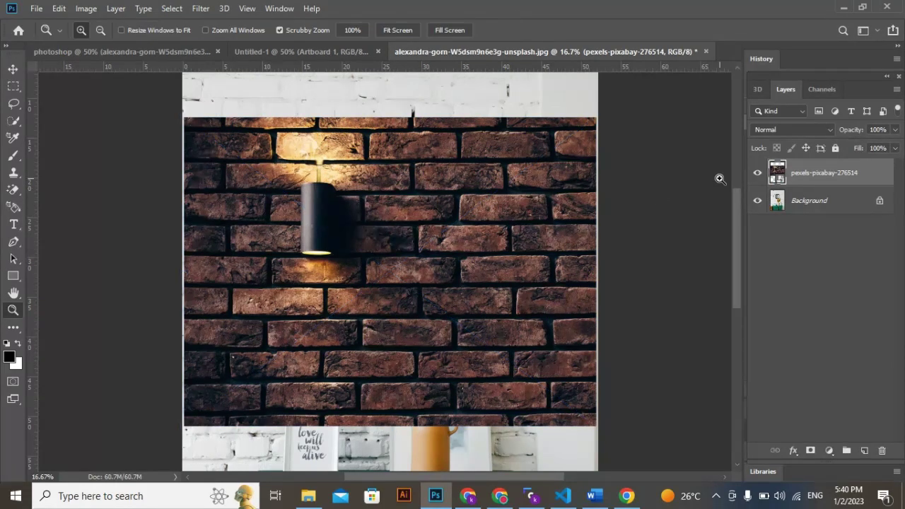
click(757, 174)
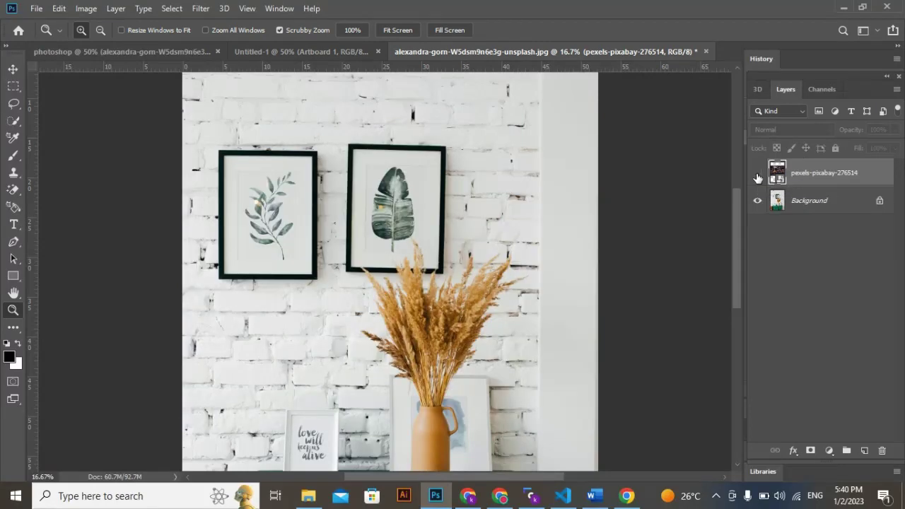
click(757, 174)
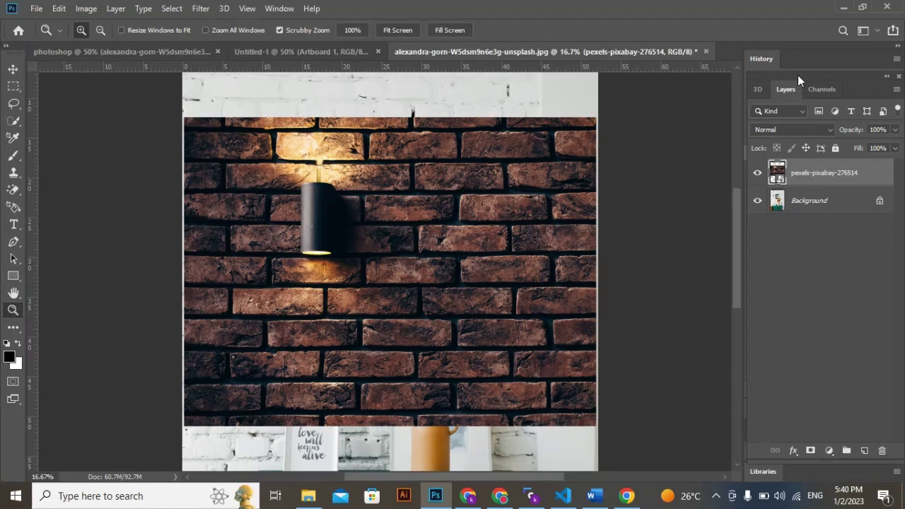
- Move the Layers panel just below the History heading, and rasterize the pexels-pixabay-276514 layer
drag(797, 75, 651, 71)
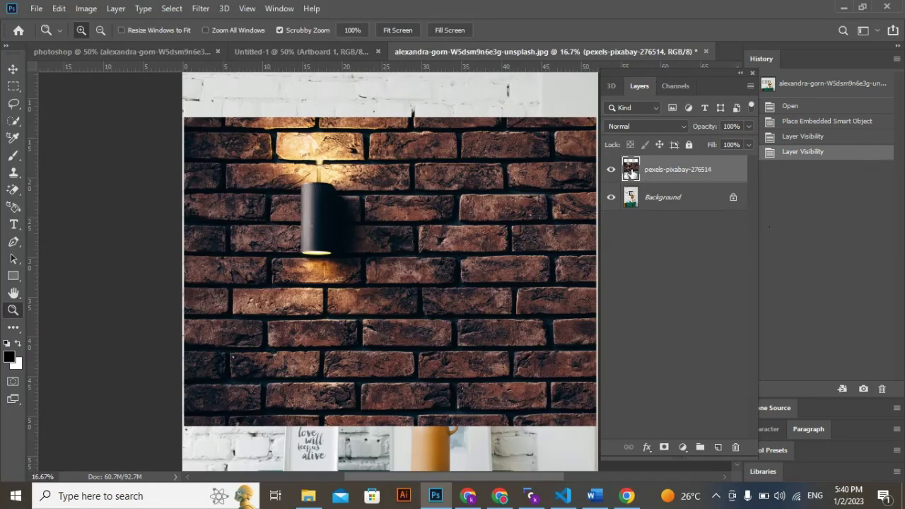
drag(690, 70, 855, 121)
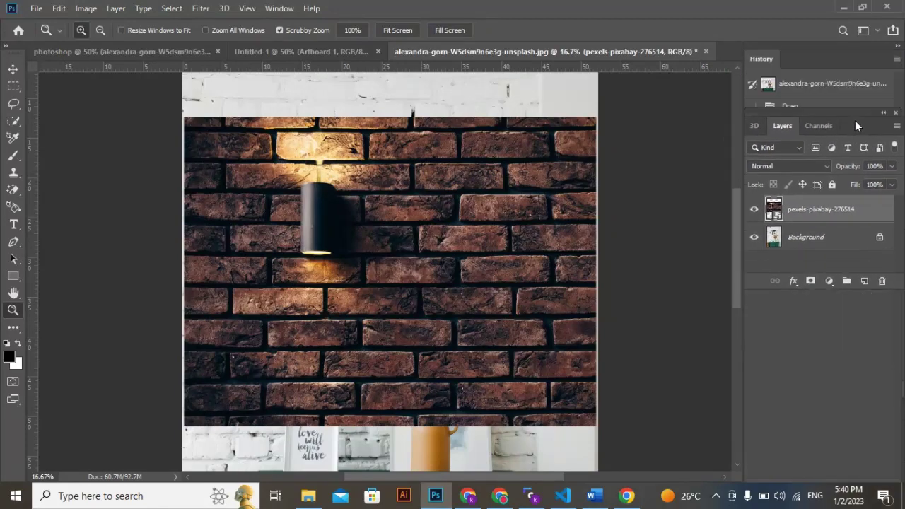
right_click(815, 206)
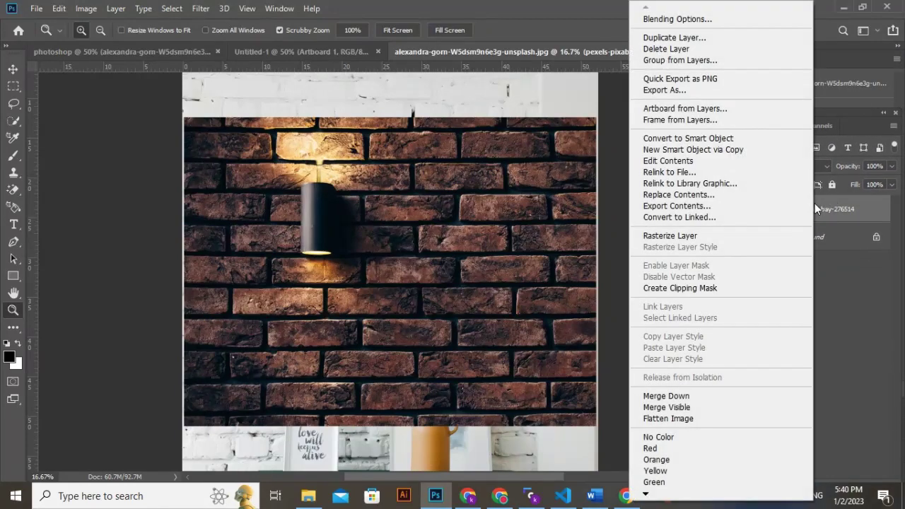
click(732, 235)
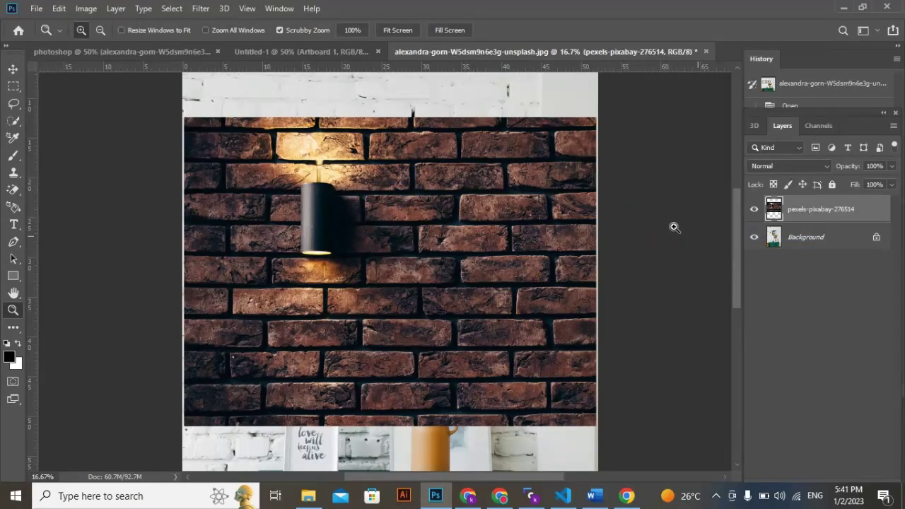
- Compare the image with and without the brick wall layer, and leave that layer hidden
click(754, 210)
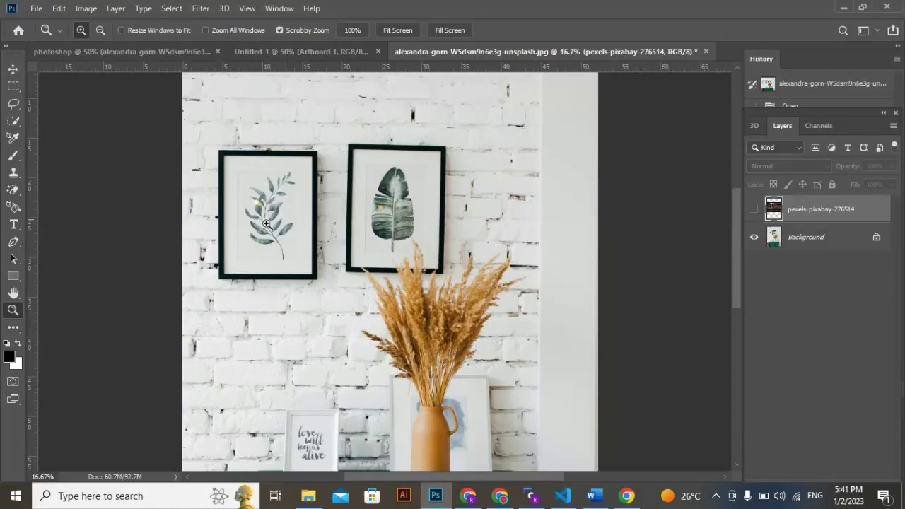
click(753, 210)
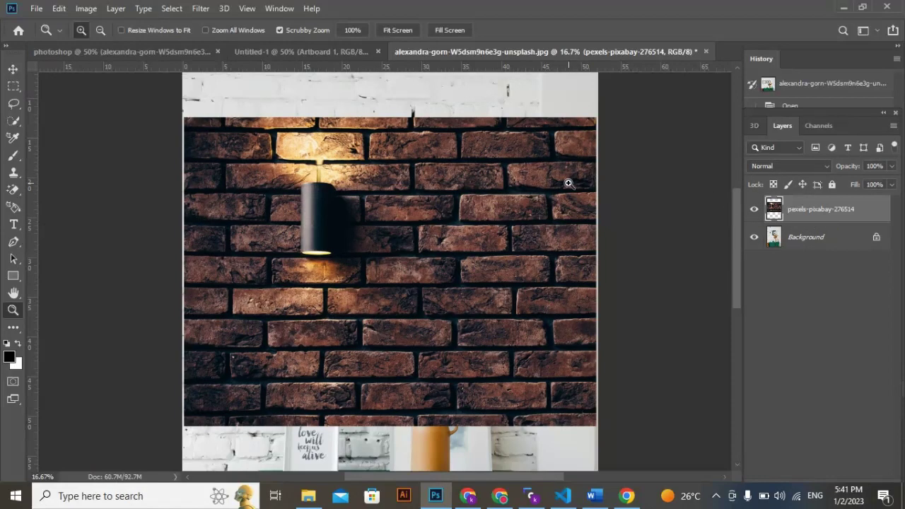
click(754, 210)
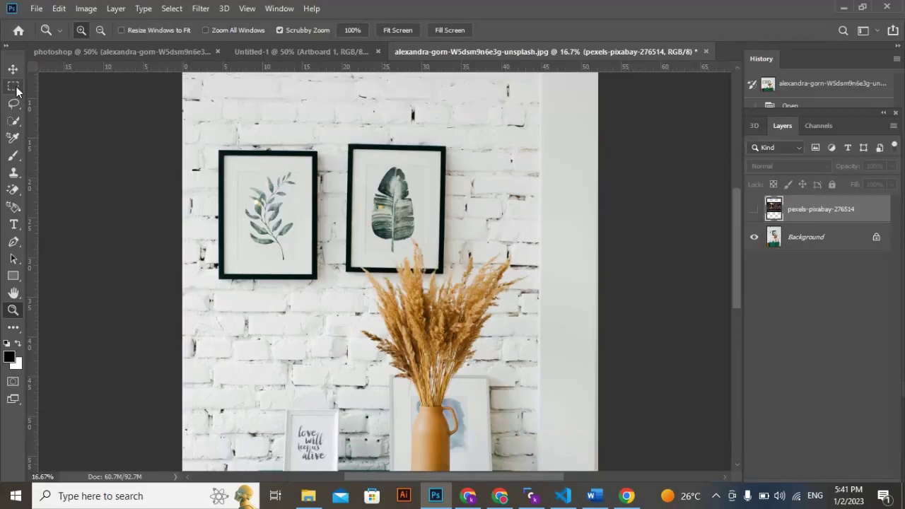
- Draw a rectangular marquee around the right framed print in Intersect mode, and deselect it
click(15, 87)
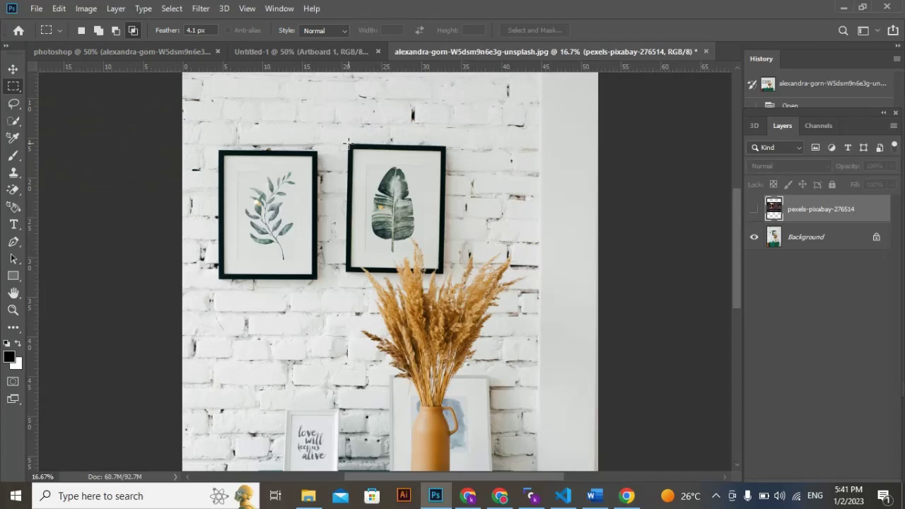
drag(348, 143, 443, 274)
click(399, 125)
- Switch the Rectangular Marquee to New Selection, and select the left framed print followed by the right one
click(84, 28)
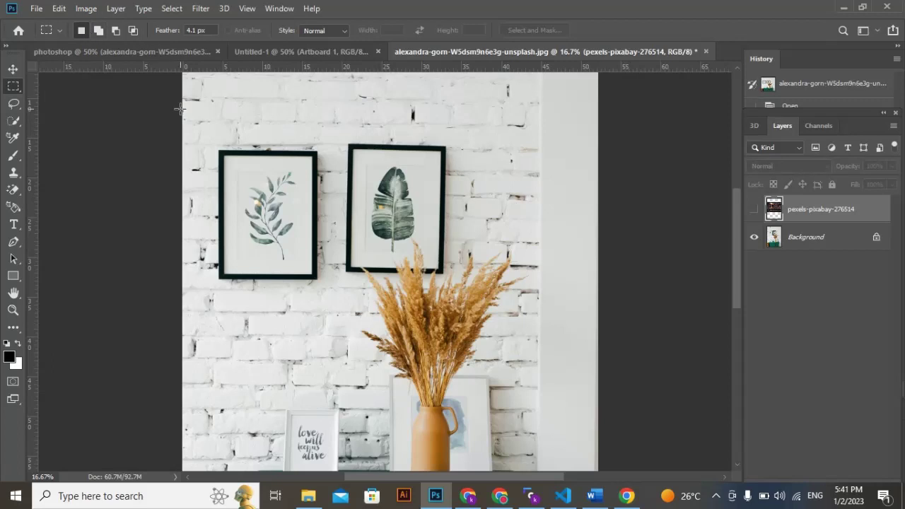
drag(218, 147, 316, 279)
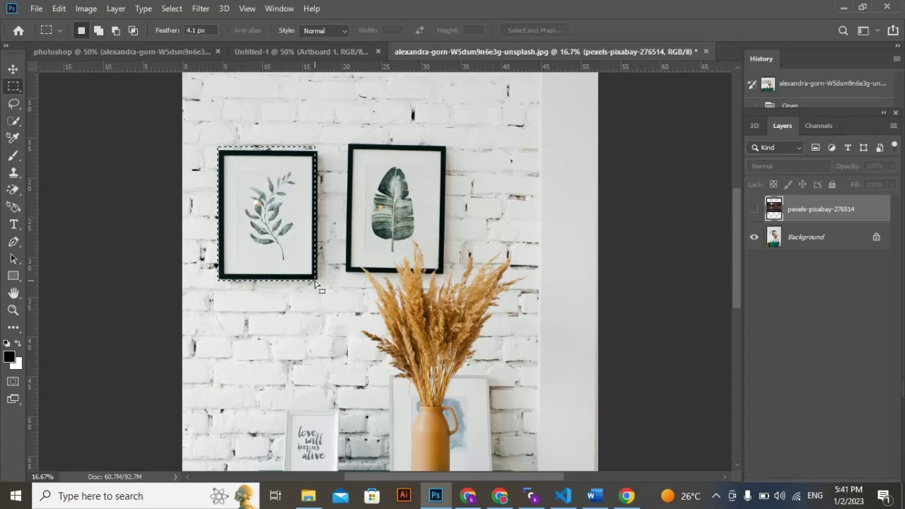
click(351, 142)
drag(351, 142, 444, 271)
- Switch the Rectangular Marquee to Add to Selection, select the left and right framed prints together, and clear the selection
click(100, 31)
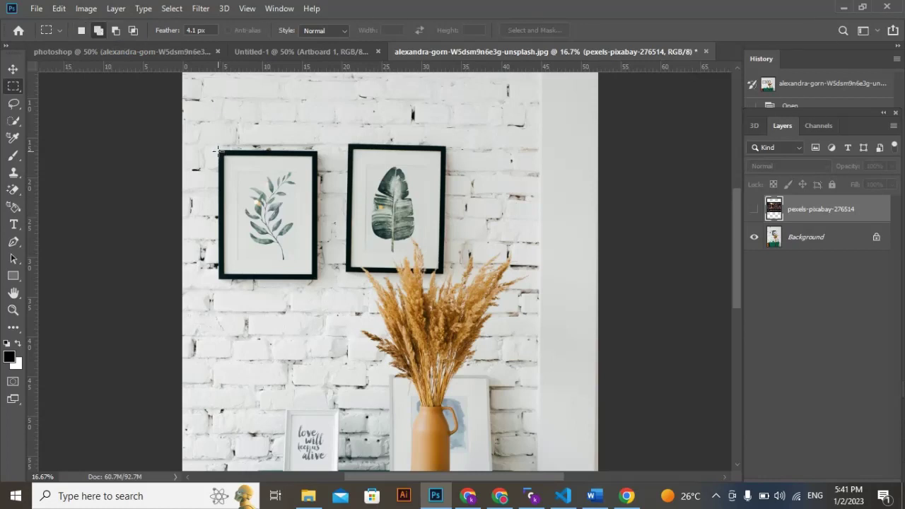
drag(218, 149, 319, 278)
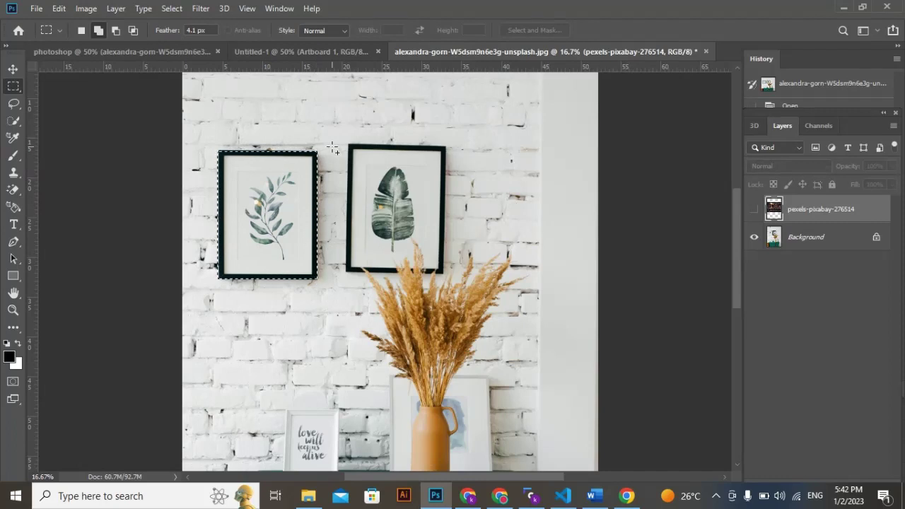
drag(349, 142, 444, 274)
click(444, 274)
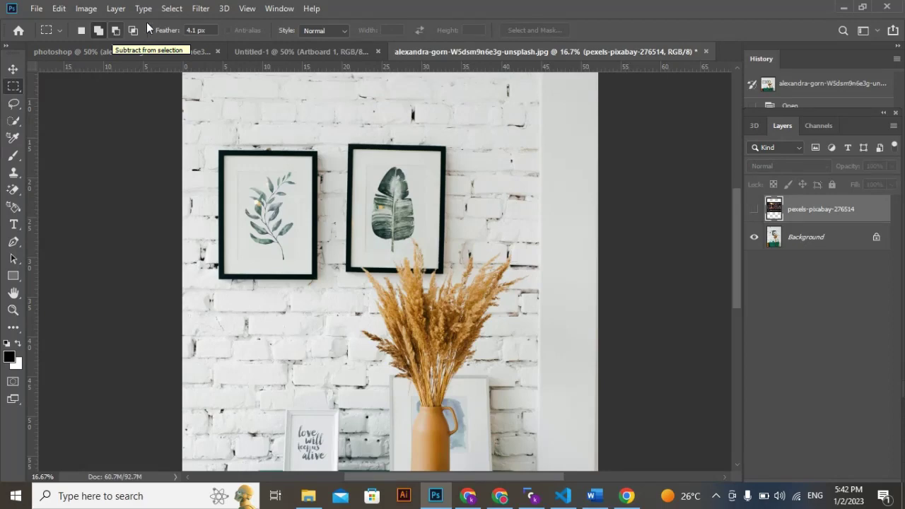
- Hide the Background layer and fill it with the black foreground color
click(754, 241)
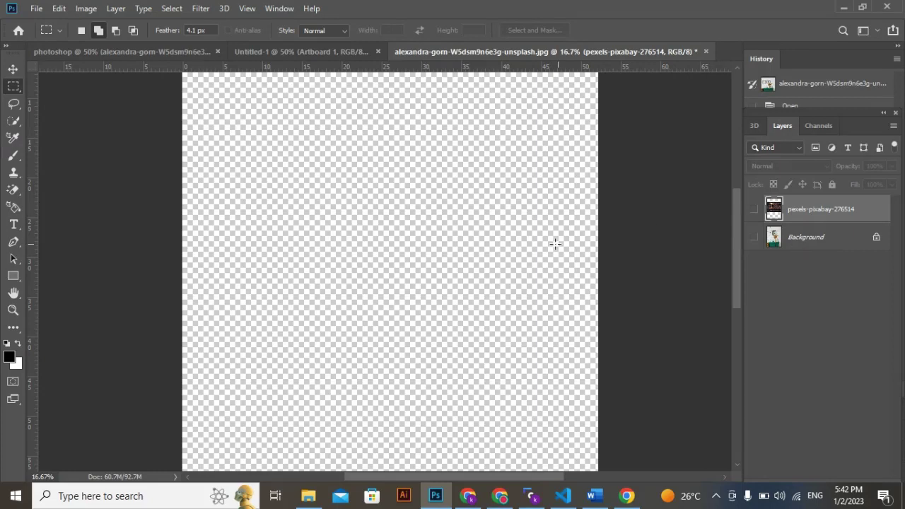
click(834, 237)
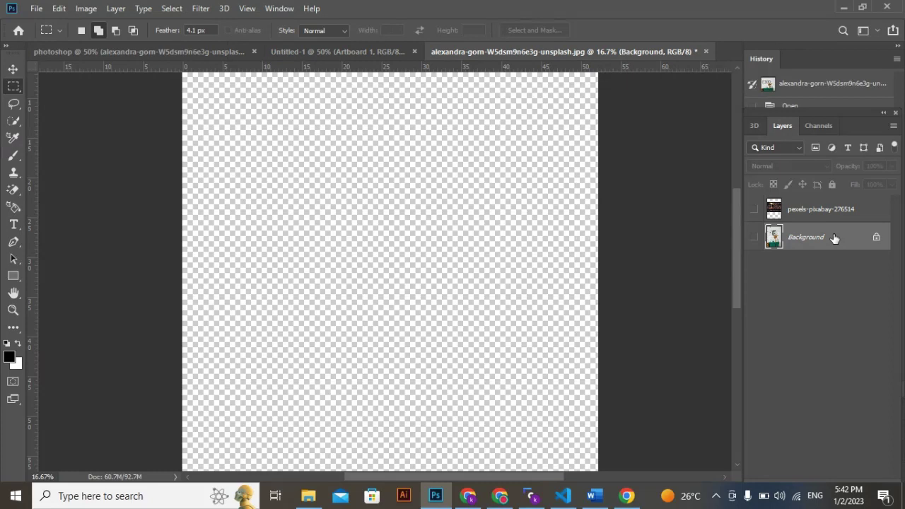
key(alt+BackSpace)
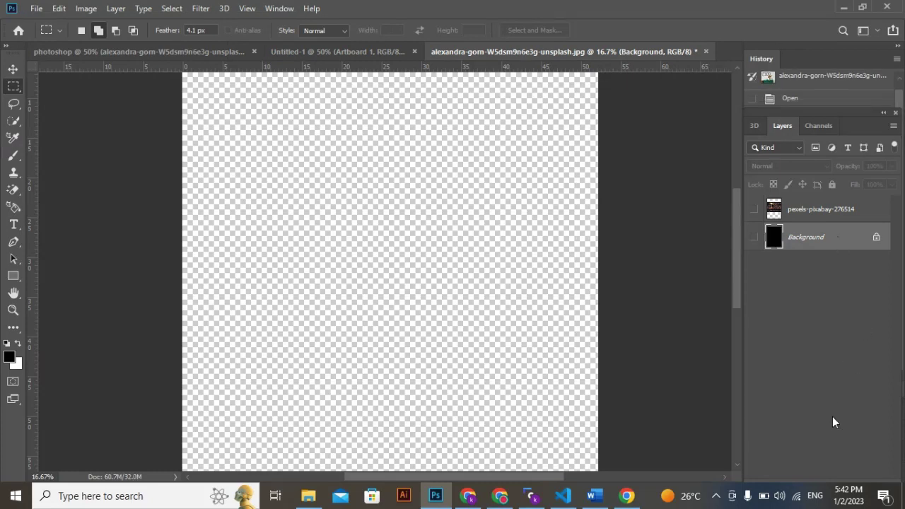
- Move the Layers panel up to uncover its lower edge, and add a new layer filled with white above the unfilled Background
drag(873, 125, 871, 87)
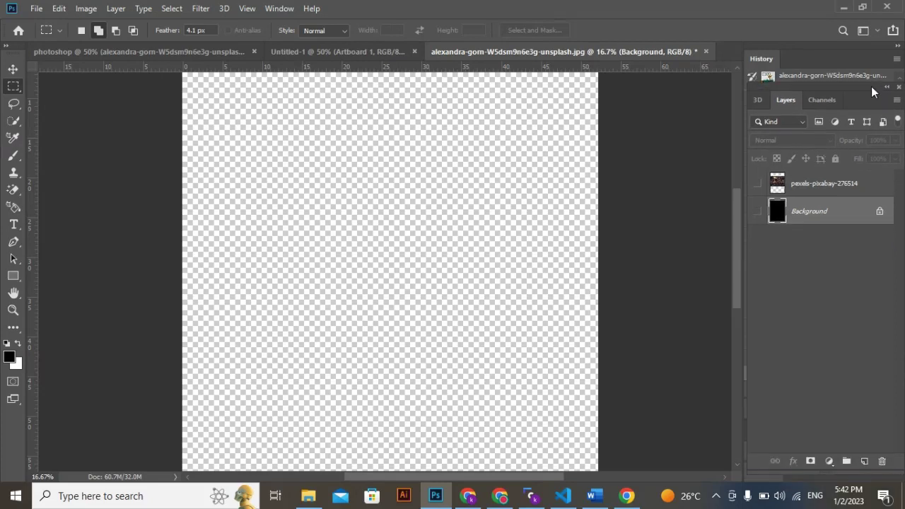
click(858, 451)
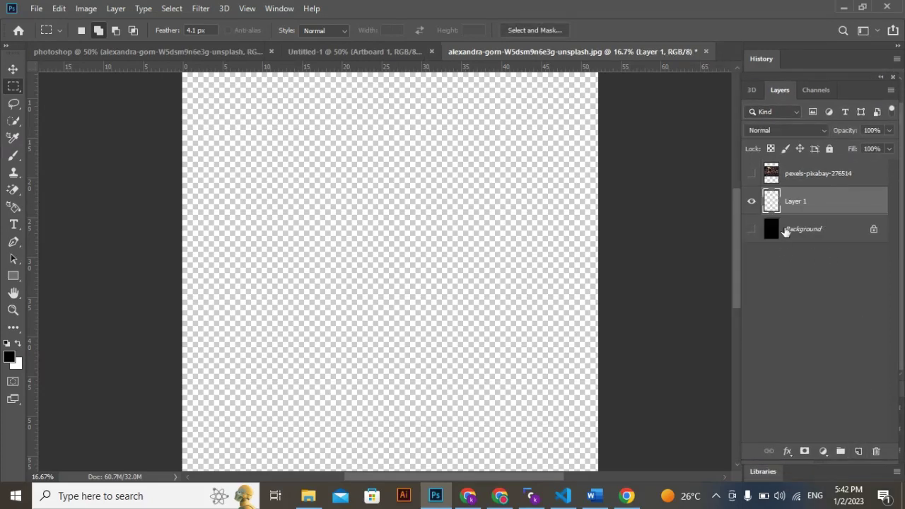
key(Delete)
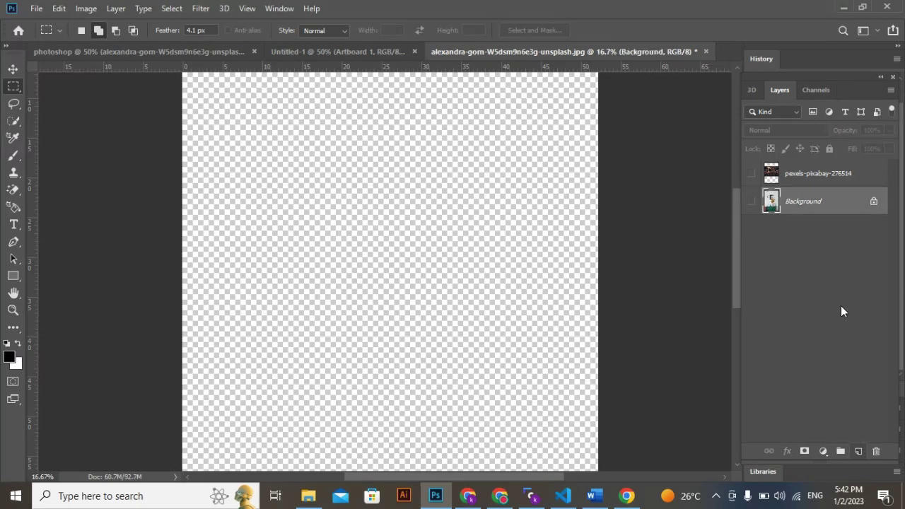
click(858, 451)
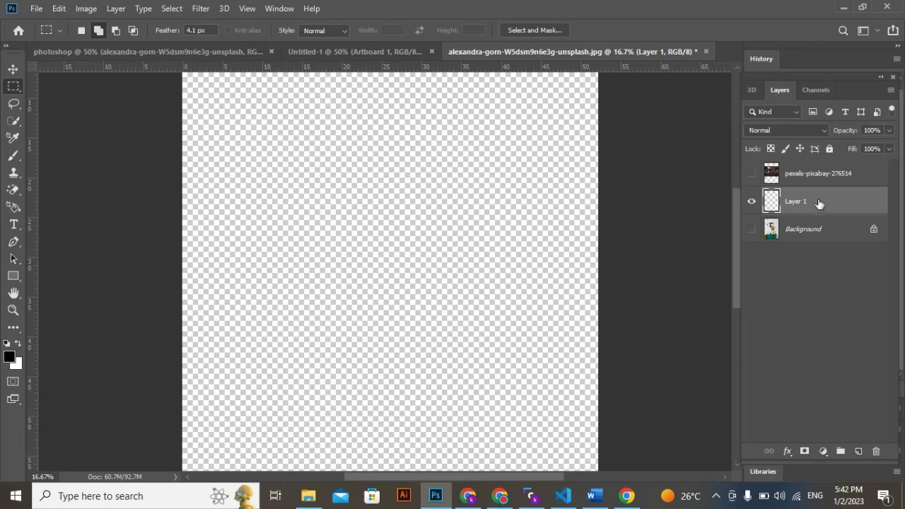
key(ctrl+BackSpace)
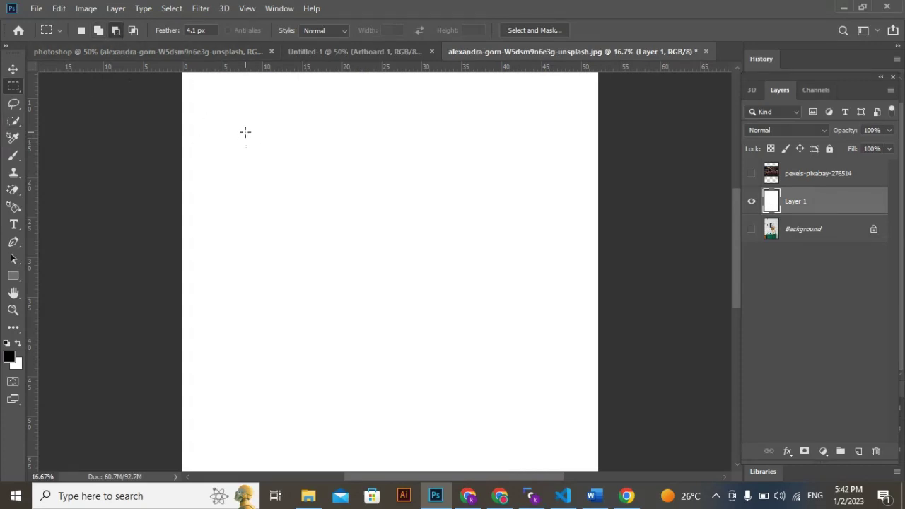
- Draw a marquee on the white layer in Subtract from Selection mode, cut two overlapping rectangles out of it, and deselect
drag(246, 132, 406, 293)
drag(357, 185, 507, 346)
drag(275, 253, 320, 377)
key(ctrl+d)
- Switch the marquee to Intersect mode, draw overlapping rectangles on the white layer to keep their common areas, and clear the selection
click(134, 31)
drag(239, 132, 469, 400)
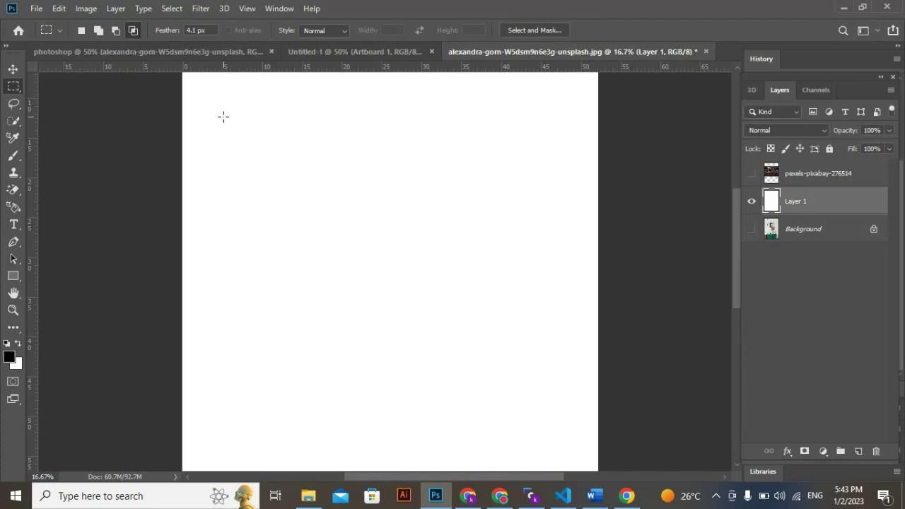
drag(223, 117, 320, 264)
drag(269, 154, 352, 317)
drag(306, 199, 420, 354)
click(403, 189)
- Examine the Rectangular Marquee's tool presets, Feather field and Style choices, and pick the Normal style
click(53, 34)
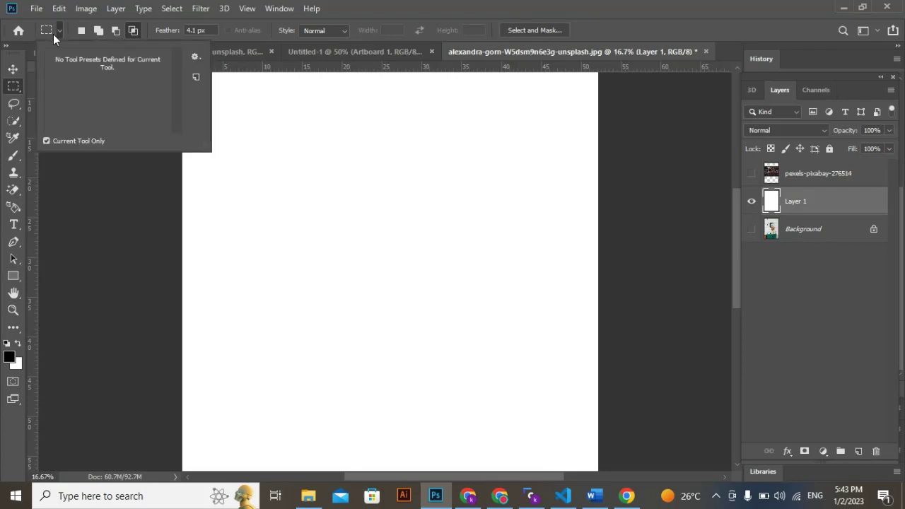
click(49, 29)
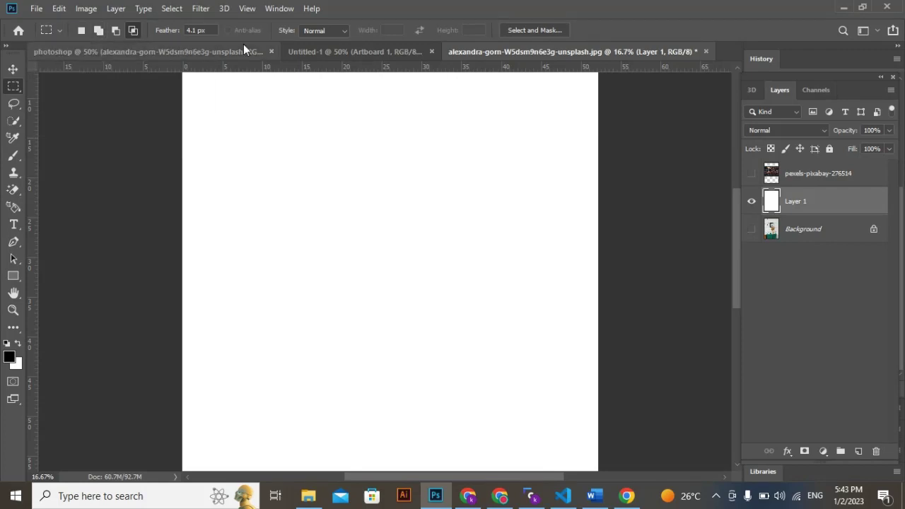
click(192, 32)
text(.1)
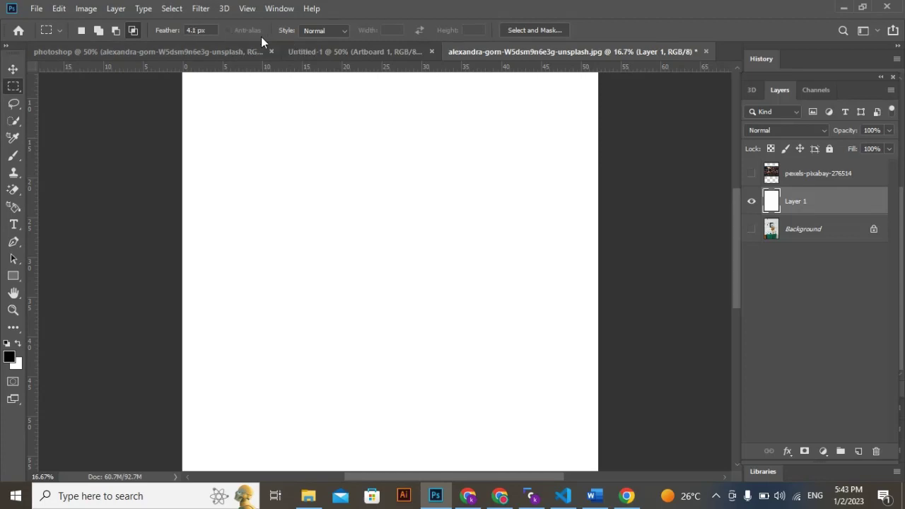
click(346, 31)
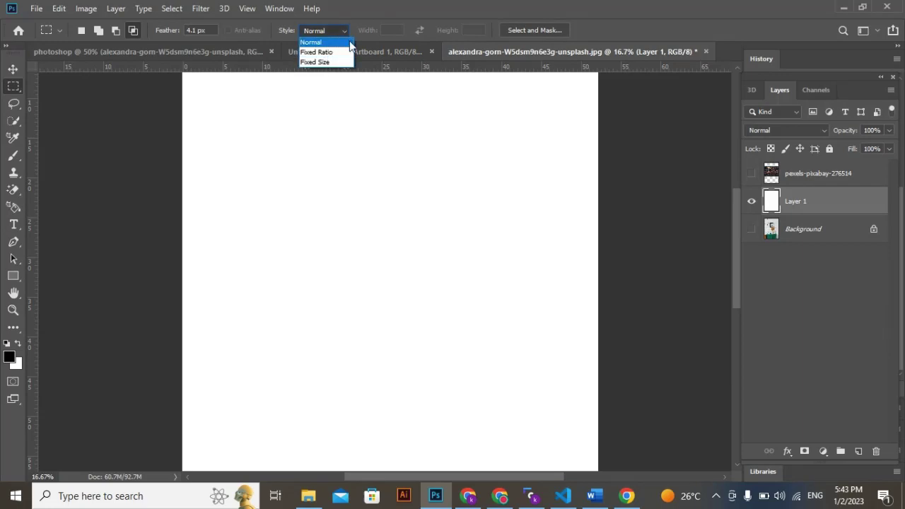
click(347, 44)
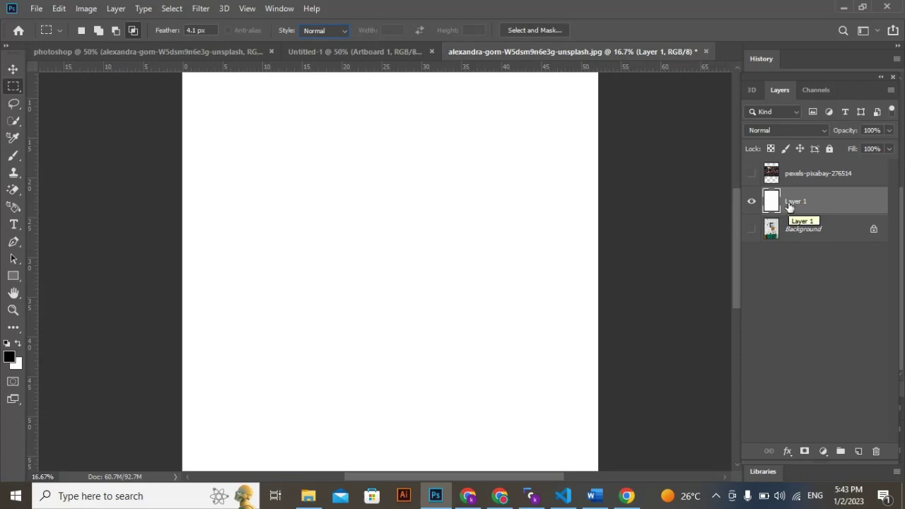
- Delete the white Layer 1, and leave only the Background photo layer visible
mouse_move(792, 203)
mouse_down()
mouse_move(792, 230)
mouse_move(791, 182)
mouse_move(794, 199)
mouse_up()
click(751, 175)
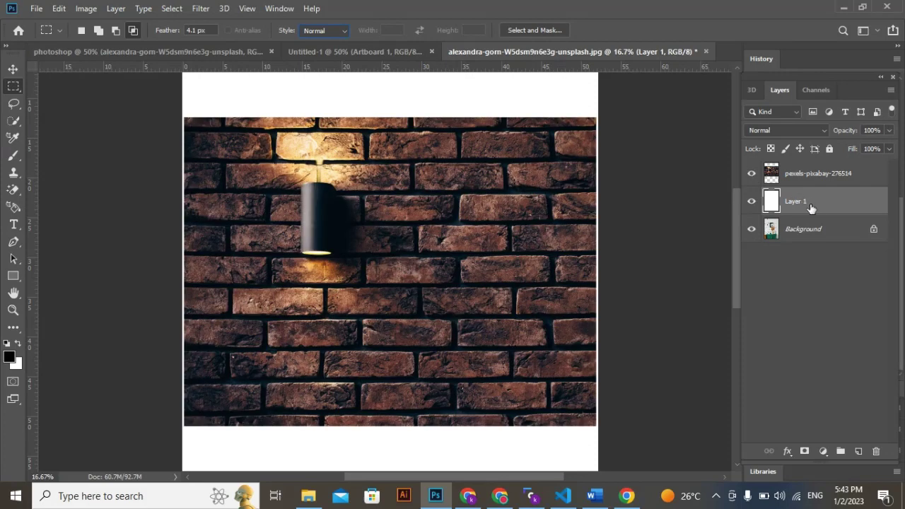
drag(810, 206, 874, 475)
drag(873, 442, 875, 451)
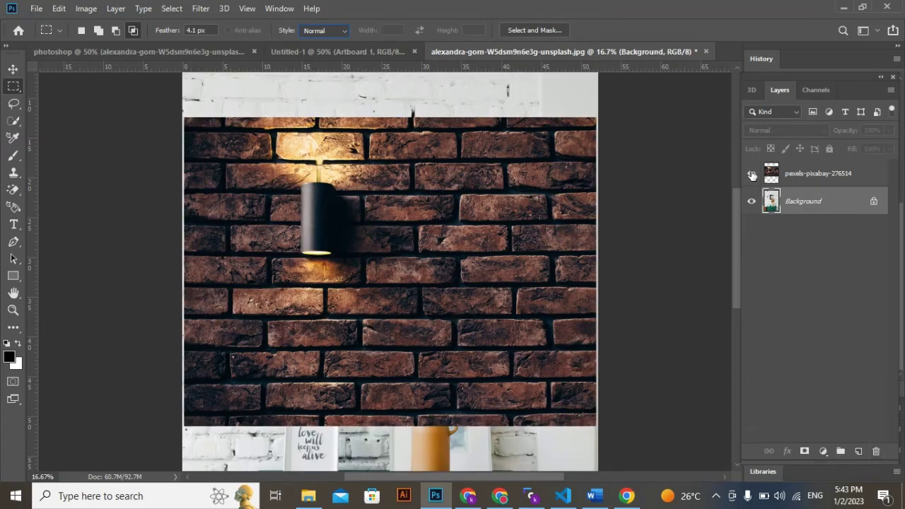
click(753, 175)
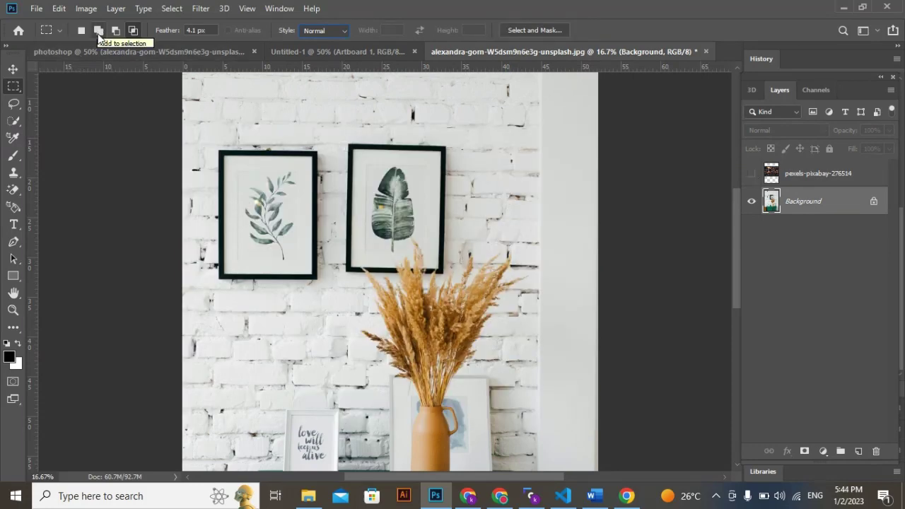
- Select the left framed print in Add to Selection mode, copy it to a new layer, and check the copy without the Background
click(99, 32)
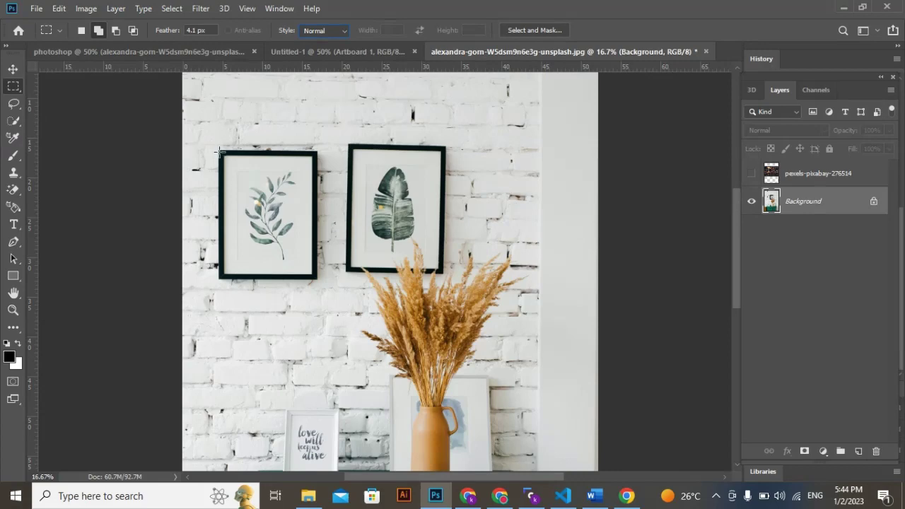
drag(219, 148, 315, 277)
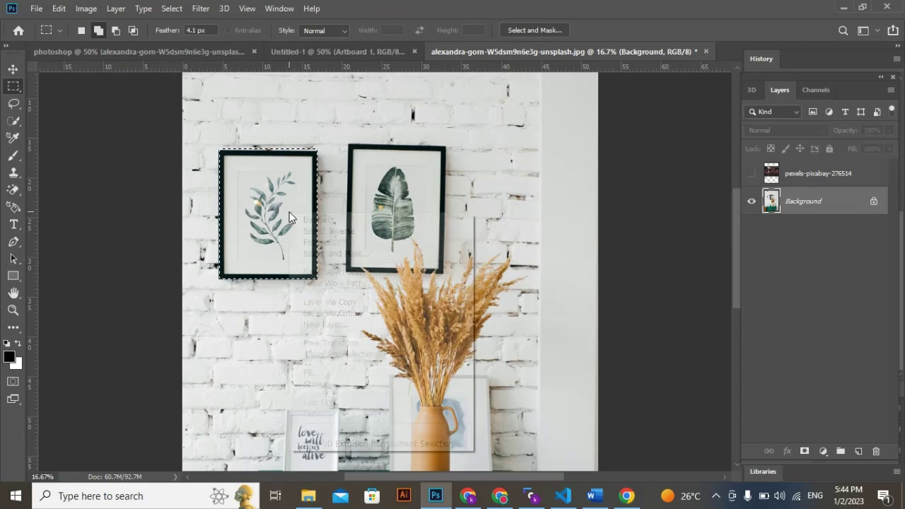
right_click(289, 216)
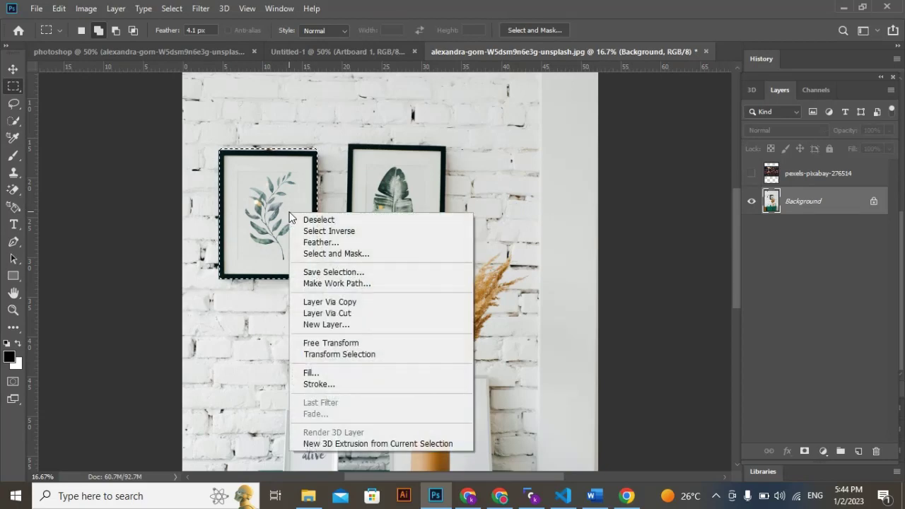
click(325, 305)
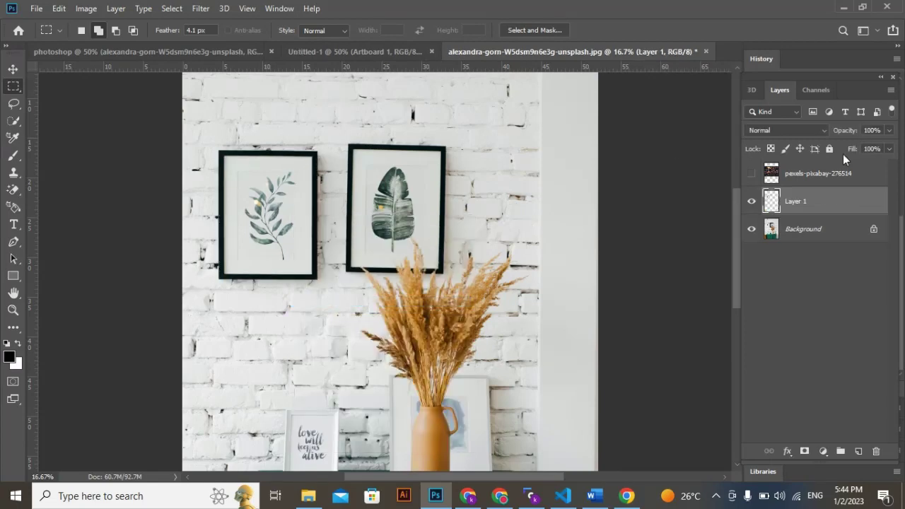
click(751, 229)
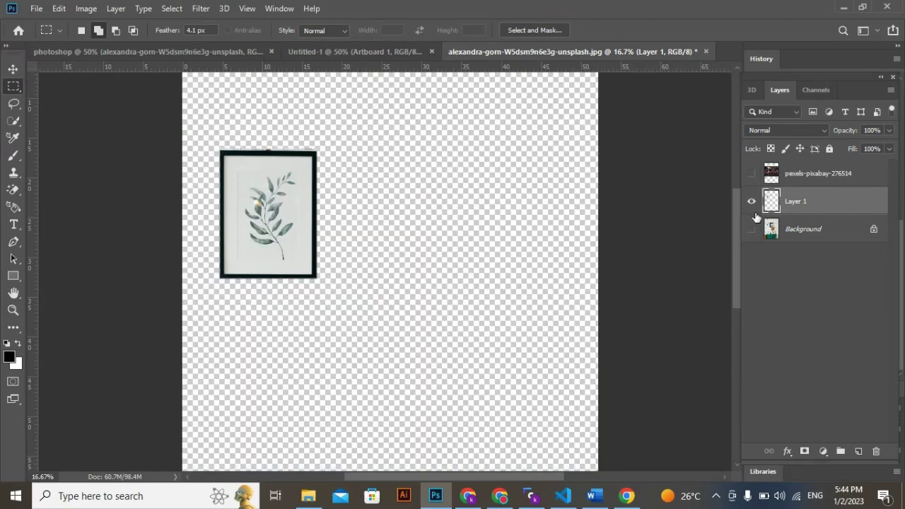
click(751, 230)
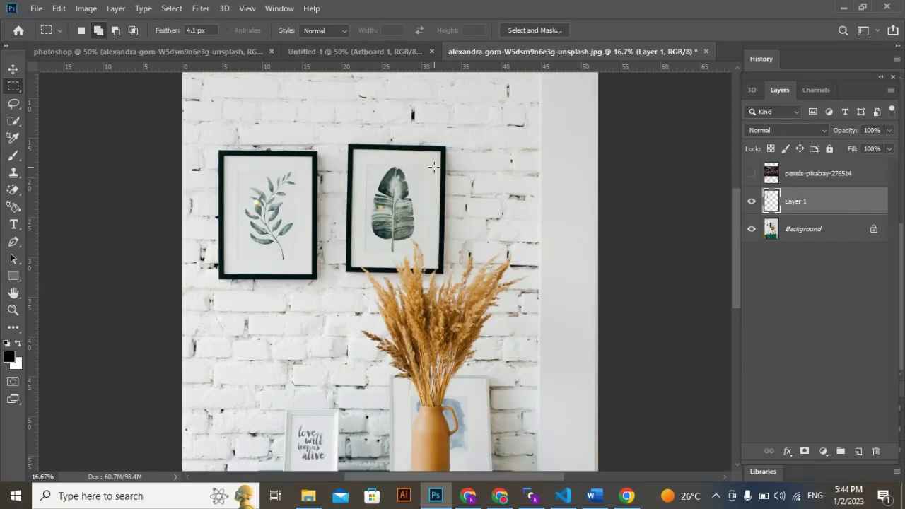
- Select the right framed print and copy it from the Background layer to its own new layer
drag(348, 142, 445, 273)
key(ctrl+j)
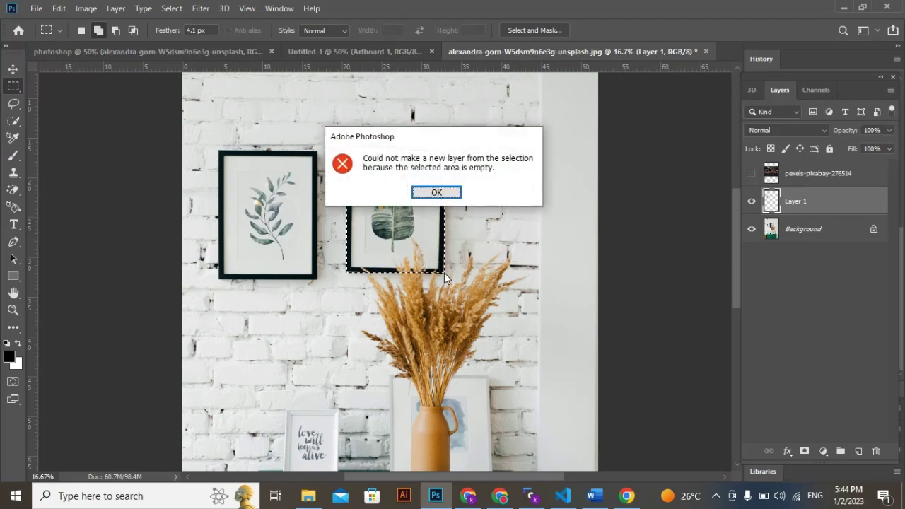
key(Return)
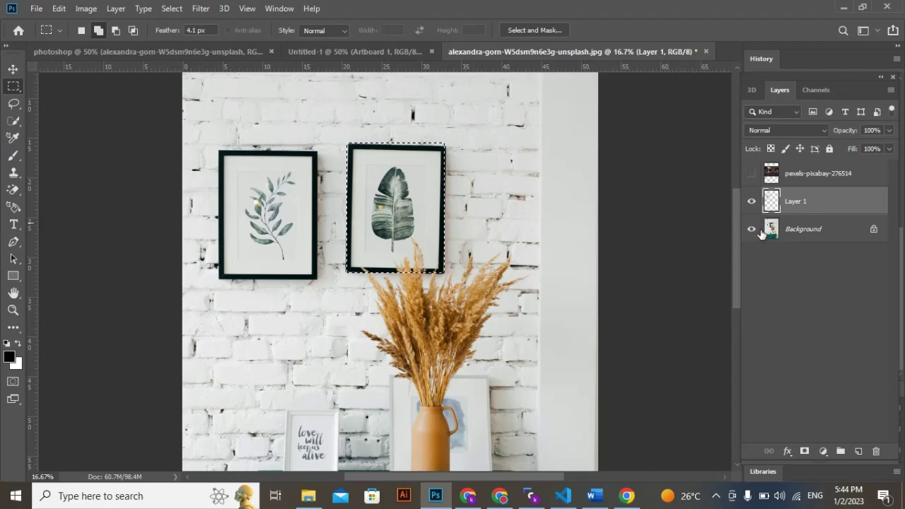
click(788, 232)
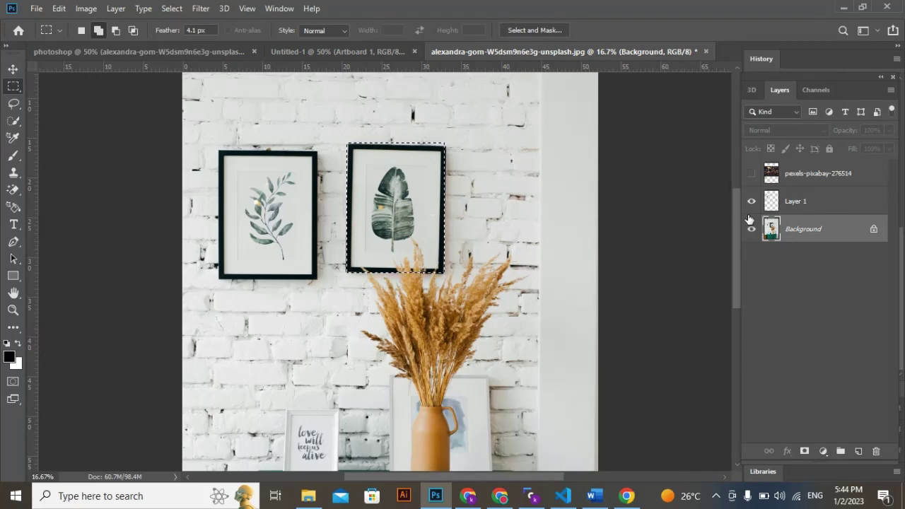
key(ctrl+j)
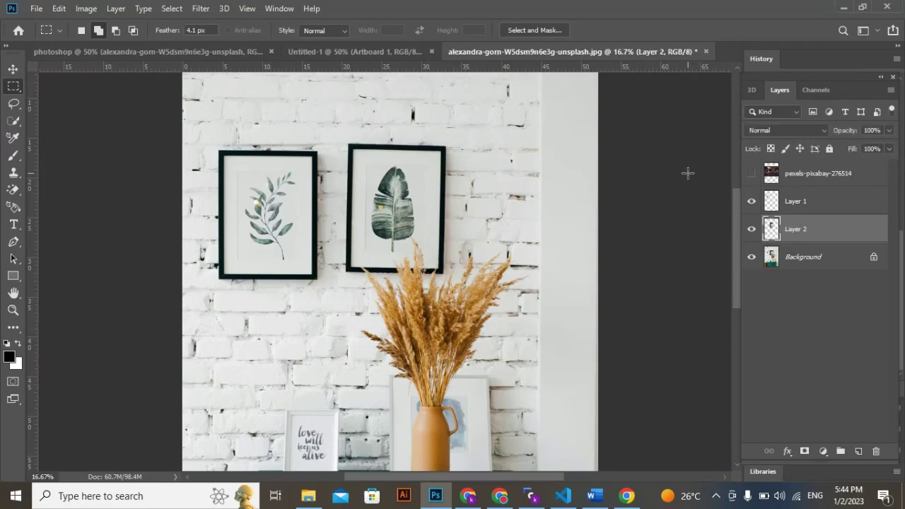
- Check each copied print alone by toggling the visibility of Layer 1, Layer 2 and Background, and show all three again
click(752, 259)
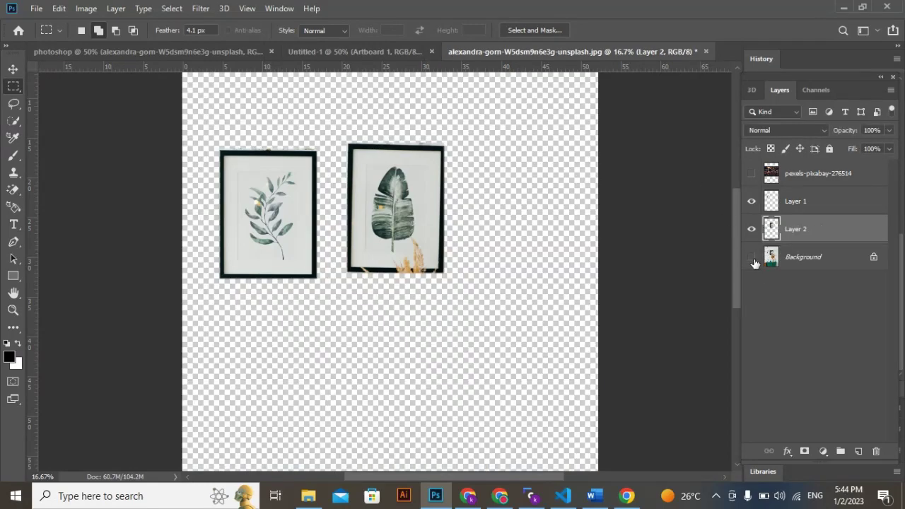
click(751, 233)
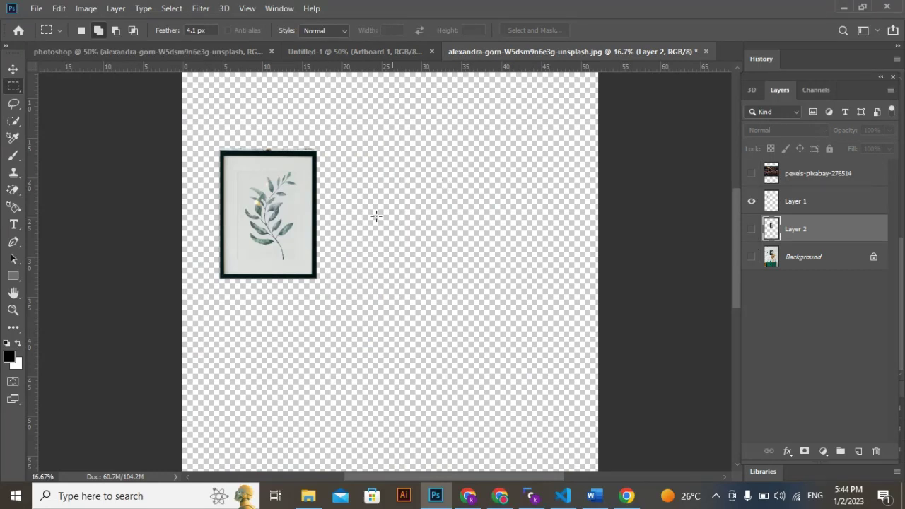
click(752, 202)
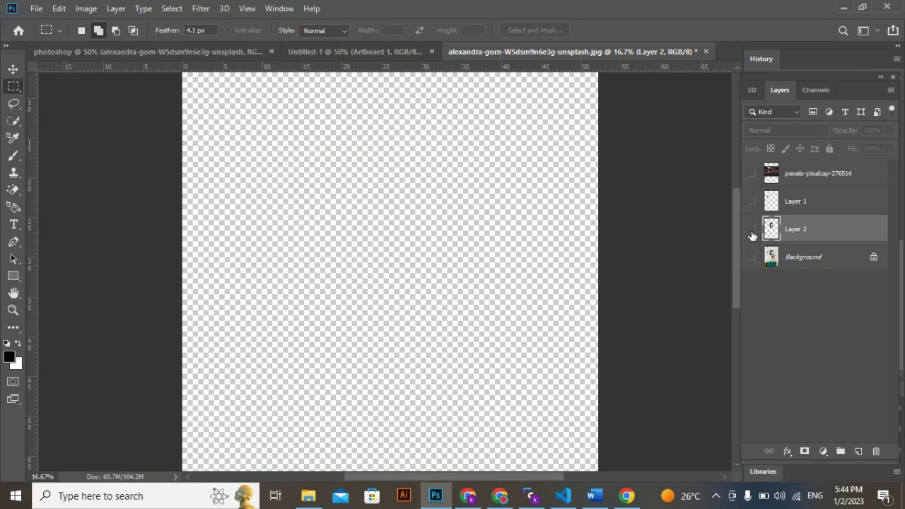
click(752, 232)
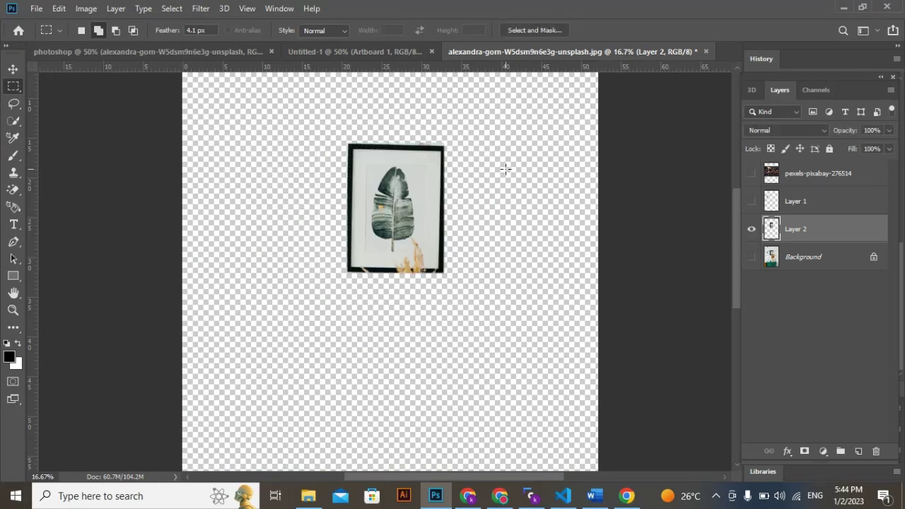
click(751, 258)
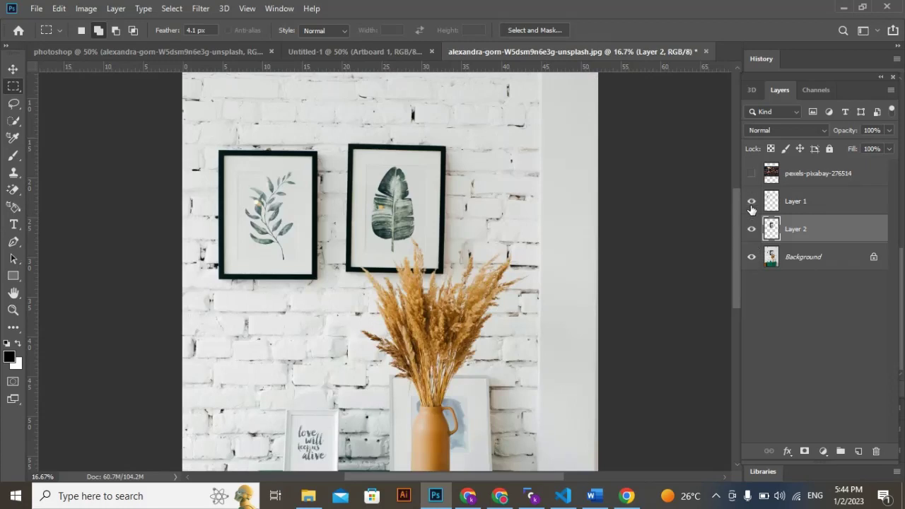
- Hide the Background, show the pexels-pixabay-276514 brick wall layer, and place Layer 2 and Layer 1 above it in the layer stack
click(751, 258)
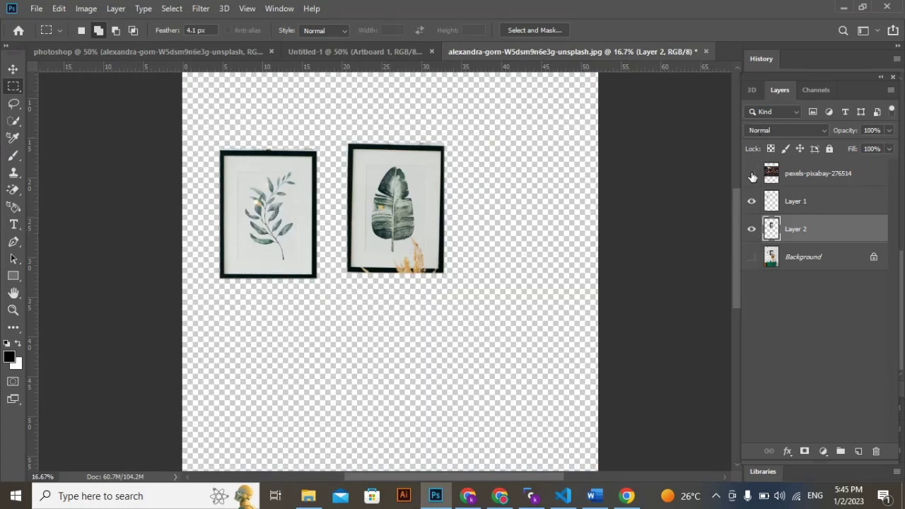
click(751, 176)
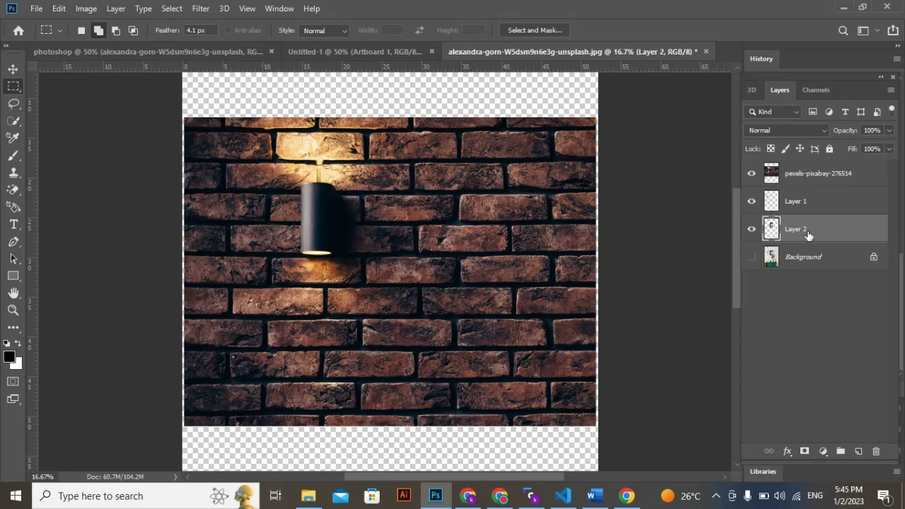
drag(808, 235, 818, 174)
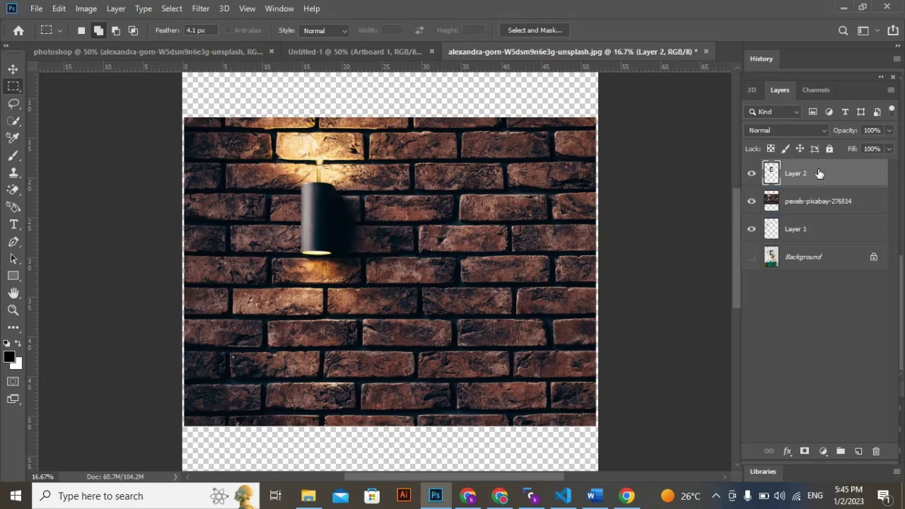
click(818, 209)
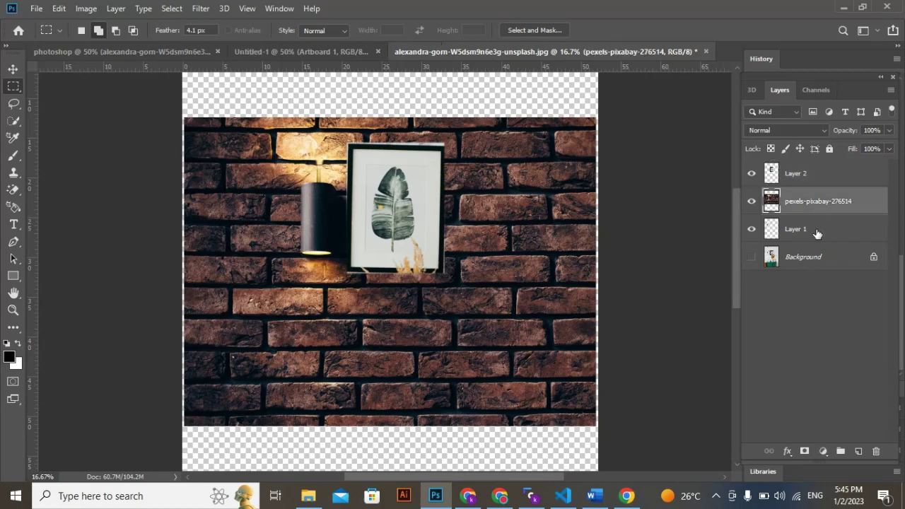
drag(817, 233, 816, 201)
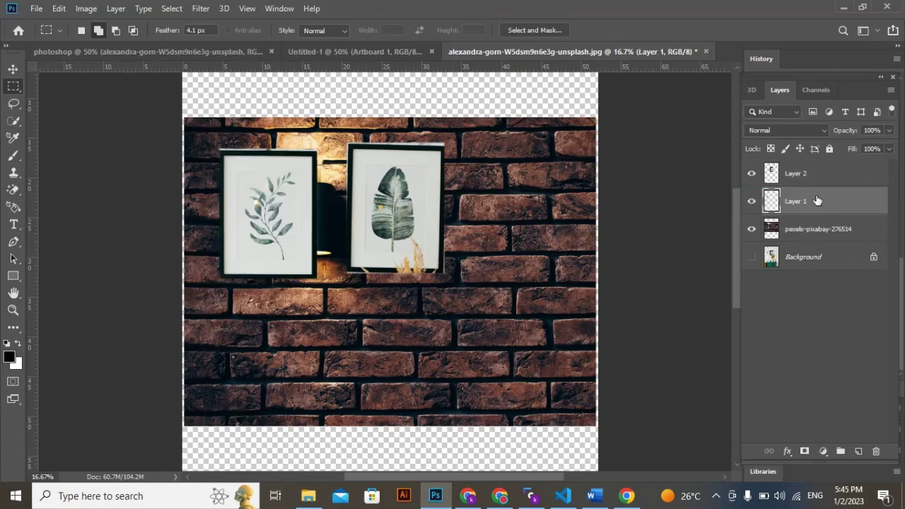
- Move the broad-leaf print to the wall's upper right and the branch print to the wall's centre, below and right of the lamp
key(v)
click(407, 188)
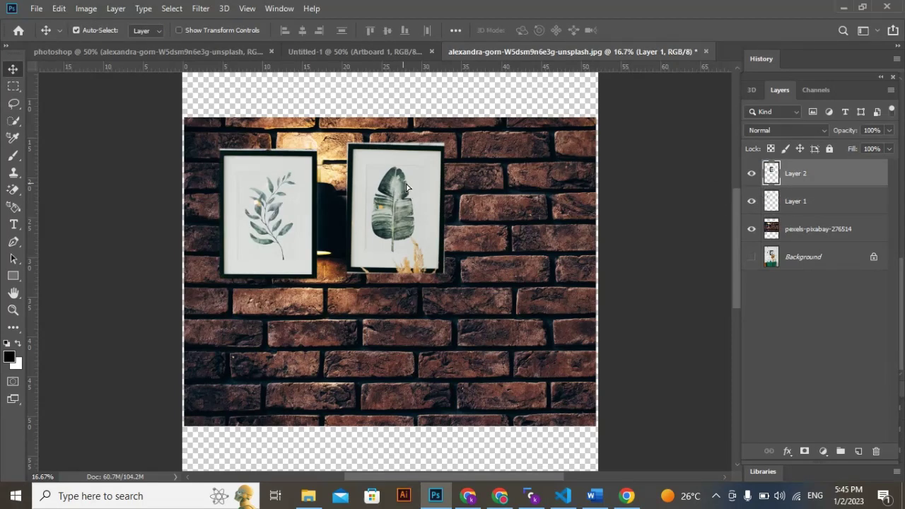
drag(406, 188, 557, 207)
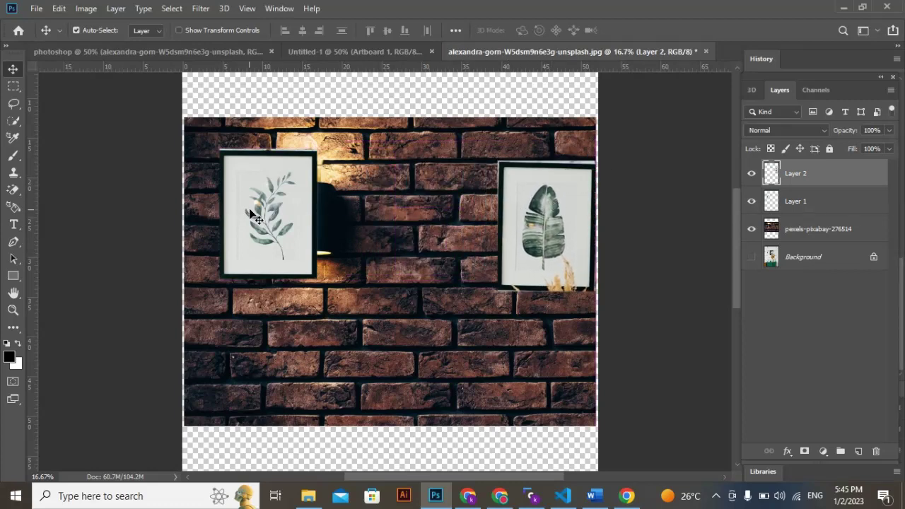
drag(251, 214, 409, 294)
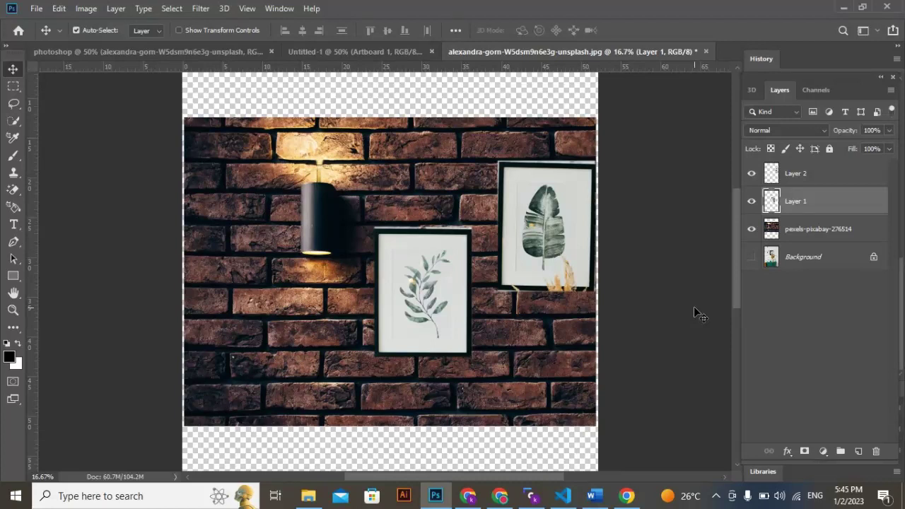
click(557, 291)
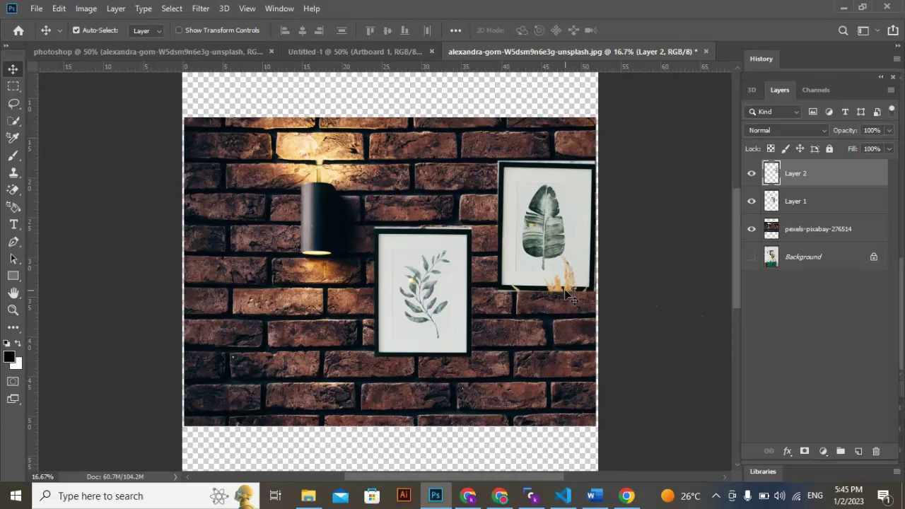
mouse_move(569, 255)
mouse_down()
mouse_move(559, 242)
mouse_move(569, 252)
mouse_up()
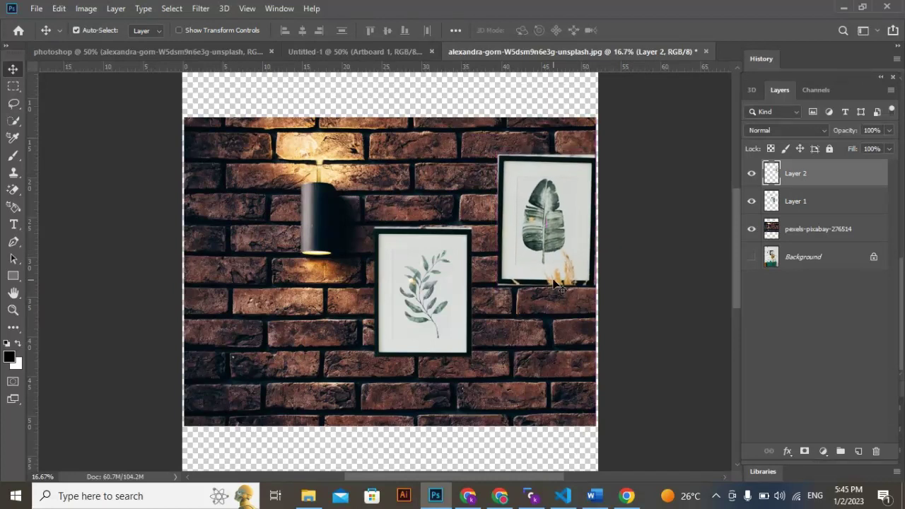
- Scale down the broad-leaf print on Layer 2 and the branch print on Layer 1 proportionally with Free Transform
key(ctrl+t)
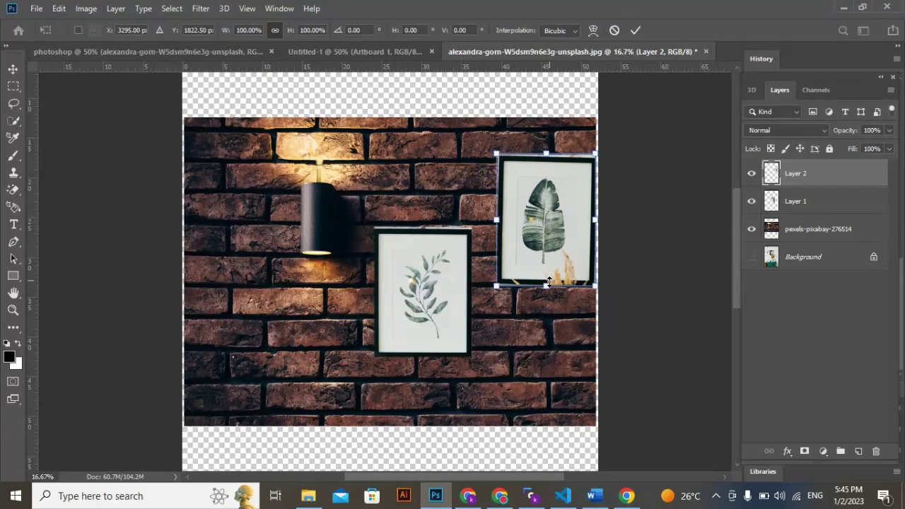
drag(546, 285, 546, 253)
key(Return)
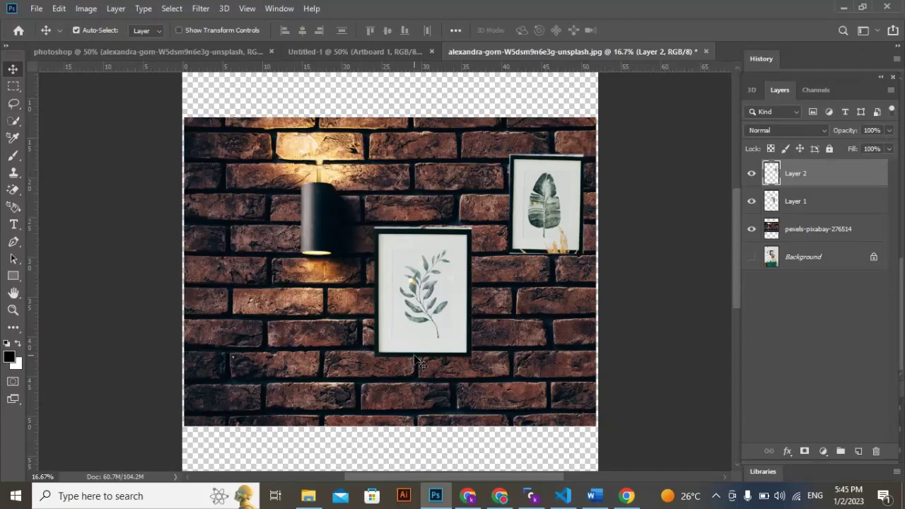
click(415, 358)
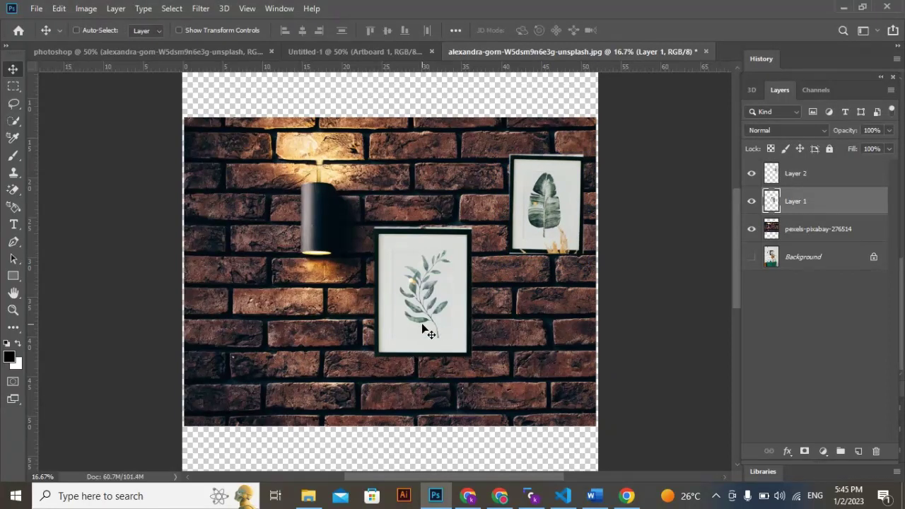
key(ctrl+t)
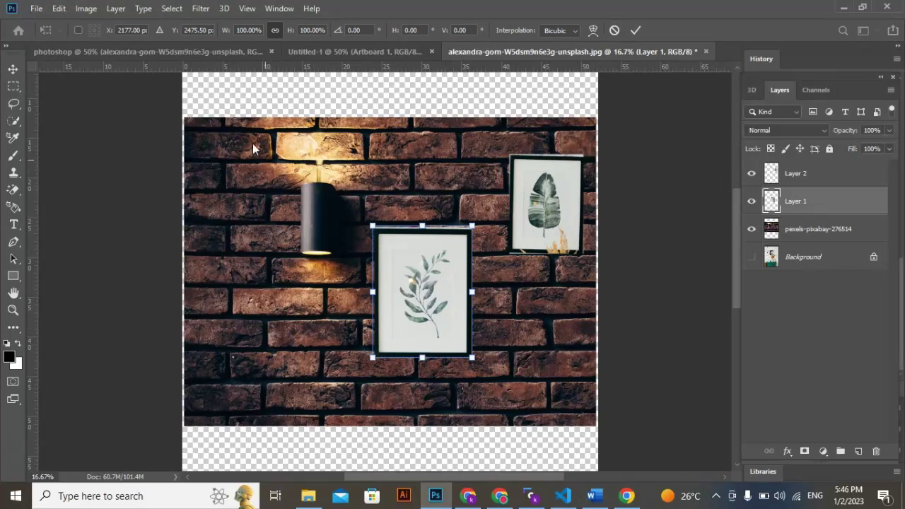
drag(422, 358, 422, 317)
click(13, 68)
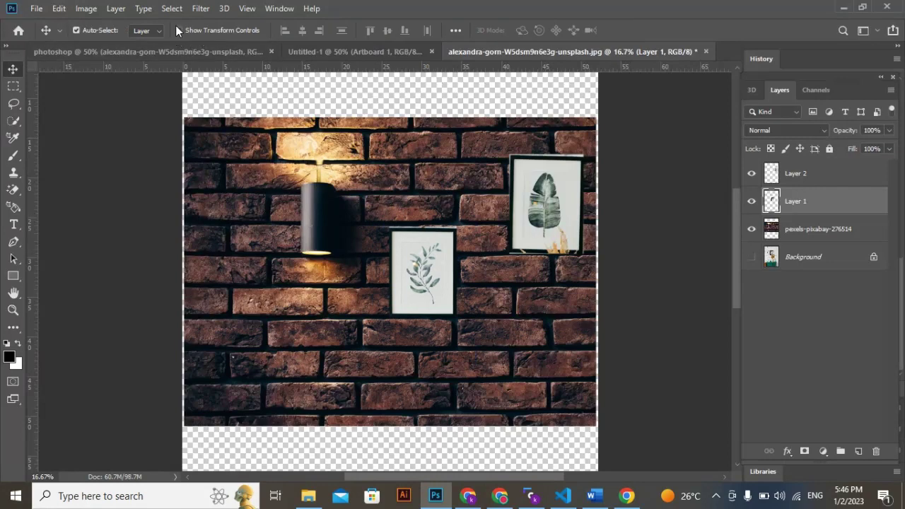
- Show the transform controls for the Move tool, keep Auto-Select set to Layer, and deselect all layers
click(179, 29)
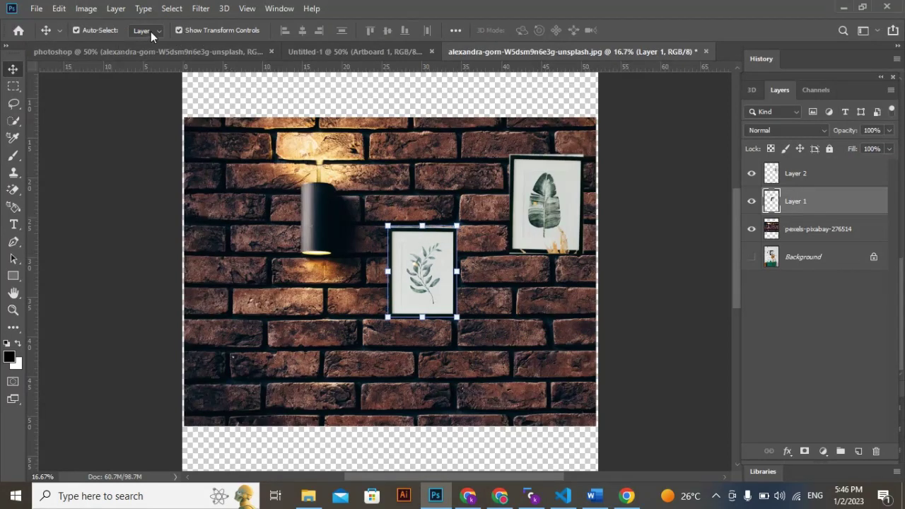
click(151, 31)
click(148, 49)
click(620, 300)
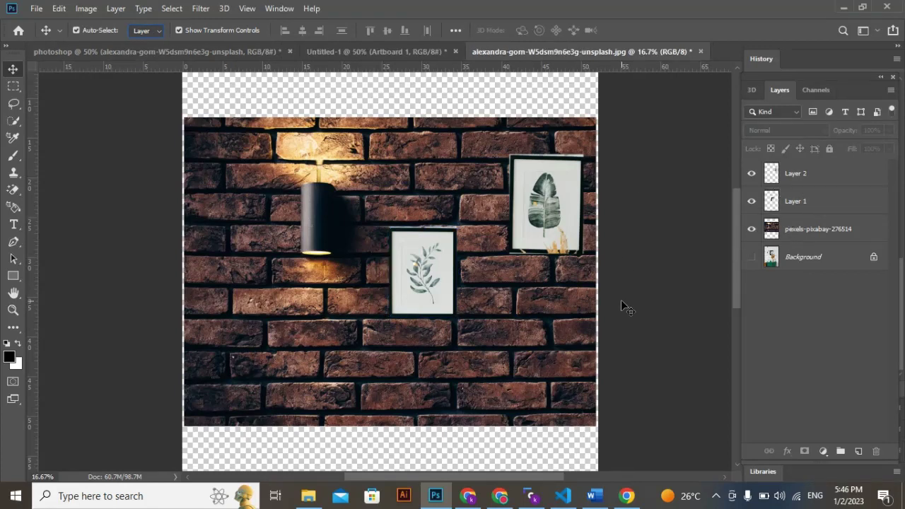
- Rename the pexels-pixabay-276514 layer as wall
double_click(820, 229)
key(BackSpace)
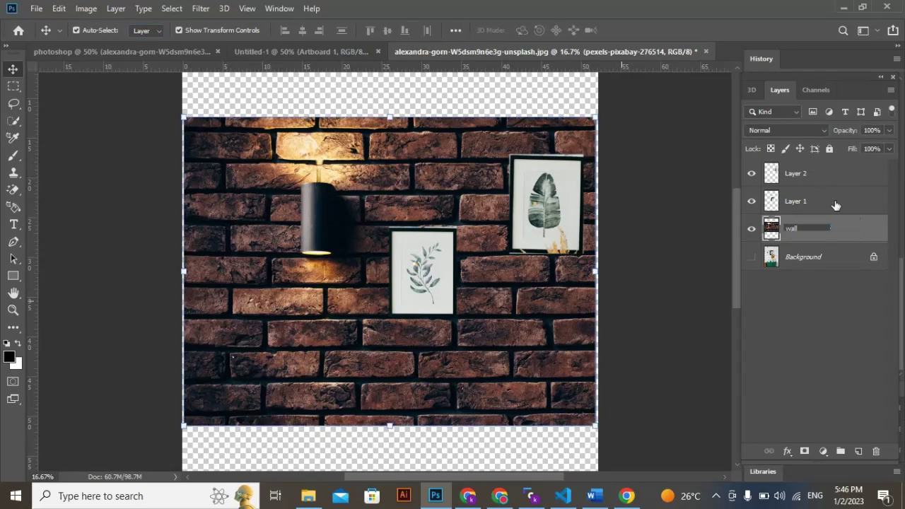
click(814, 203)
double_click(814, 202)
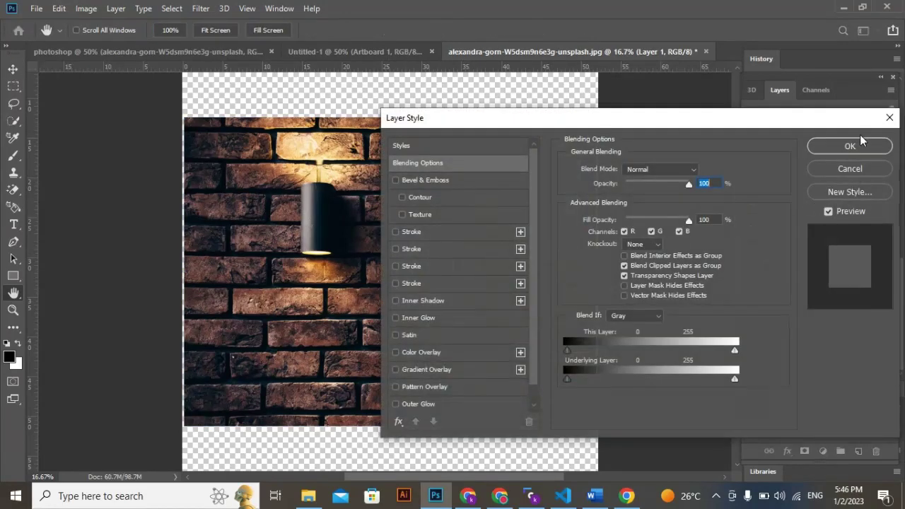
click(858, 144)
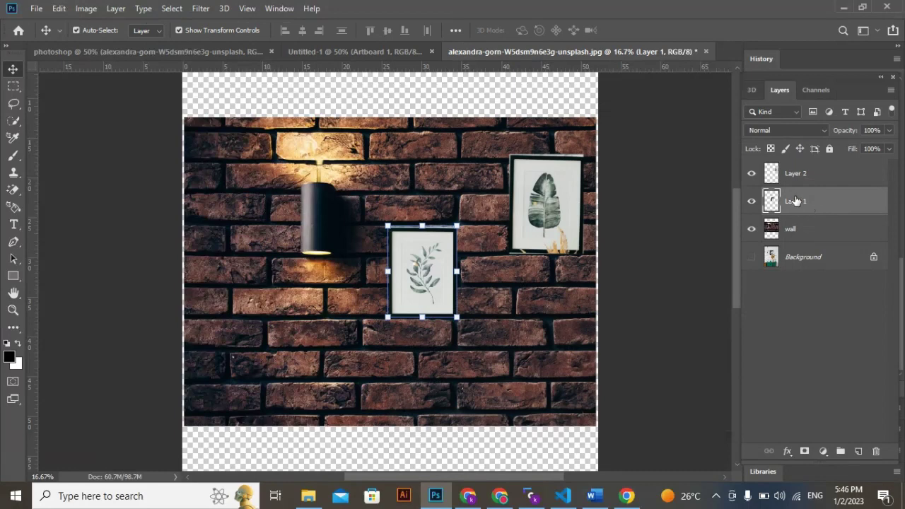
- Rename Layer 1 as picture 1 and Layer 2 as picture 2
double_click(796, 200)
key(BackSpace)
double_click(796, 172)
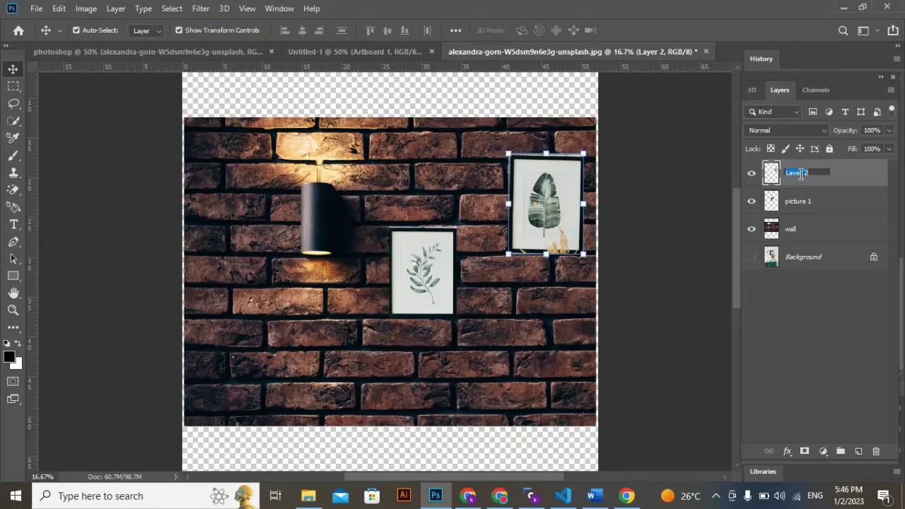
text(picture)
key(Return)
- Select the wall, picture 1 and picture 2 layers together
click(829, 211)
click(826, 239)
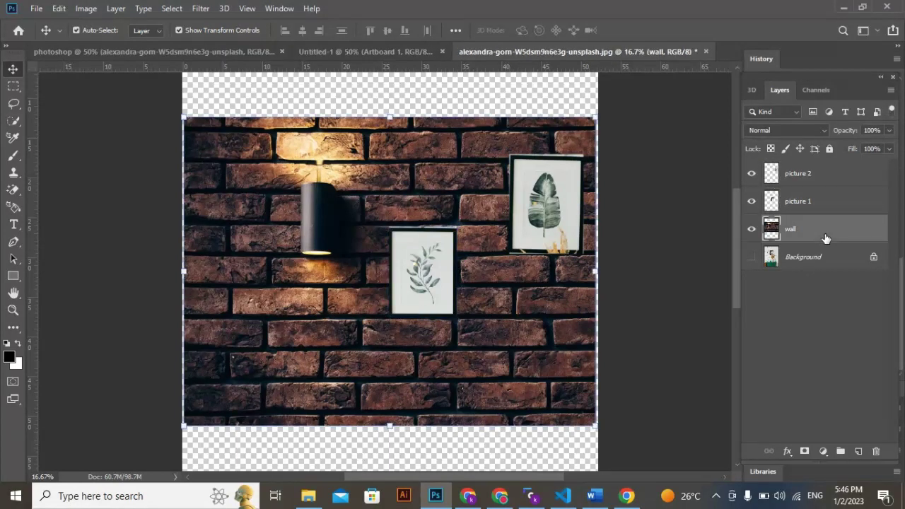
shift+click(818, 203)
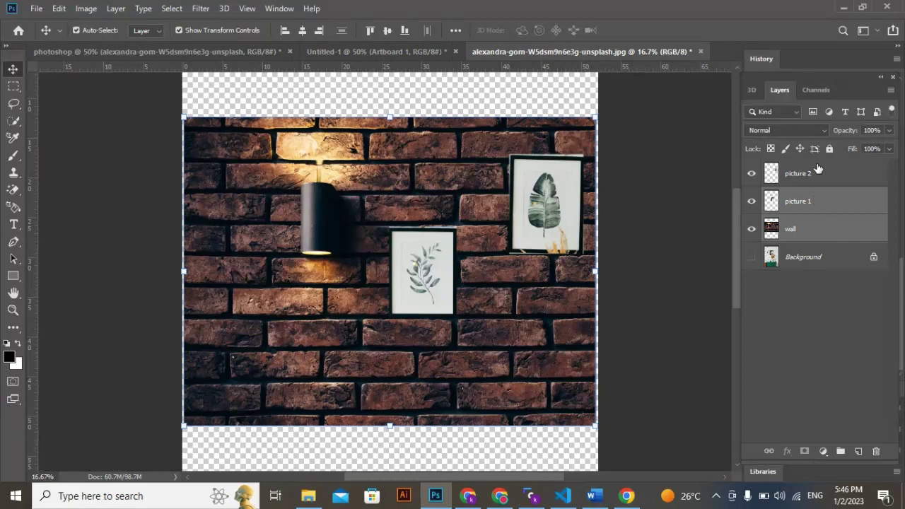
shift+click(818, 170)
- Try converting the three selected layers to a smart object, and undo the conversion
right_click(818, 170)
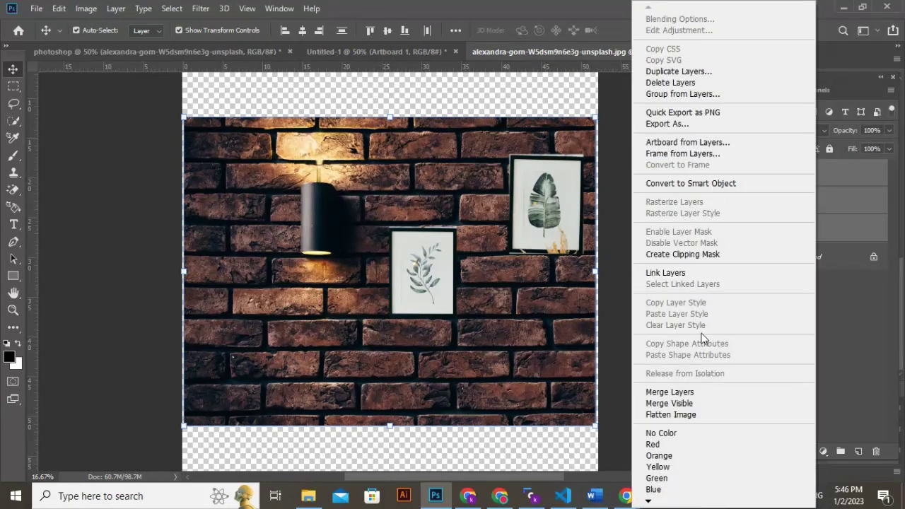
click(713, 182)
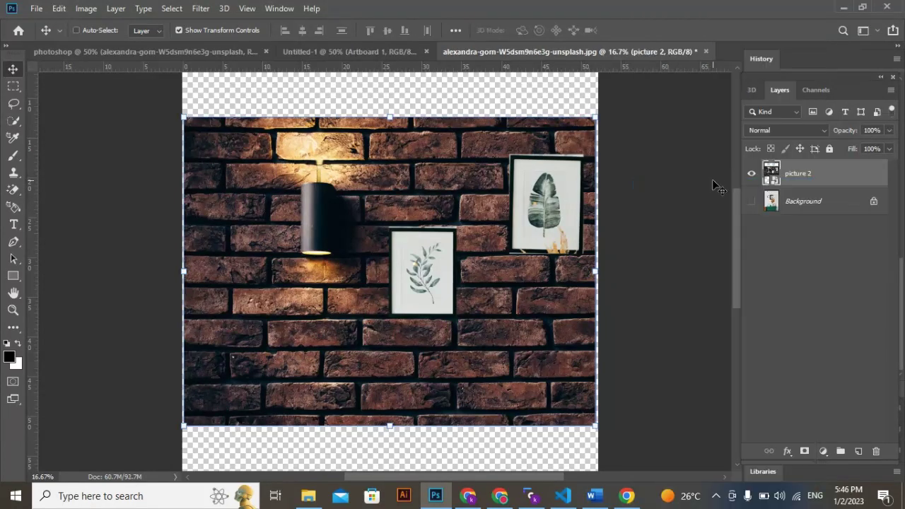
key(ctrl+z)
- Group the wall, picture 1 and picture 2 layers, expand the group to show its layers, and deselect it
key(ctrl+g)
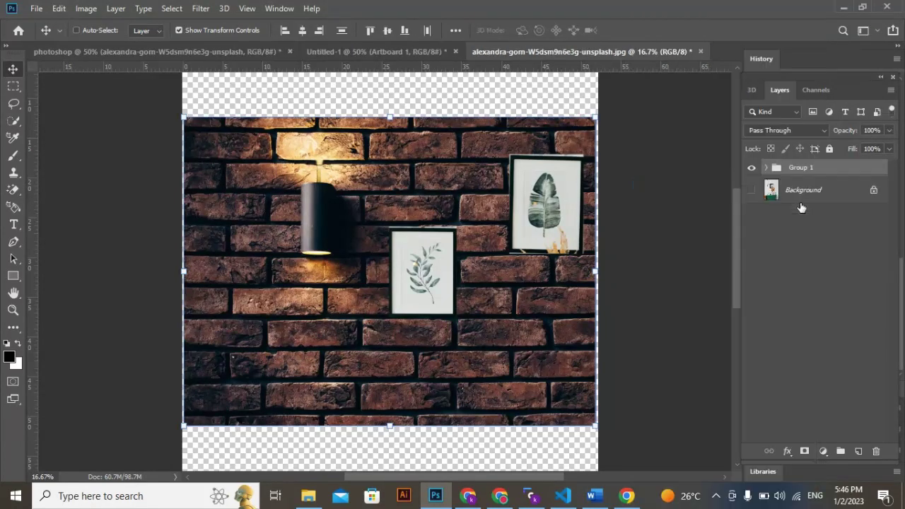
click(766, 167)
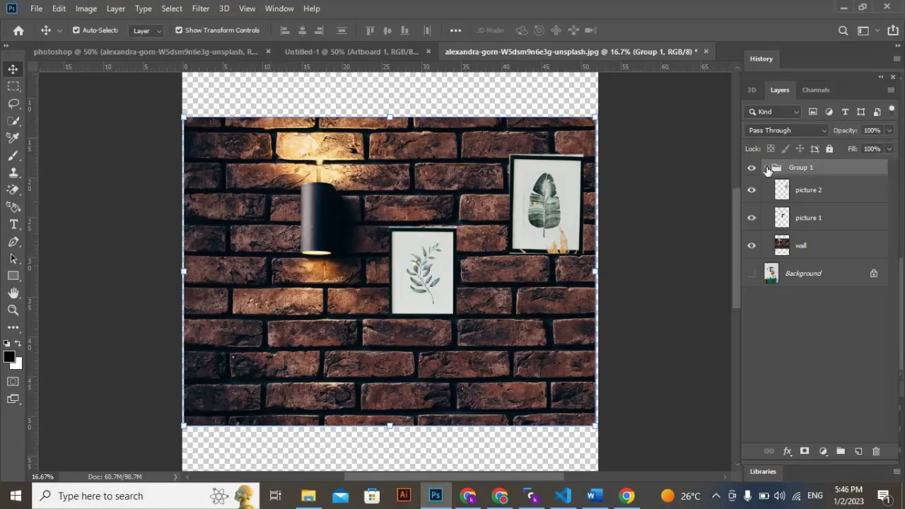
click(714, 193)
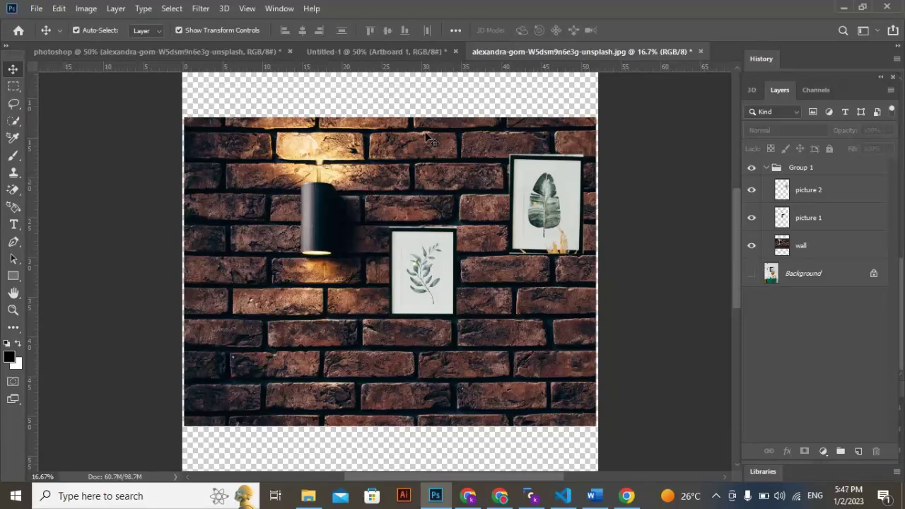
click(534, 501)
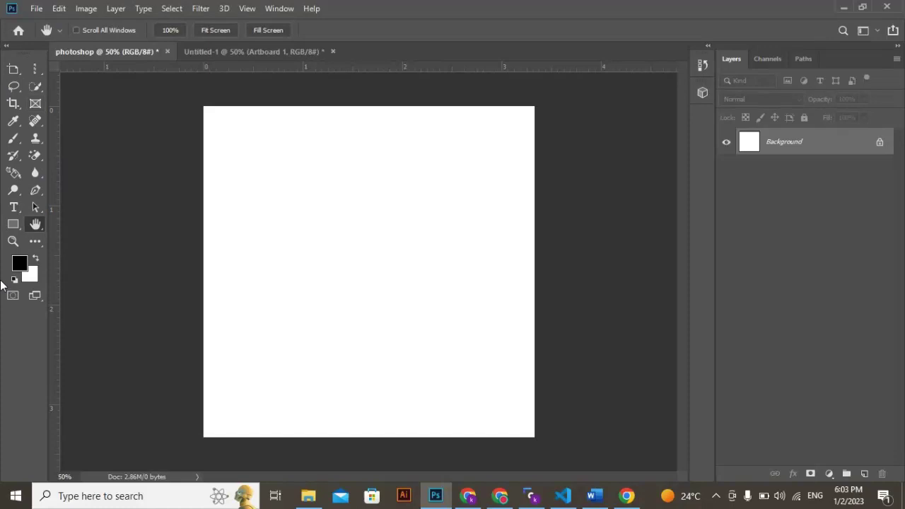
- Switch from the Essentials workspace to the 3D workspace
click(280, 9)
mouse_move(321, 25)
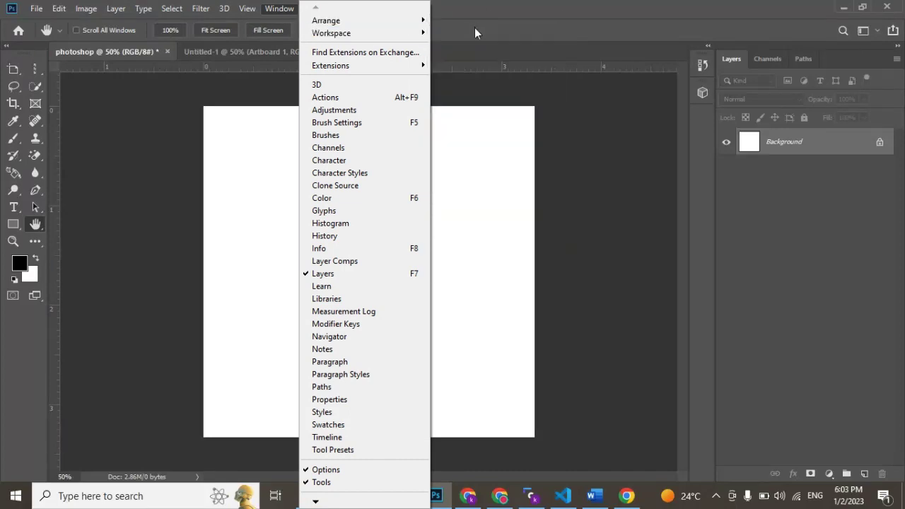
mouse_move(400, 39)
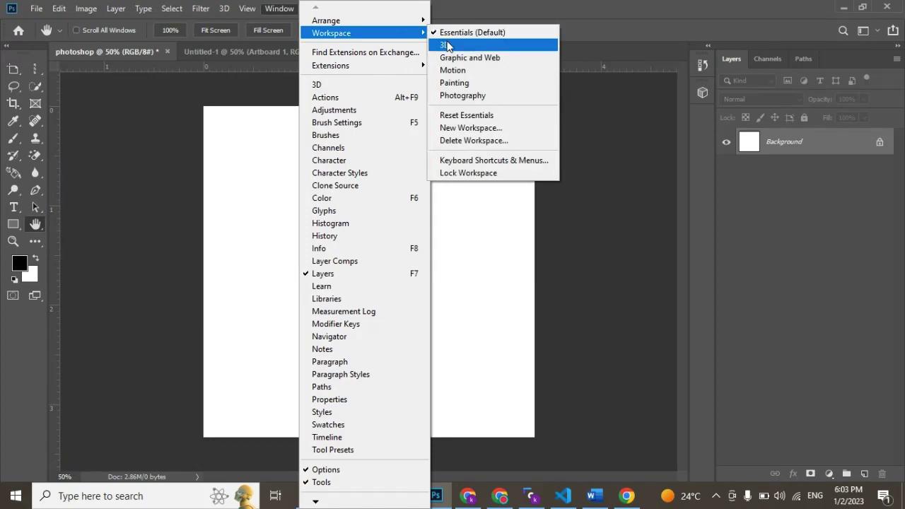
click(448, 45)
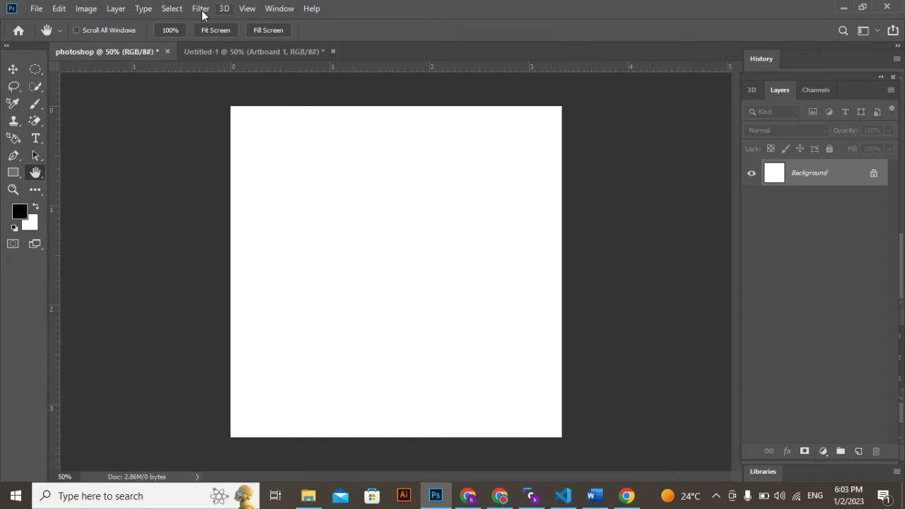
- Change the workspace to Graphic and Web
click(274, 8)
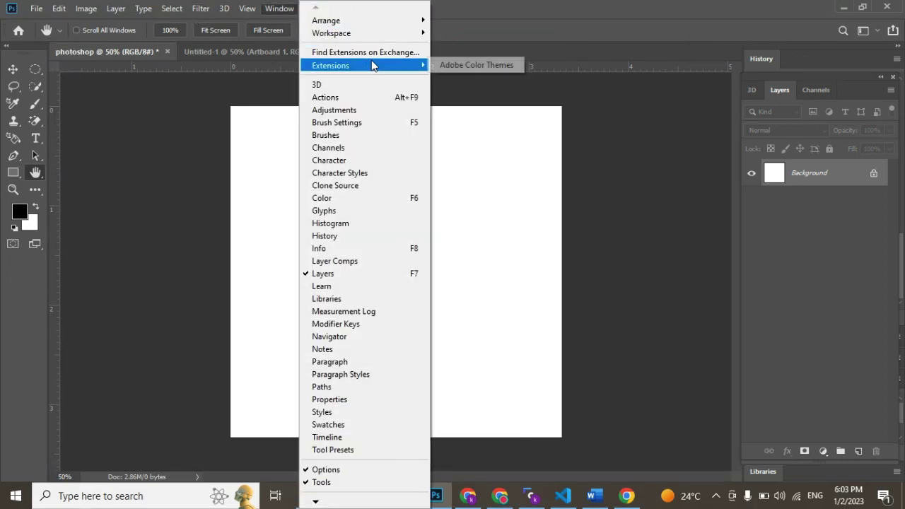
mouse_move(401, 40)
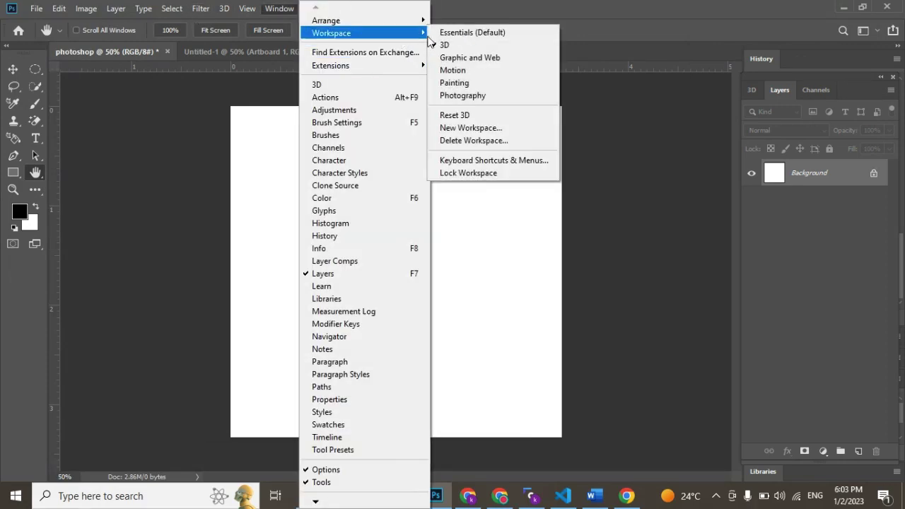
click(436, 59)
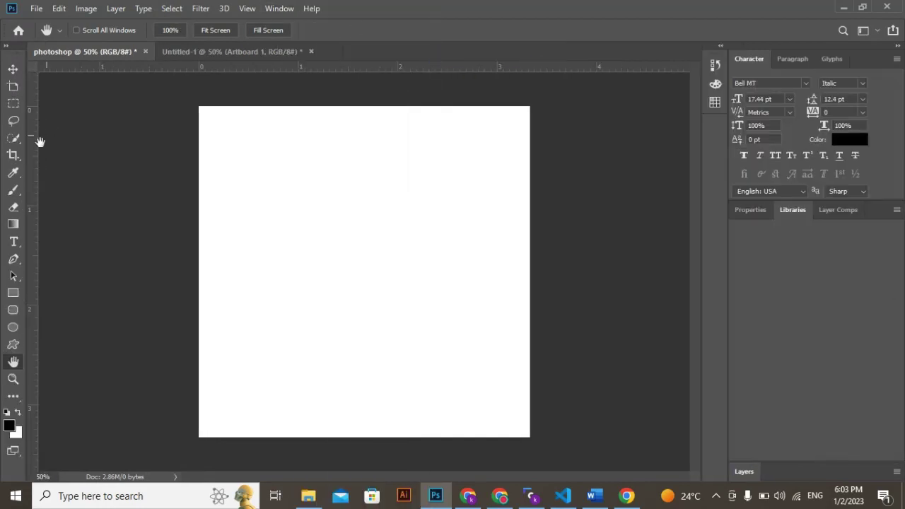
- Switch the workspace from Graphic and Web back to Essentials (Default)
click(279, 8)
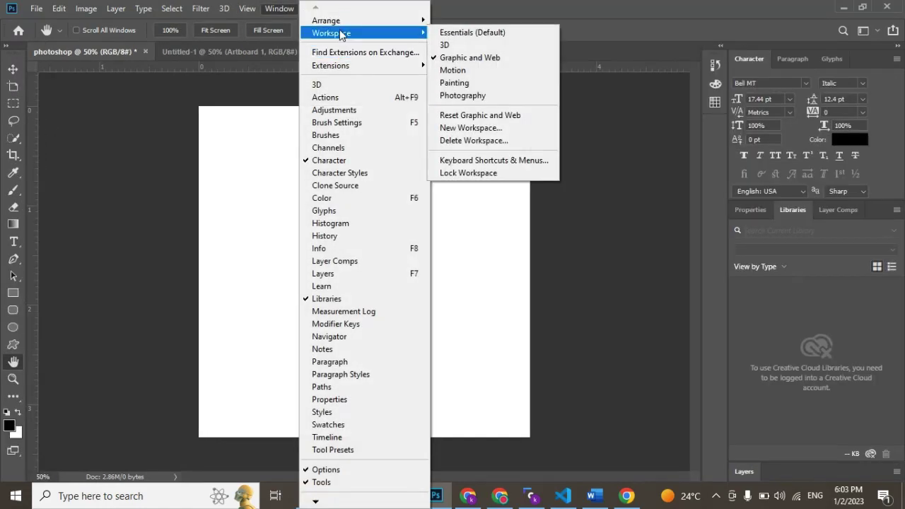
mouse_move(413, 33)
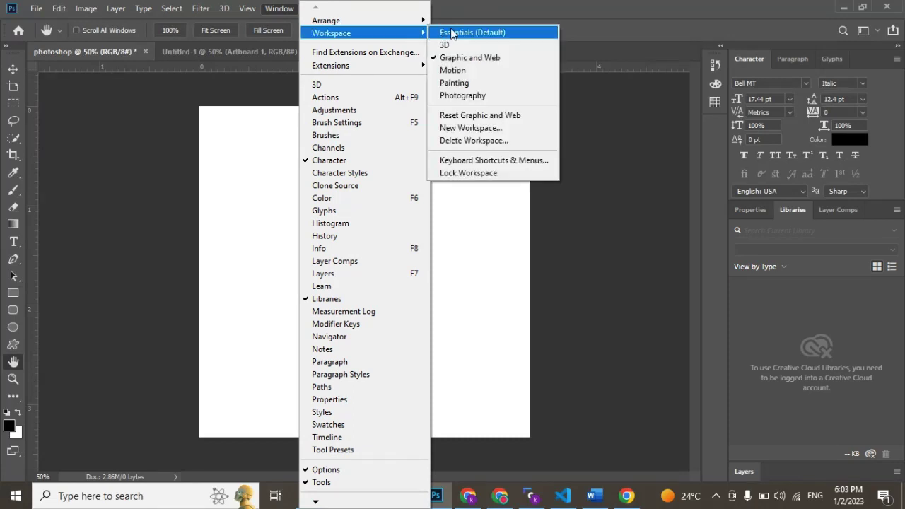
click(452, 33)
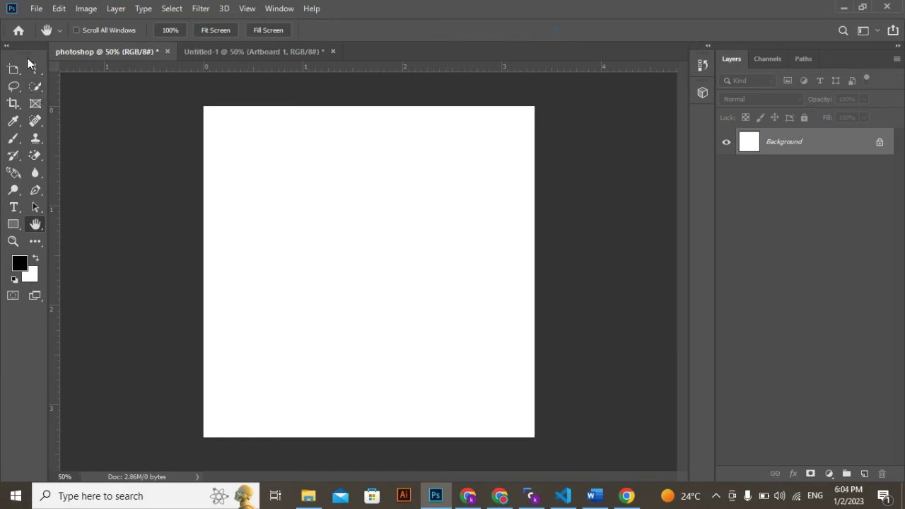
- Activate the Move Tool and switch from it to the Artboard Tool in the same tool group
click(13, 68)
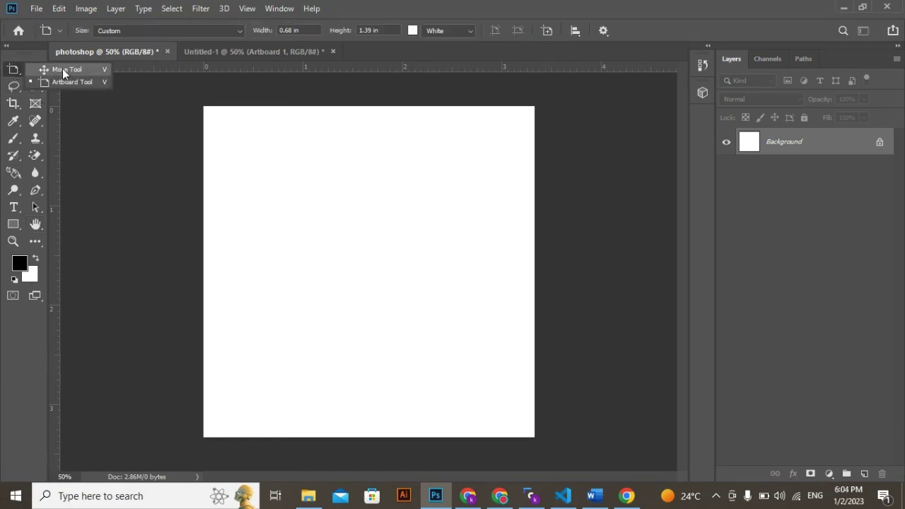
click(53, 65)
click(13, 69)
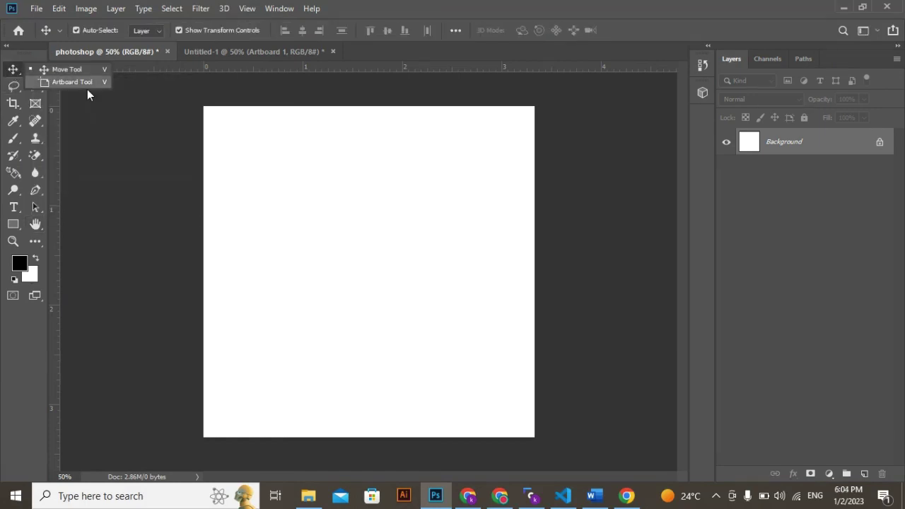
click(87, 83)
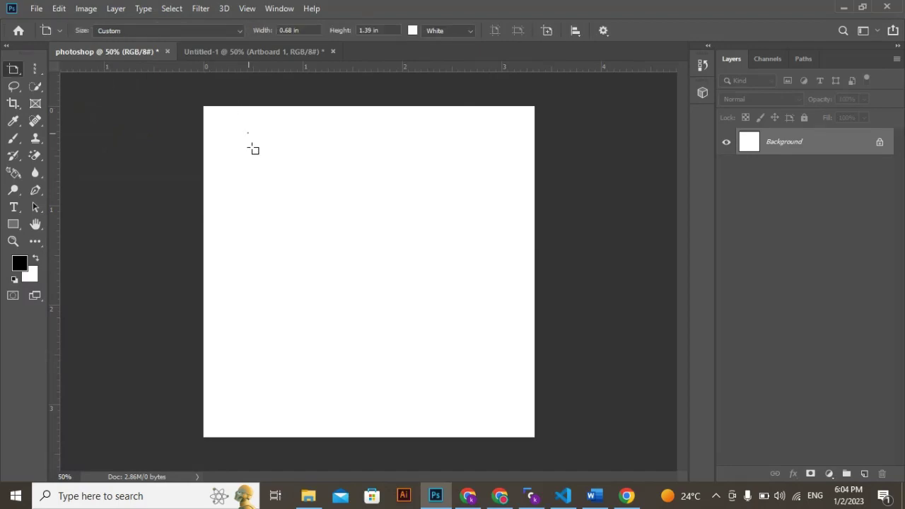
drag(247, 132, 318, 287)
key(ctrl+z)
click(9, 75)
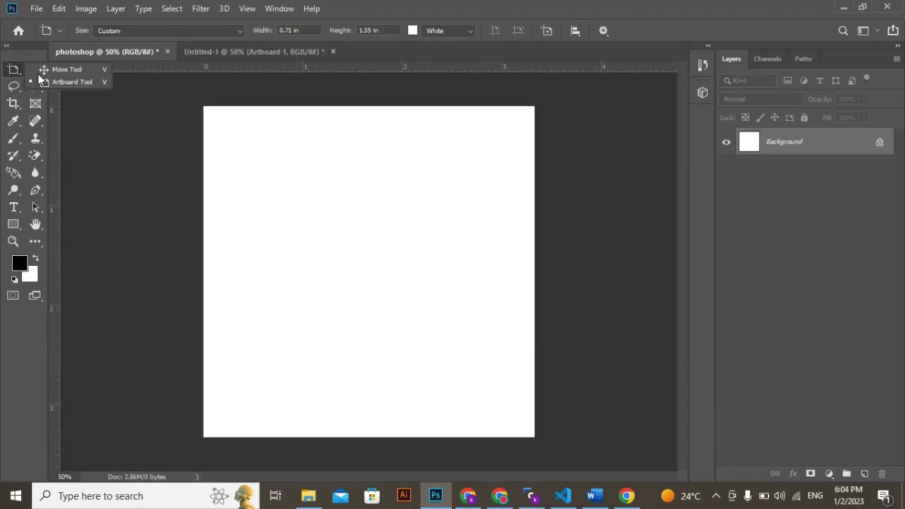
click(54, 75)
- Activate the Elliptical Marquee tool
click(34, 71)
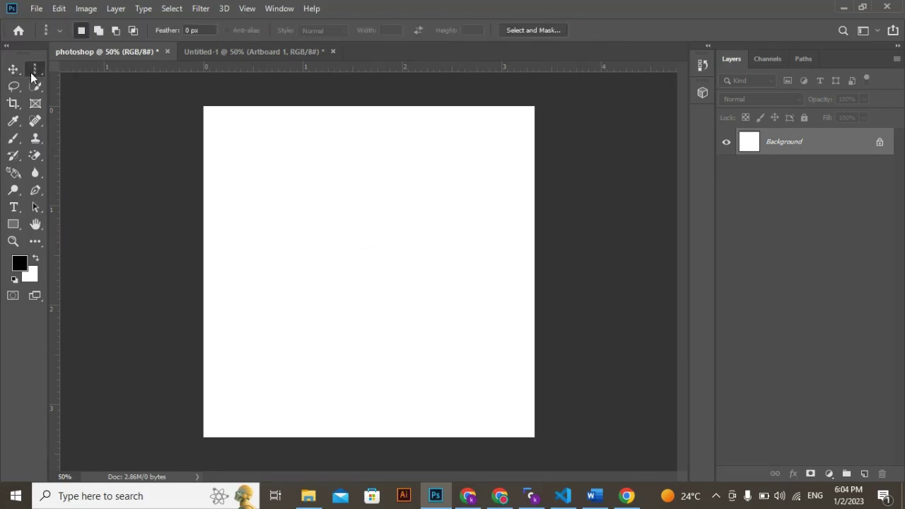
click(67, 72)
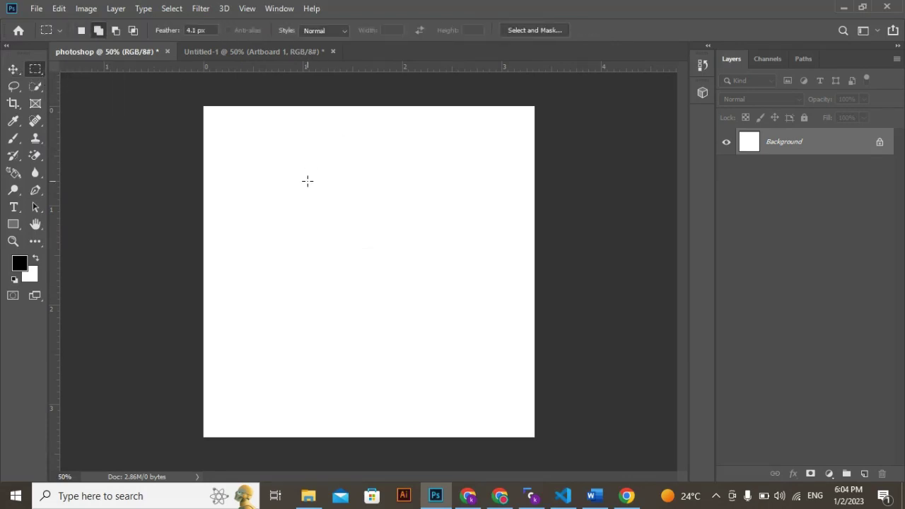
click(34, 68)
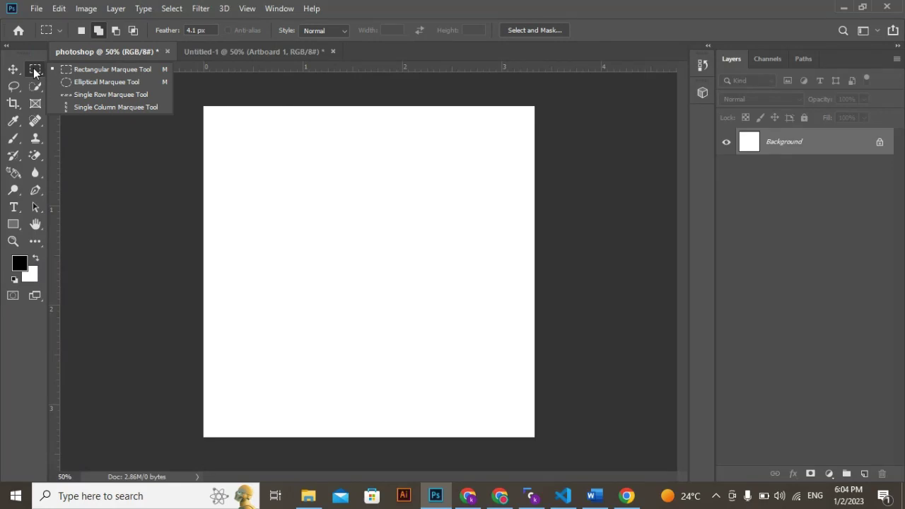
click(110, 83)
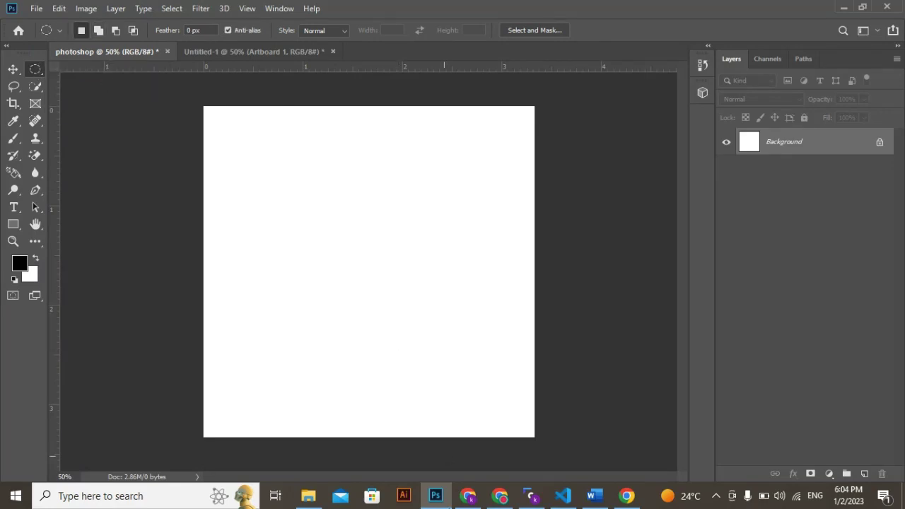
- Place the photo of the moon above a mountain from the Downloads folder onto the white canvas
click(308, 496)
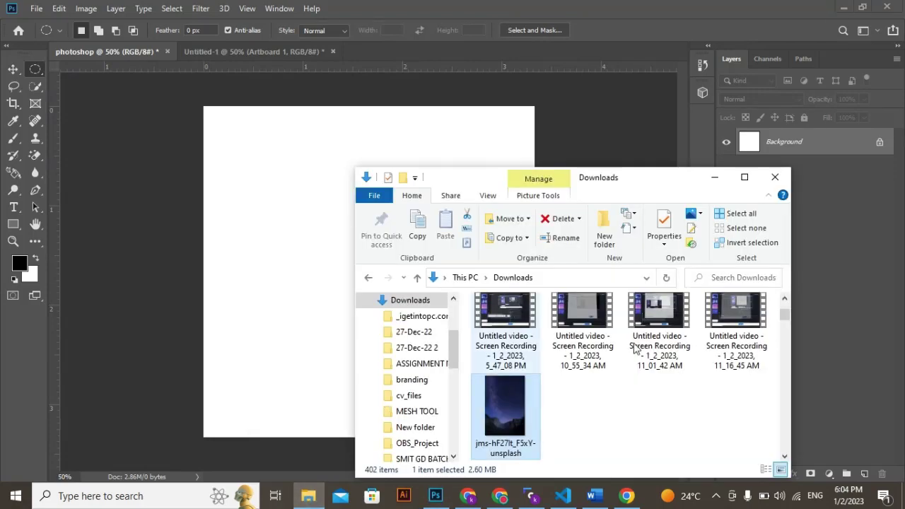
click(785, 299)
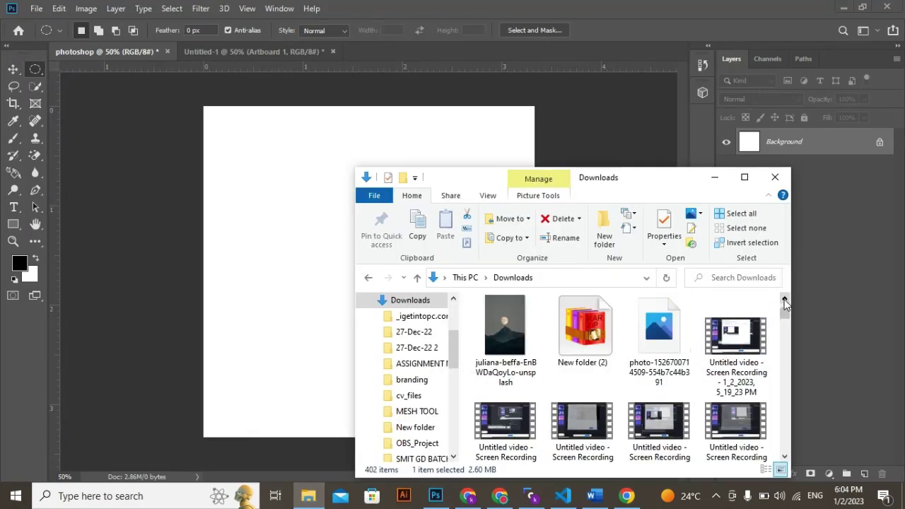
click(785, 300)
drag(722, 335, 314, 275)
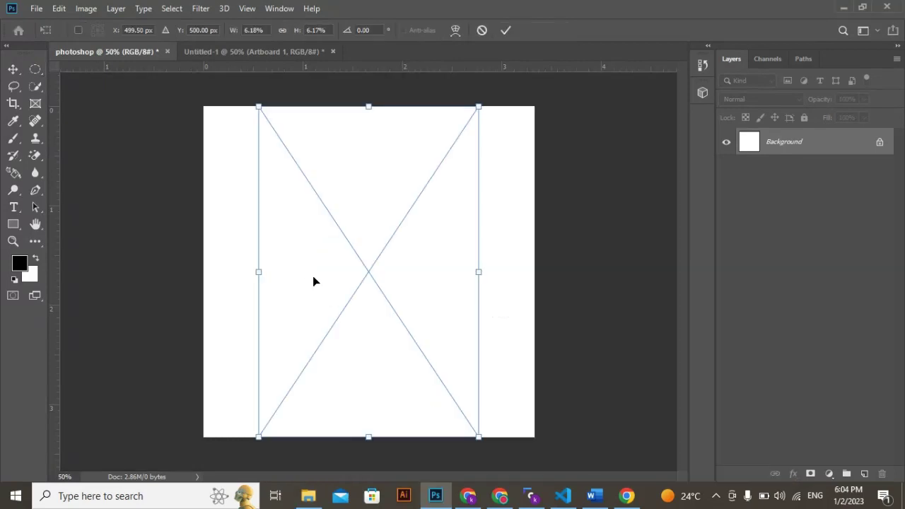
- Switch to Chrome and open the unsplash.com website in a maximized window
mouse_move(468, 498)
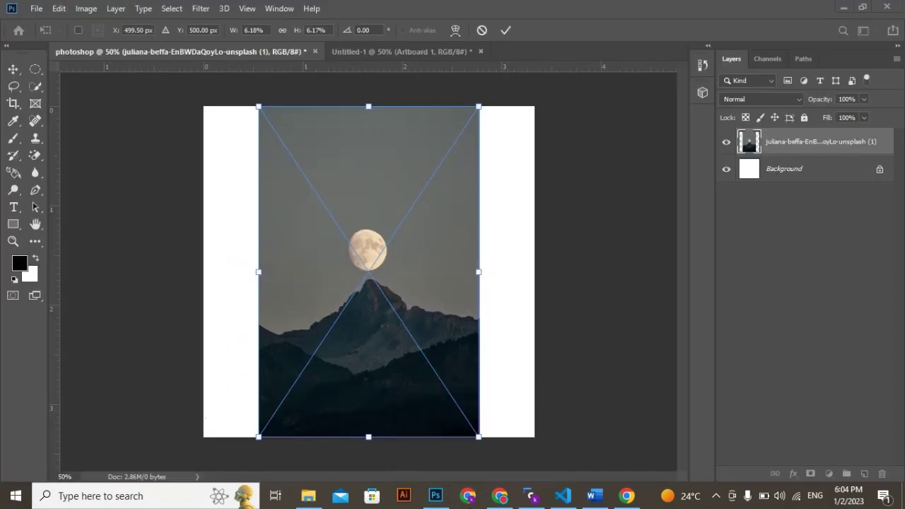
mouse_move(429, 505)
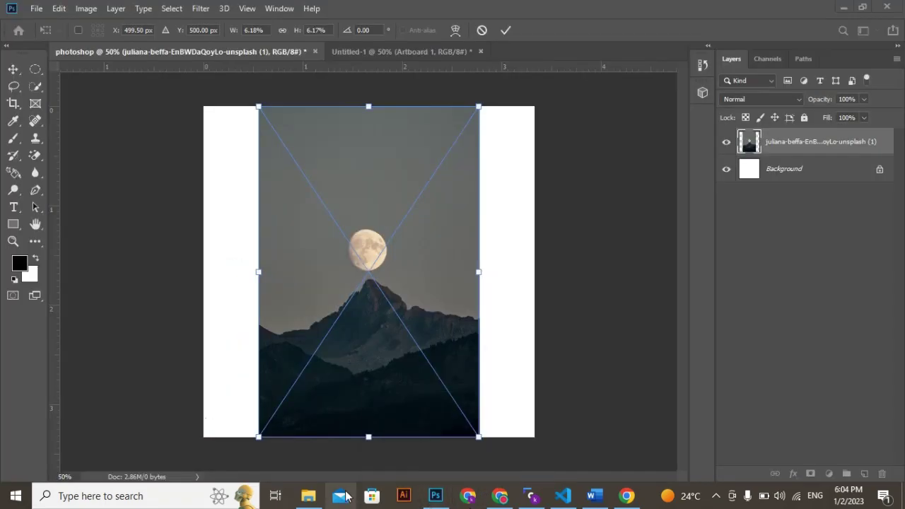
click(467, 499)
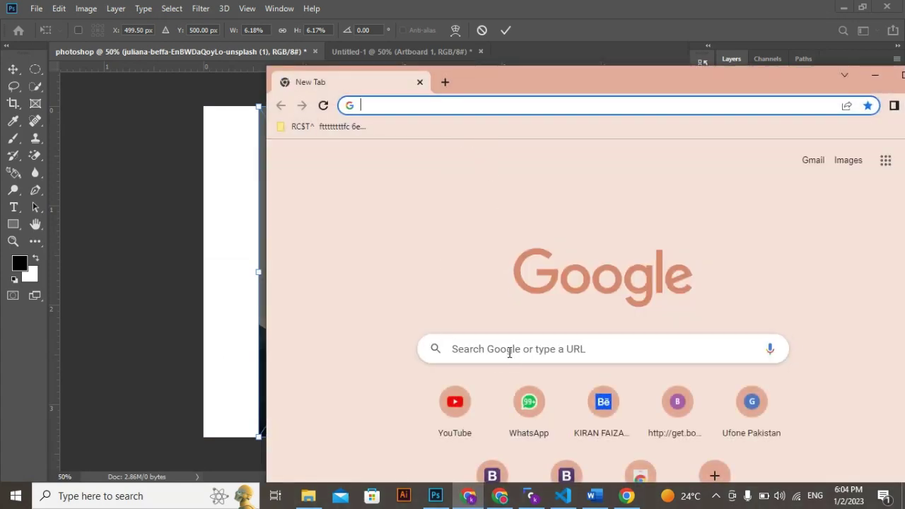
click(509, 348)
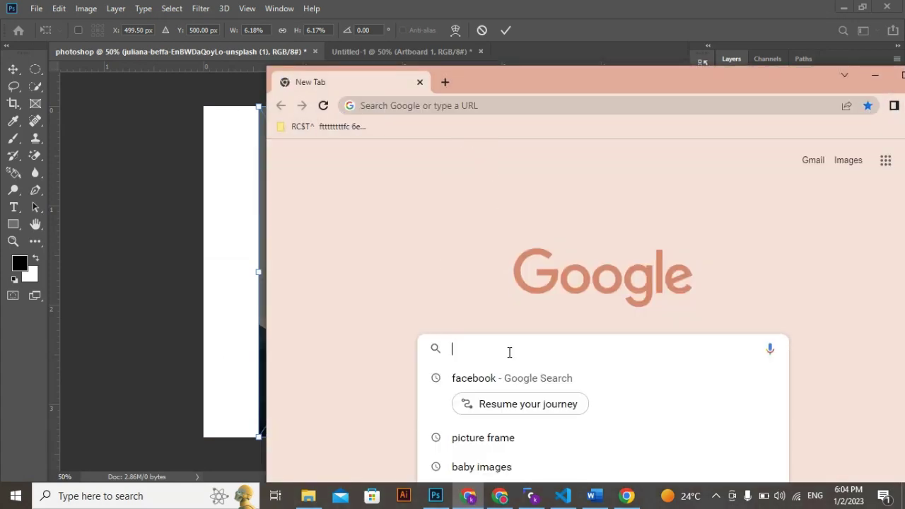
double_click(895, 70)
text(uns)
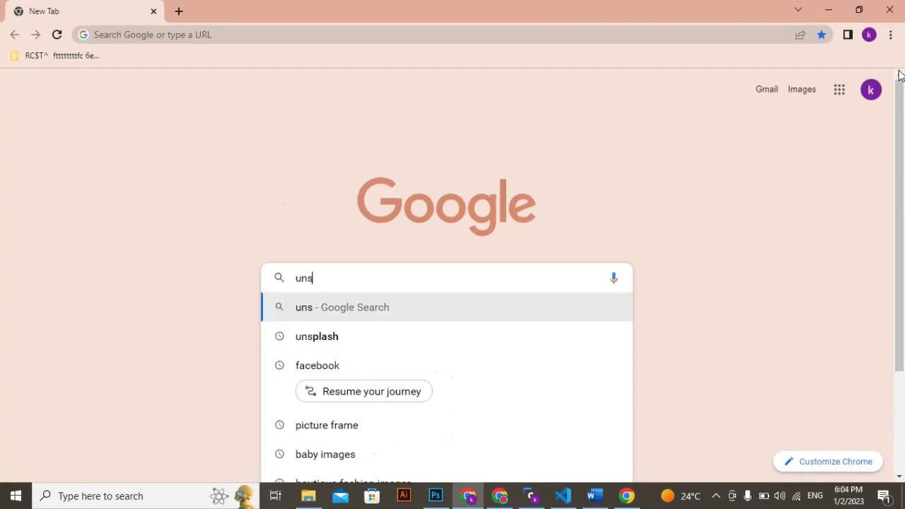
text(plash.)
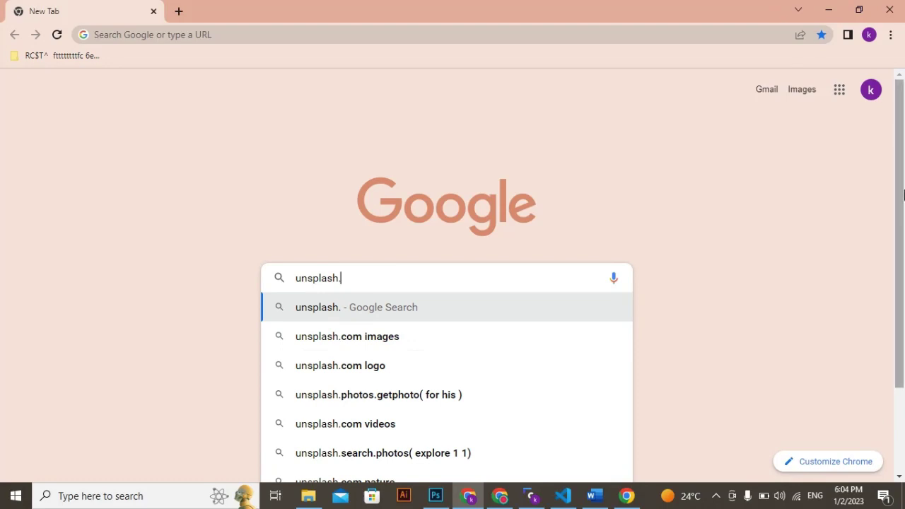
text(com)
key(Return)
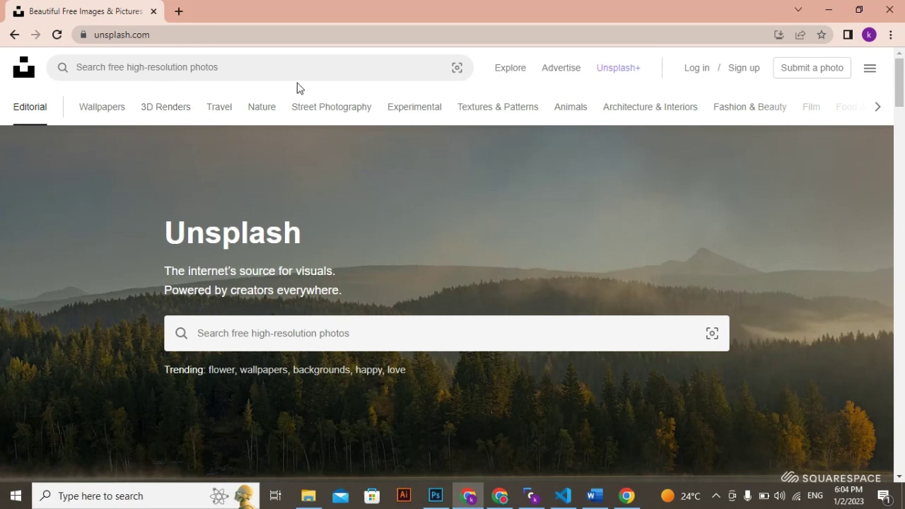
- Open the Nature category on Unsplash and browse down through its photos
click(97, 117)
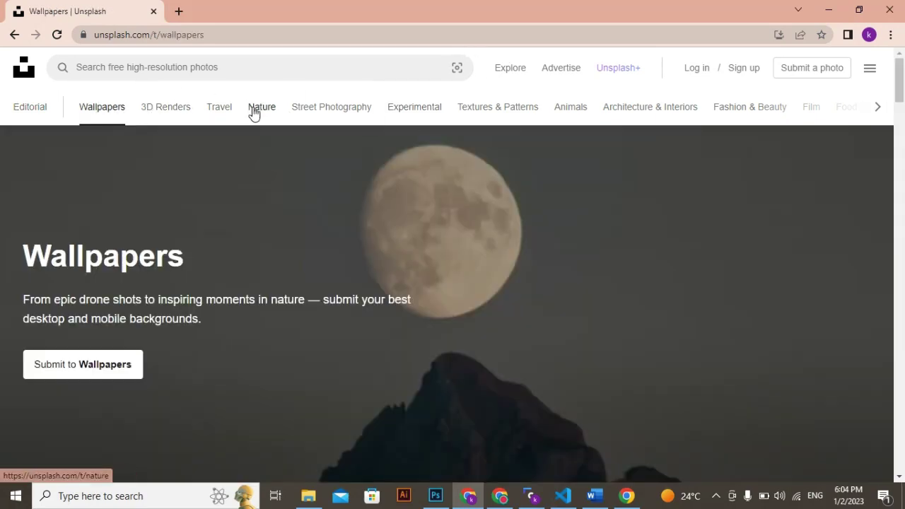
click(259, 108)
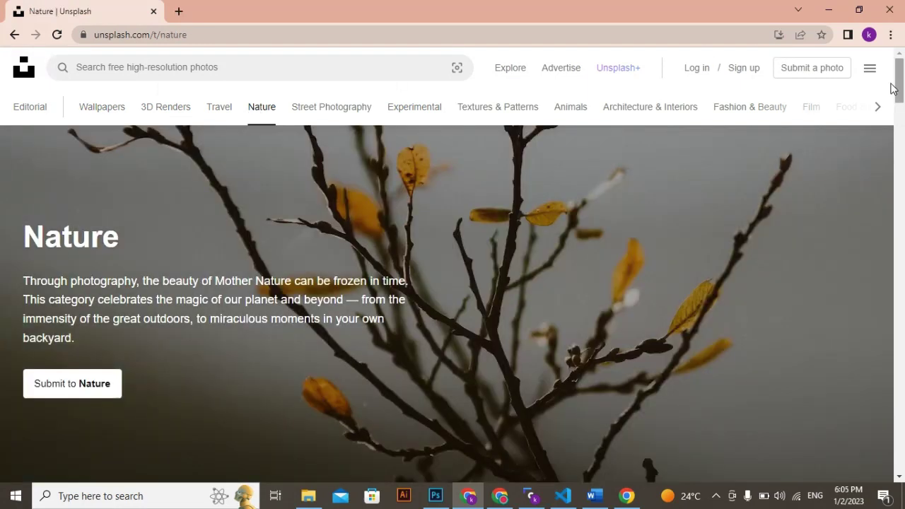
drag(893, 88, 903, 283)
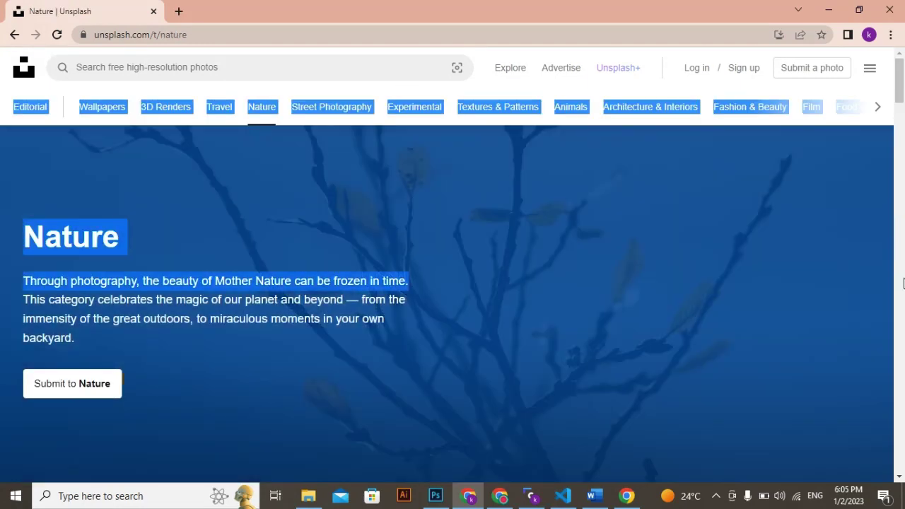
click(863, 192)
drag(903, 96, 903, 203)
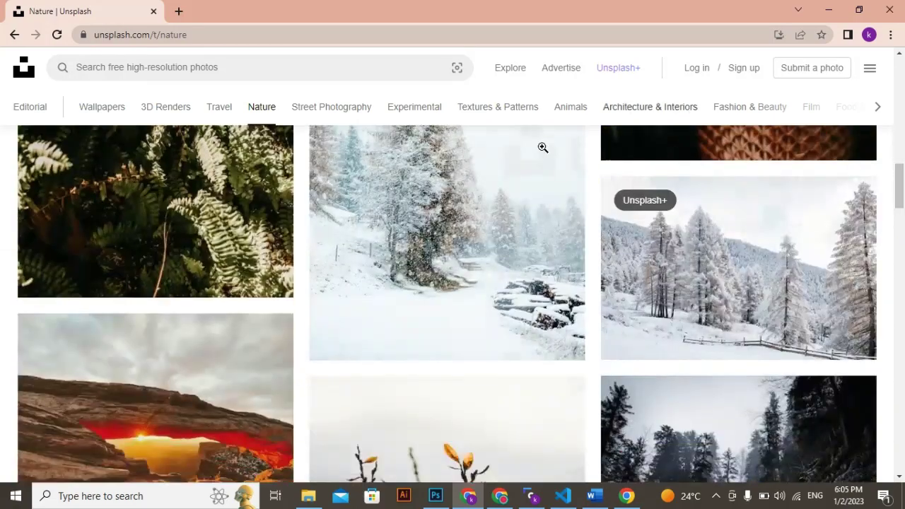
- Download the free photo of sunlit dark-green ferns and return to Photoshop
click(521, 185)
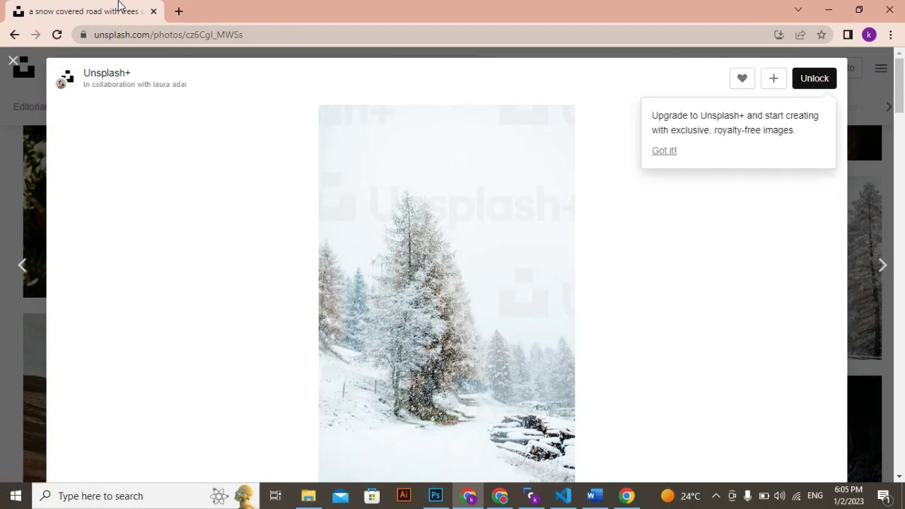
click(13, 59)
click(110, 185)
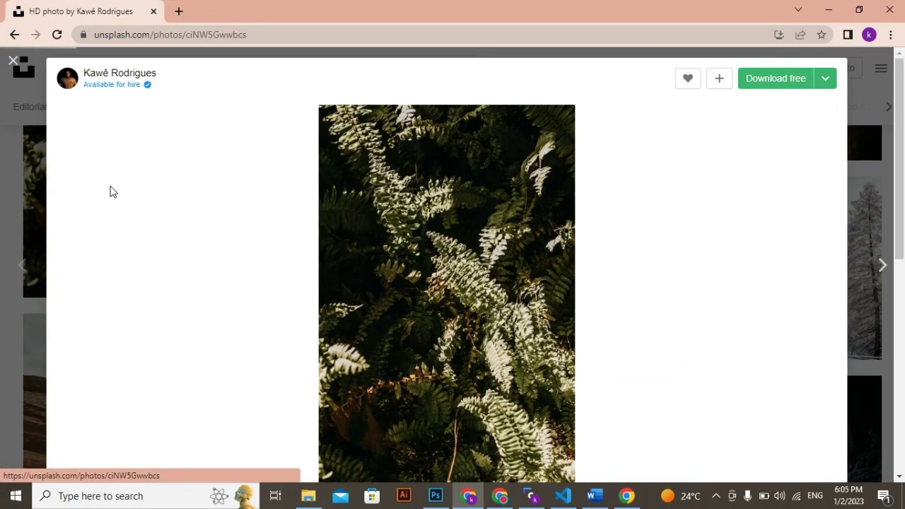
click(770, 81)
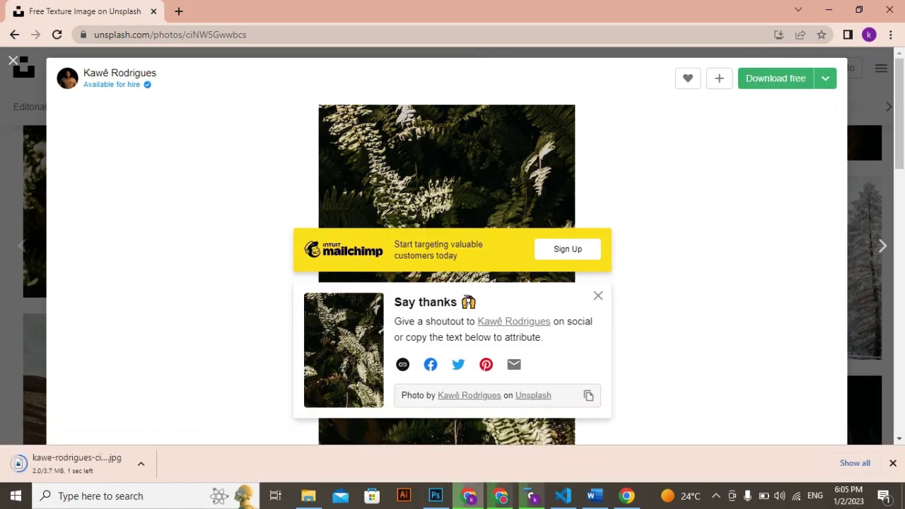
click(831, 10)
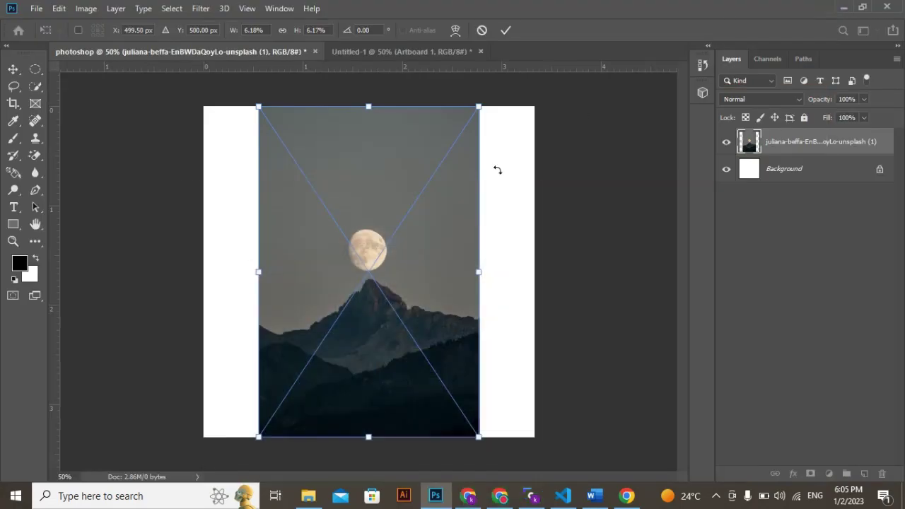
- Confirm the placement of the moon and mountain photo and rasterize its layer
key(Return)
key(m)
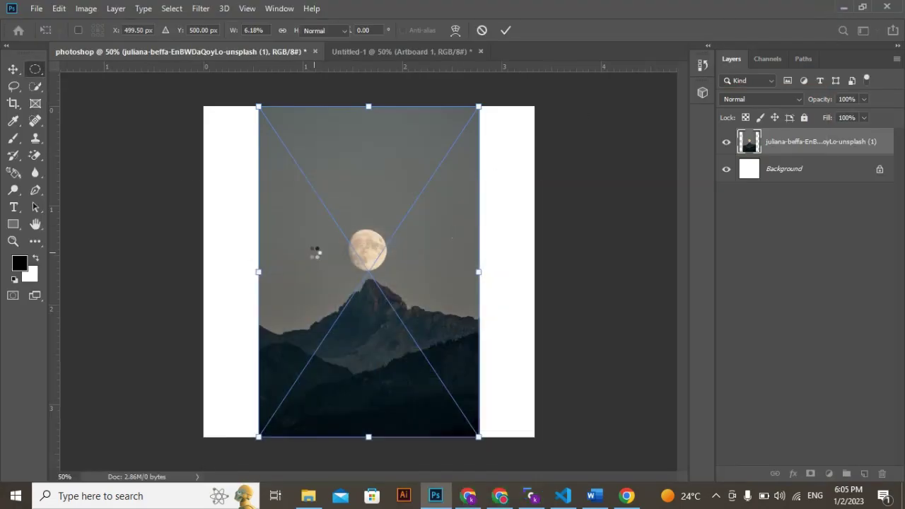
right_click(793, 151)
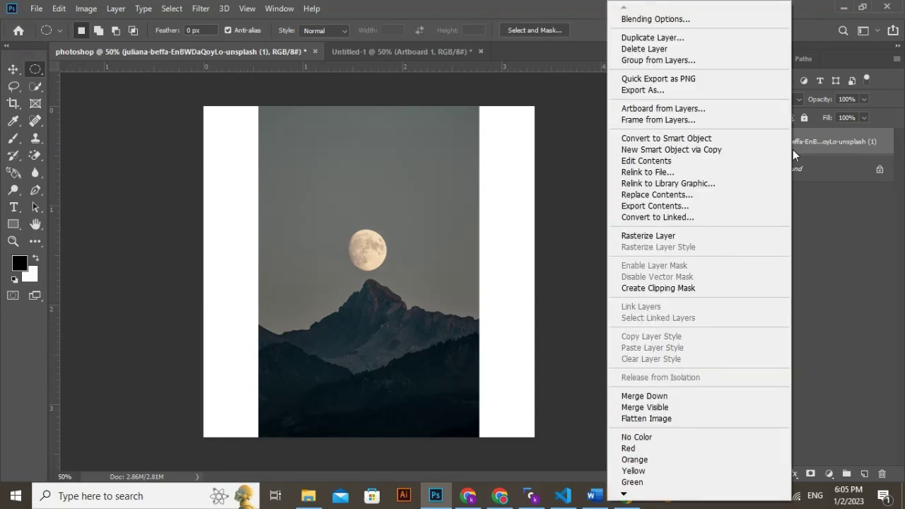
click(673, 239)
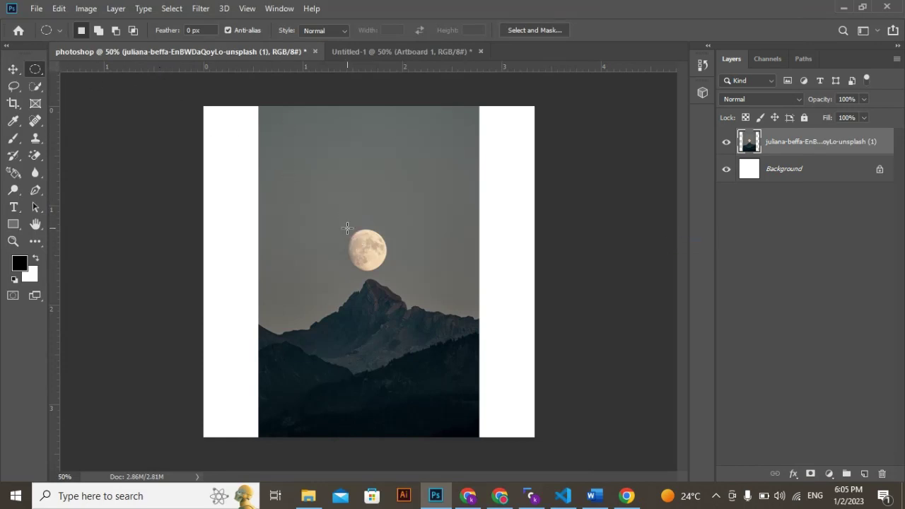
- Copy the moon to its own layer using an elliptical selection around it, and hide the moon and mountain photo layer
drag(347, 227, 386, 269)
key(ctrl+j)
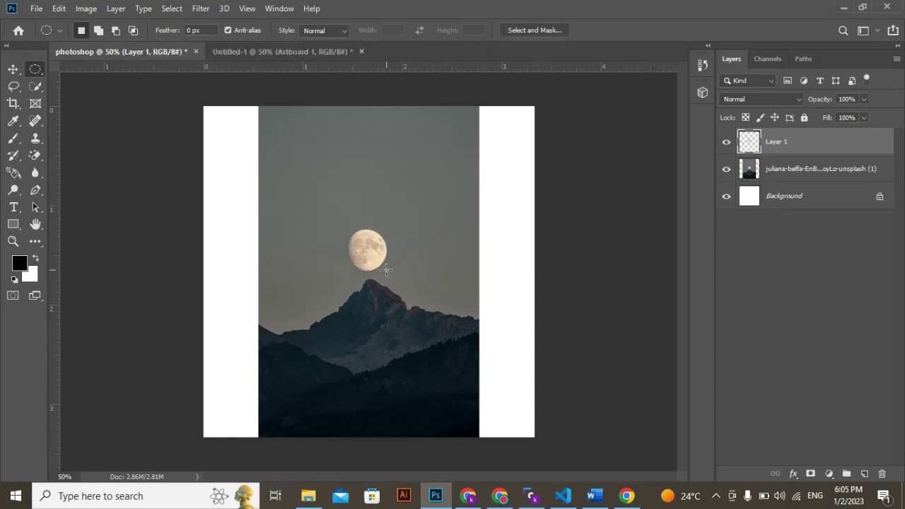
click(727, 169)
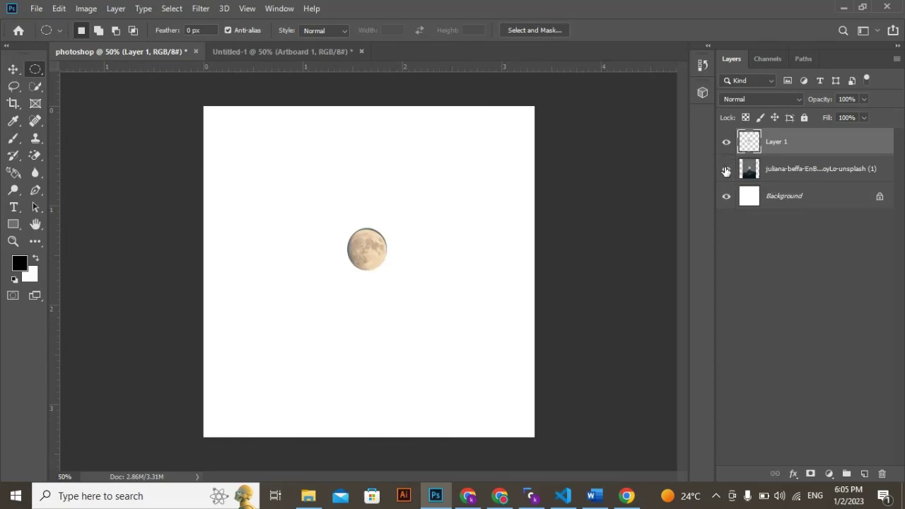
click(726, 169)
click(726, 170)
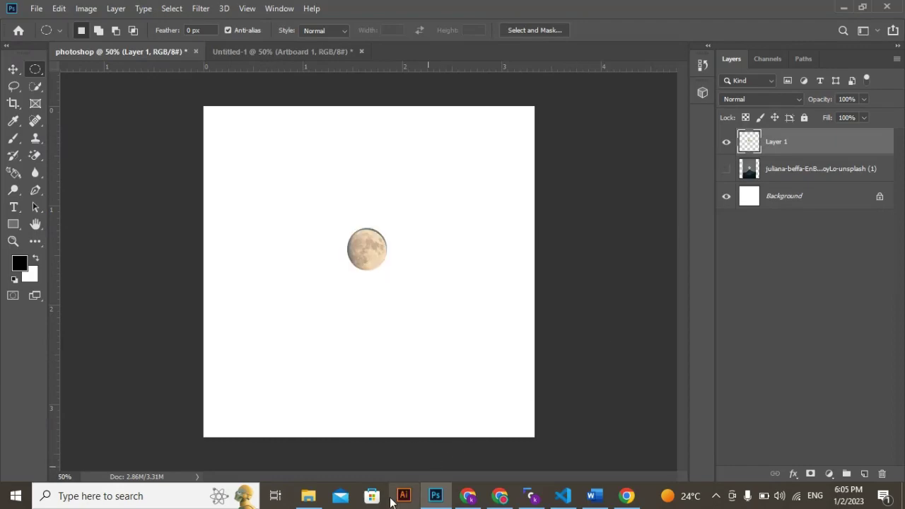
- Place the photo of a starry night sky over cliffs from the Downloads folder onto the canvas
mouse_move(311, 500)
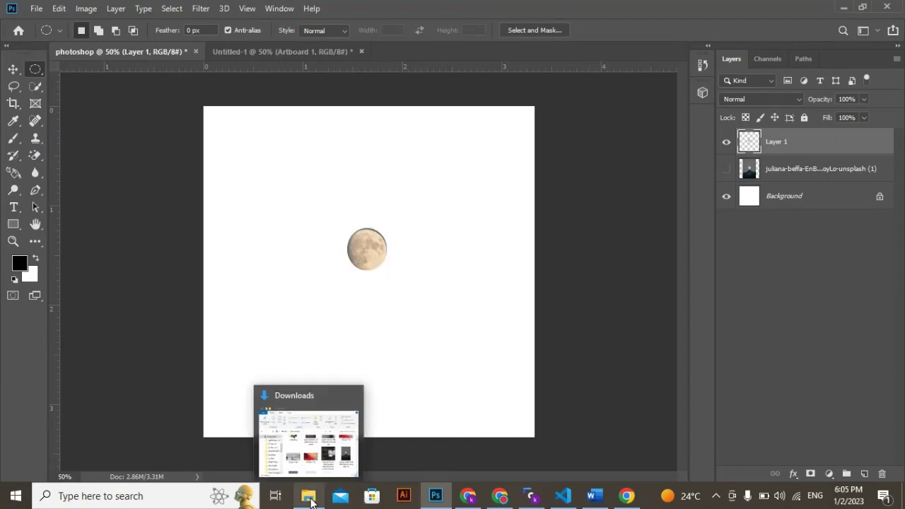
mouse_move(329, 445)
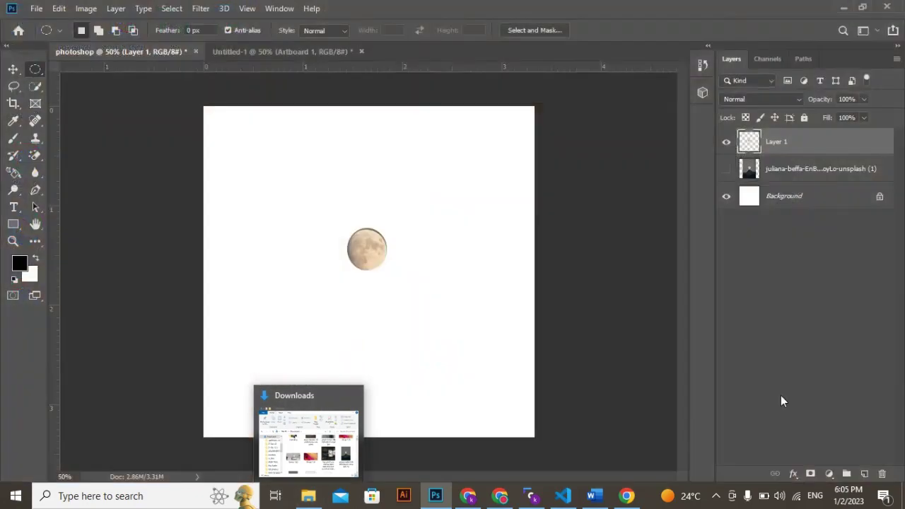
click(309, 498)
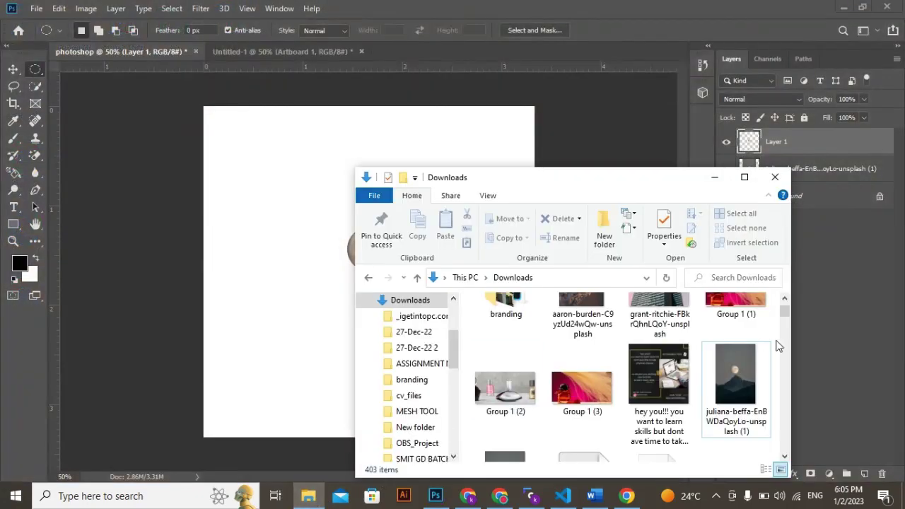
click(785, 456)
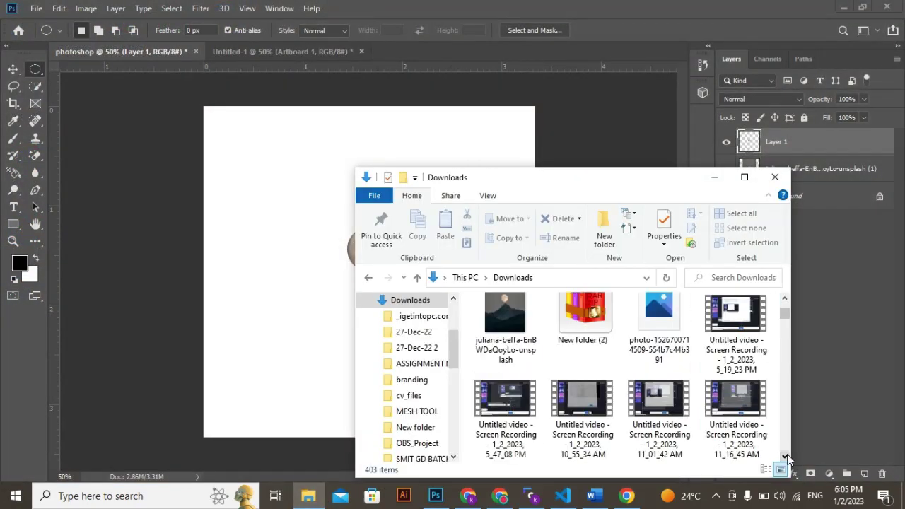
click(784, 456)
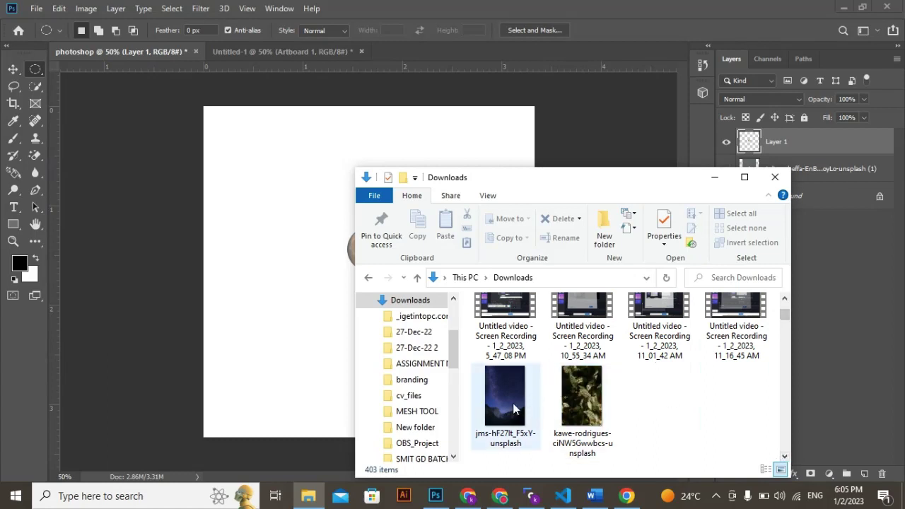
drag(513, 408, 313, 303)
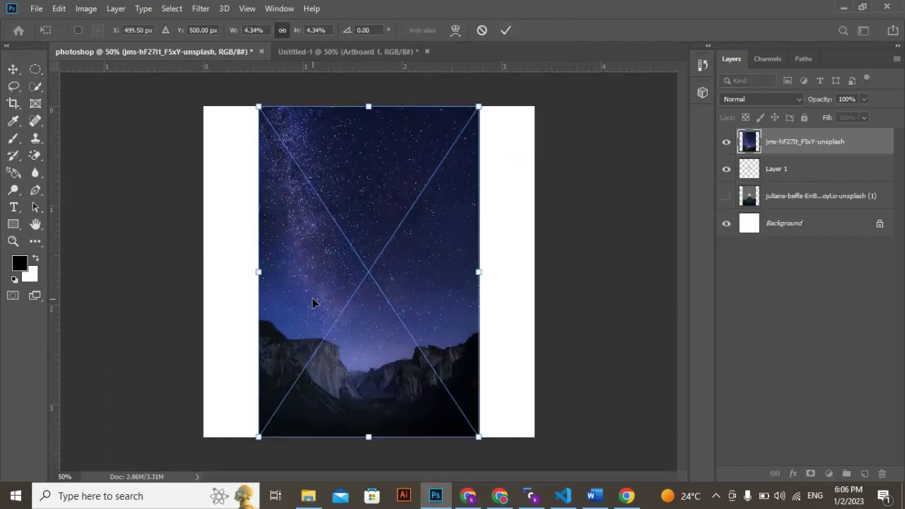
- Rasterize the starry night photo's layer and move the cut-out moon layer above it
key(m)
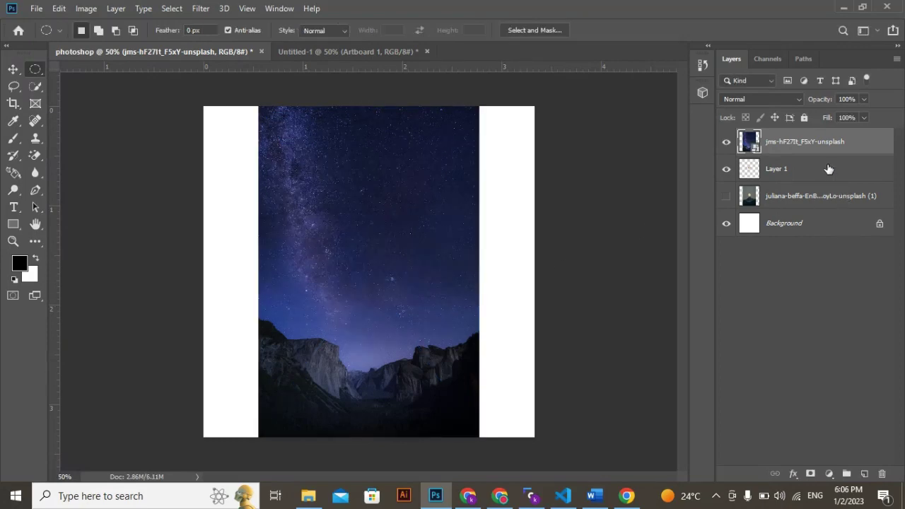
right_click(796, 144)
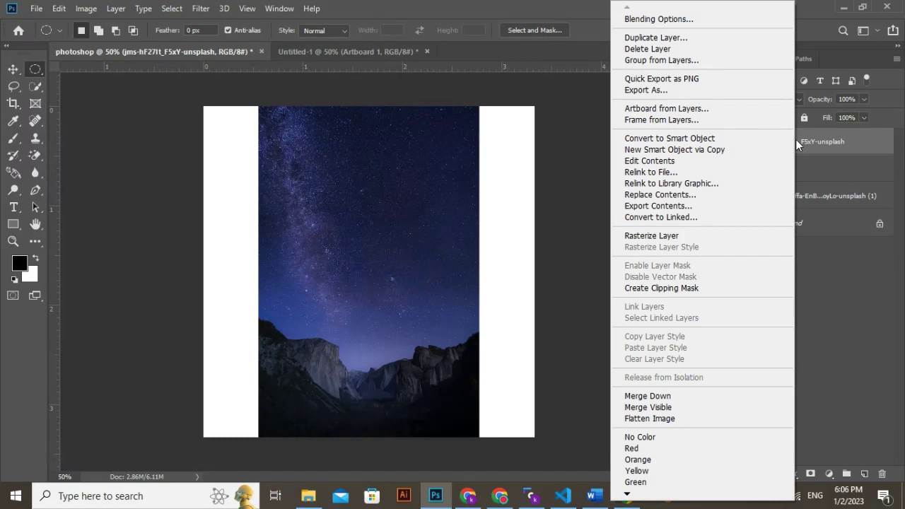
click(659, 236)
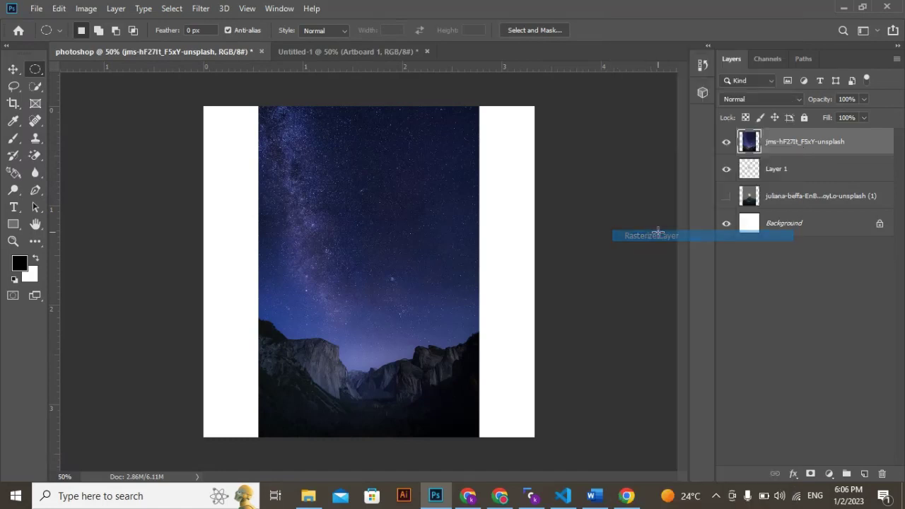
click(816, 174)
drag(816, 174, 816, 138)
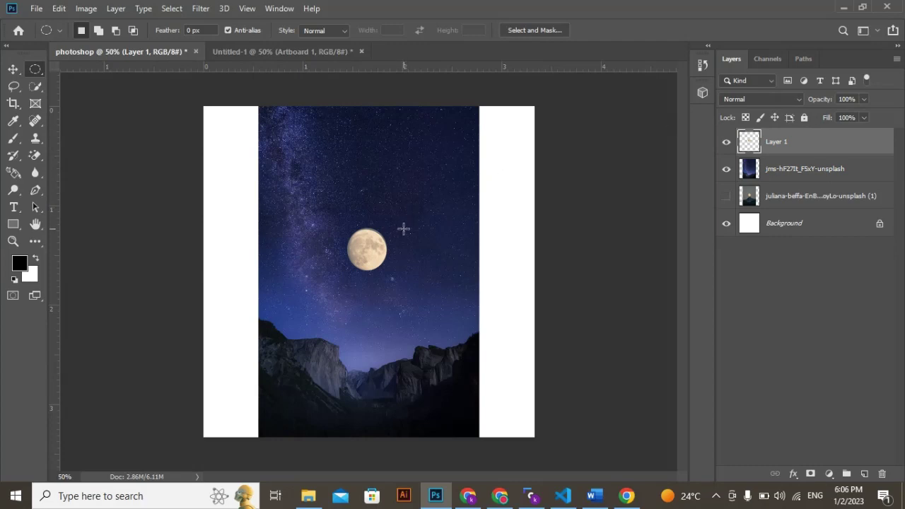
- Enlarge the moon to about 178% and position it in the upper-left part of the starry sky
key(v)
drag(377, 241, 351, 201)
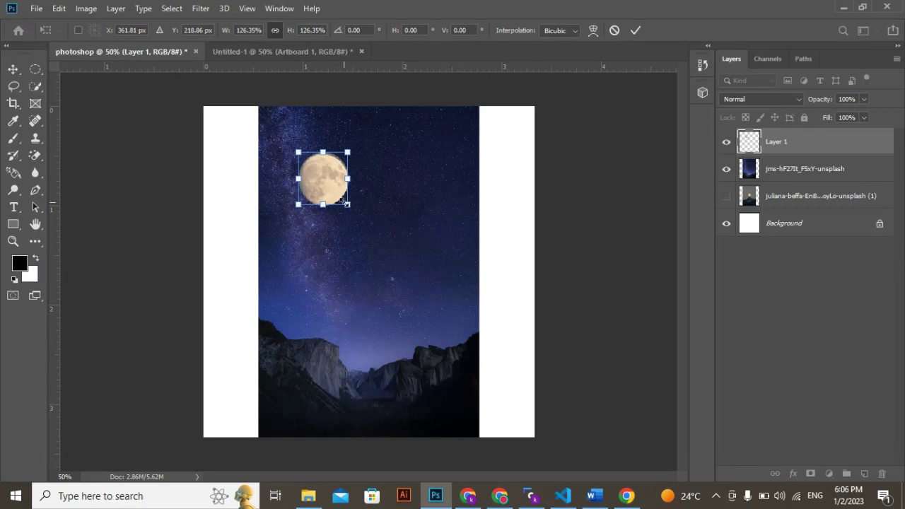
drag(345, 203, 331, 240)
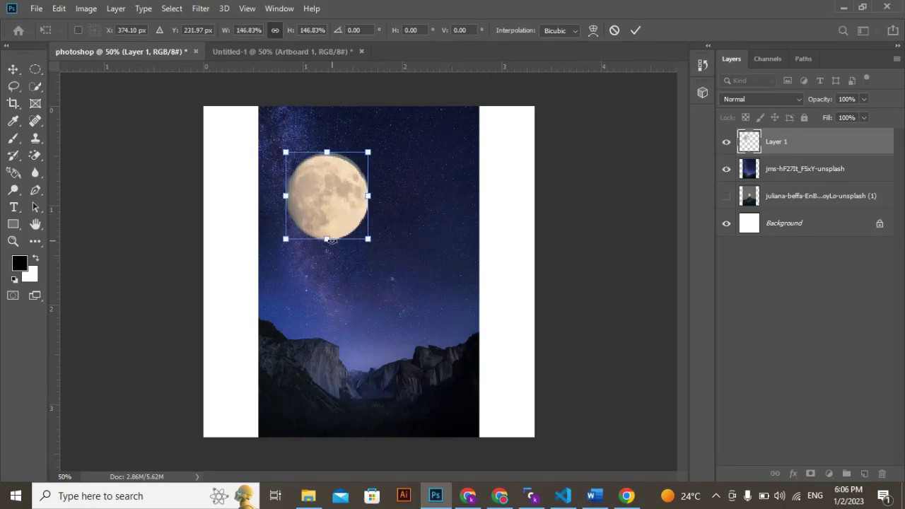
key(ctrl+z)
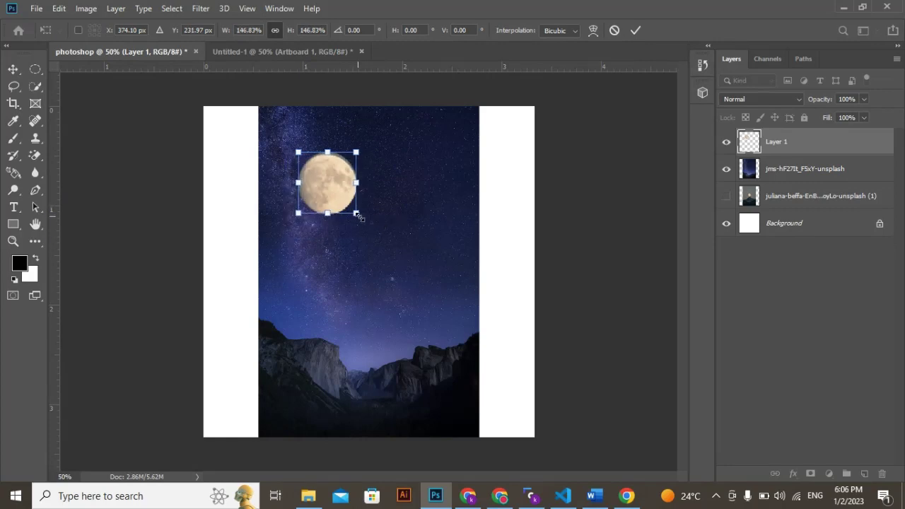
drag(356, 213, 376, 234)
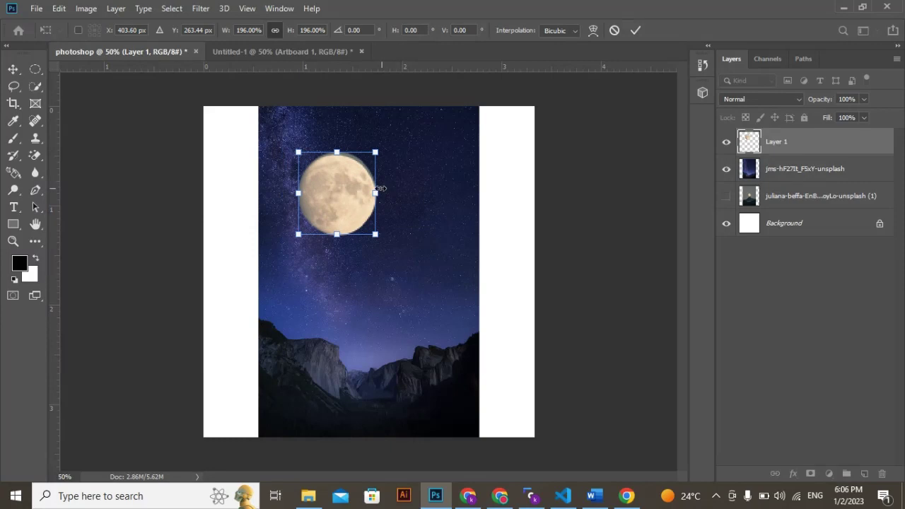
drag(379, 190, 335, 193)
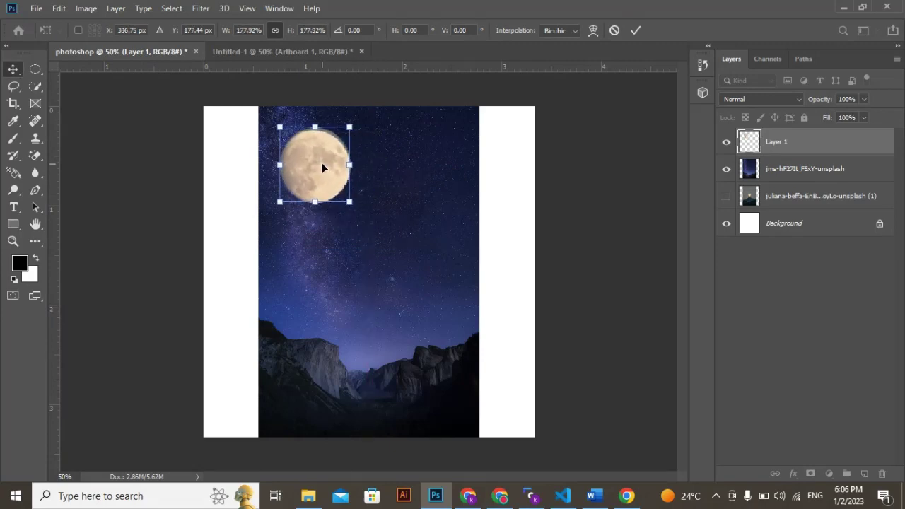
key(Return)
click(488, 245)
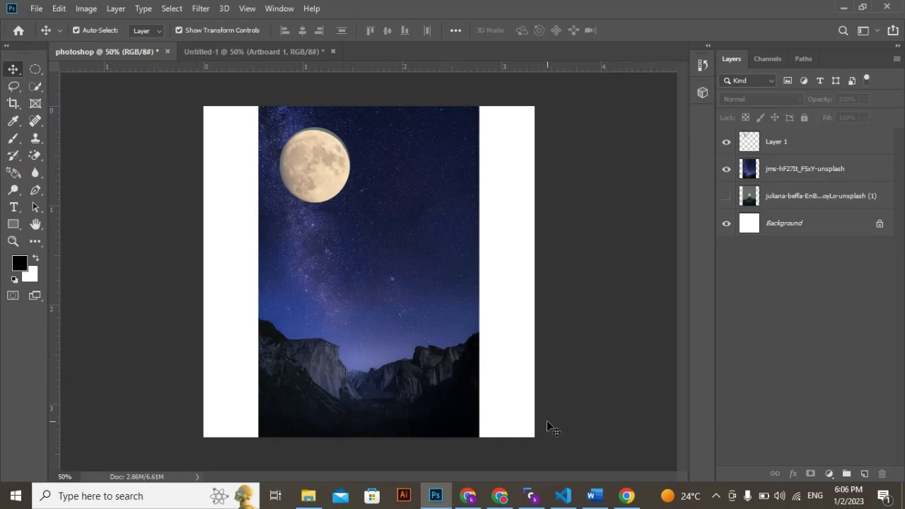
- Hide the moon layer and the starry night photo layer
click(727, 142)
click(727, 170)
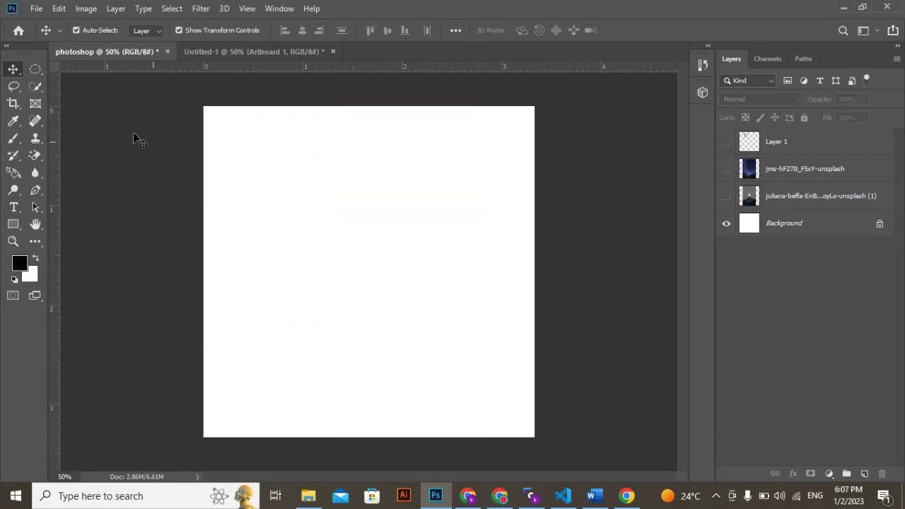
- Show the starry night photo, copy a single-row marquee selection across its sky to a new layer, and check the copy with the photo hidden
click(37, 72)
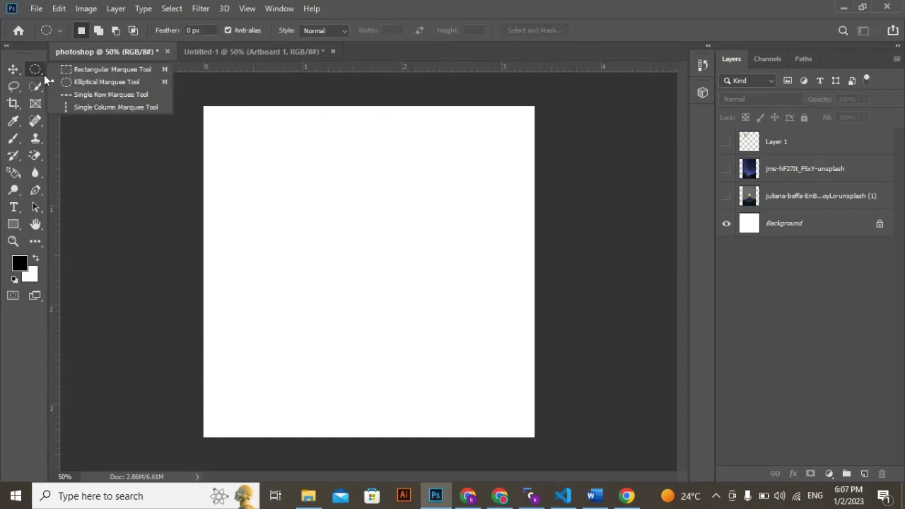
click(70, 95)
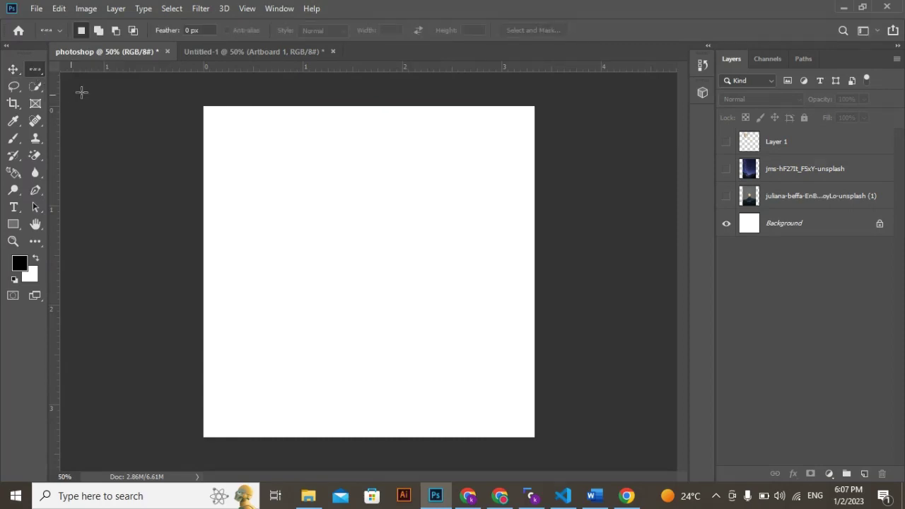
click(775, 177)
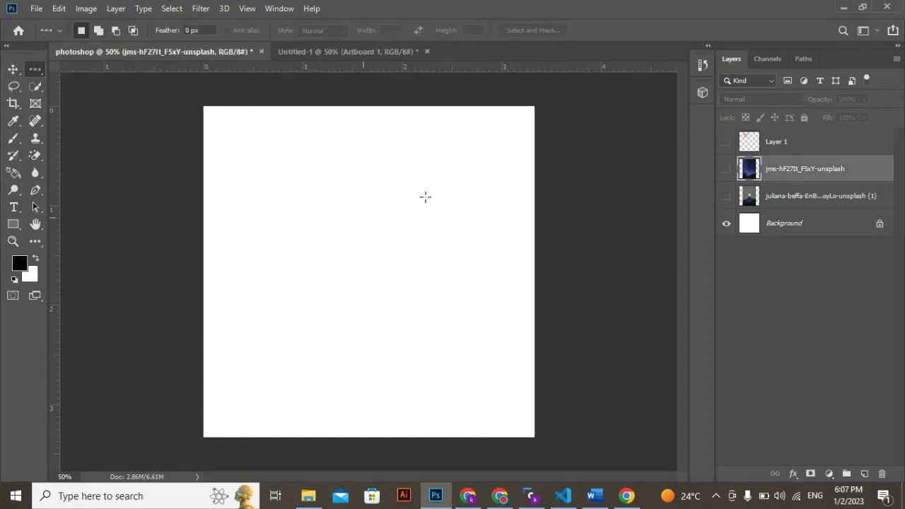
click(726, 169)
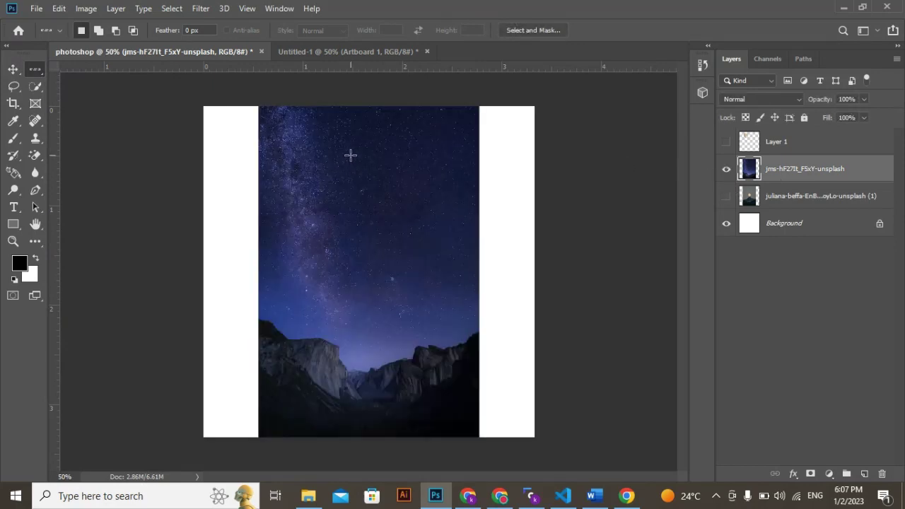
drag(349, 154, 374, 238)
key(ctrl+j)
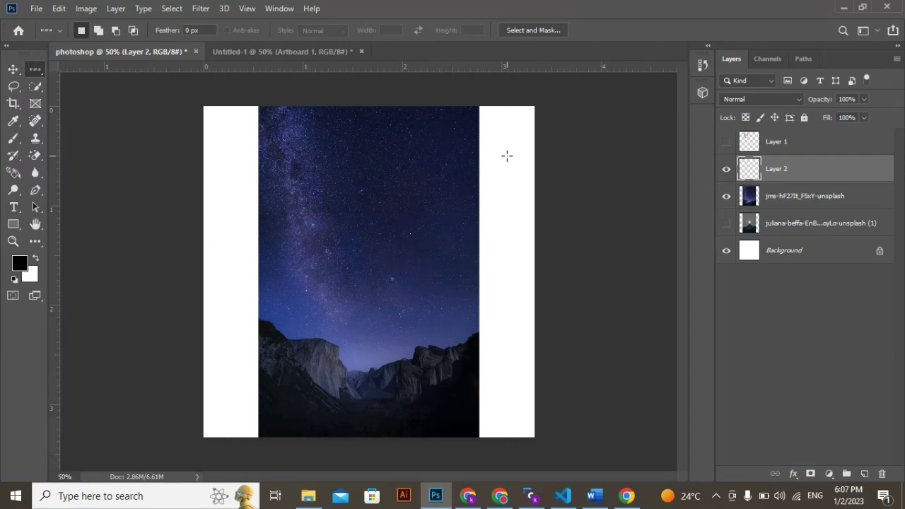
click(729, 196)
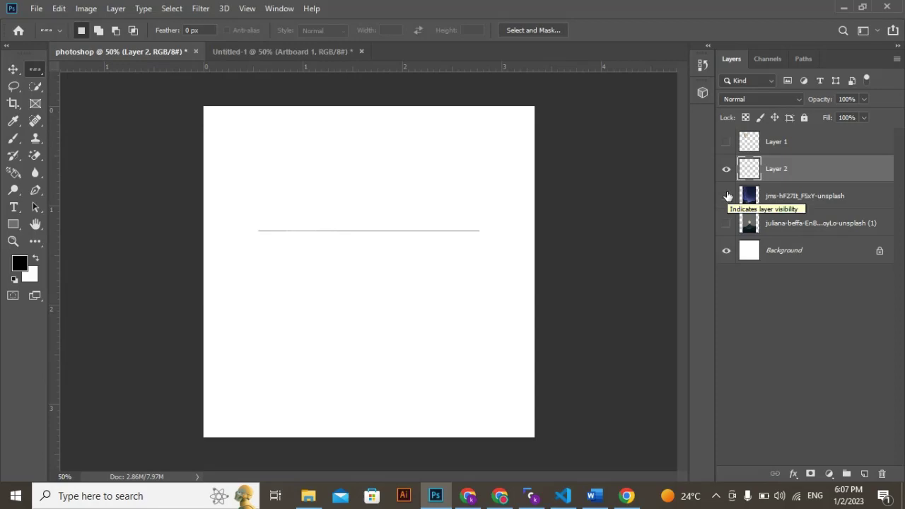
click(727, 196)
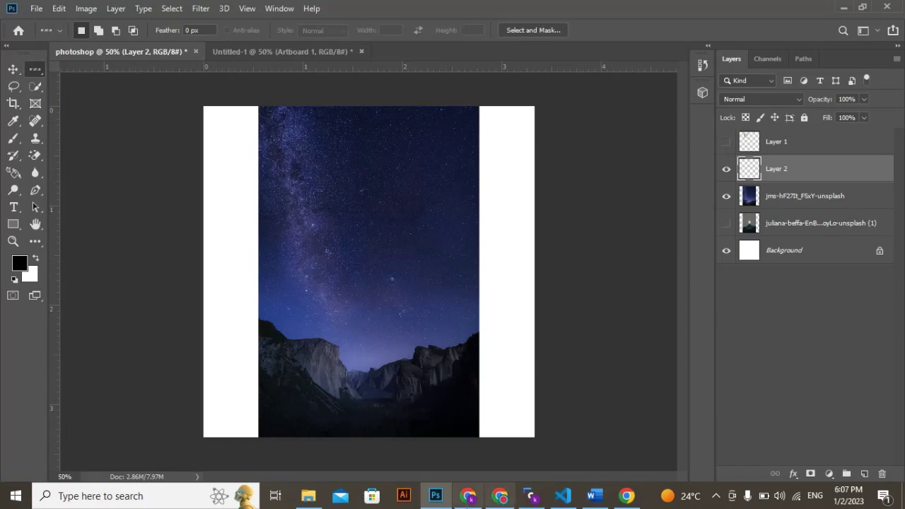
- Switch to the browser and search Unsplash for "cycle" photos
click(467, 495)
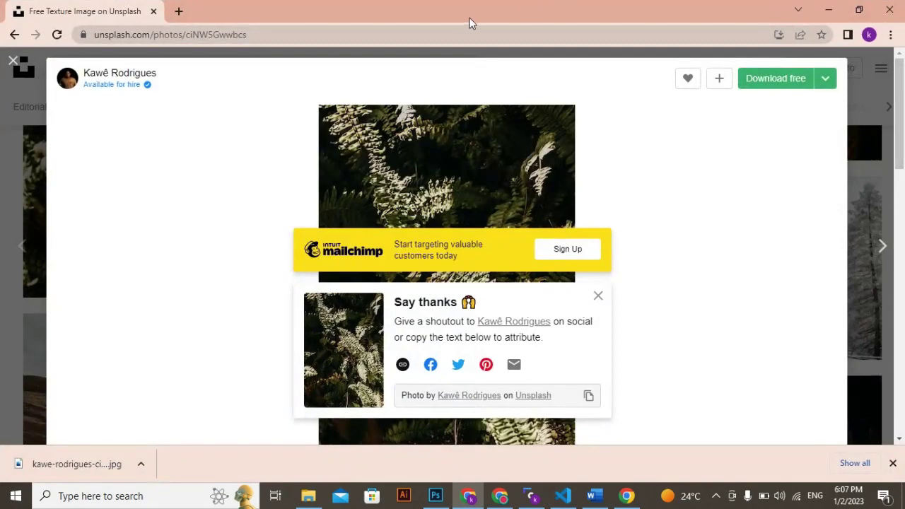
click(14, 61)
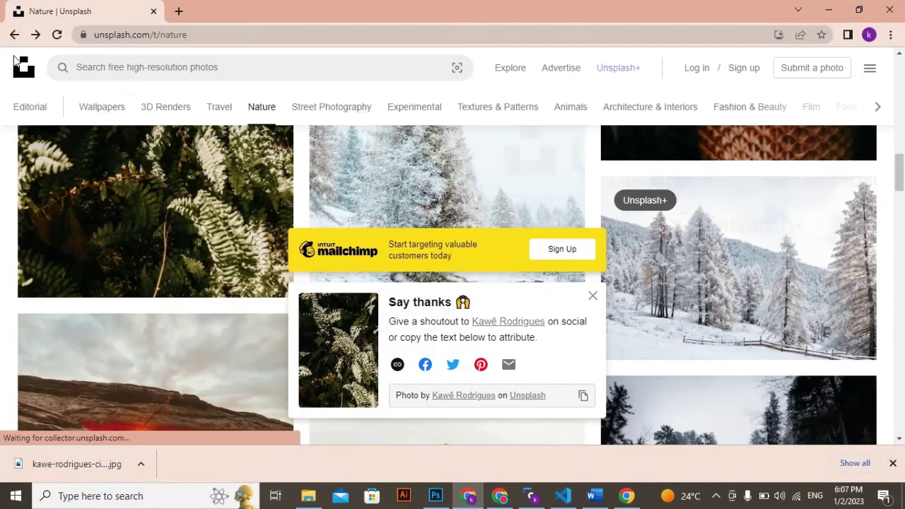
click(229, 76)
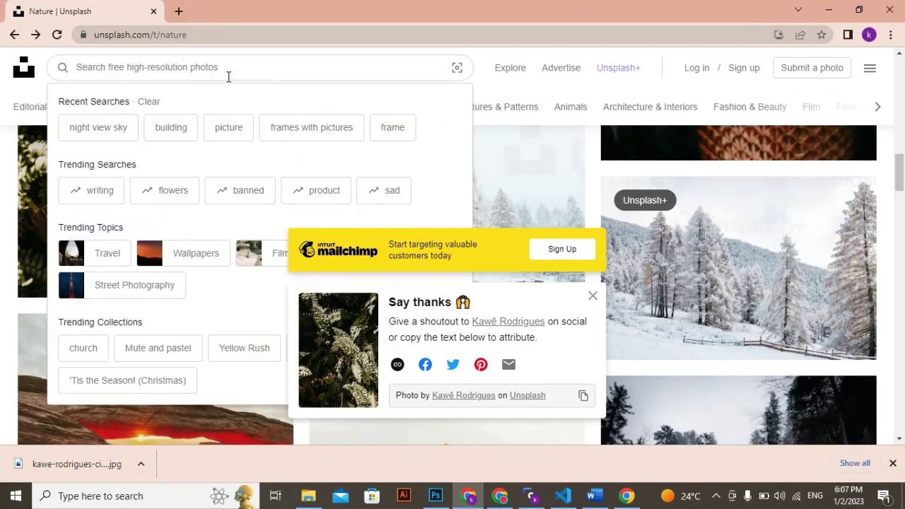
text(cycle)
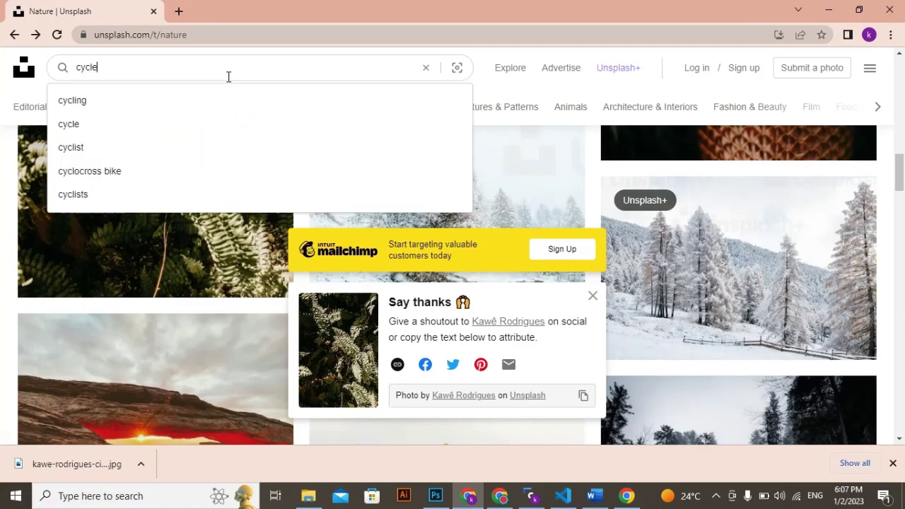
key(Return)
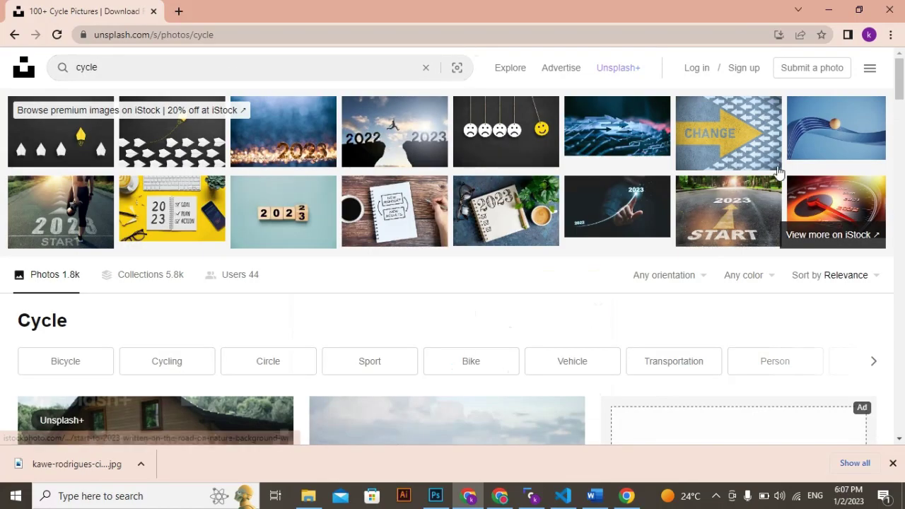
- Download the free photo of a black mountain bike reflected on a wet road and return to Photoshop
drag(899, 85, 903, 136)
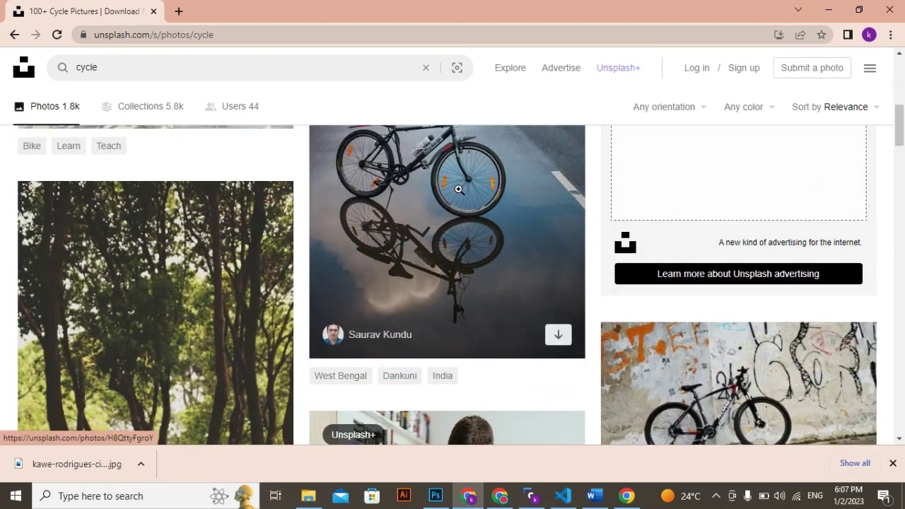
right_click(459, 192)
click(425, 190)
click(425, 190)
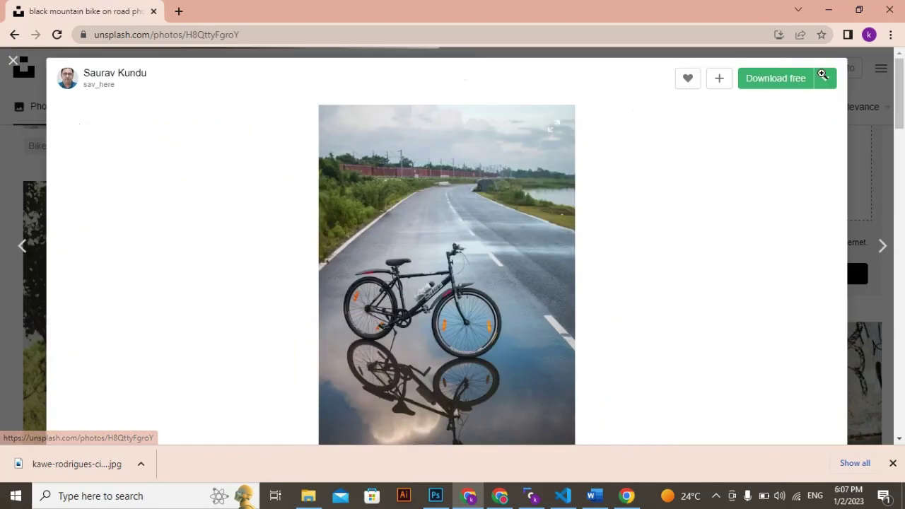
click(785, 79)
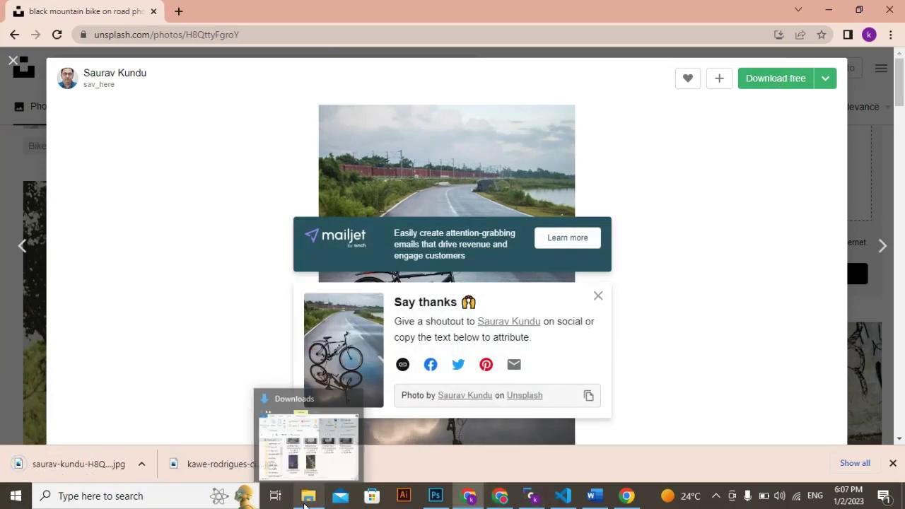
click(422, 500)
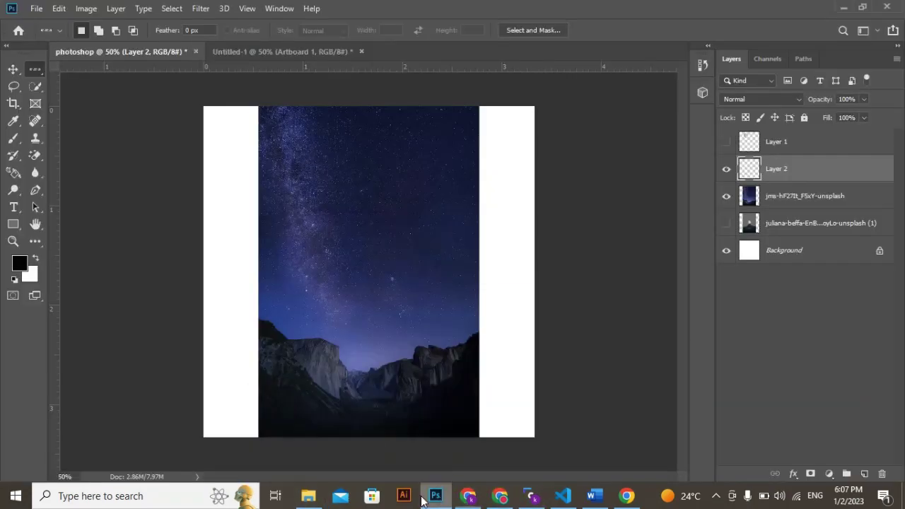
- Place the downloaded mountain bike photo from the Downloads folder onto the canvas
click(308, 495)
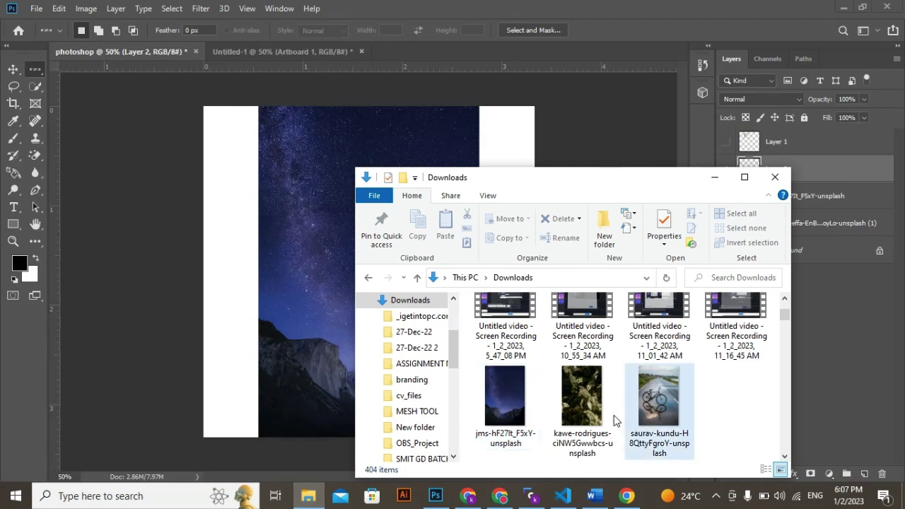
drag(631, 420, 463, 357)
click(671, 424)
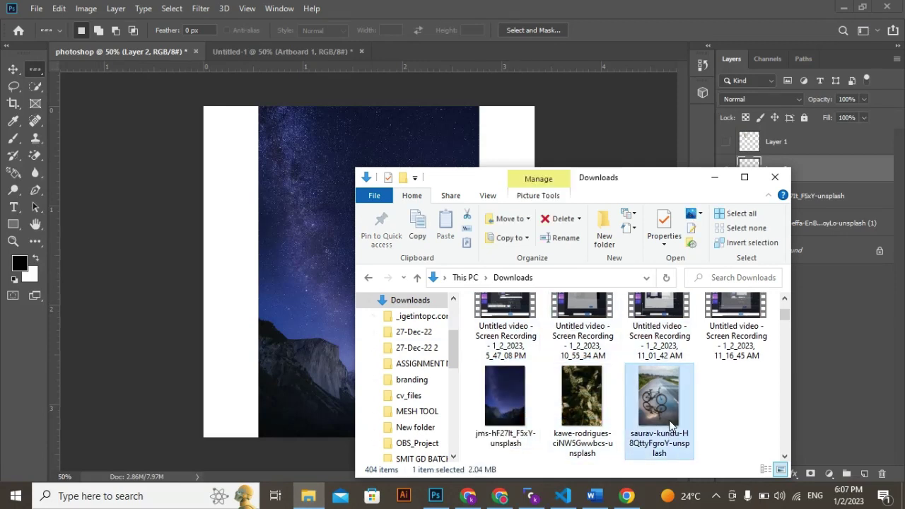
drag(672, 424, 328, 280)
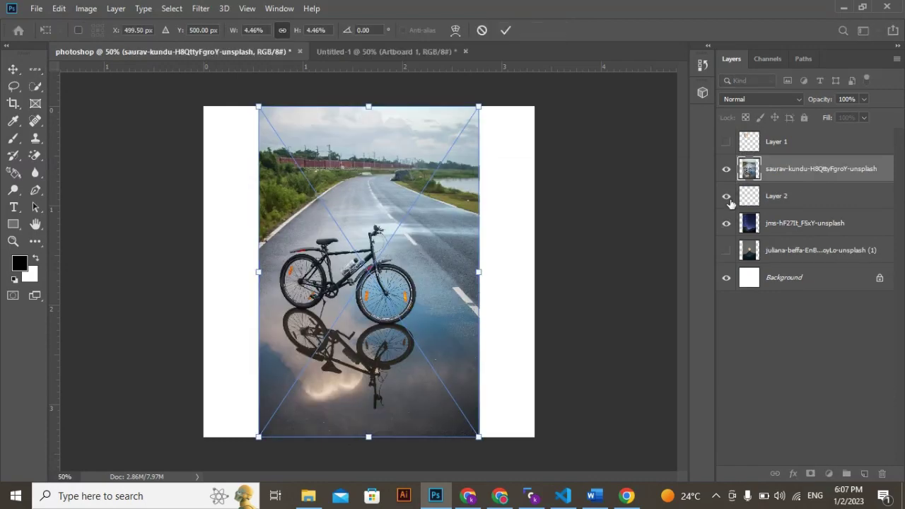
- Hide the copied row layer and the starry night photo layer, and rasterize the mountain bike photo's layer
click(726, 196)
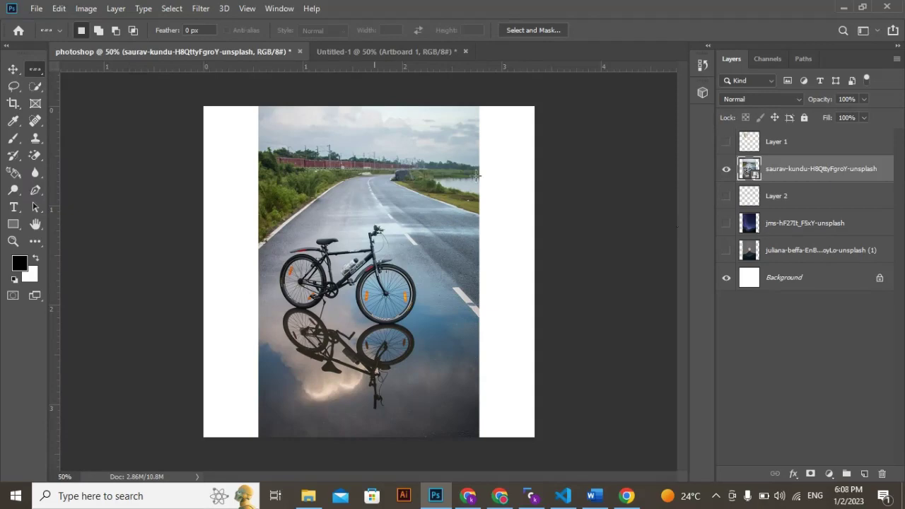
right_click(795, 171)
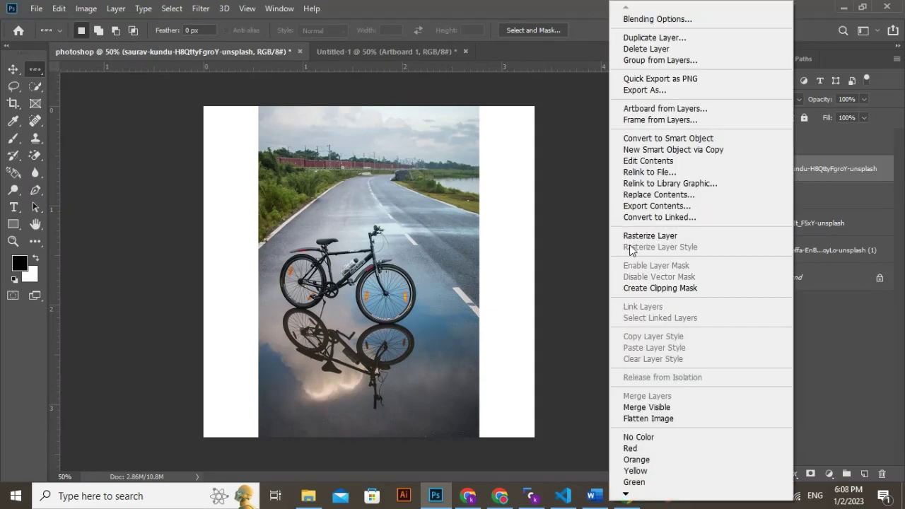
click(631, 237)
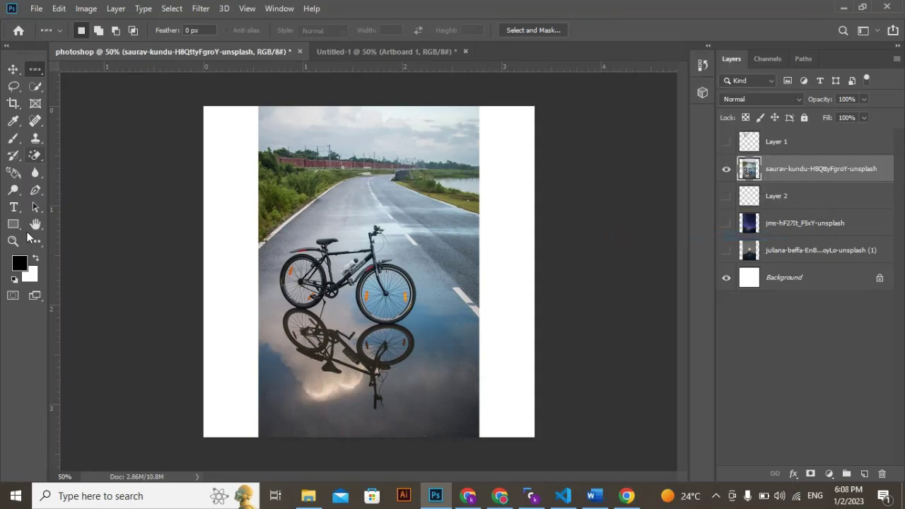
- Select a single pixel column through the bicycle's front wheel with the Single Column Marquee and copy it to a new layer
click(13, 241)
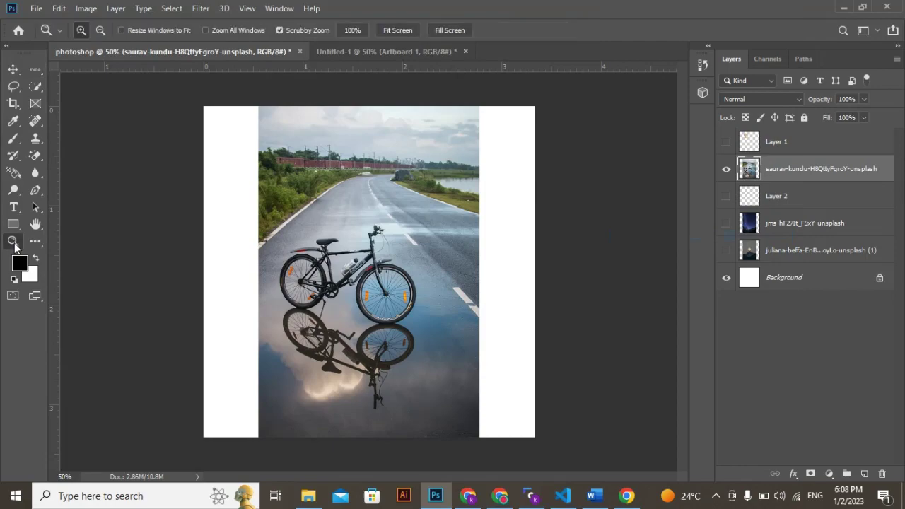
click(388, 304)
drag(388, 304, 487, 361)
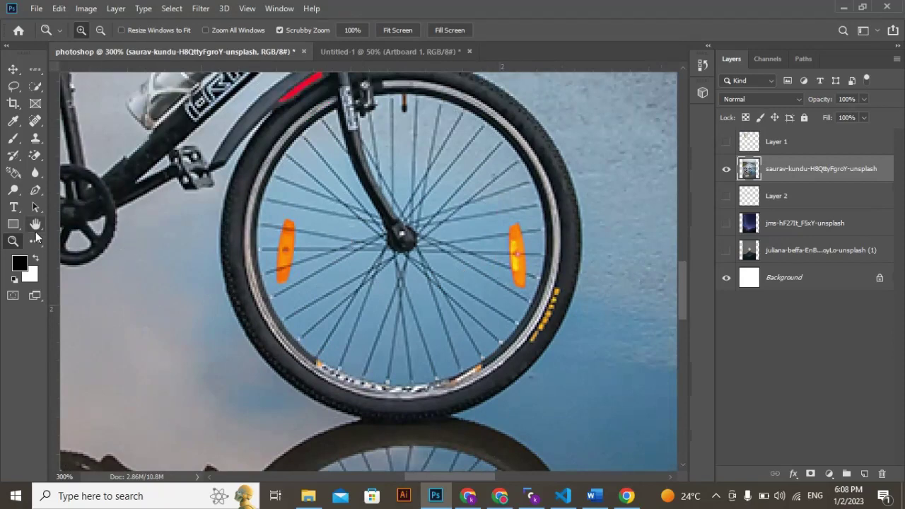
click(35, 225)
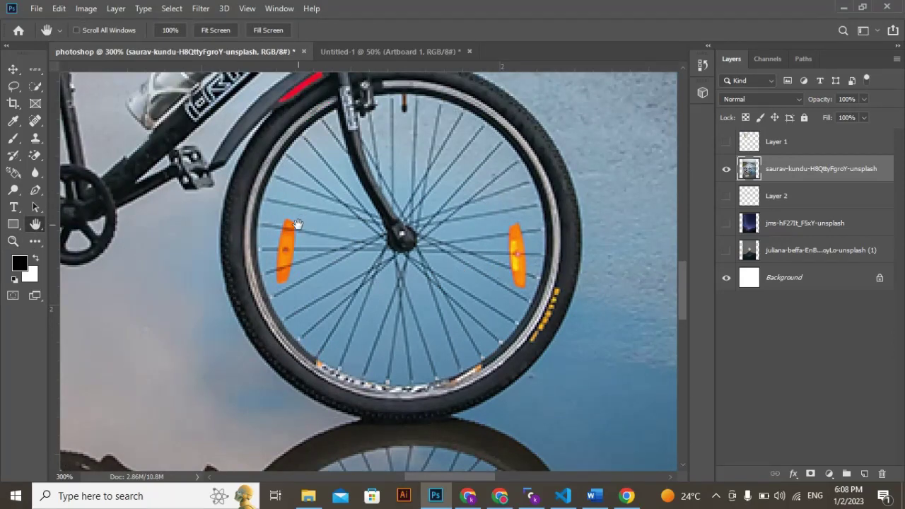
drag(297, 224, 278, 296)
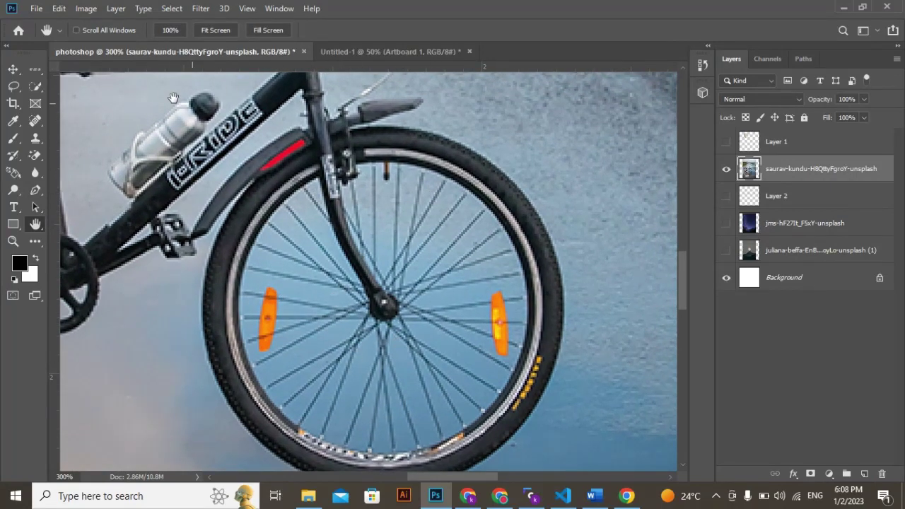
click(35, 69)
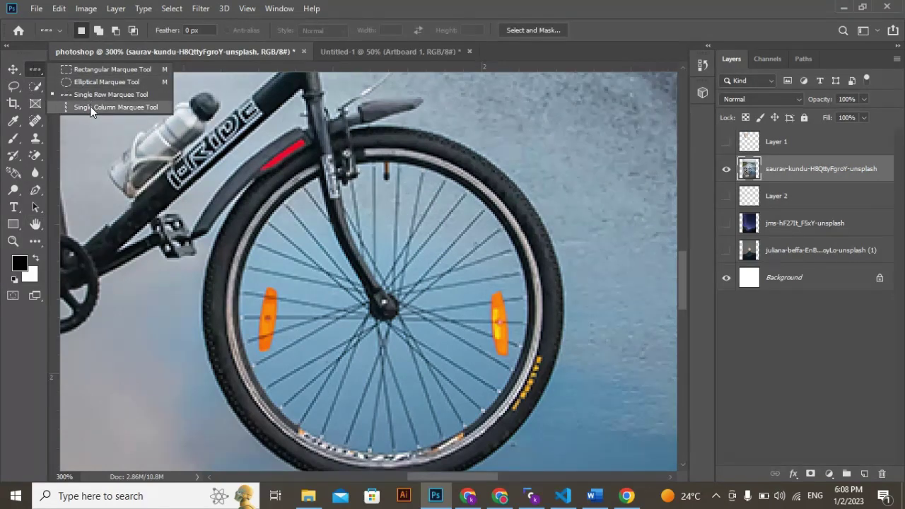
click(91, 108)
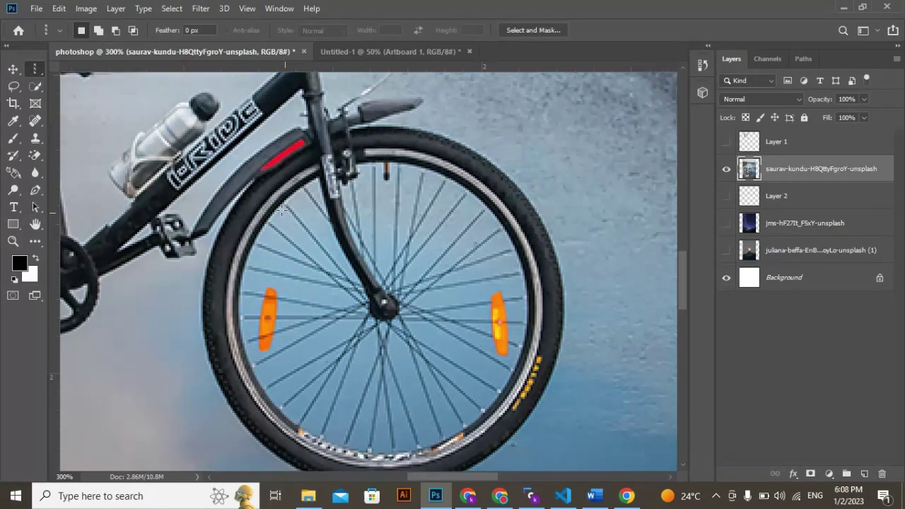
drag(302, 213, 373, 233)
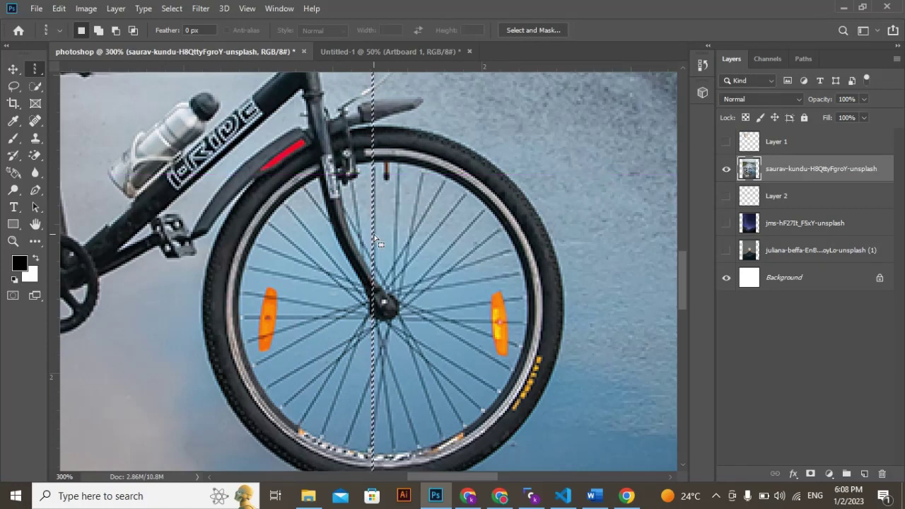
key(ctrl+j)
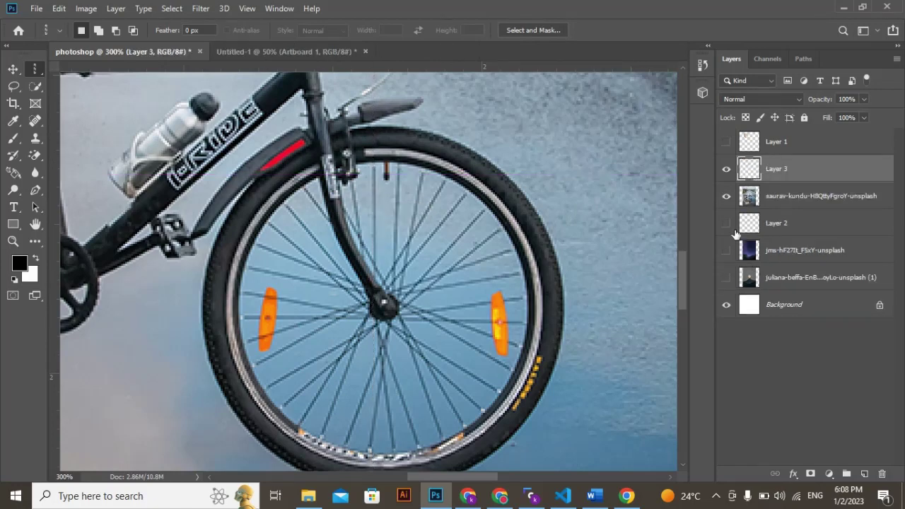
- Hide the mountain bike photo to view the copied column on the full canvas, and delete the column's layer
click(726, 200)
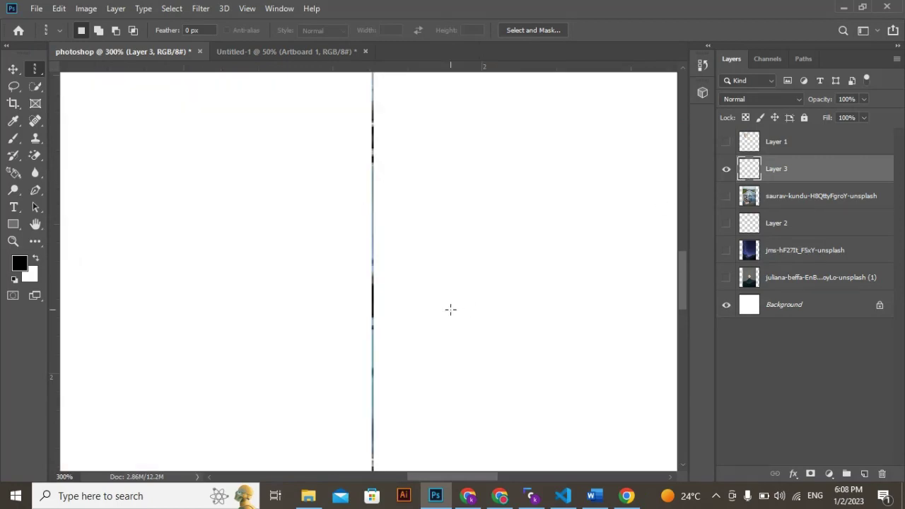
key(ctrl+0)
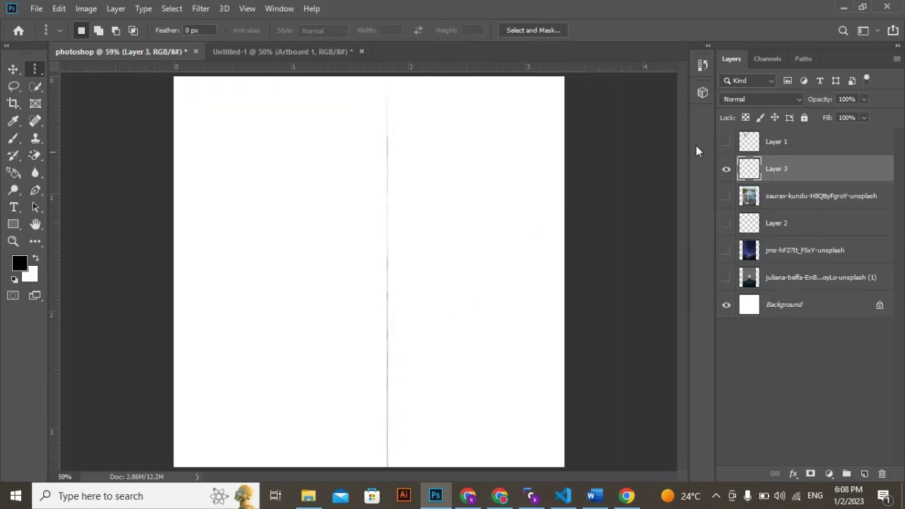
key(Delete)
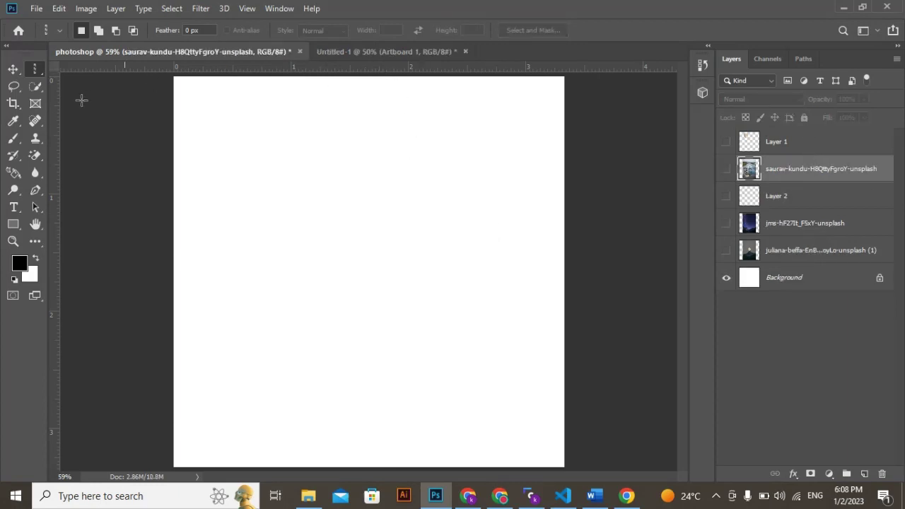
- Activate the Lasso tool and make the Background layer active, keeping the moon photo's layer hidden
click(36, 69)
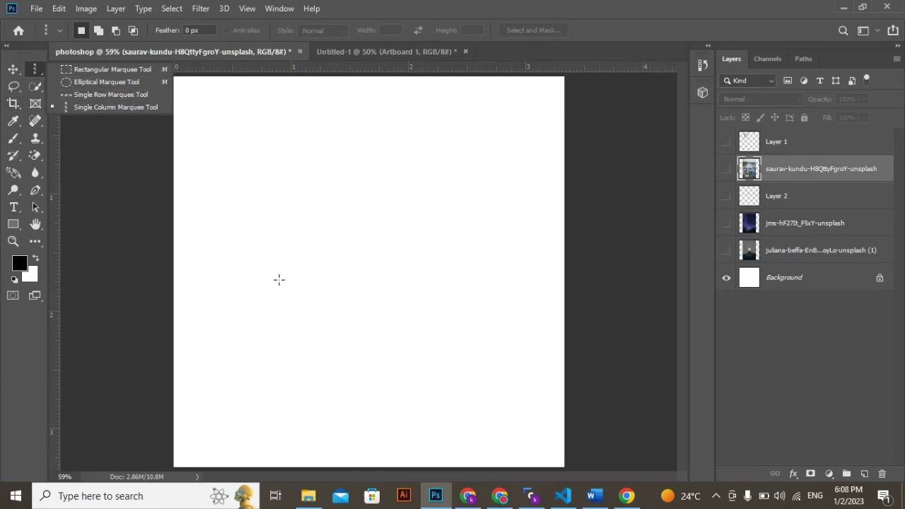
click(11, 87)
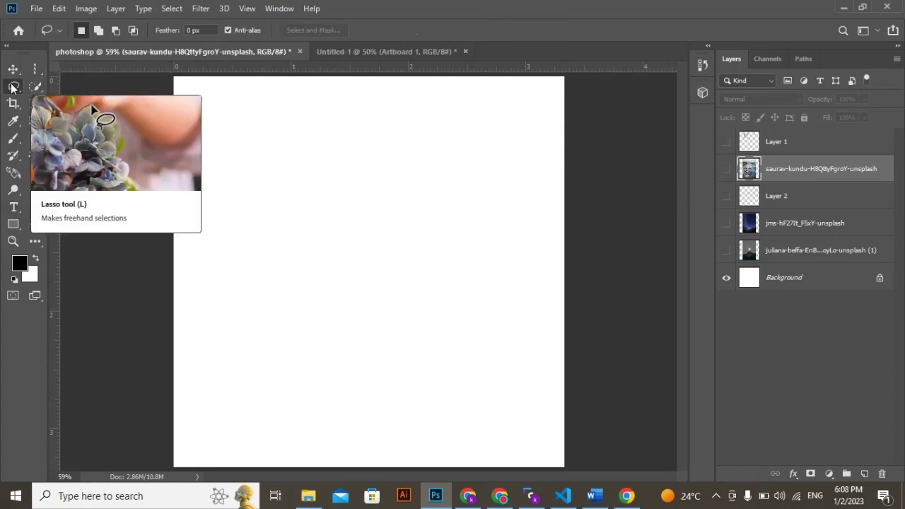
right_click(11, 87)
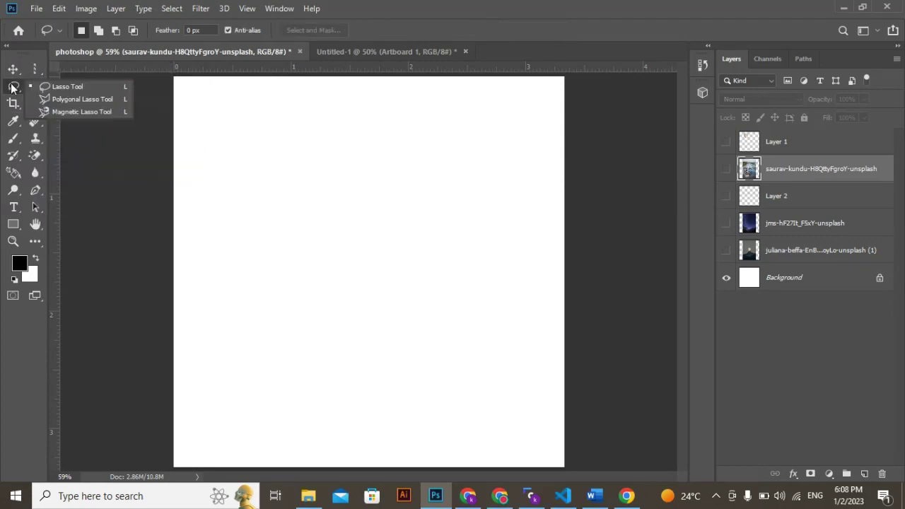
click(51, 87)
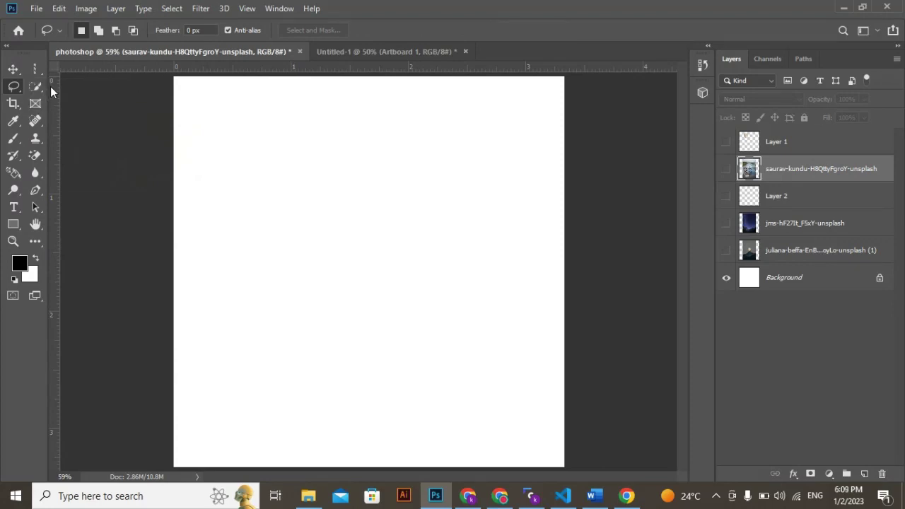
click(726, 251)
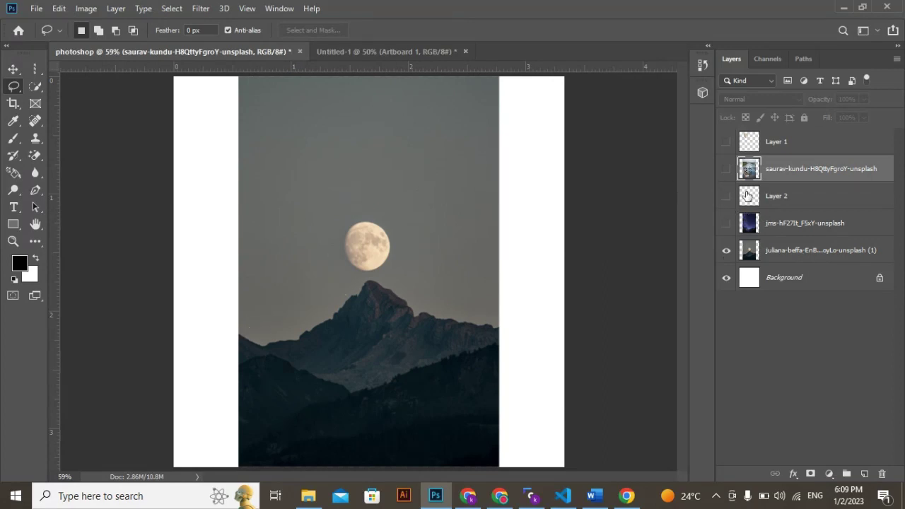
click(744, 283)
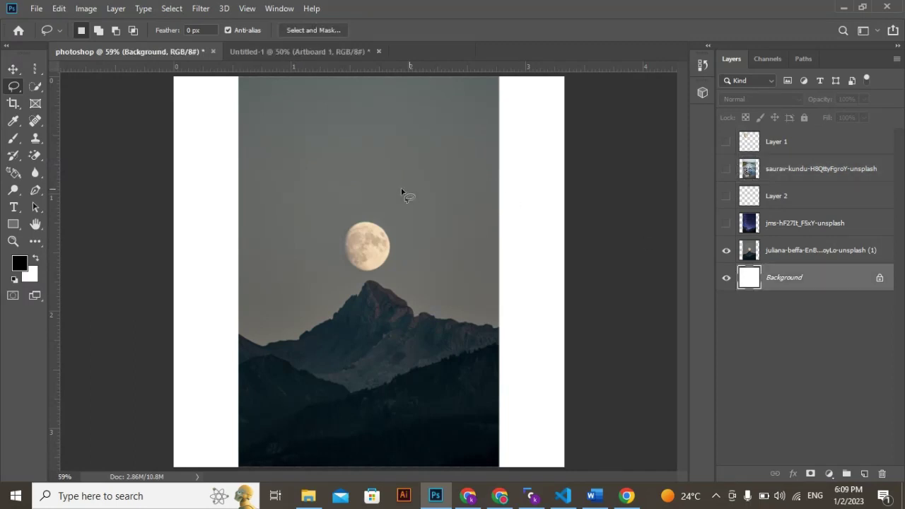
click(726, 251)
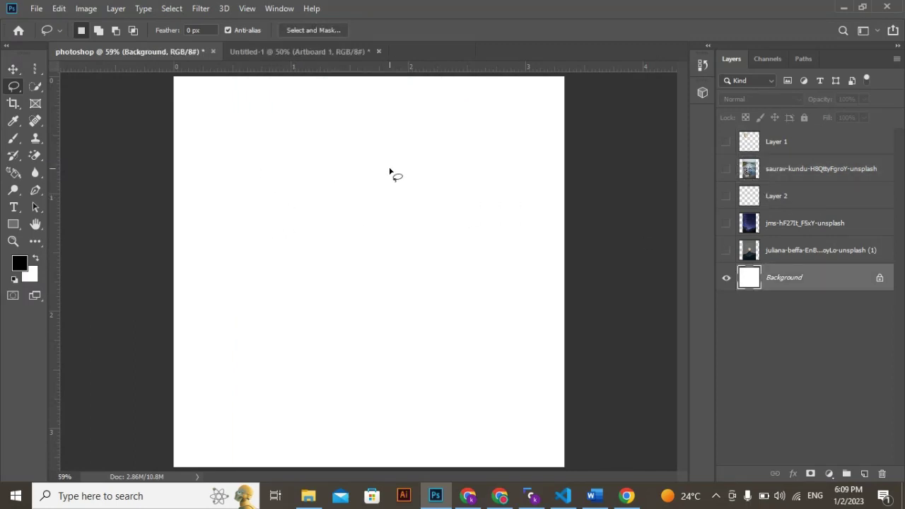
- Draw several freehand Lasso selections on the blank white canvas and deselect
drag(256, 169, 288, 195)
mouse_move(305, 152)
mouse_down()
mouse_move(321, 174)
mouse_move(323, 206)
mouse_move(265, 267)
mouse_move(308, 287)
mouse_move(339, 273)
mouse_up()
drag(390, 146, 402, 222)
click(402, 222)
mouse_move(352, 178)
mouse_down()
mouse_move(350, 286)
mouse_move(364, 304)
mouse_up()
click(302, 238)
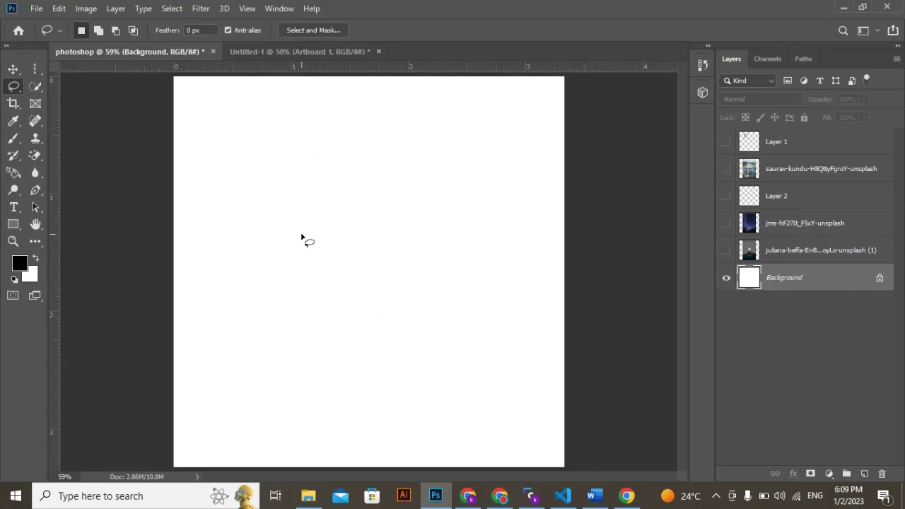
- Show the moon photo, outline the moon freehand with the Lasso, and copy the selected area of Background to a new layer
click(726, 250)
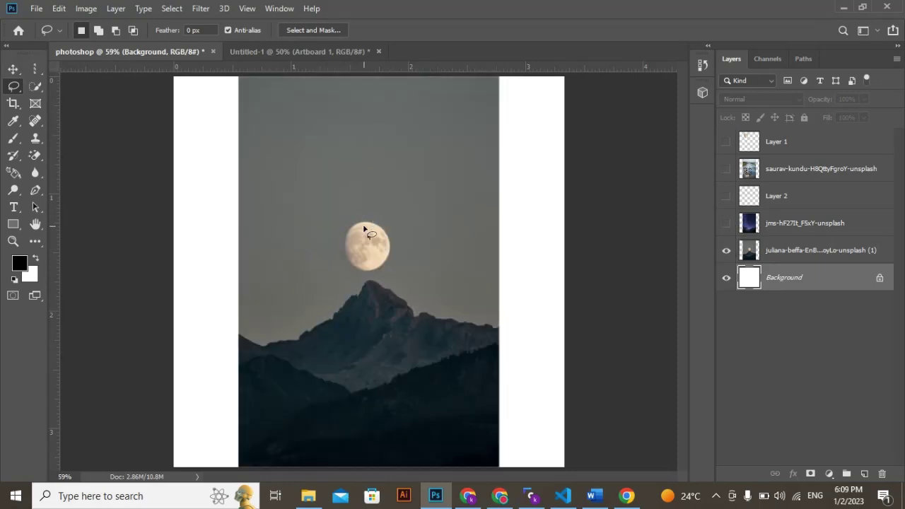
mouse_move(346, 228)
mouse_down()
mouse_move(361, 246)
mouse_move(384, 254)
mouse_move(384, 222)
mouse_move(350, 226)
mouse_up()
key(ctrl+j)
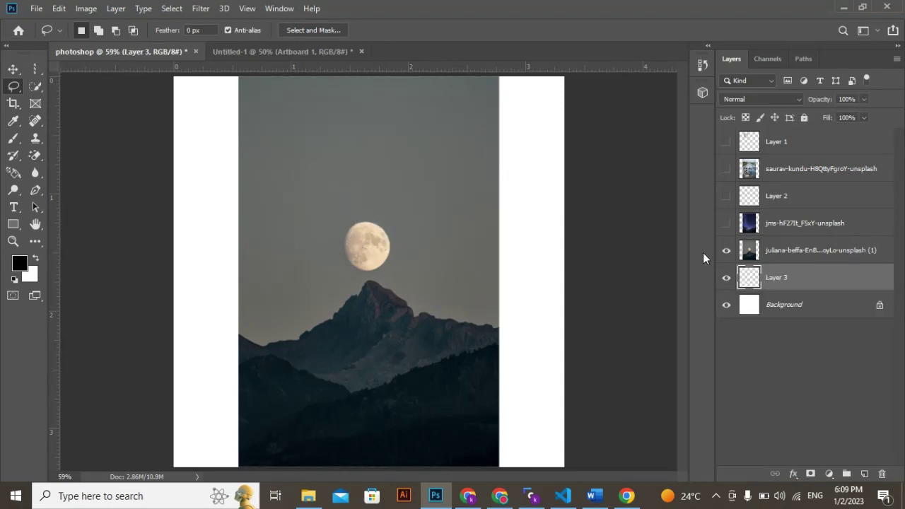
- View the copied patch with the moon photo and Background hidden, restore both, and hide the patch's layer
click(728, 259)
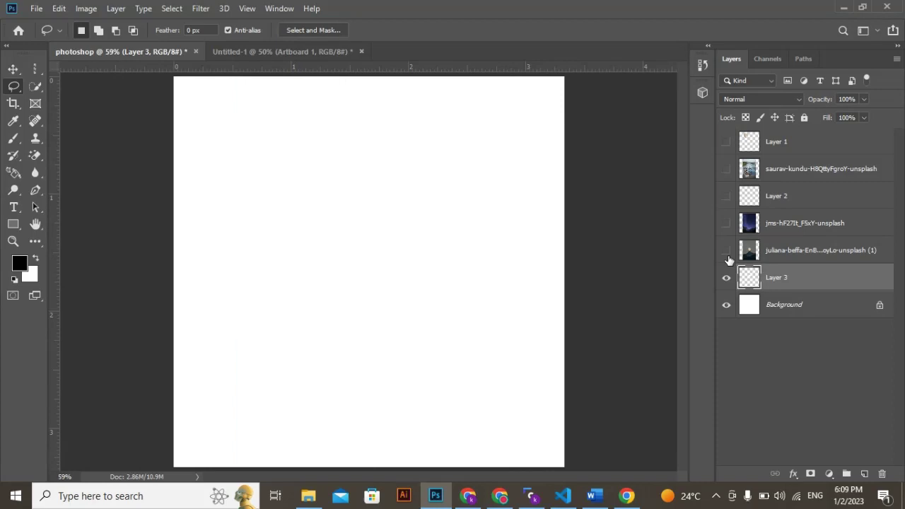
click(725, 304)
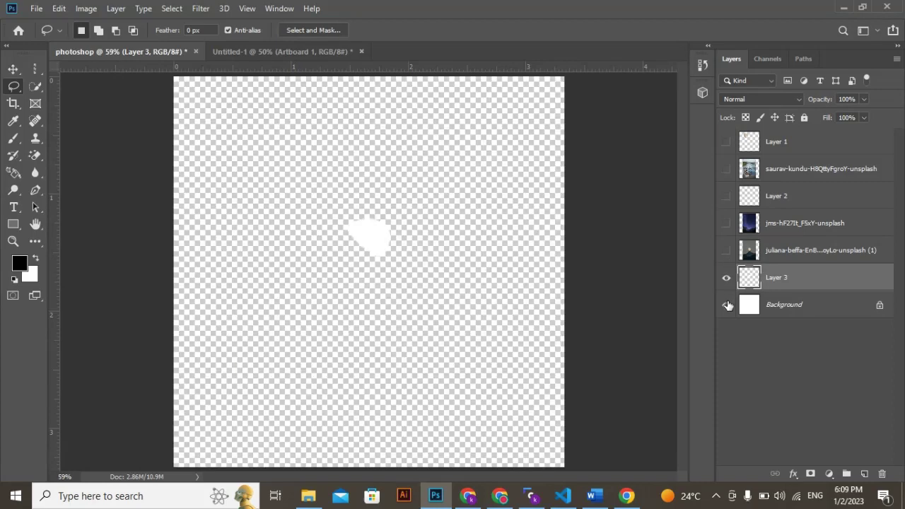
click(726, 305)
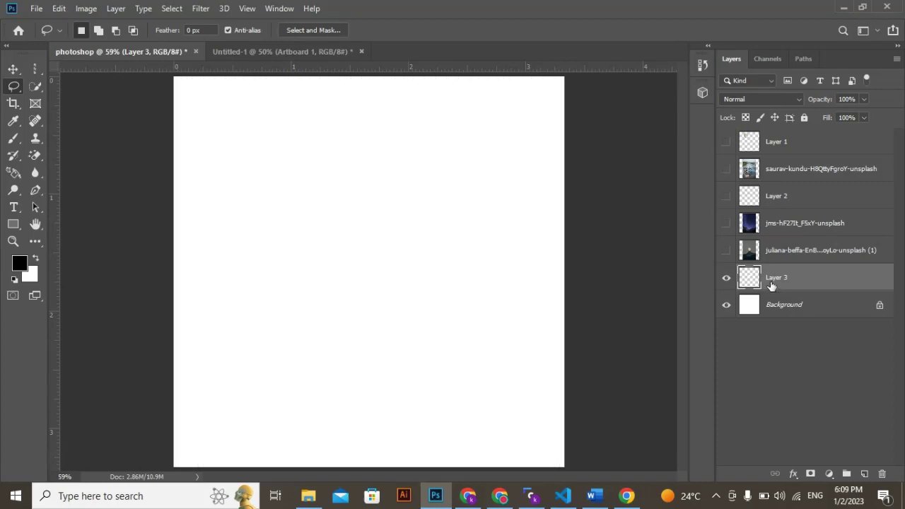
click(725, 279)
click(726, 250)
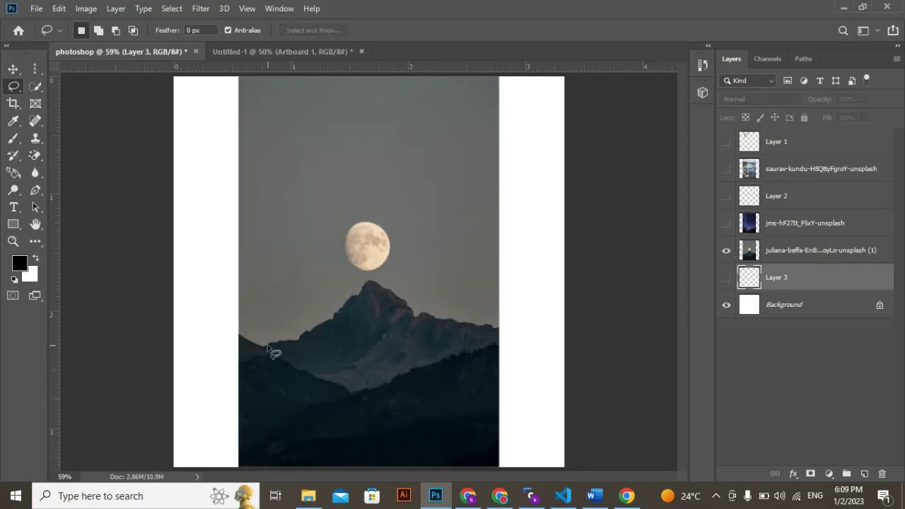
- Outline the central mountain peak freehand with the Lasso and copy it from the moon photo's layer to a new layer
mouse_move(267, 345)
mouse_down()
mouse_move(319, 325)
mouse_move(369, 284)
mouse_move(389, 283)
mouse_move(397, 298)
mouse_move(466, 323)
mouse_move(478, 338)
mouse_move(444, 377)
mouse_move(397, 393)
mouse_move(357, 390)
mouse_move(270, 345)
mouse_up()
key(ctrl+j)
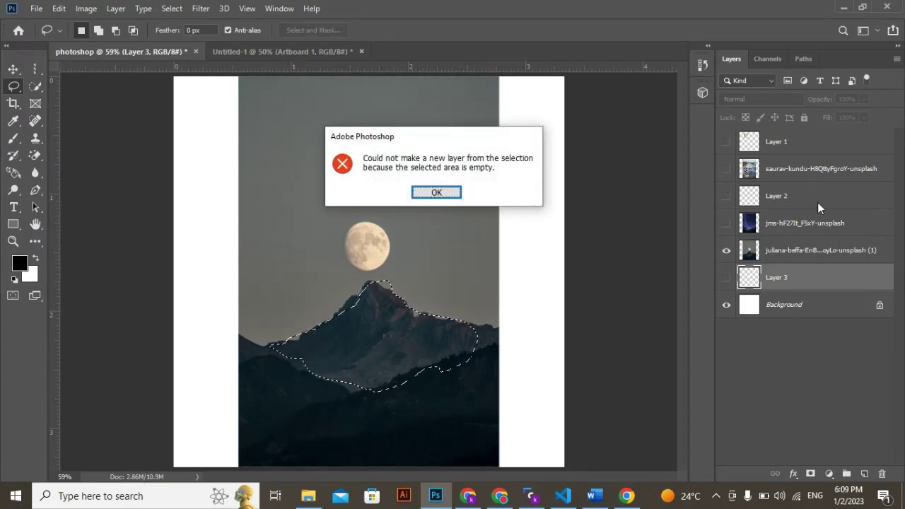
click(809, 245)
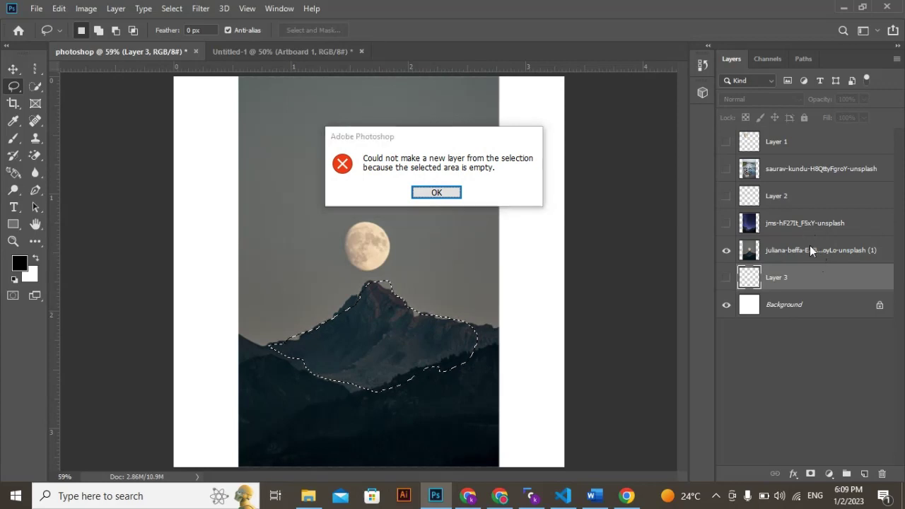
key(Return)
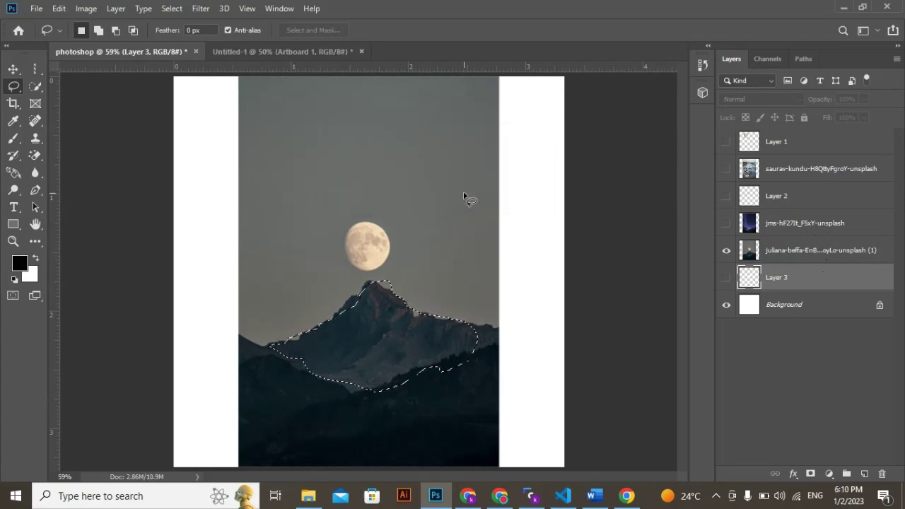
click(769, 252)
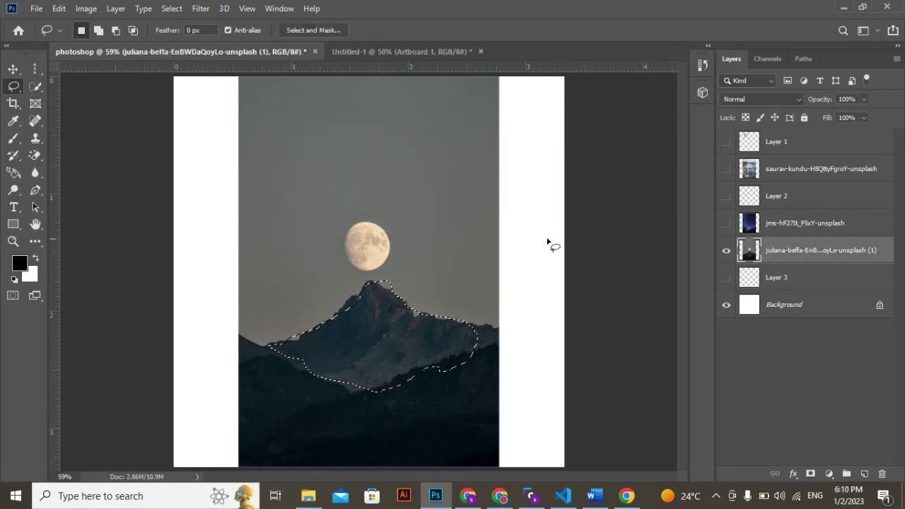
key(ctrl+j)
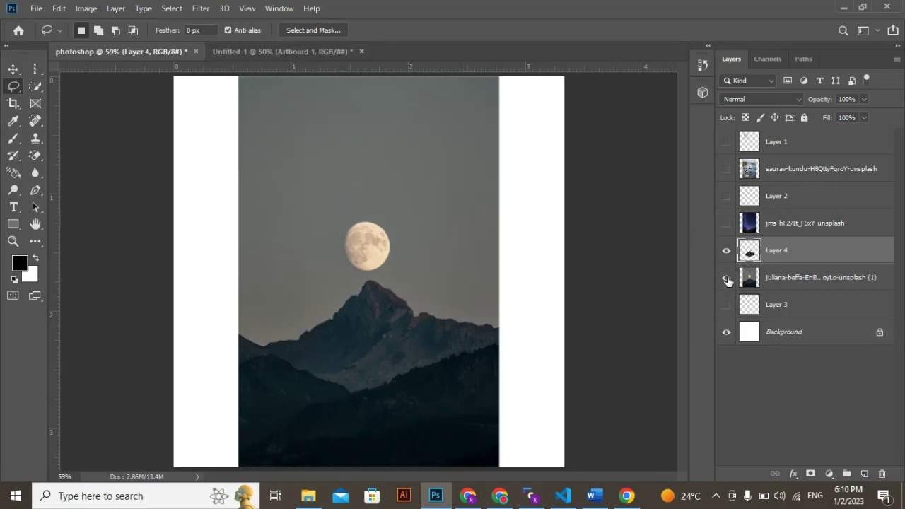
- View the mountain cutout with the moon photo hidden, delete the cutout layer, and show the photo again
click(726, 277)
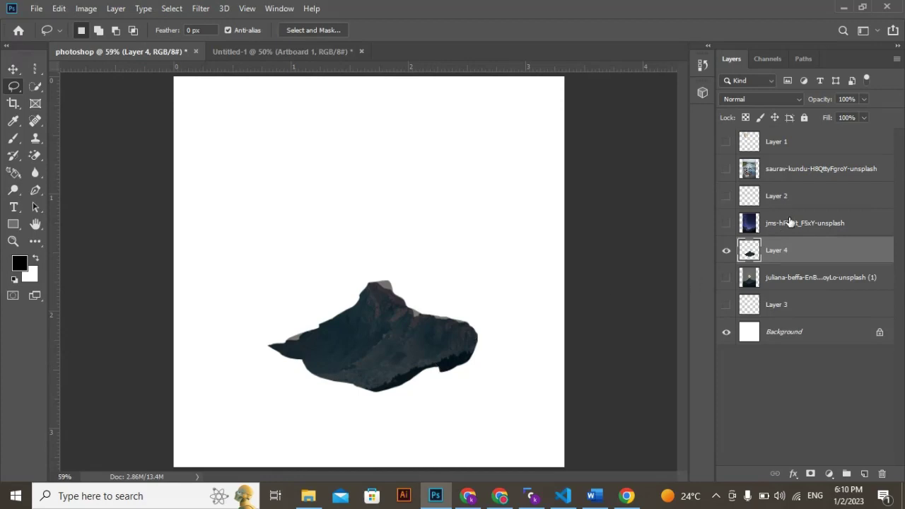
key(Delete)
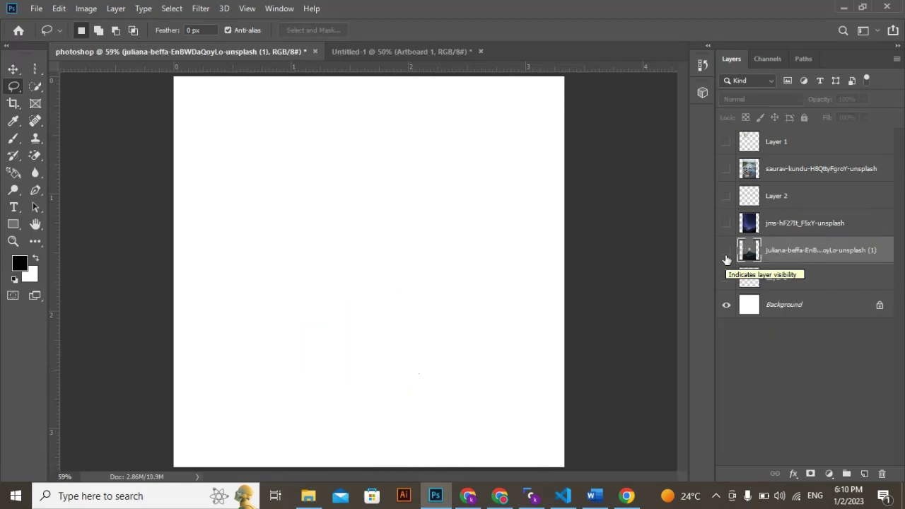
click(726, 256)
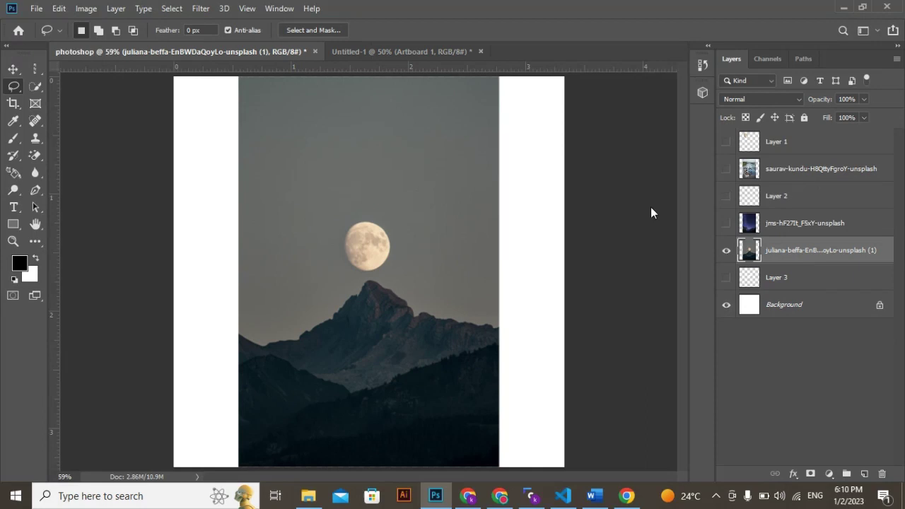
- Outline the mountain range across the moon photo freehand with the Lasso and copy the selected area to a new layer
right_click(15, 88)
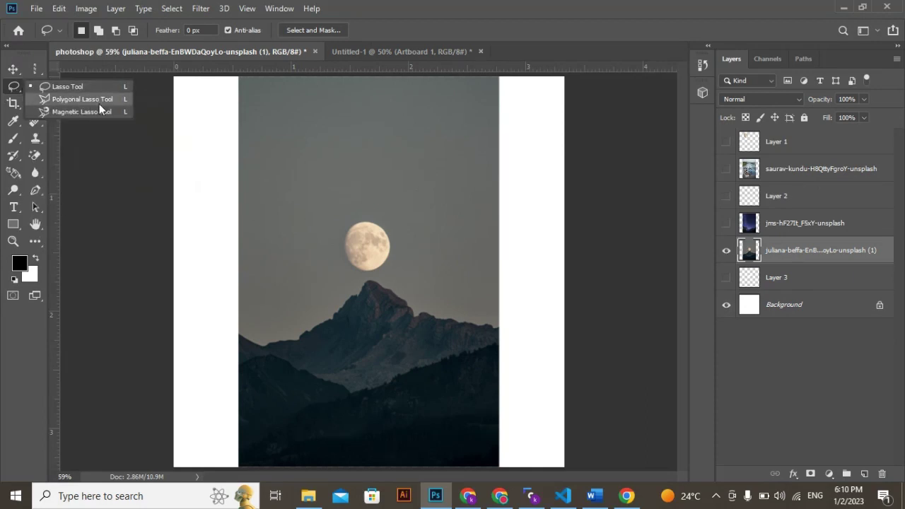
click(92, 87)
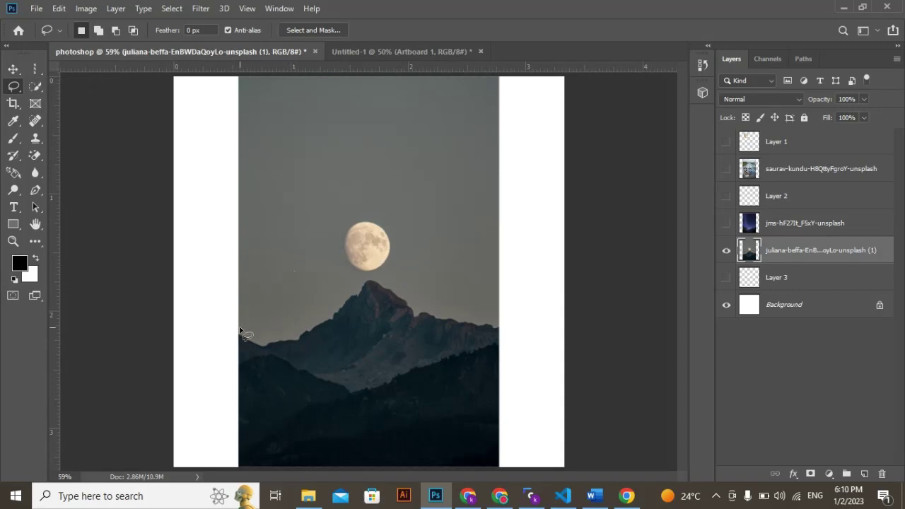
mouse_move(241, 332)
mouse_down()
mouse_move(272, 349)
mouse_move(294, 336)
mouse_up()
right_click(17, 87)
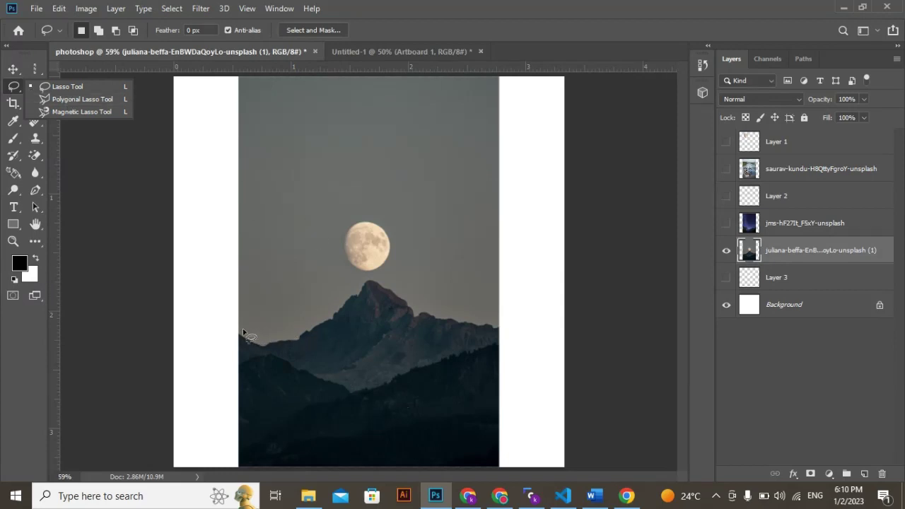
mouse_move(241, 336)
mouse_down()
mouse_move(255, 351)
mouse_move(271, 350)
mouse_move(335, 322)
mouse_move(379, 275)
mouse_move(393, 292)
mouse_move(497, 331)
mouse_move(492, 342)
mouse_move(352, 390)
mouse_move(277, 366)
mouse_move(244, 343)
mouse_up()
key(ctrl+j)
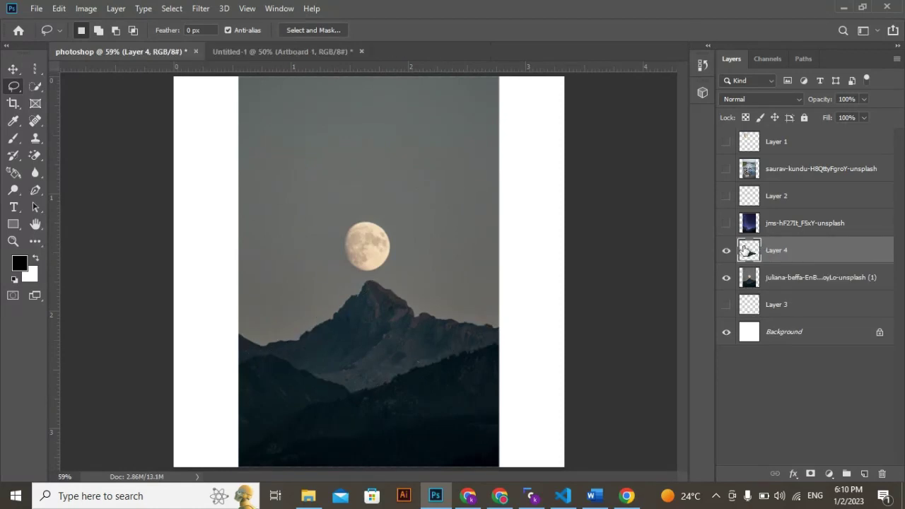
- View the mountain range cutout with the moon photo hidden, delete the cutout layer, and show the photo again
click(728, 277)
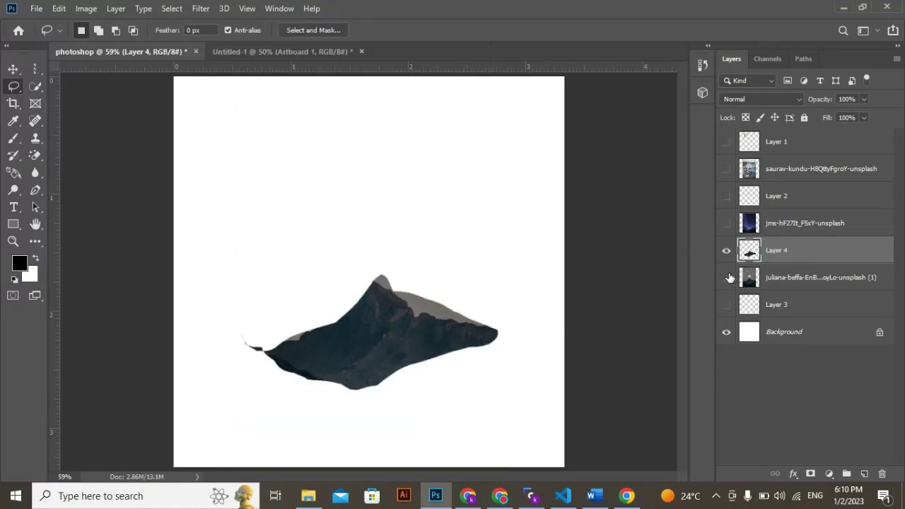
key(Delete)
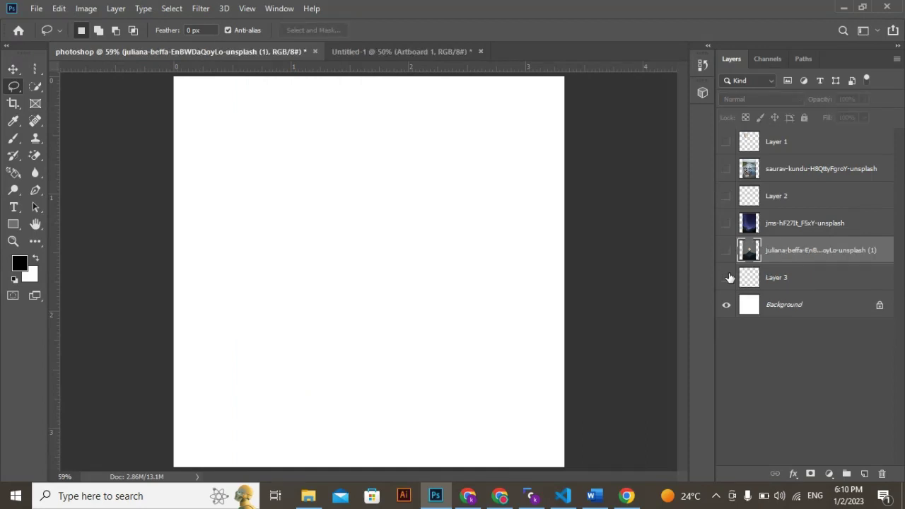
click(727, 251)
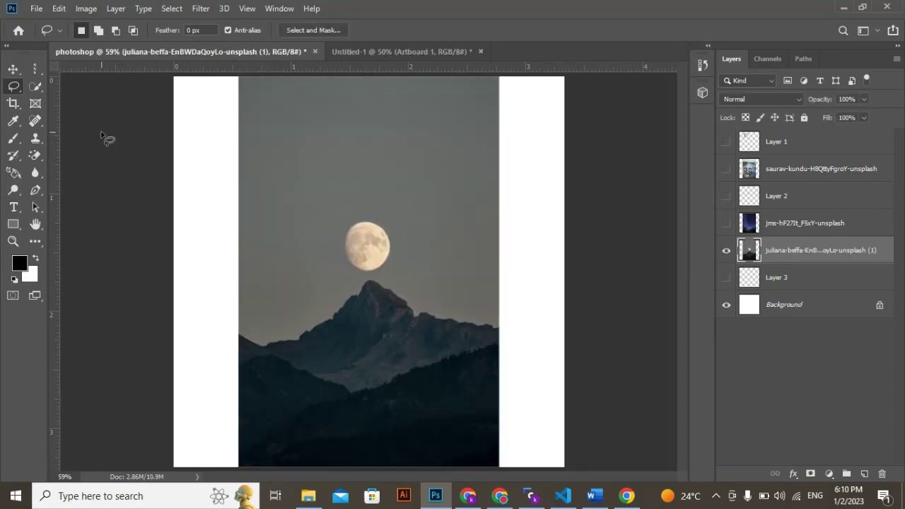
- Switch to the Polygonal Lasso and hide the moon photo's layer to leave a blank white canvas
right_click(10, 88)
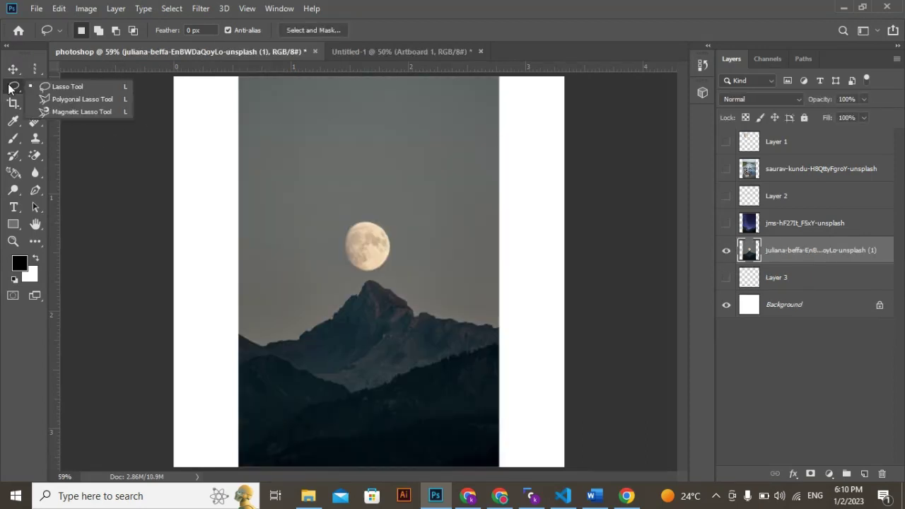
click(82, 99)
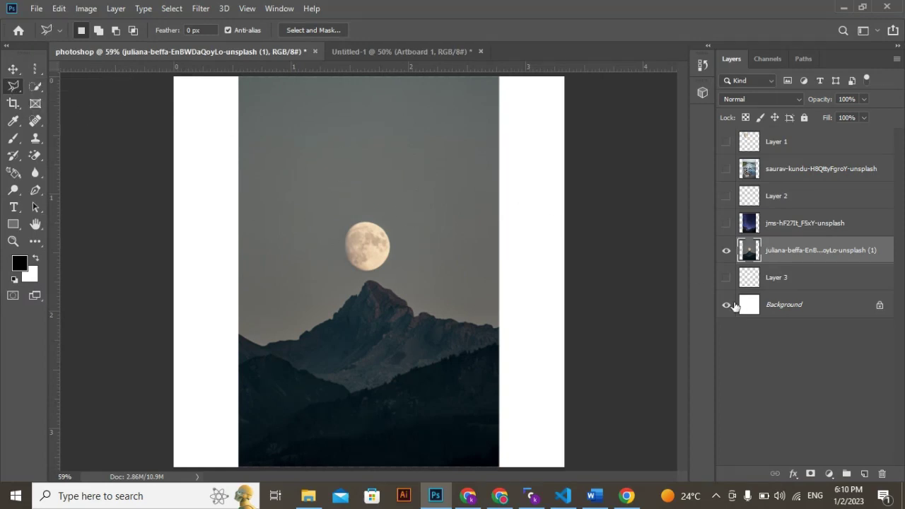
click(726, 250)
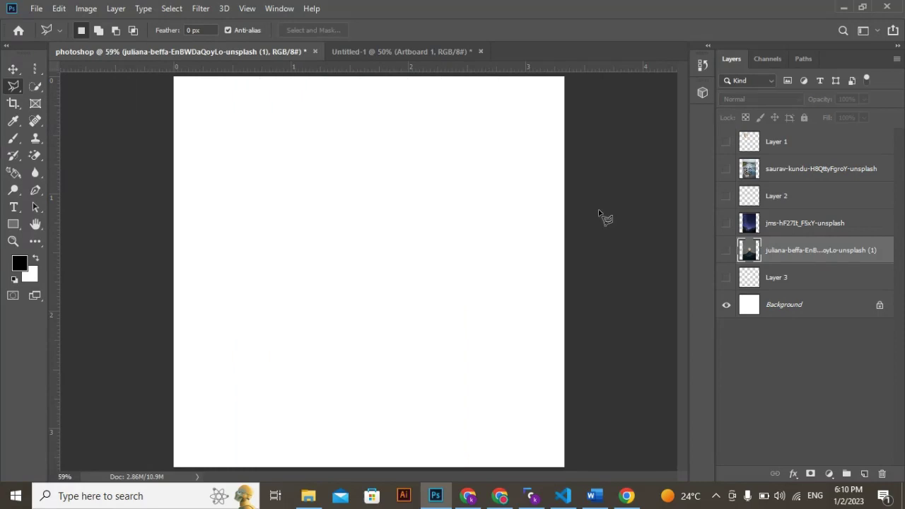
- Draw a crossing zigzag outline of straight segments with the Polygonal Lasso on the blank canvas, and discard it
click(265, 141)
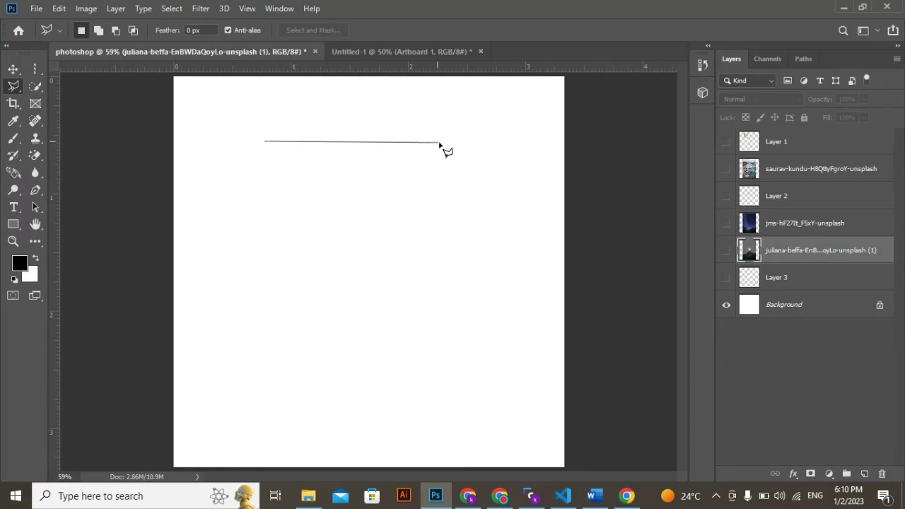
click(439, 143)
click(312, 267)
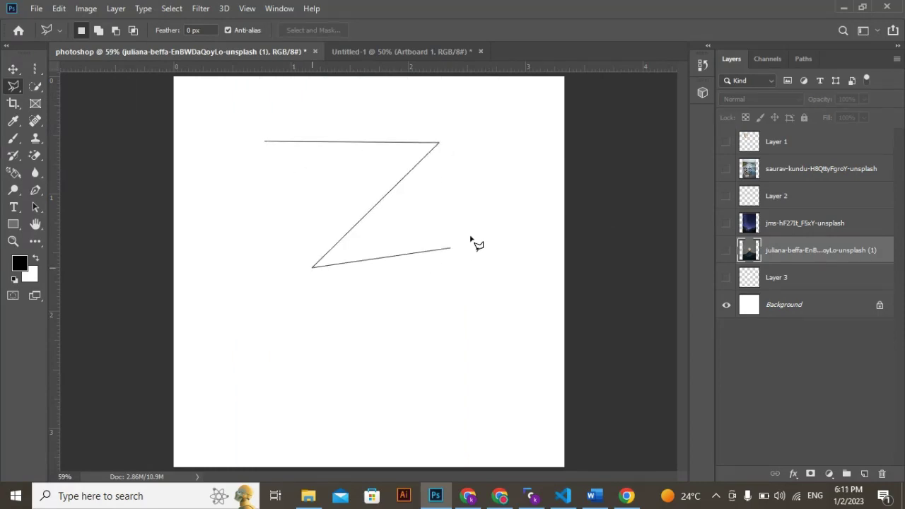
click(472, 235)
click(254, 219)
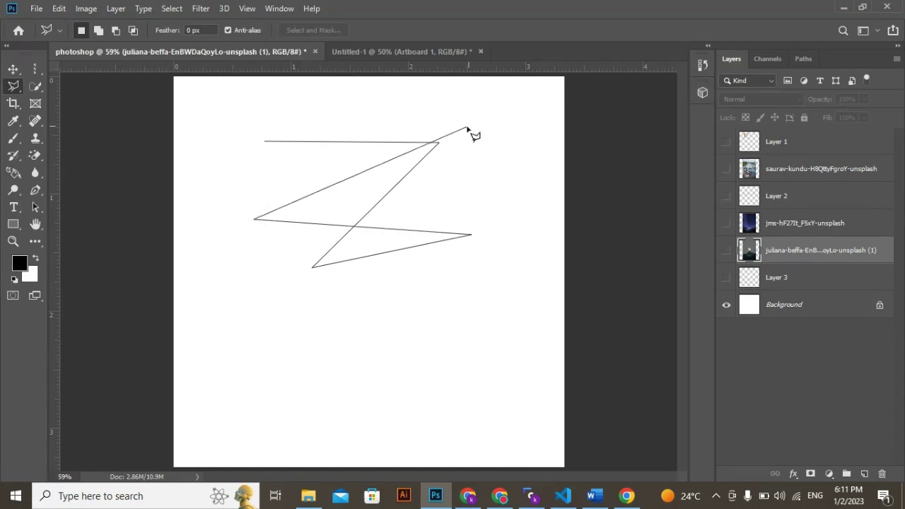
click(467, 128)
click(508, 341)
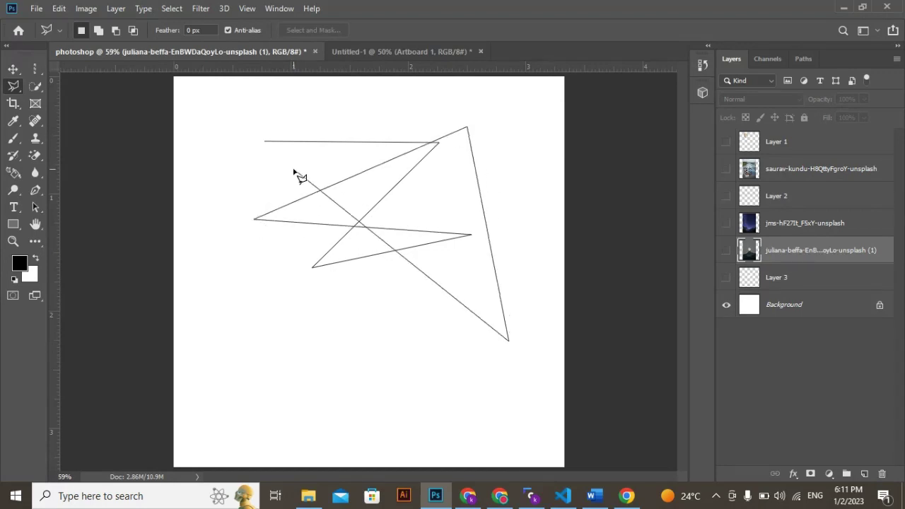
click(294, 170)
key(Escape)
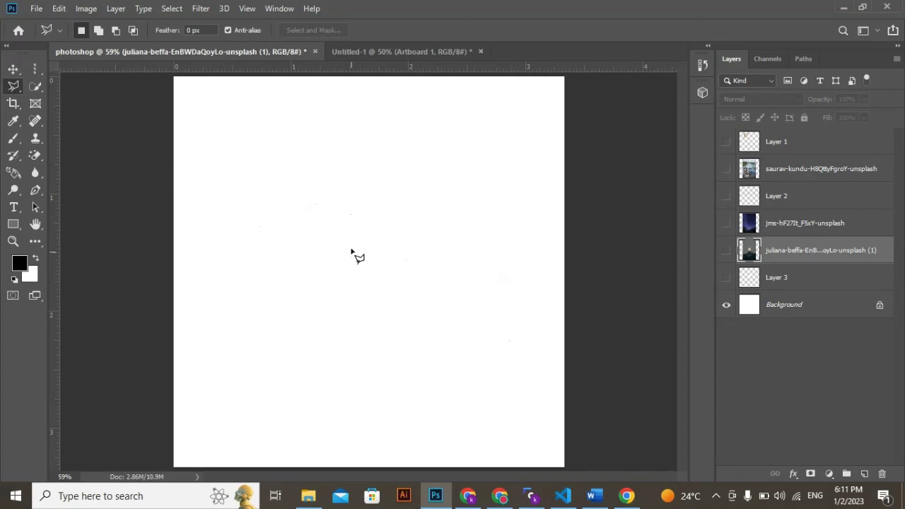
- Start a four-point zigzag outline with the Polygonal Lasso and remove its points one at a time
click(312, 171)
click(450, 170)
click(360, 264)
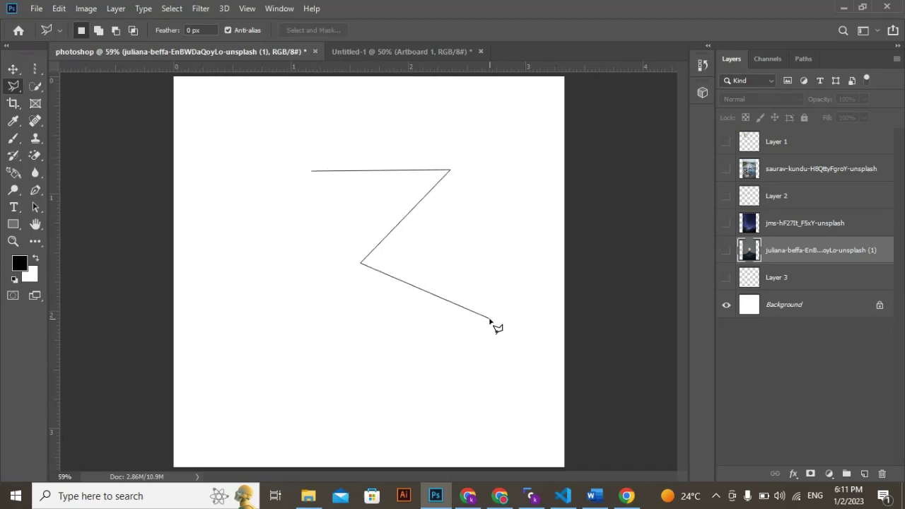
click(489, 318)
key(BackSpace)
key(BackSpace)
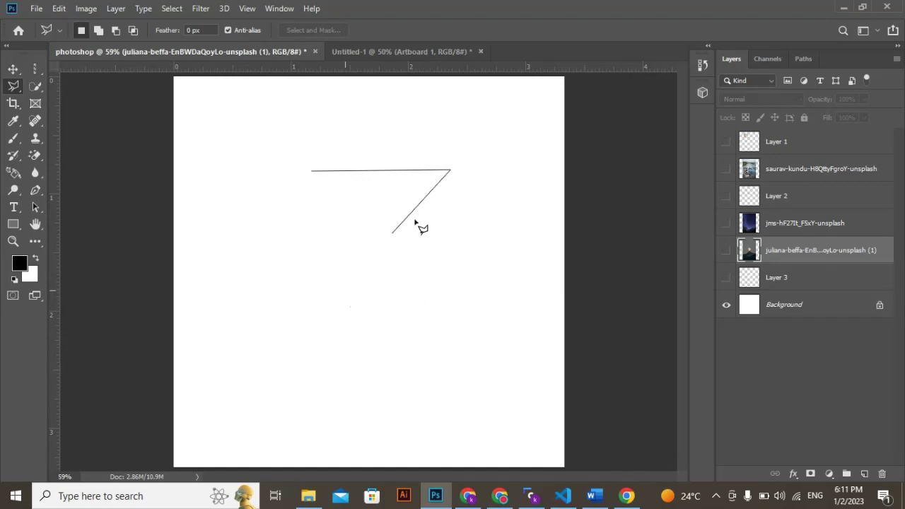
key(BackSpace)
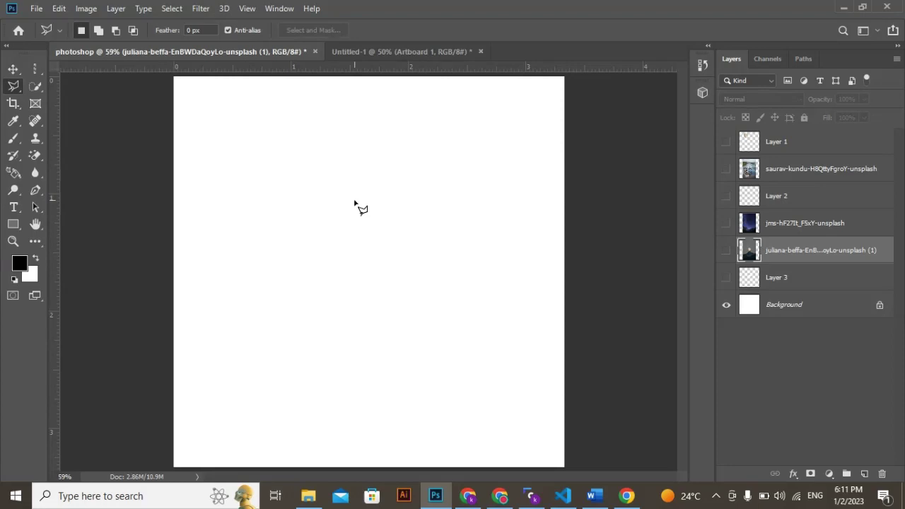
- Place the photo of the office towers against a pink sky from the Downloads folder into the document
click(308, 496)
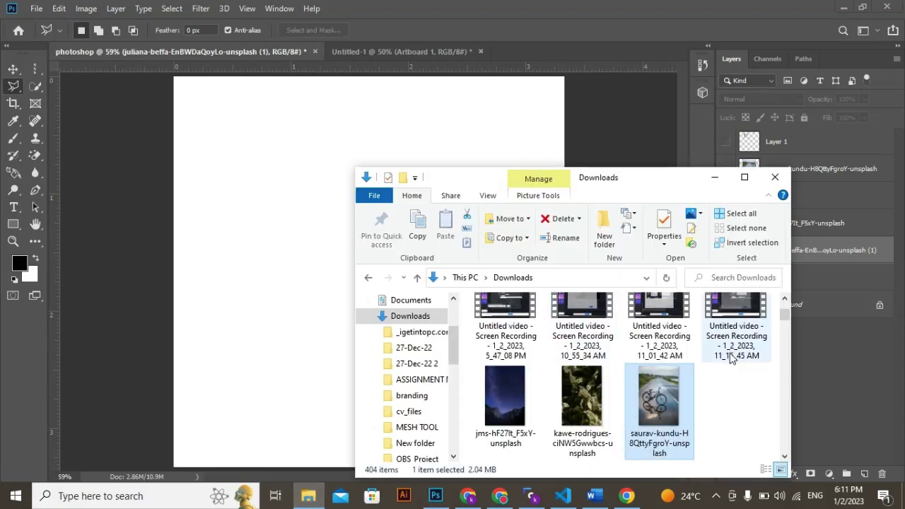
click(784, 301)
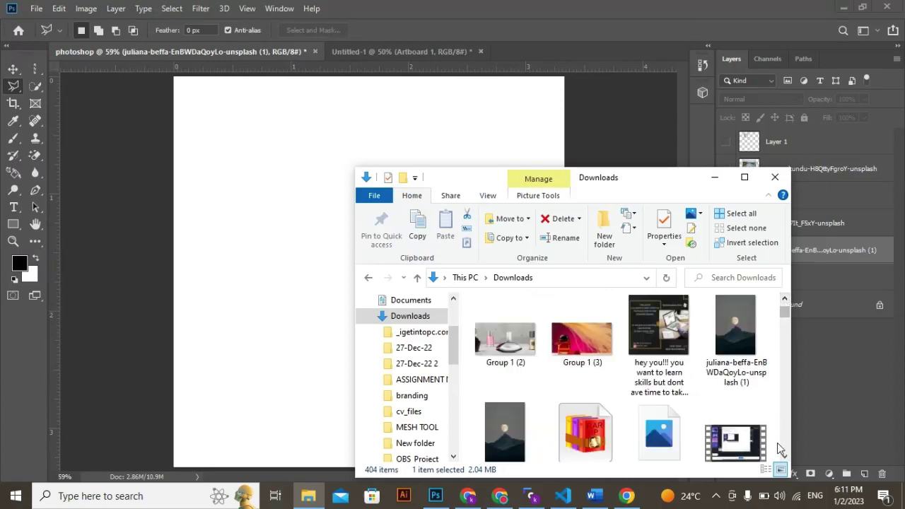
click(785, 301)
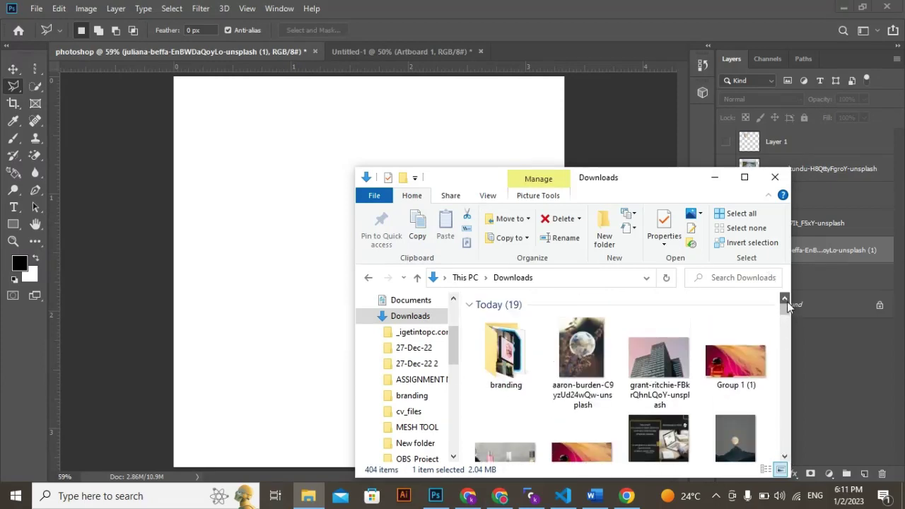
drag(658, 357, 290, 266)
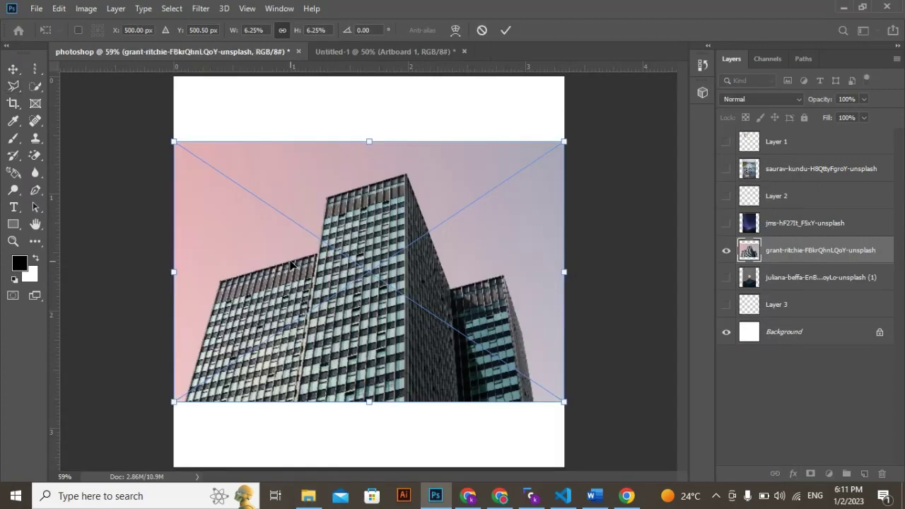
key(l)
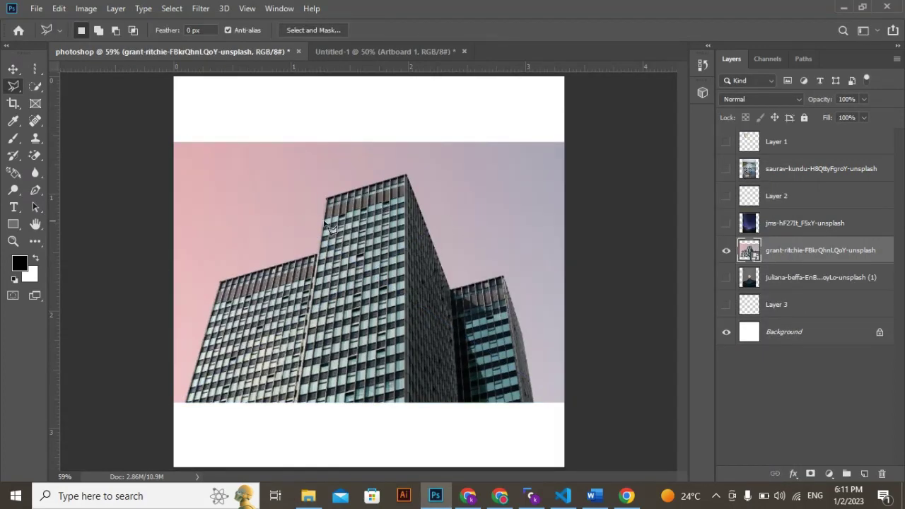
click(186, 403)
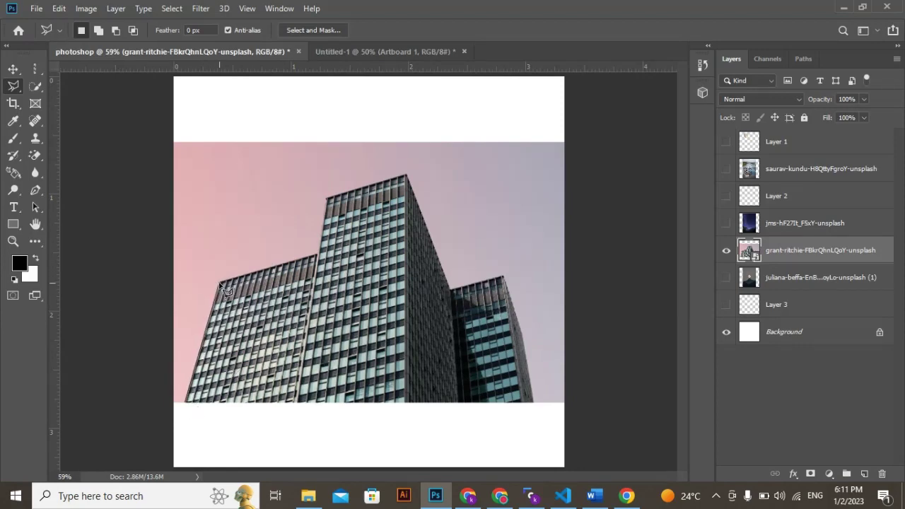
click(220, 282)
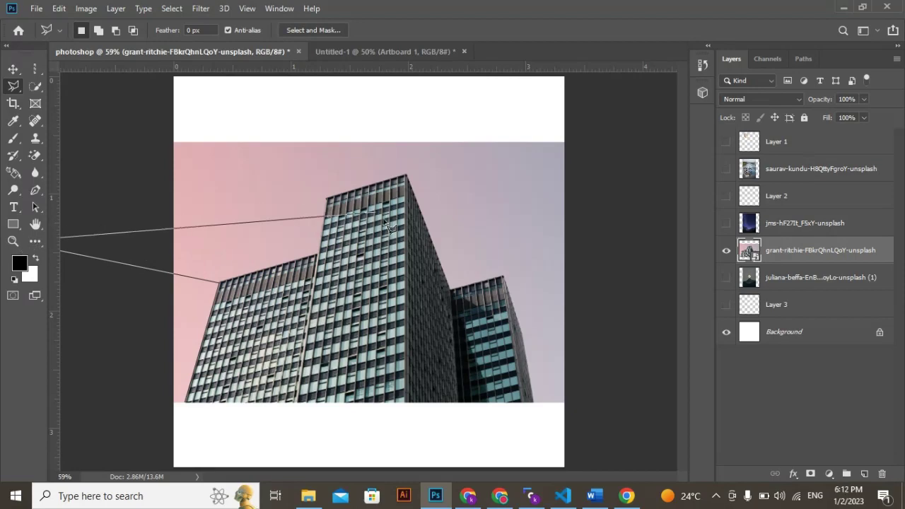
key(Escape)
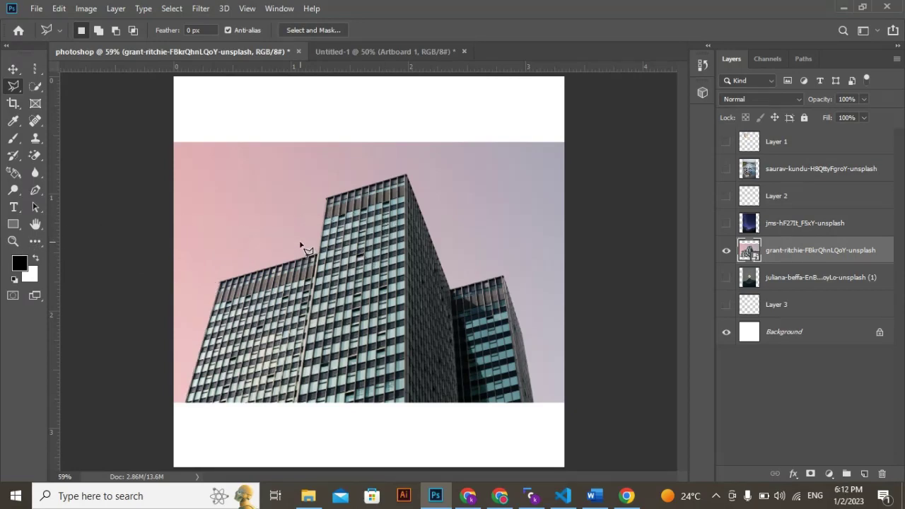
- With the Polygonal Lasso, trace from the left tower's lower outer corner along its roofline to the near roof corner of the central tower
click(12, 245)
click(300, 316)
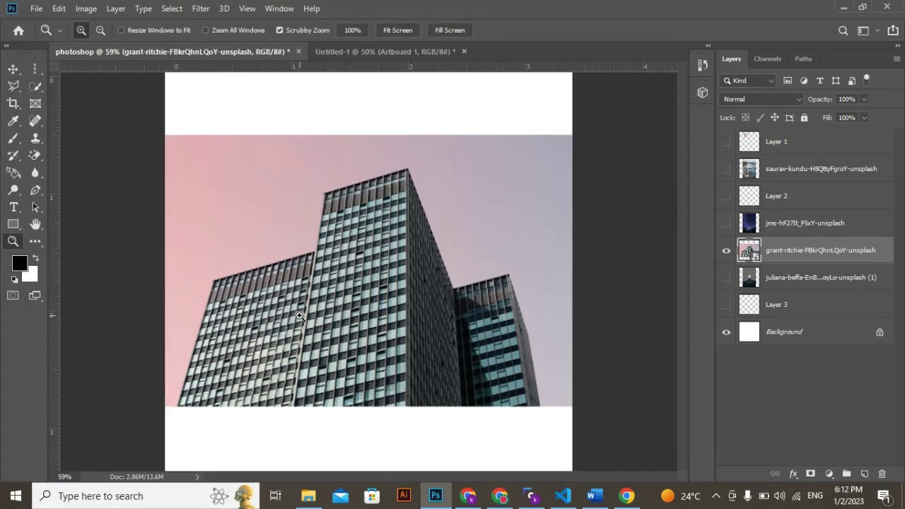
click(315, 322)
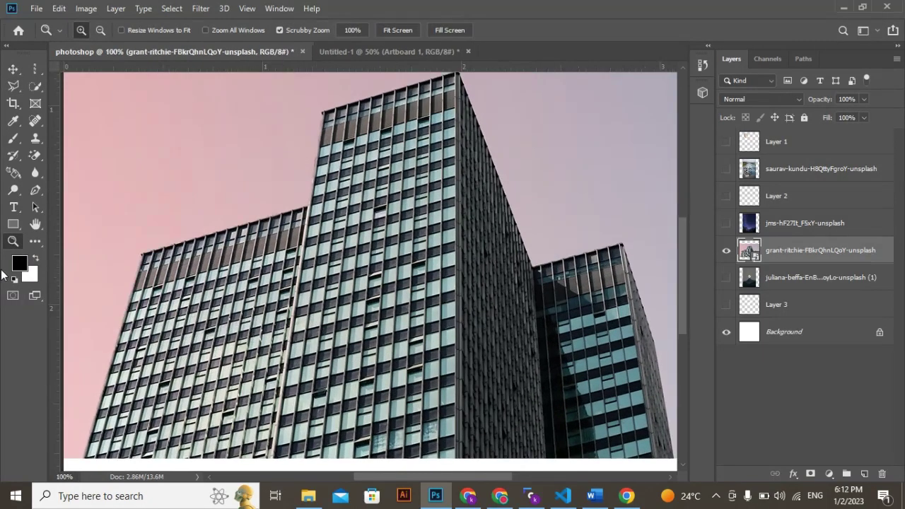
click(13, 85)
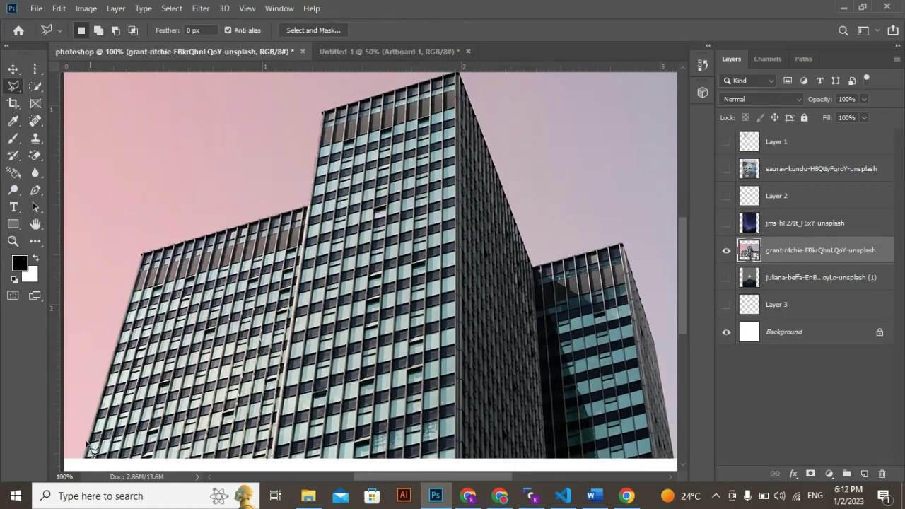
key(h)
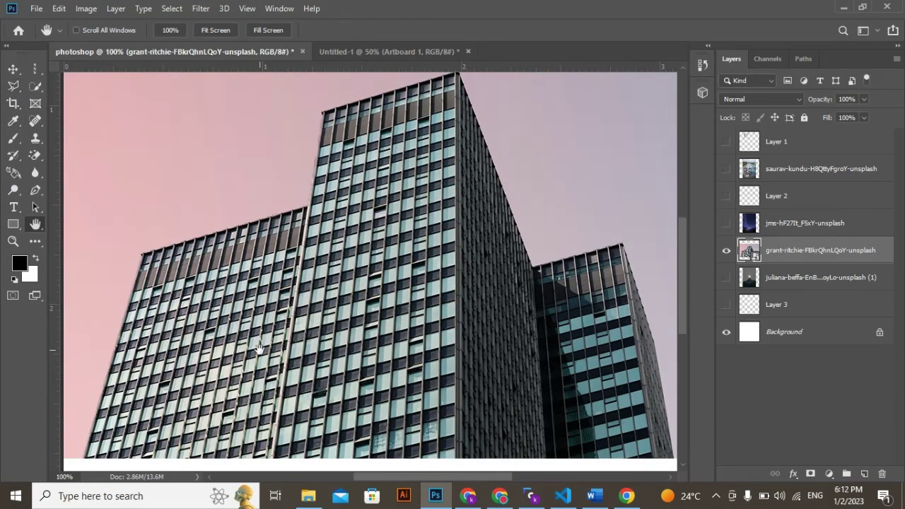
drag(260, 346, 272, 330)
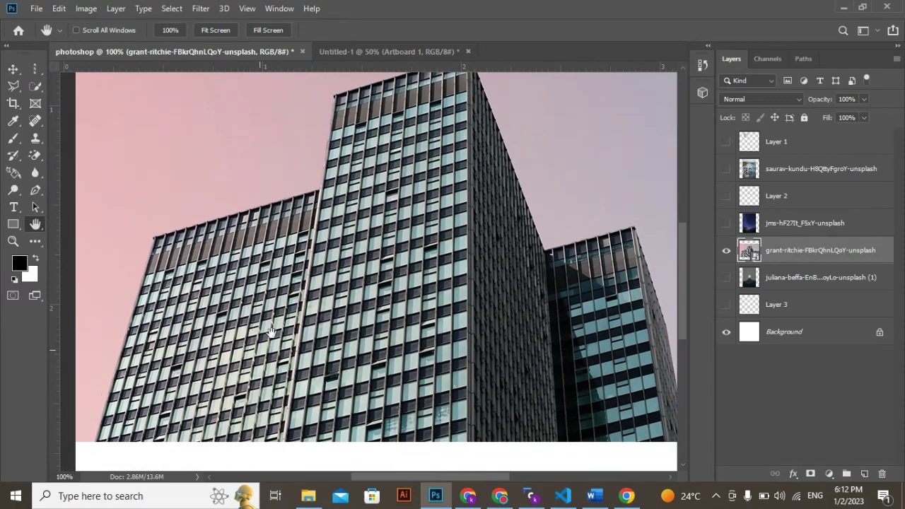
click(12, 85)
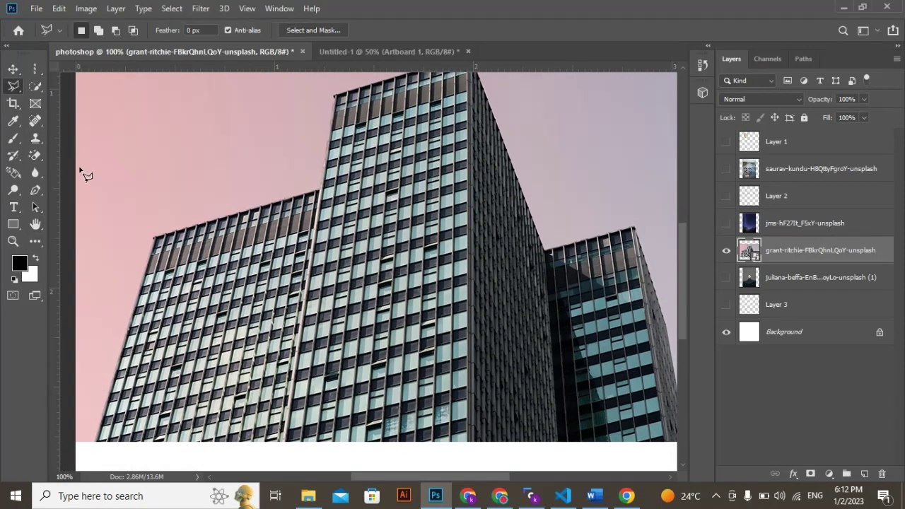
click(98, 442)
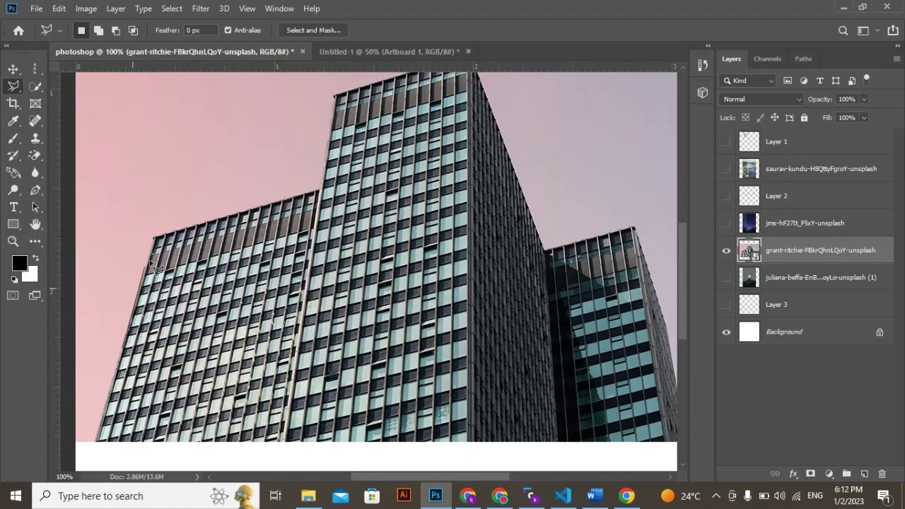
click(157, 239)
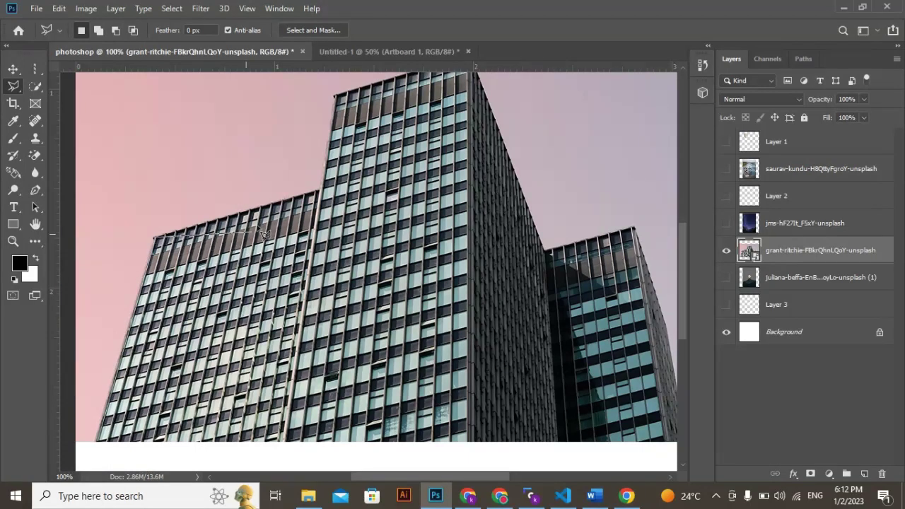
click(320, 193)
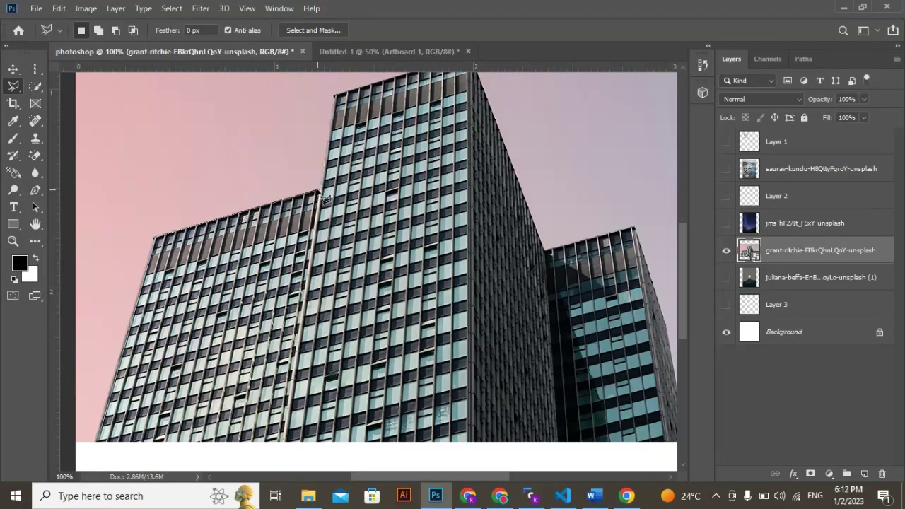
click(335, 94)
- Continue the outline over the central tower's peak, around the right tower and back along the photo's lower edge, closing it into a selection
scroll(146, 73, up, 1)
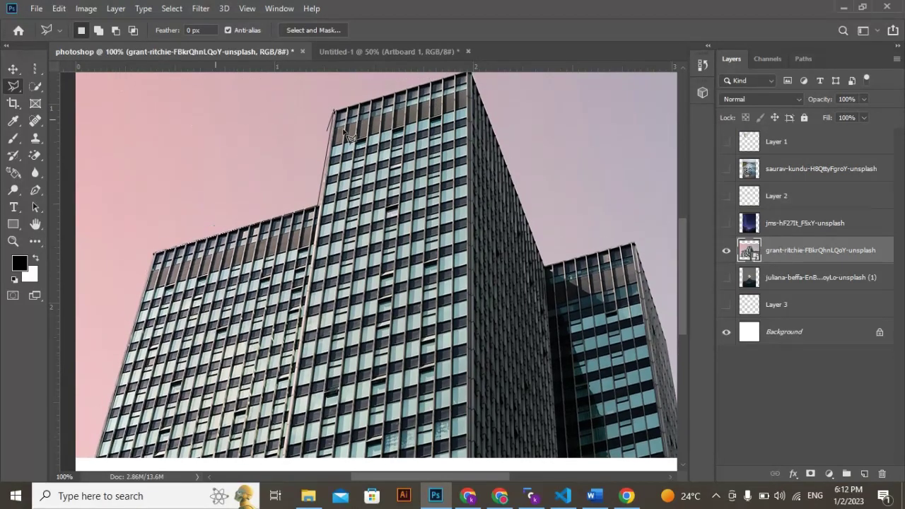
scroll(460, 92, up, 2)
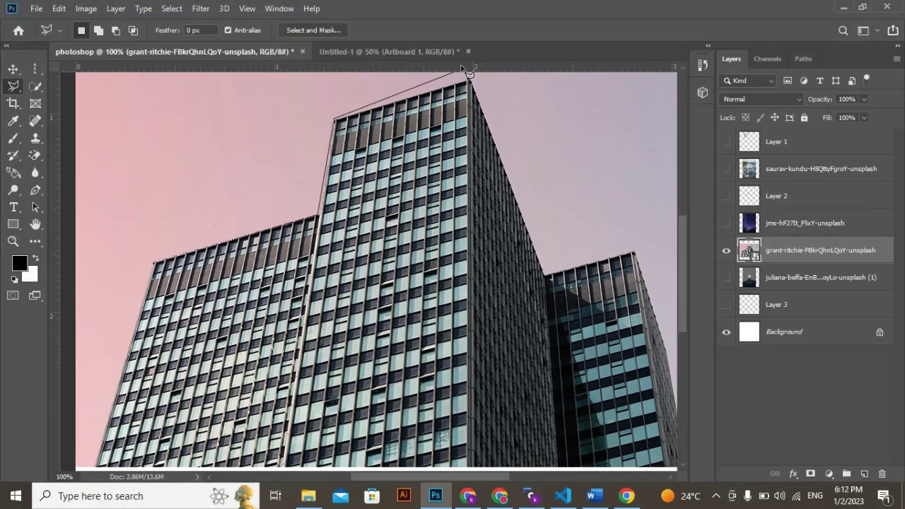
scroll(464, 68, up, 2)
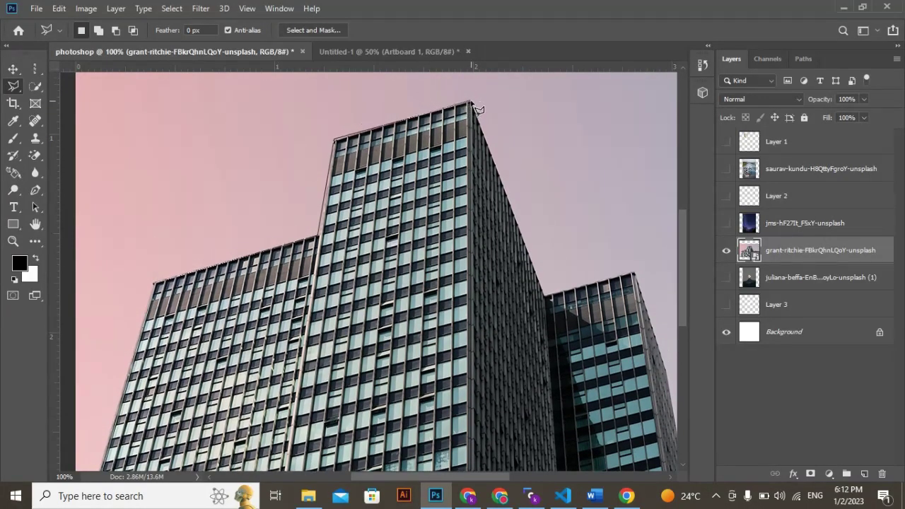
click(547, 296)
click(634, 274)
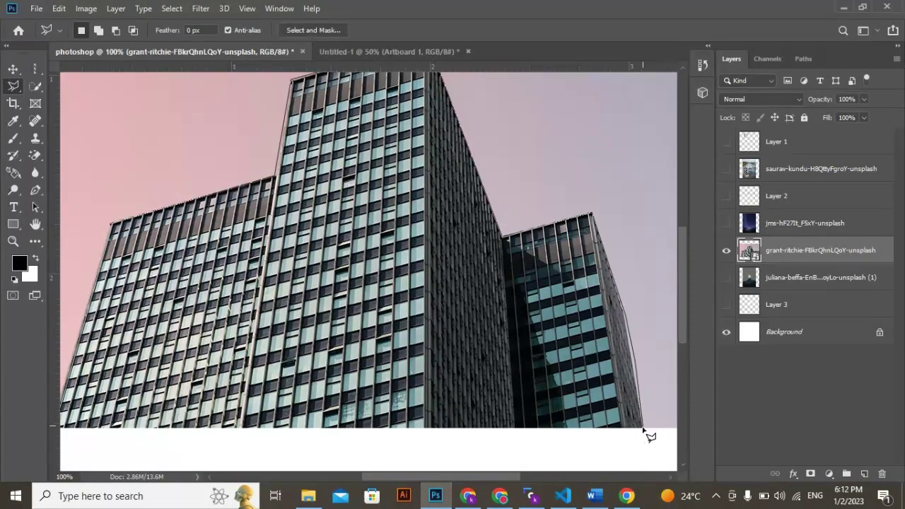
click(644, 428)
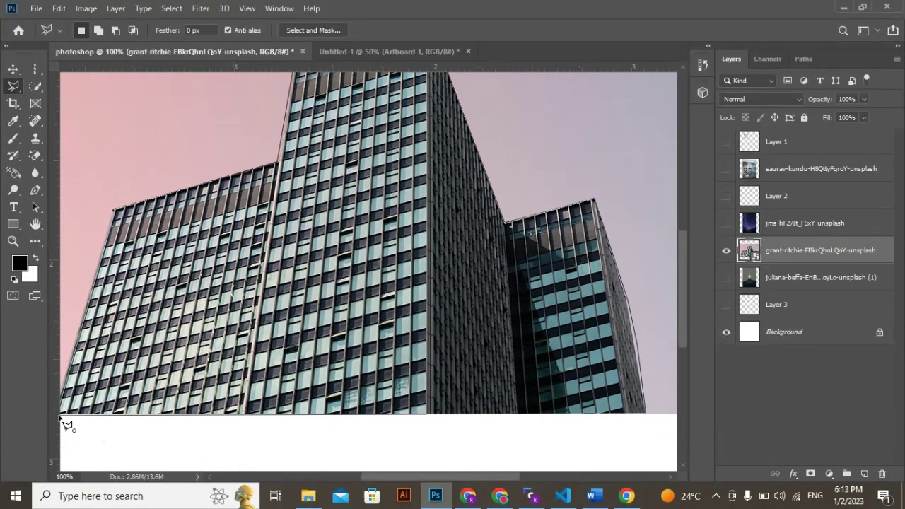
double_click(47, 435)
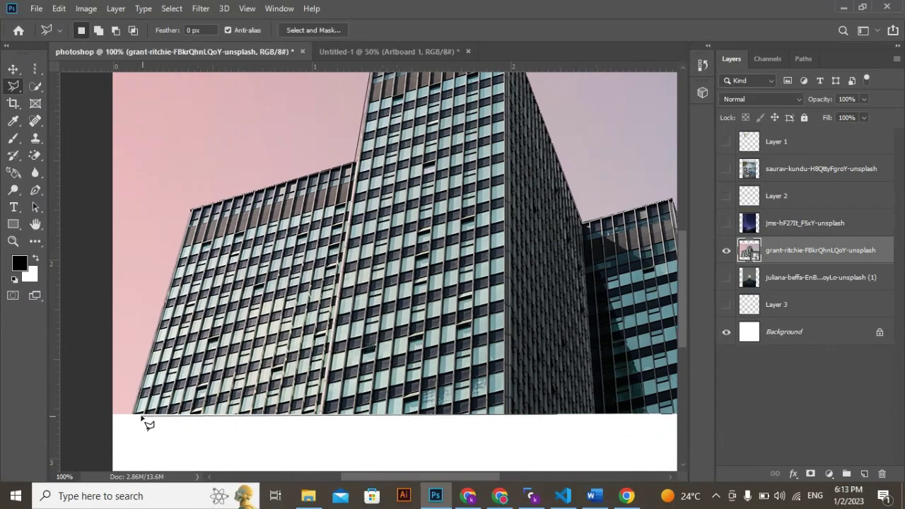
click(136, 418)
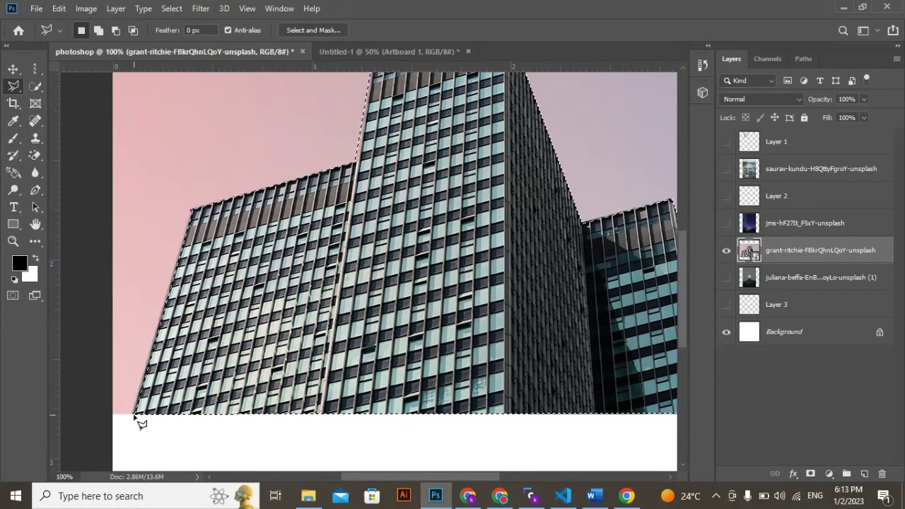
- Copy the selected towers to a new layer and hide the original building photo's layer
key(ctrl+0)
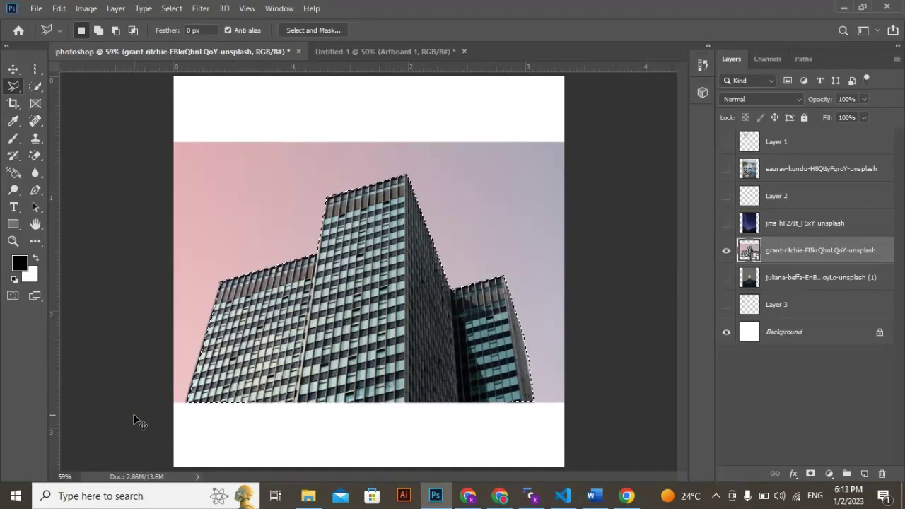
key(ctrl+j)
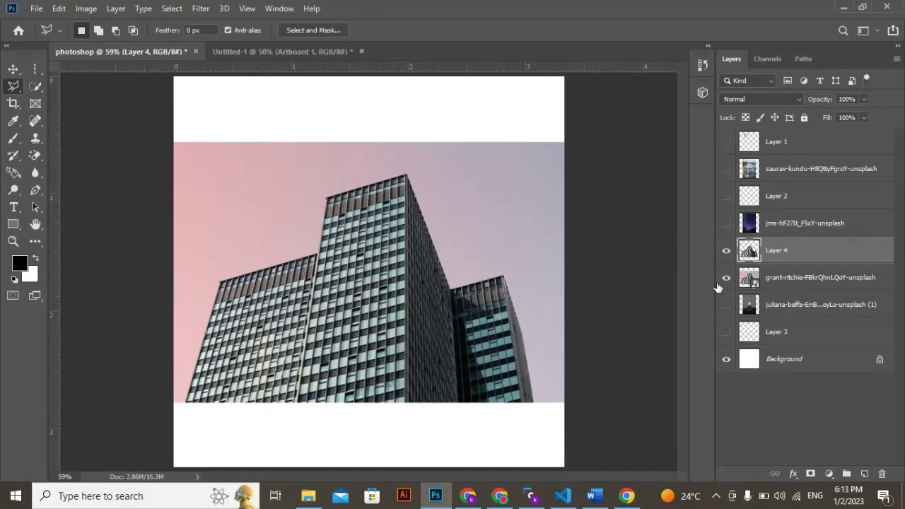
click(726, 278)
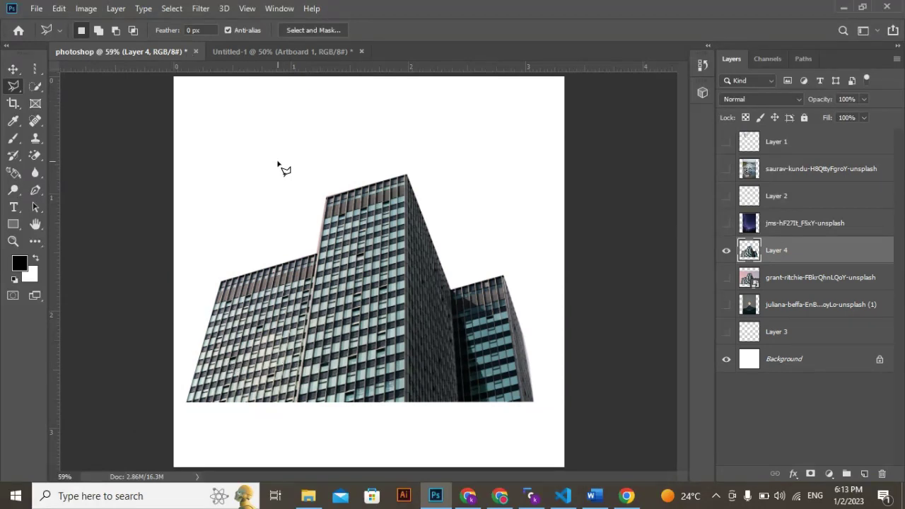
- Switch to the Unsplash page in Chrome and search for "sky backgrou nd" photos
click(468, 497)
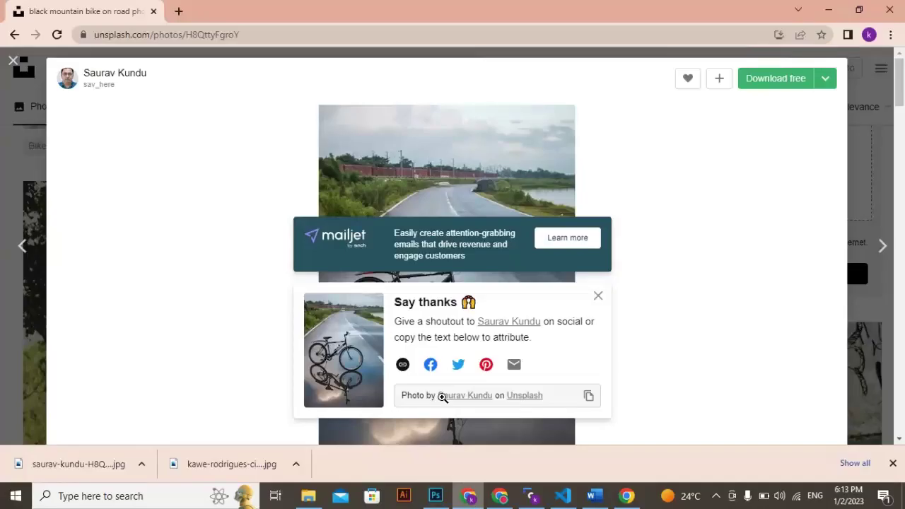
click(20, 64)
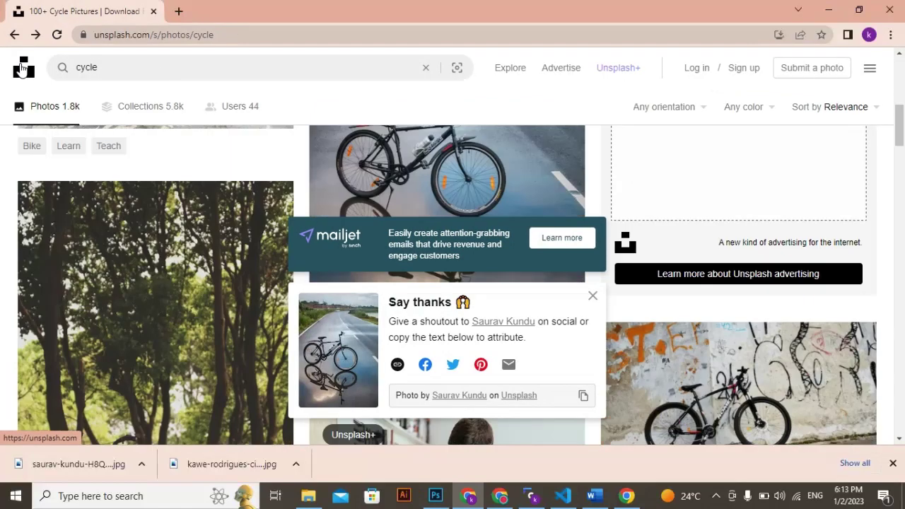
click(212, 63)
key(BackSpace)
key(BackSpace)
key(BackSpace)
key(BackSpace)
key(BackSpace)
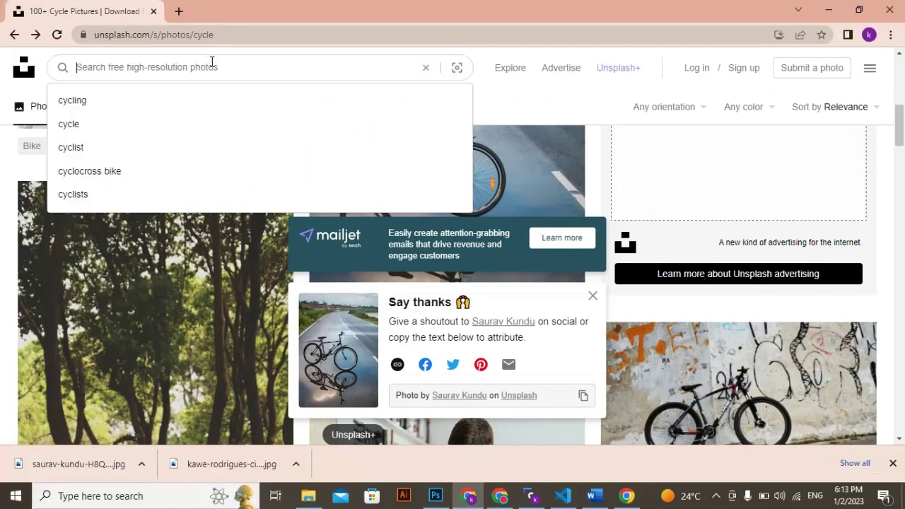
text(sky back)
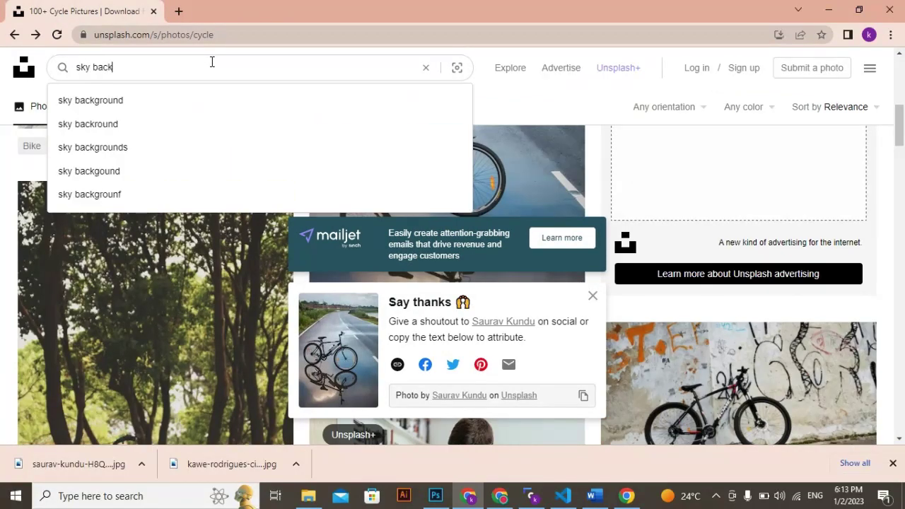
text(grou nd)
key(Return)
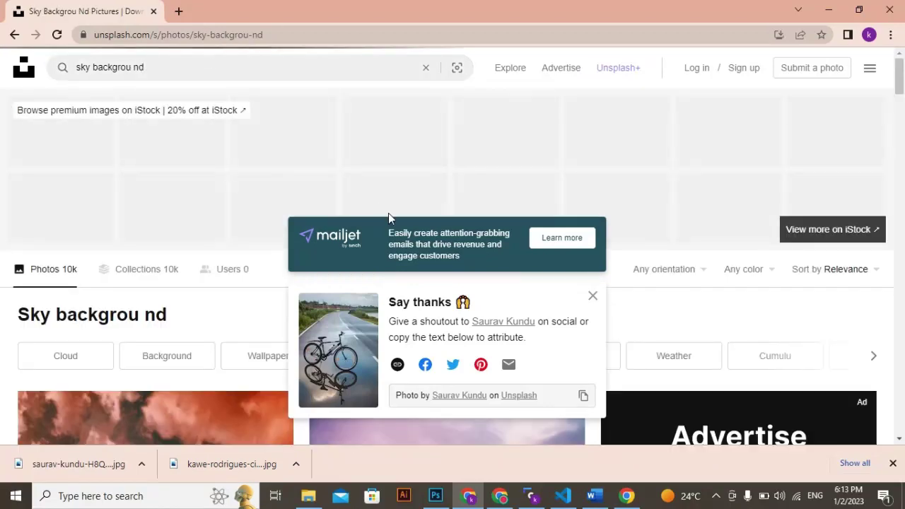
- Dismiss the thank-you pop-up and download the pastel pink and blue cloud photo from the sky results
scroll(900, 83, down, 10)
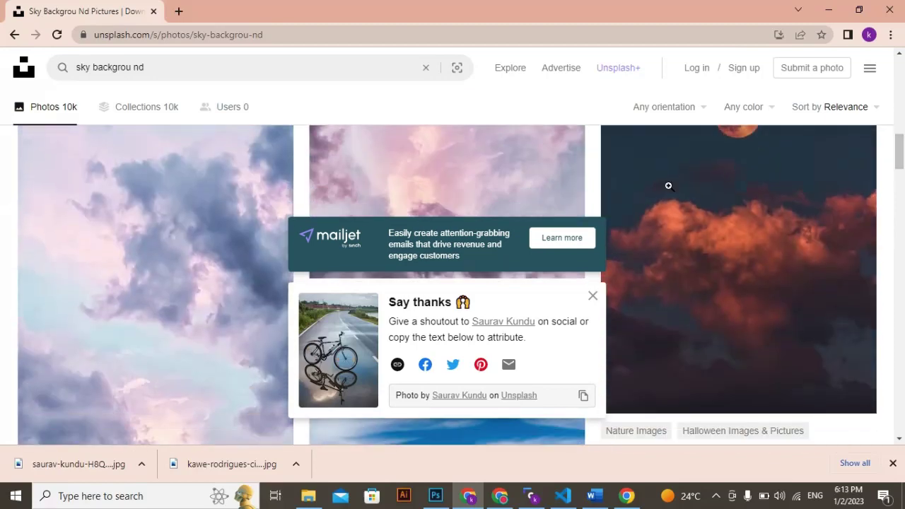
click(594, 296)
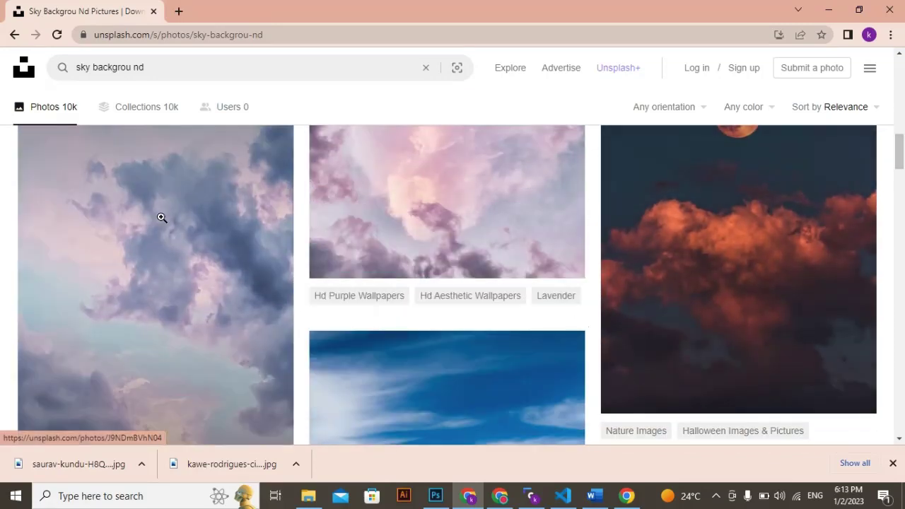
click(161, 219)
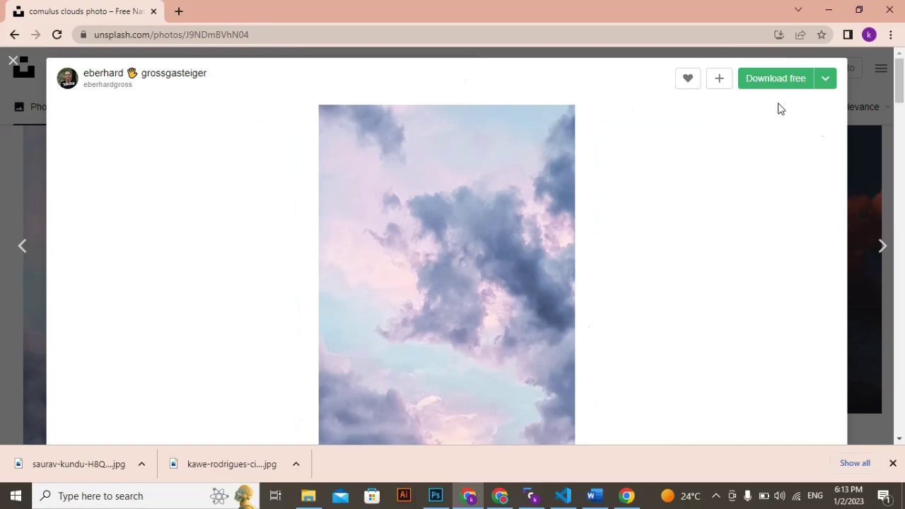
click(776, 85)
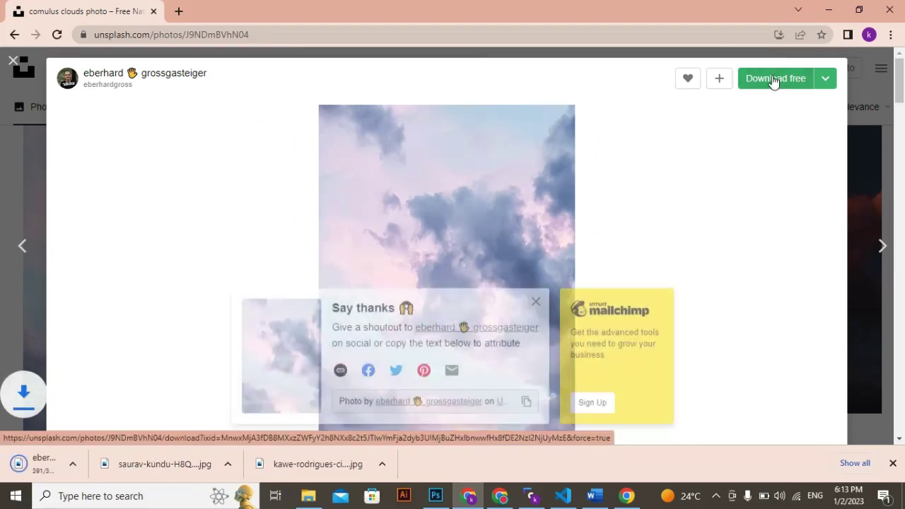
- Return to Photoshop and place the downloaded cloud photo from File Explorer into the document above the towers' layer
click(434, 497)
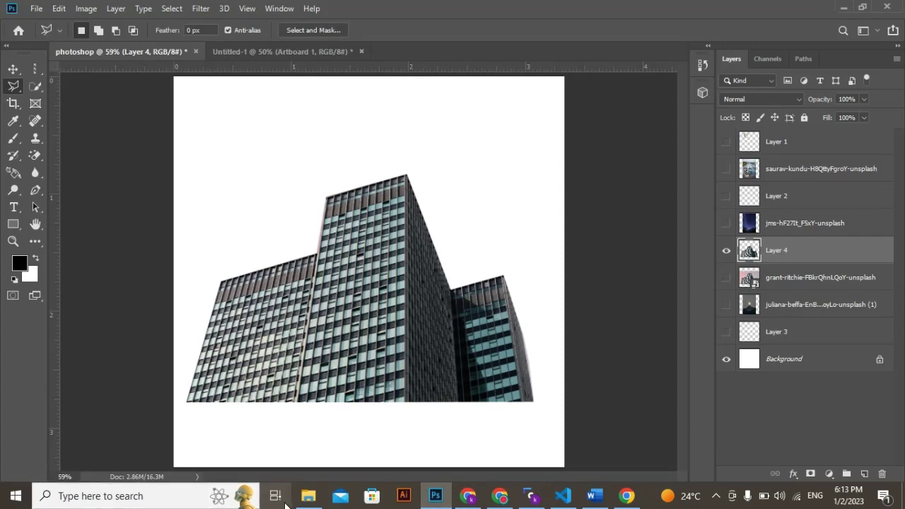
click(308, 496)
drag(649, 358, 278, 222)
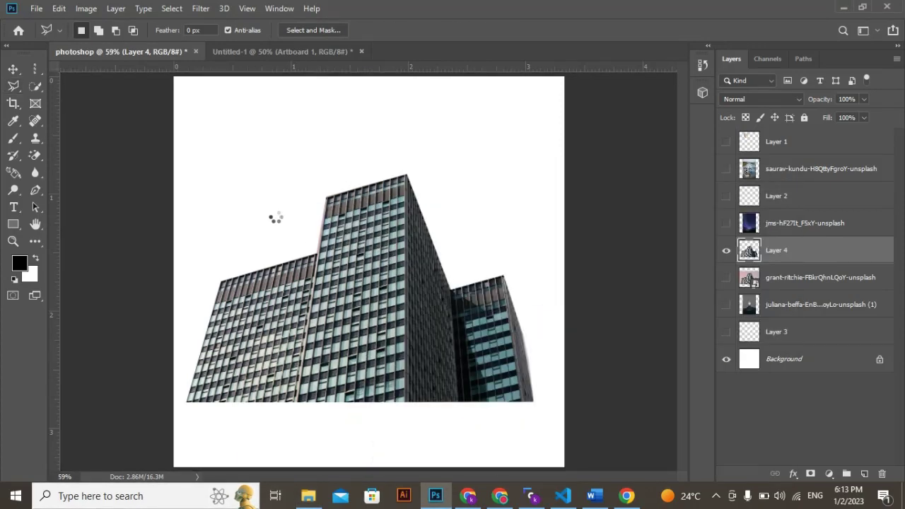
key(Return)
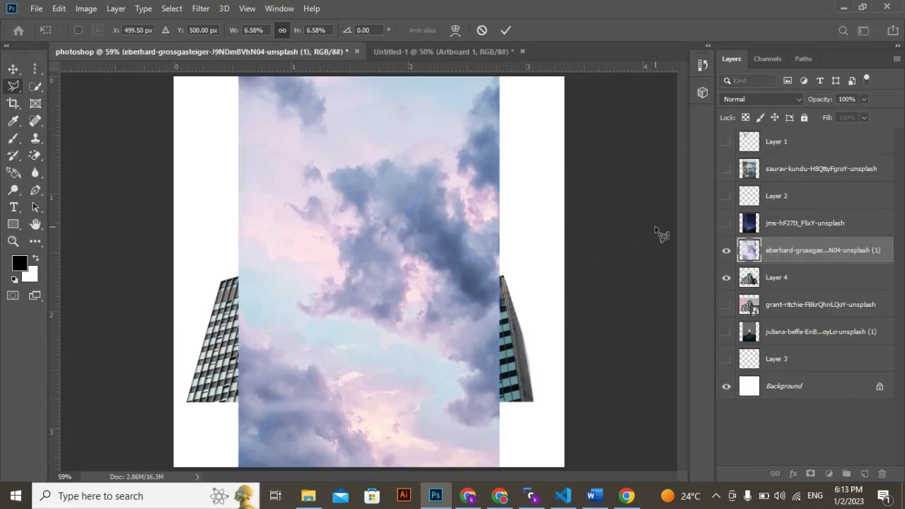
key(l)
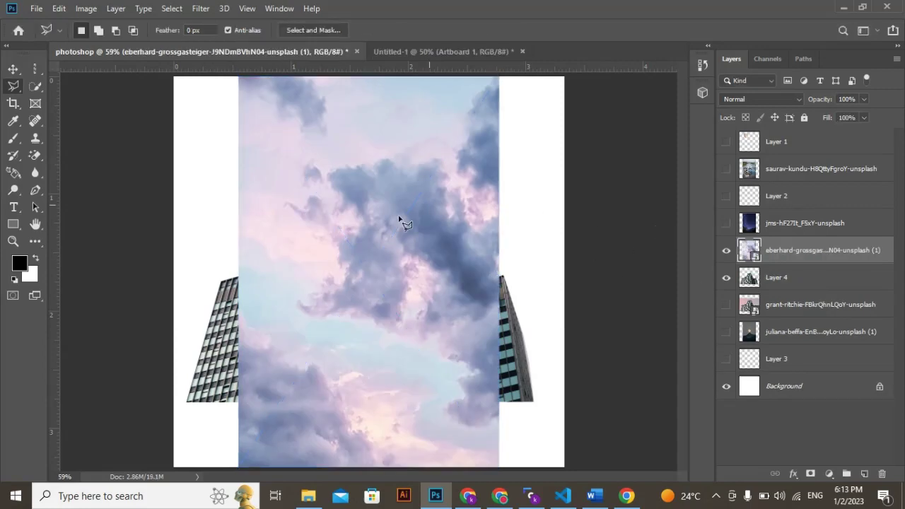
- Enlarge the cloud photo with the Move tool's transform controls until it extends past both sides of the canvas
click(309, 228)
key(v)
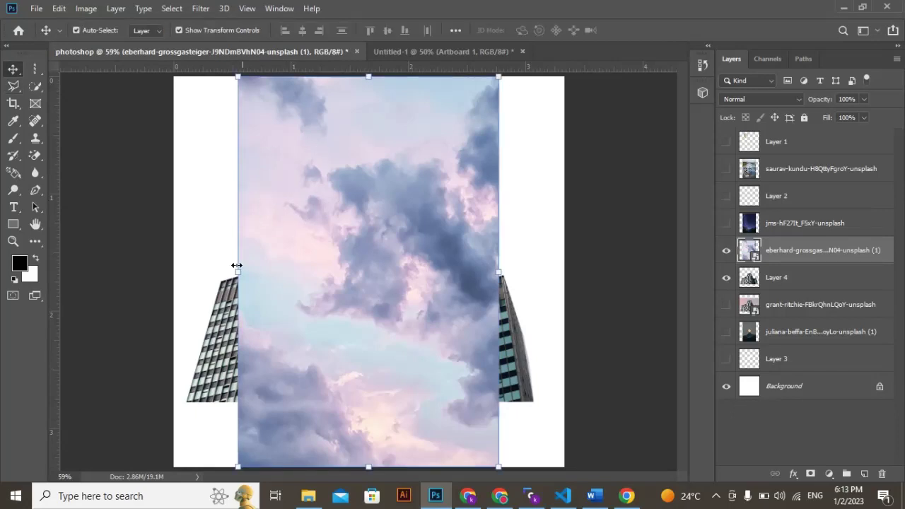
drag(239, 273, 163, 272)
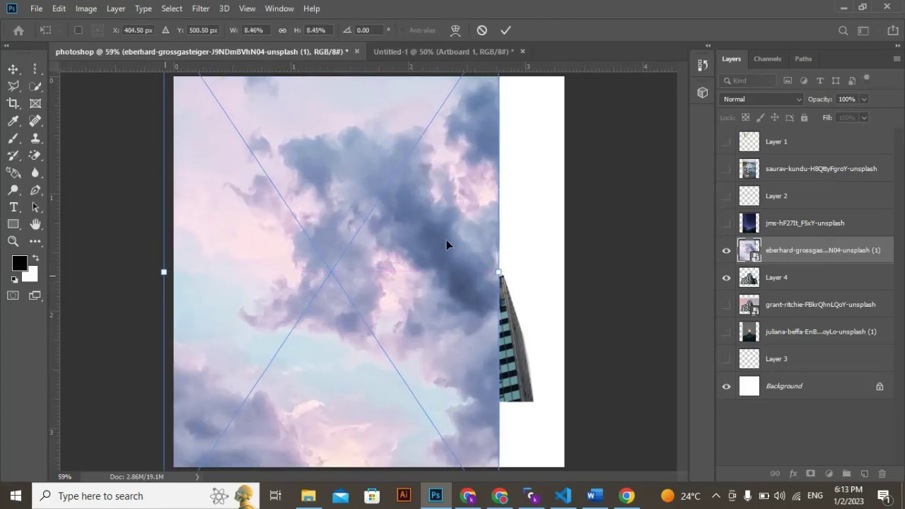
drag(500, 271, 585, 273)
key(Return)
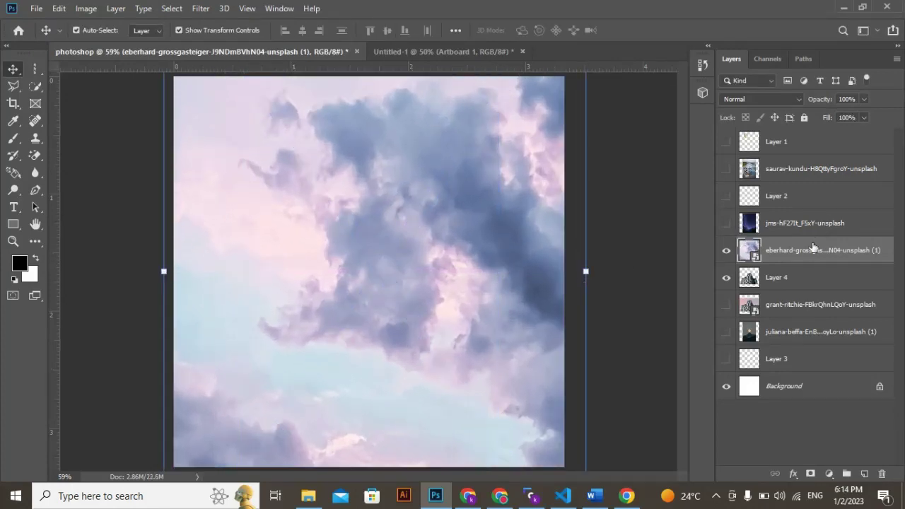
- Rasterize the enlarged cloud photo layer and move the towers' layer above it in the layer stack
right_click(809, 254)
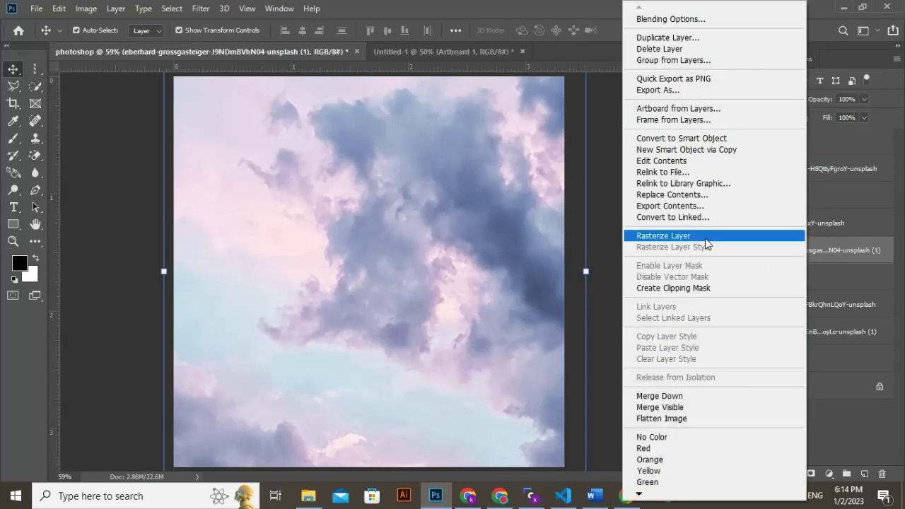
click(705, 238)
right_click(399, 272)
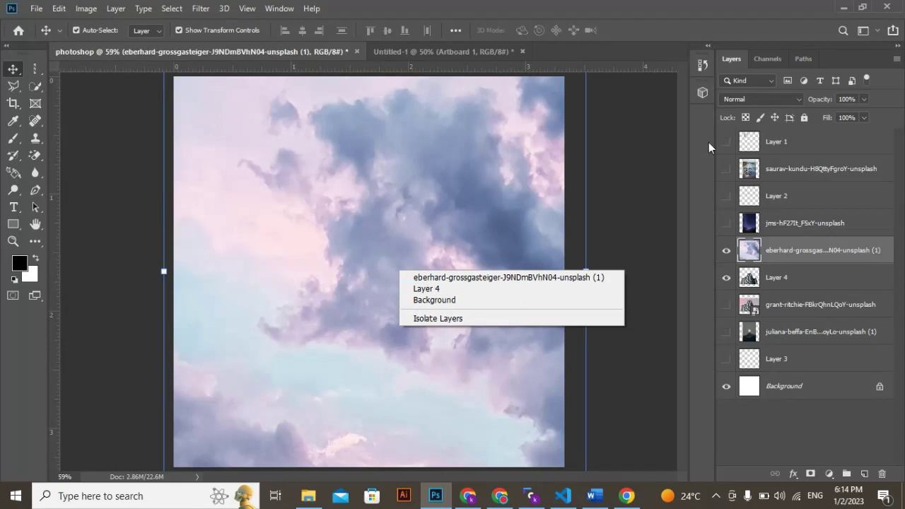
click(617, 226)
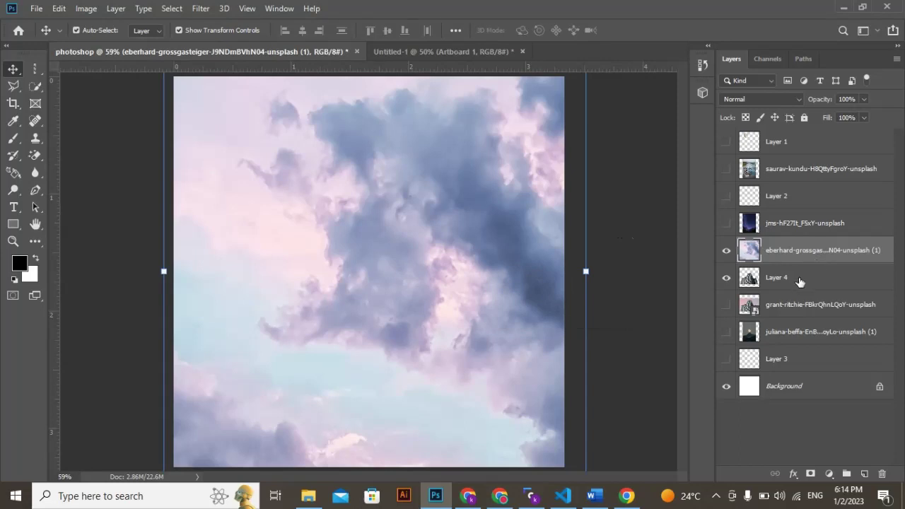
drag(799, 282, 798, 248)
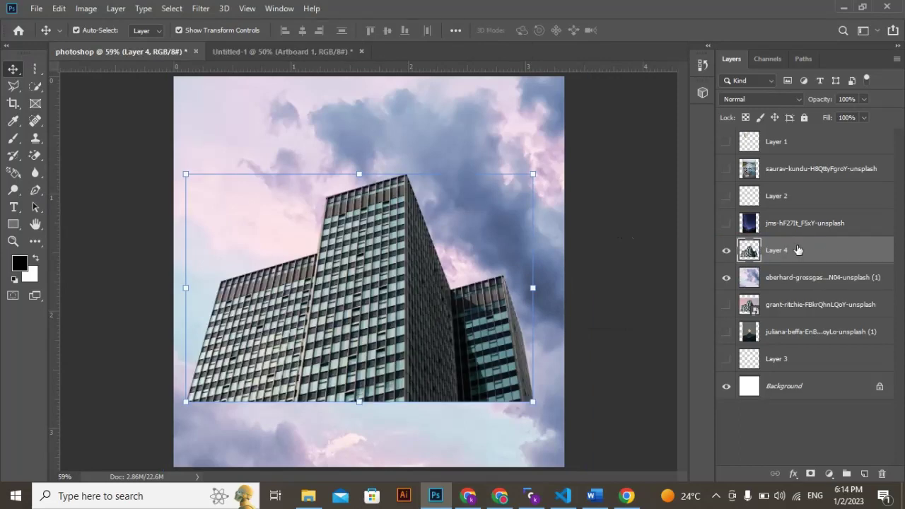
- Nudge the towers down and scale them up to about 112% so they span the canvas width and rest on its lower edge
key(Down)
key(Down)
key(Down)
key(Down)
key(Down)
key(Down)
key(Down)
key(Down)
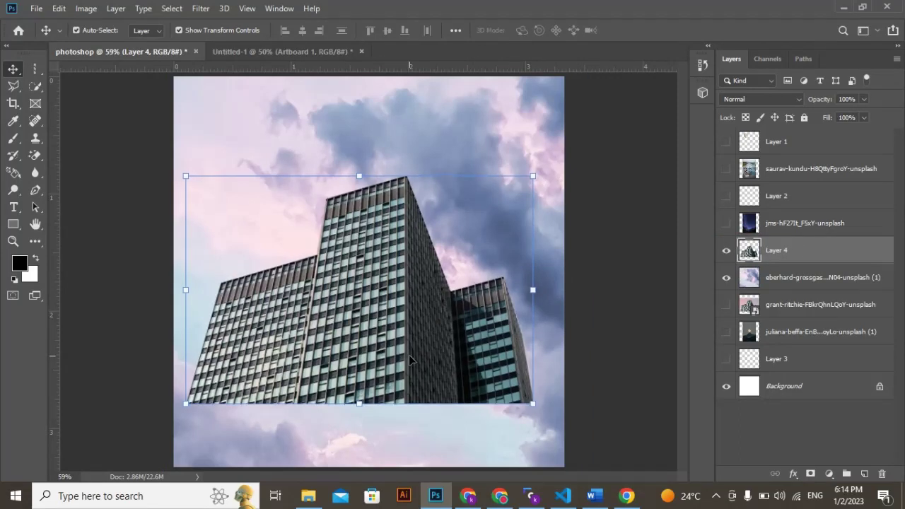
key(Down)
key(Down)
key(Down)
key(Down)
key(Down)
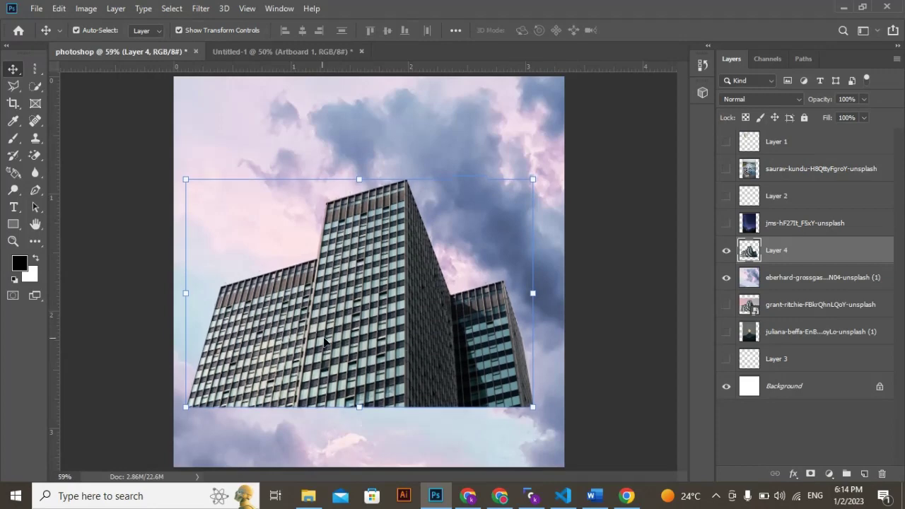
drag(180, 296, 174, 294)
drag(352, 413, 379, 444)
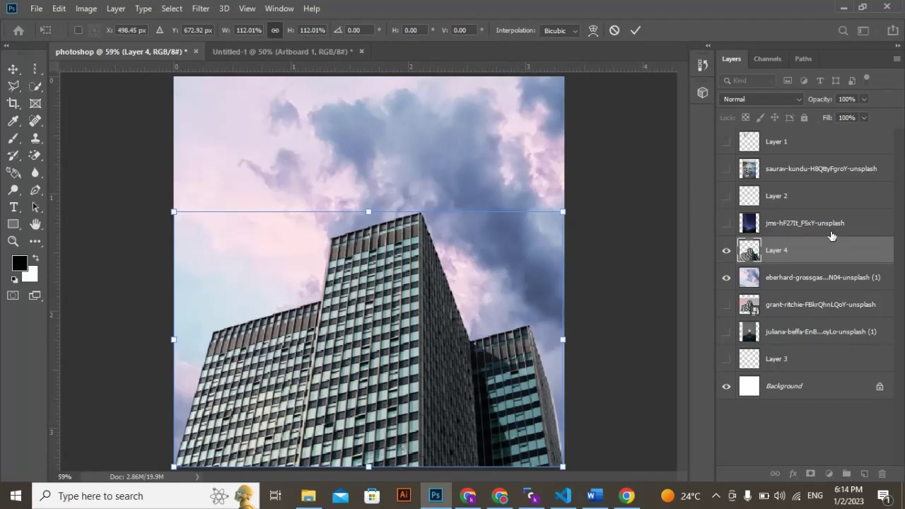
- Lower the cloud photo layer's opacity to 79%
click(784, 277)
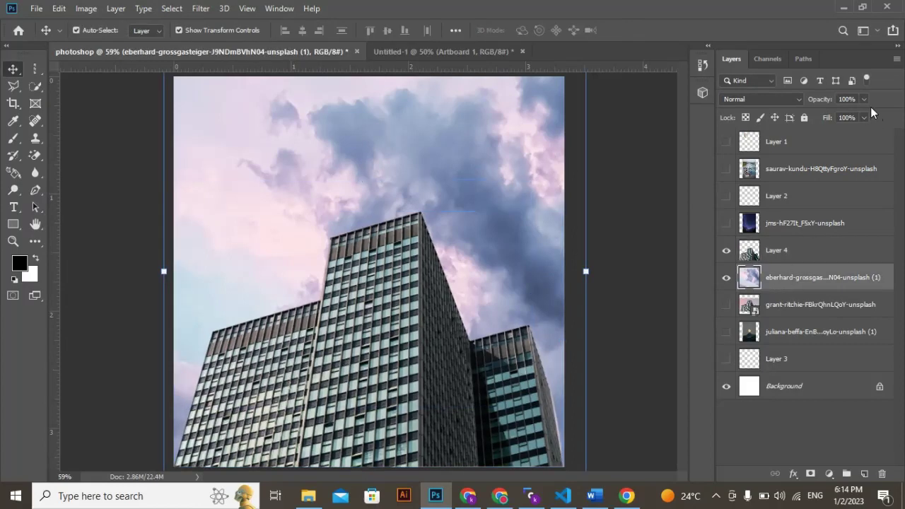
click(863, 99)
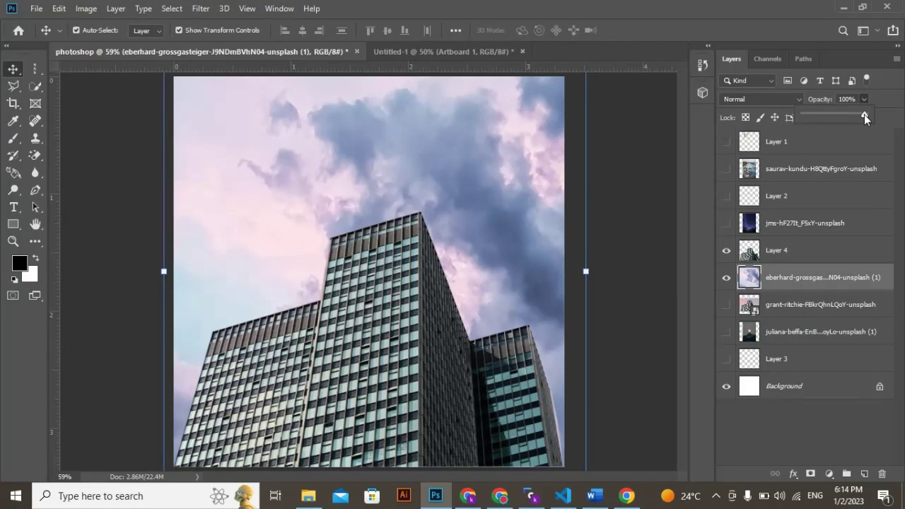
drag(854, 114, 851, 114)
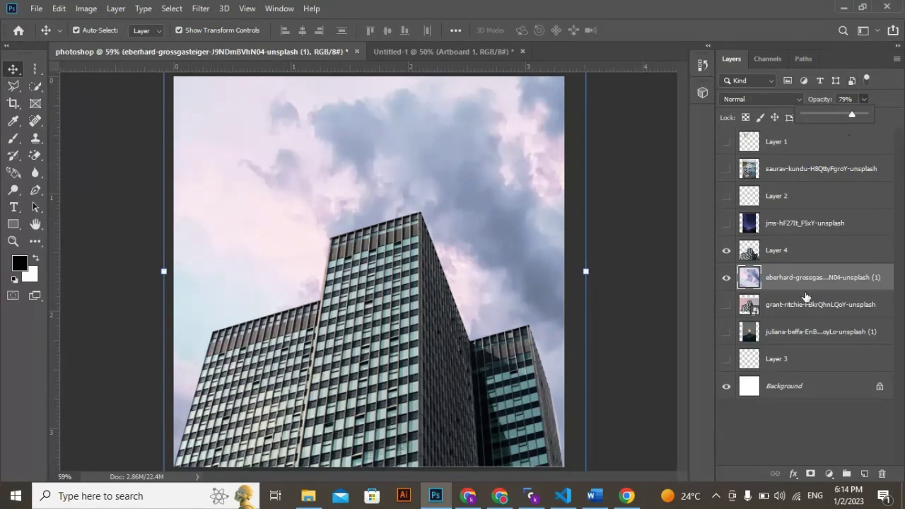
- Try the towers' layer at 66% opacity, and restore it to 100%
click(808, 246)
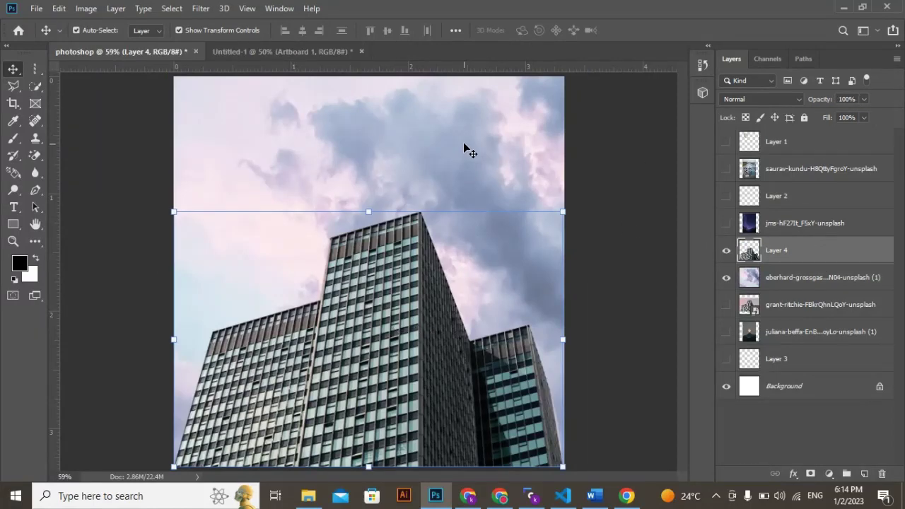
click(864, 99)
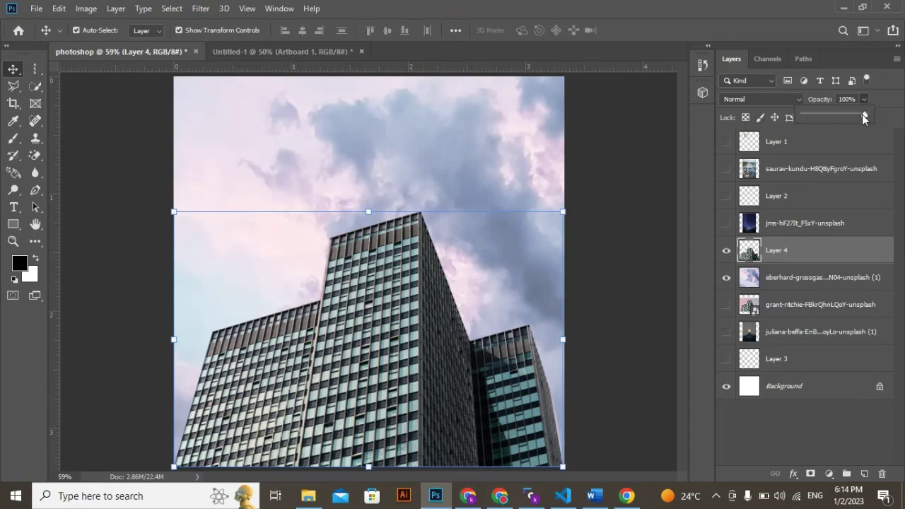
drag(864, 117, 846, 125)
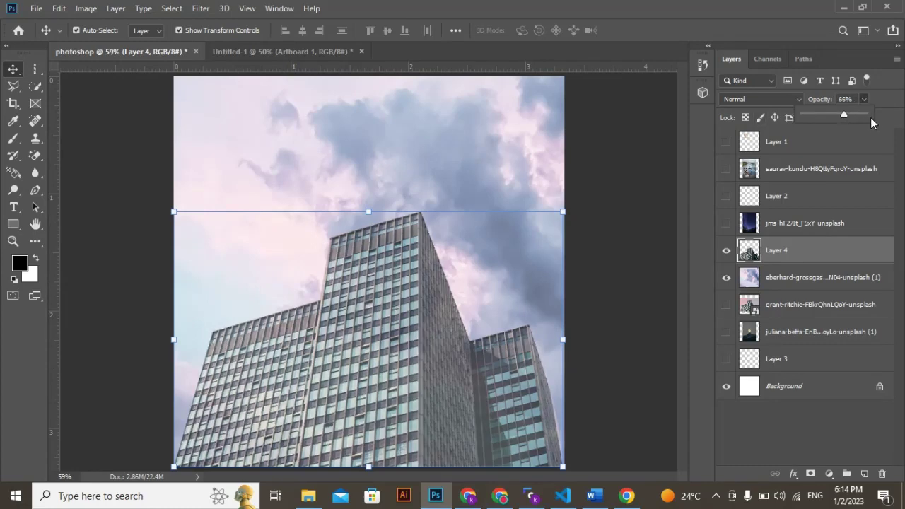
click(875, 130)
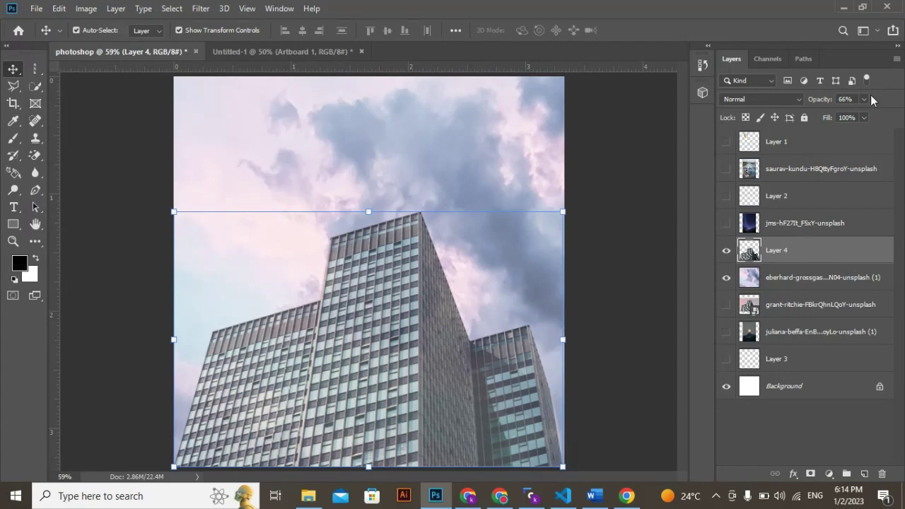
click(863, 100)
drag(867, 114, 903, 115)
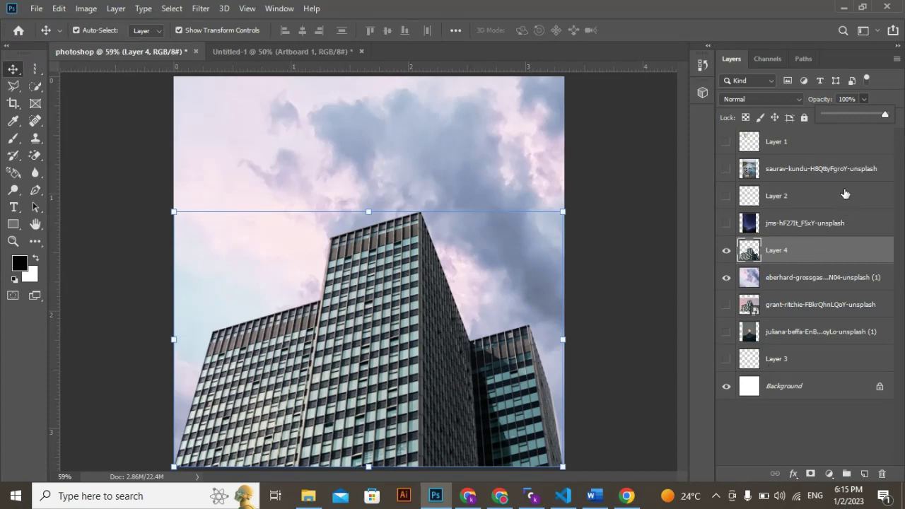
- Delete the towers' cutout layer, the cloud photo layer and the original building photo layer
right_click(13, 85)
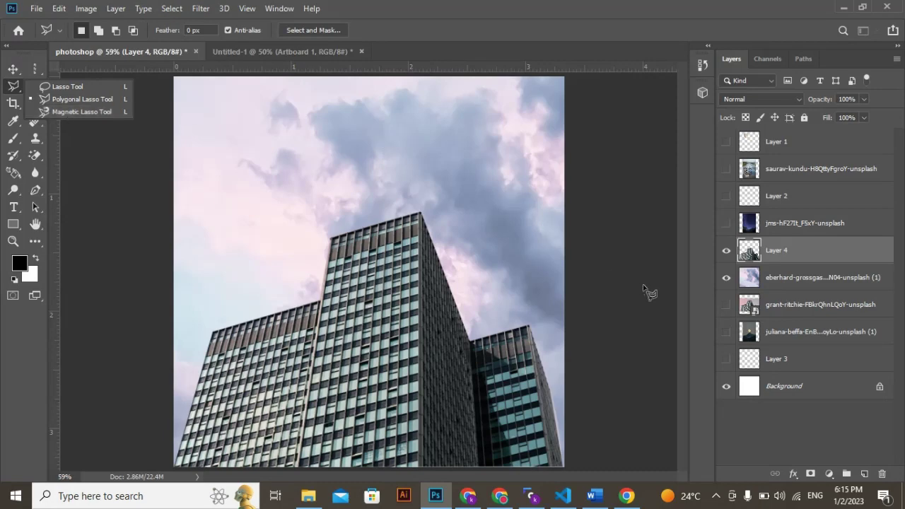
click(797, 258)
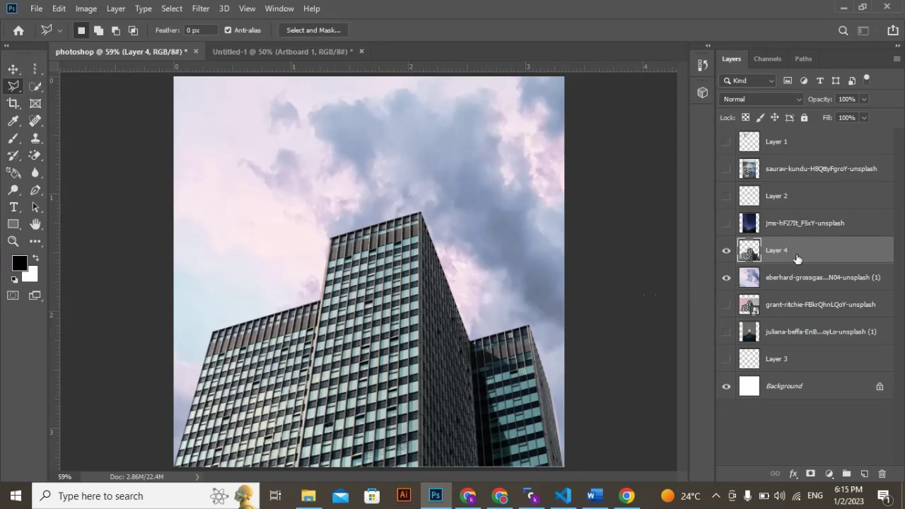
key(Delete)
key(Delete)
key(Delete)
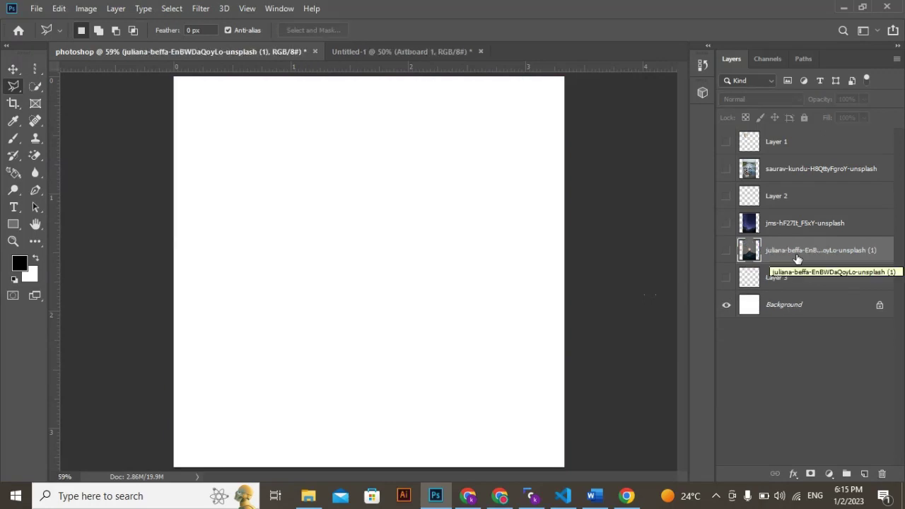
- Show the moon and mountain photo, and outline the middle mountain between sky and dark foothills with the Magnetic Lasso tool
click(725, 254)
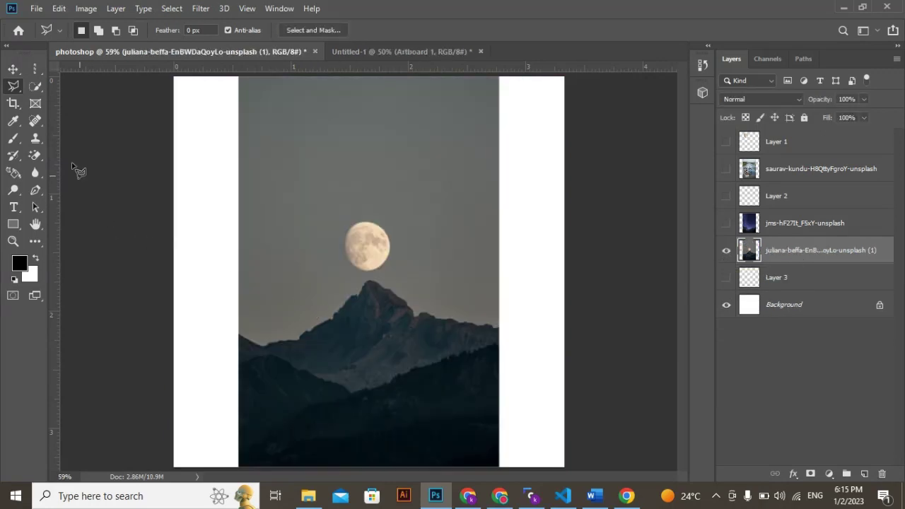
right_click(15, 88)
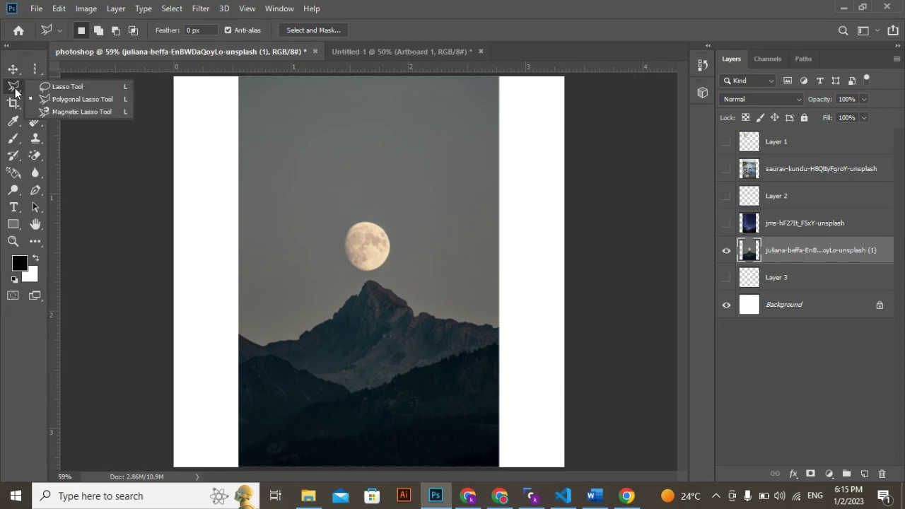
click(60, 113)
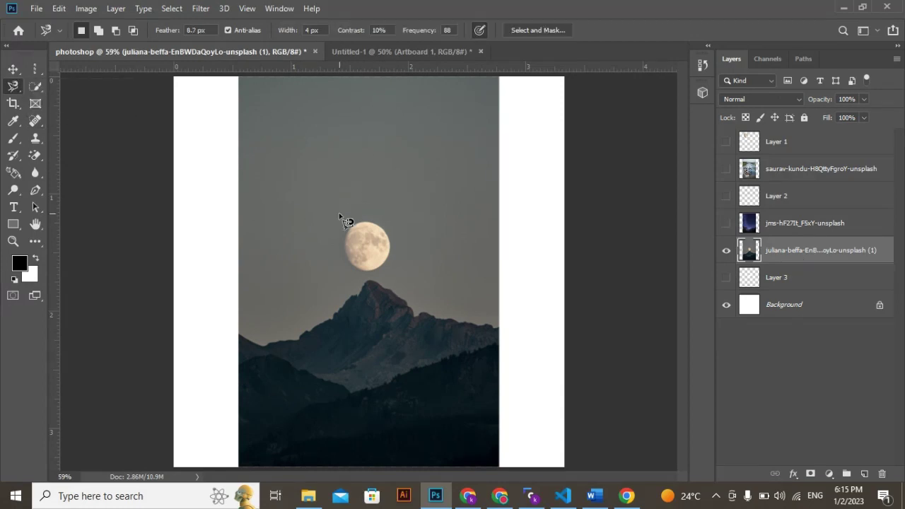
click(240, 336)
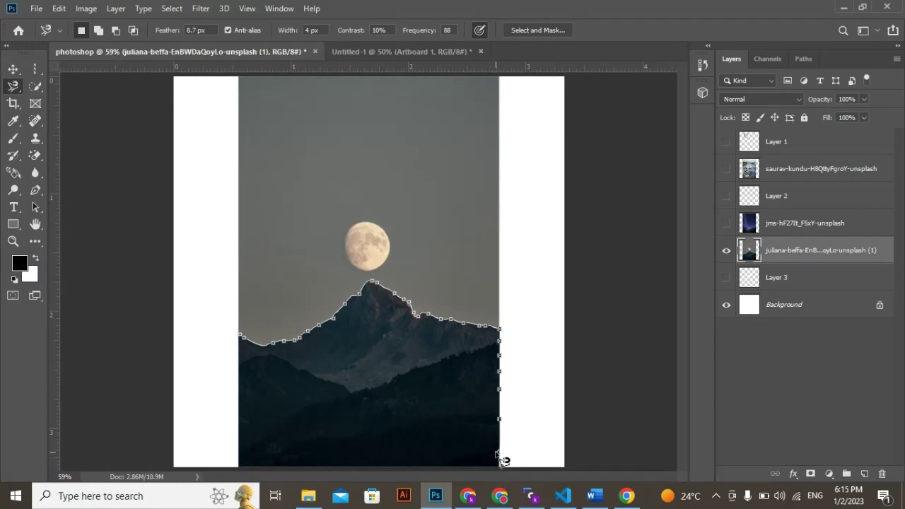
key(BackSpace)
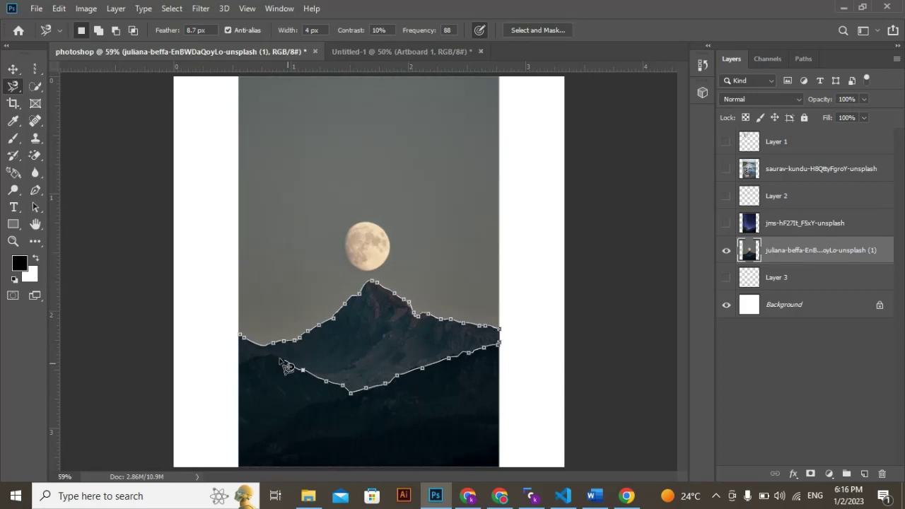
click(240, 337)
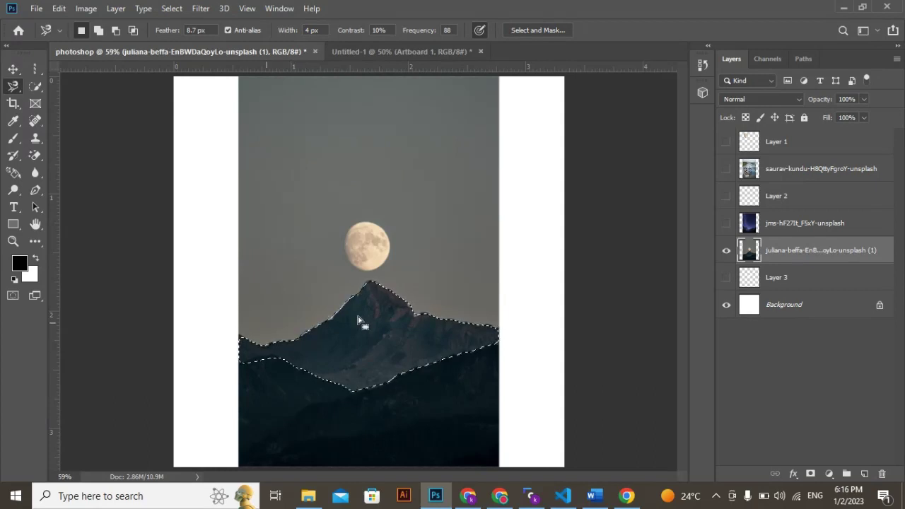
- Copy the selected mountain to a new layer and hide the original moon photo layer
key(ctrl+j)
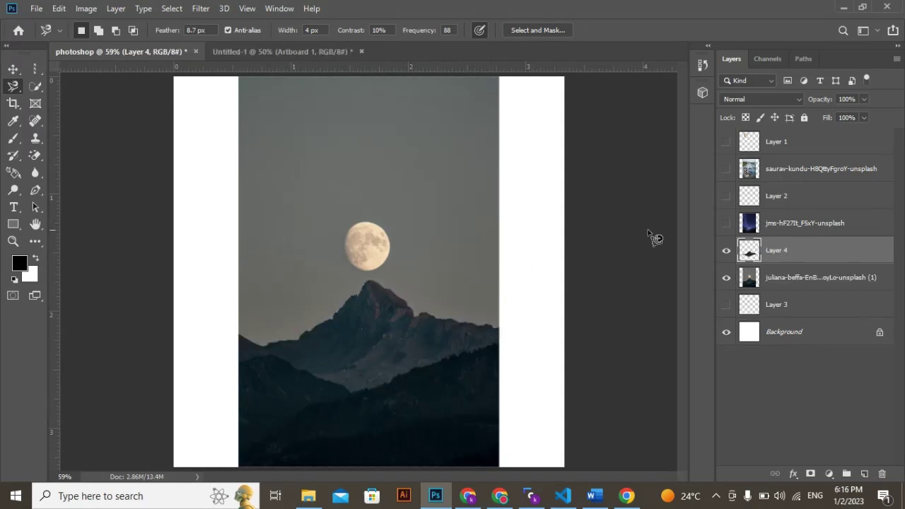
click(727, 278)
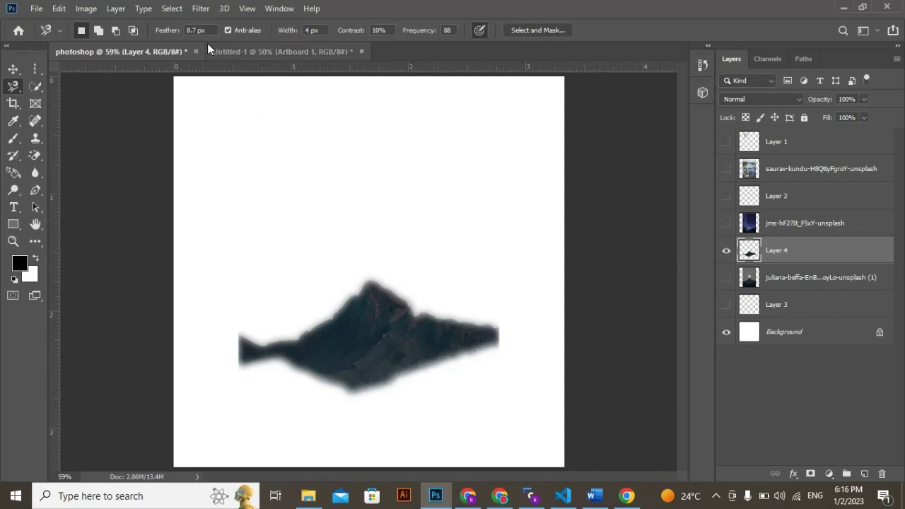
- Reduce the Magnetic Lasso tool's feather value
drag(170, 37, 158, 36)
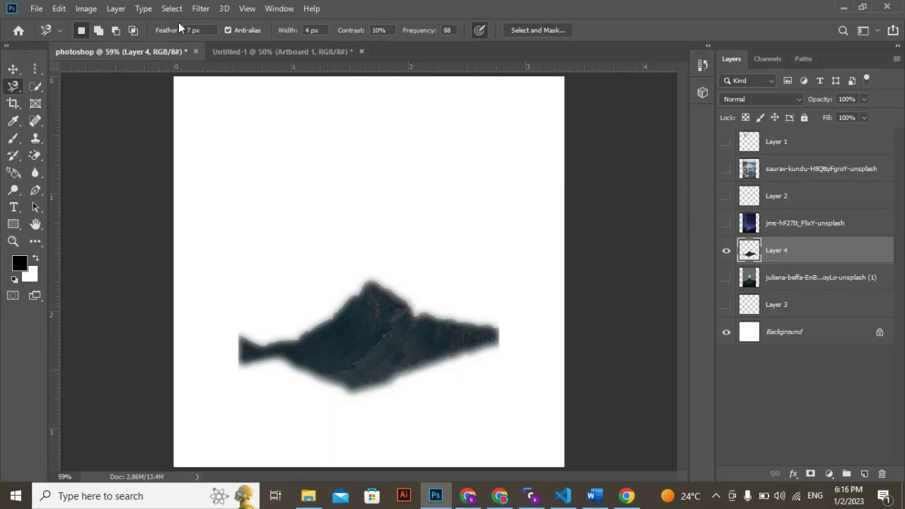
drag(173, 31, 112, 32)
click(13, 68)
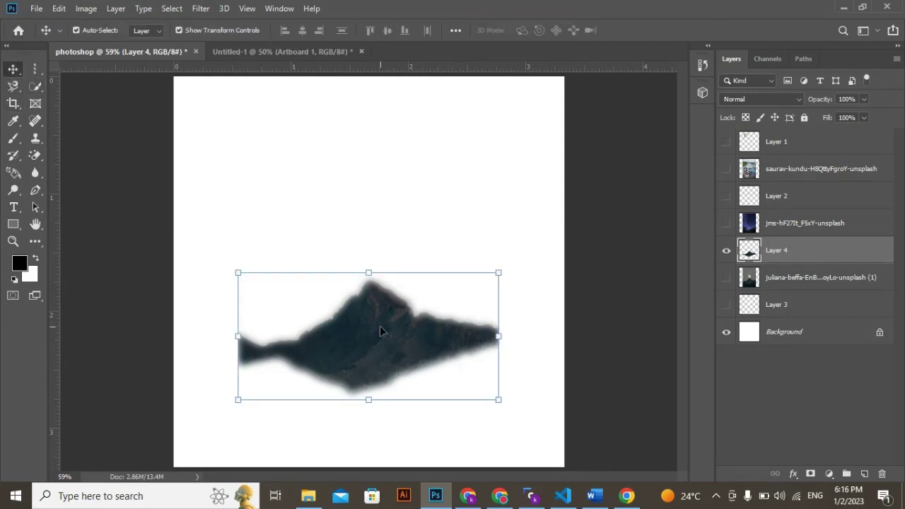
right_click(388, 361)
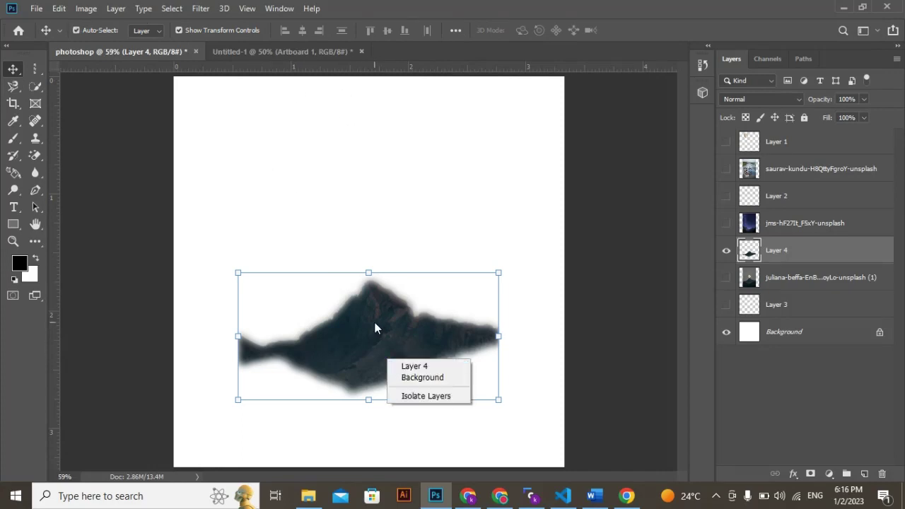
right_click(376, 327)
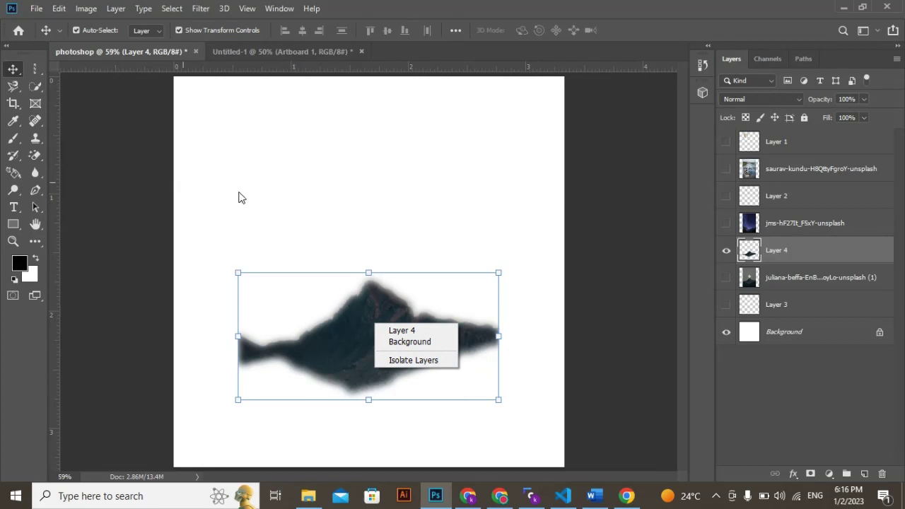
click(369, 317)
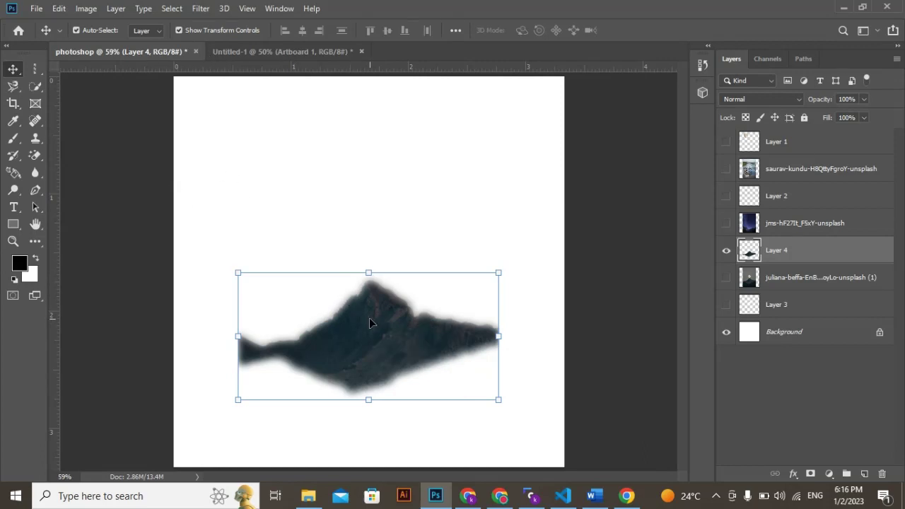
right_click(369, 318)
click(362, 307)
click(63, 30)
click(63, 30)
- Show the moon photo layer again and merge the mountain copy down into it
click(726, 277)
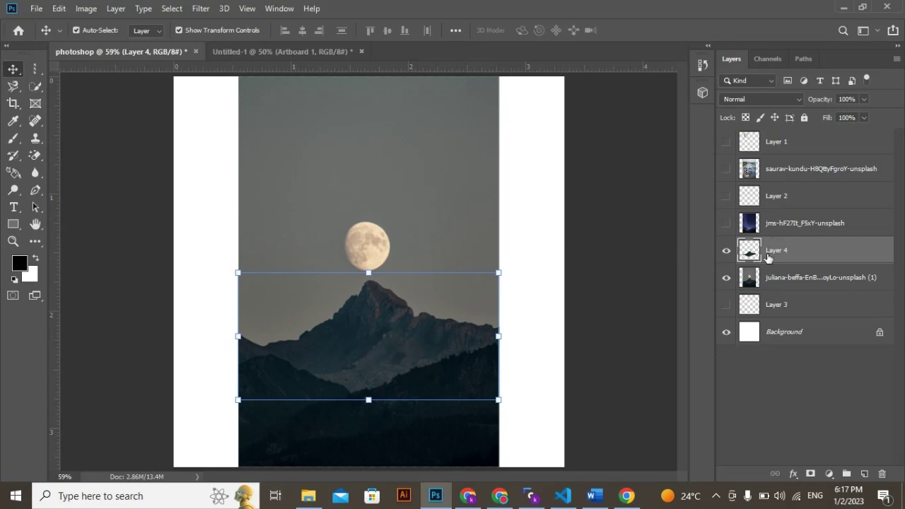
key(ctrl+e)
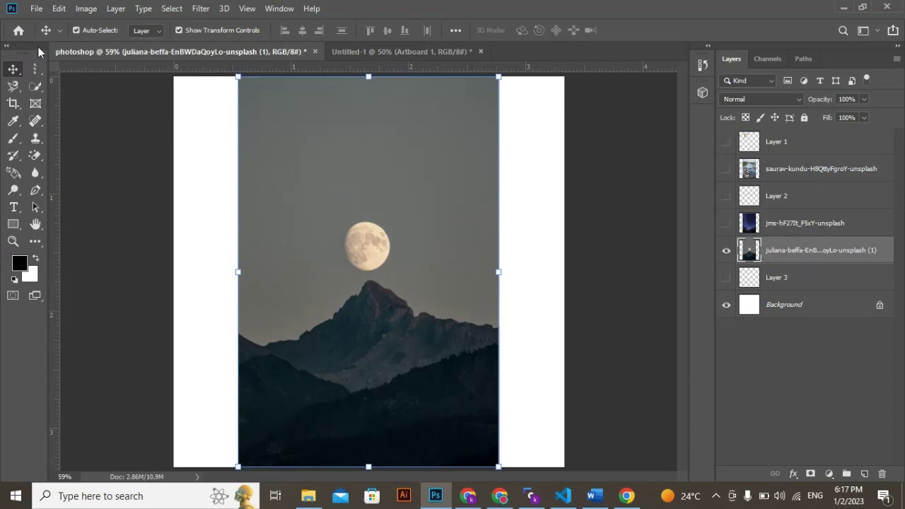
- Go through the Lasso, Polygonal Lasso and Magnetic Lasso tools to compare their options, ending on the Magnetic Lasso
drag(13, 86, 38, 83)
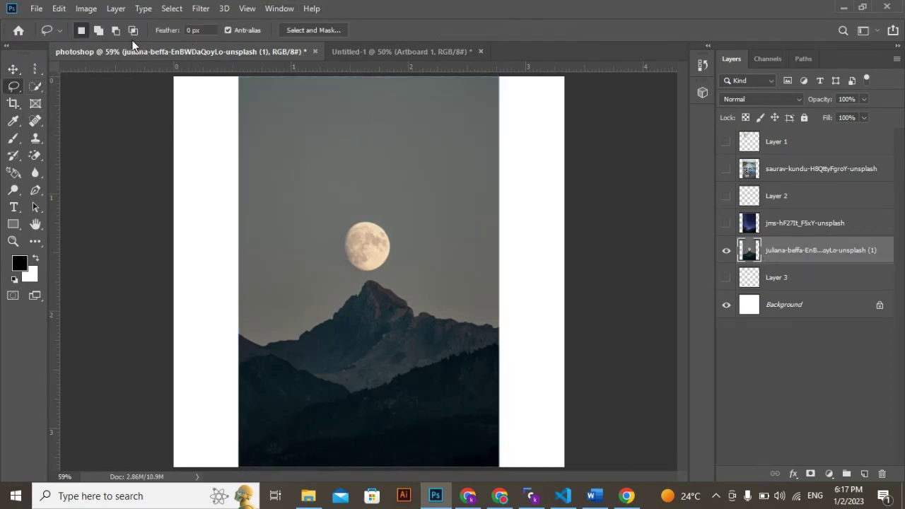
click(59, 31)
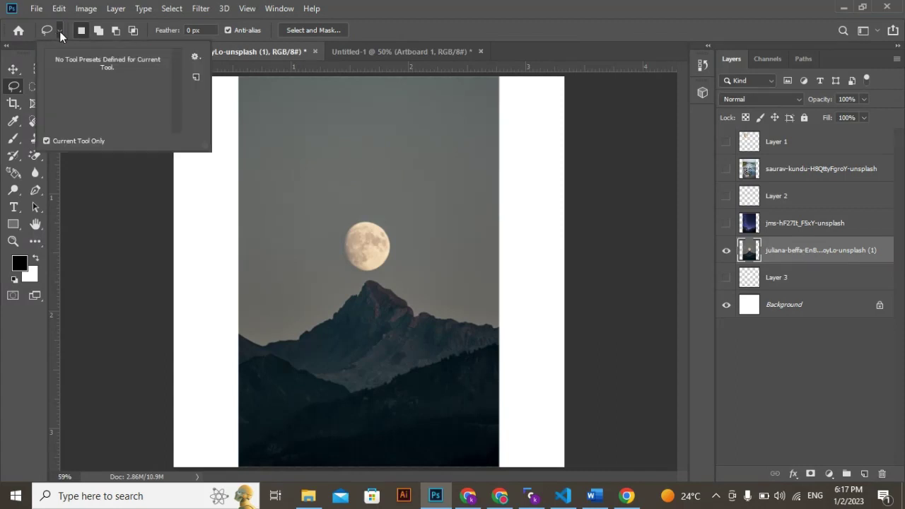
click(63, 29)
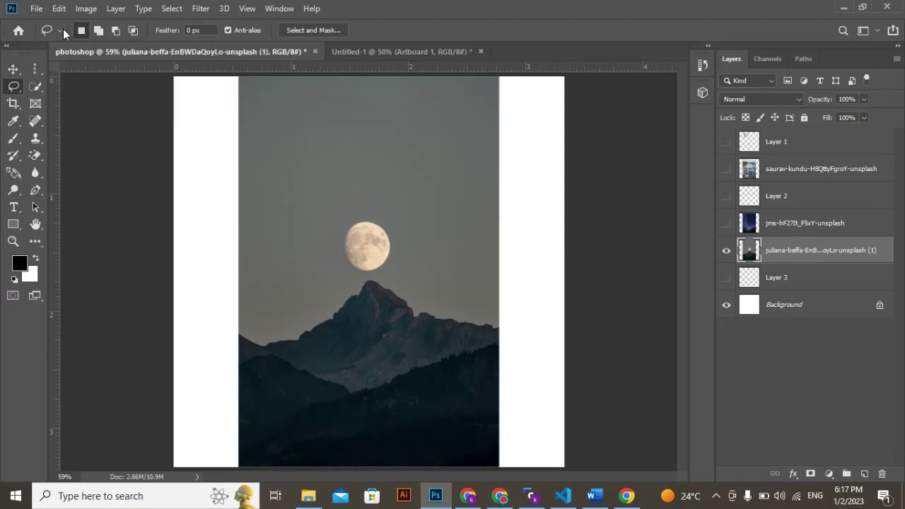
right_click(10, 87)
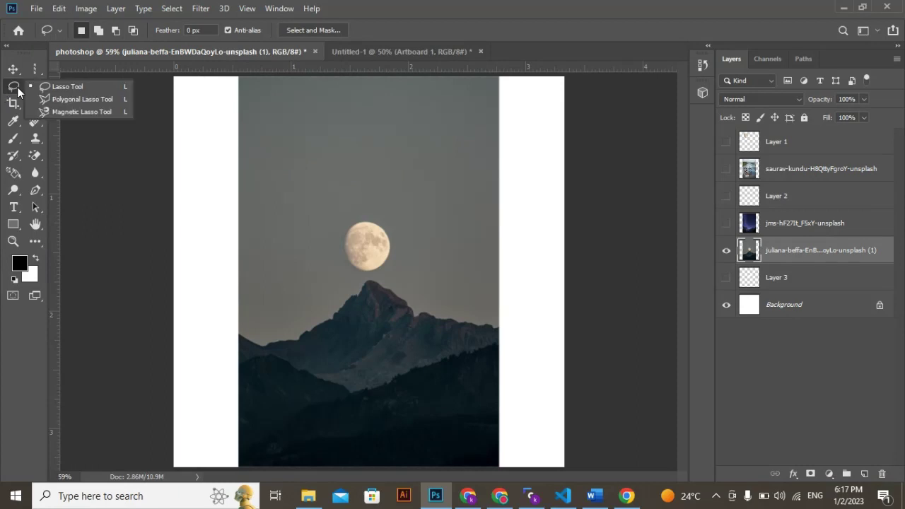
click(71, 99)
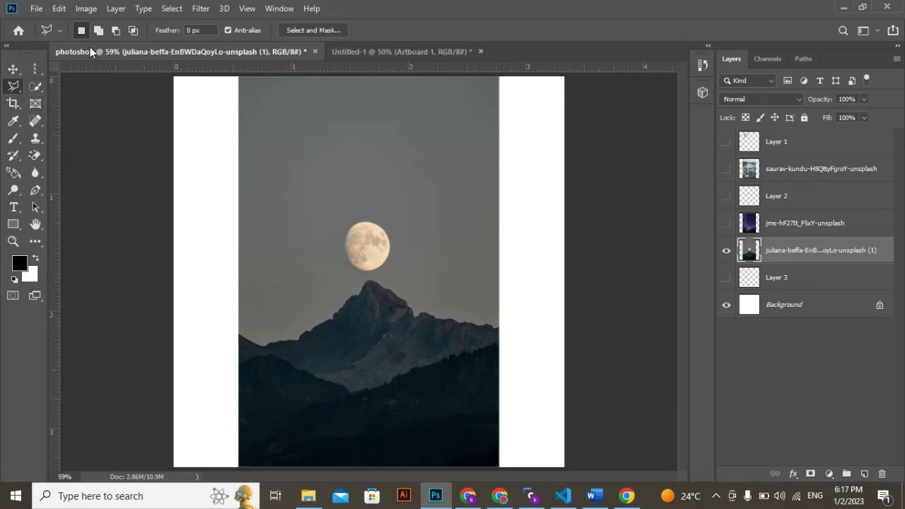
right_click(17, 92)
click(77, 111)
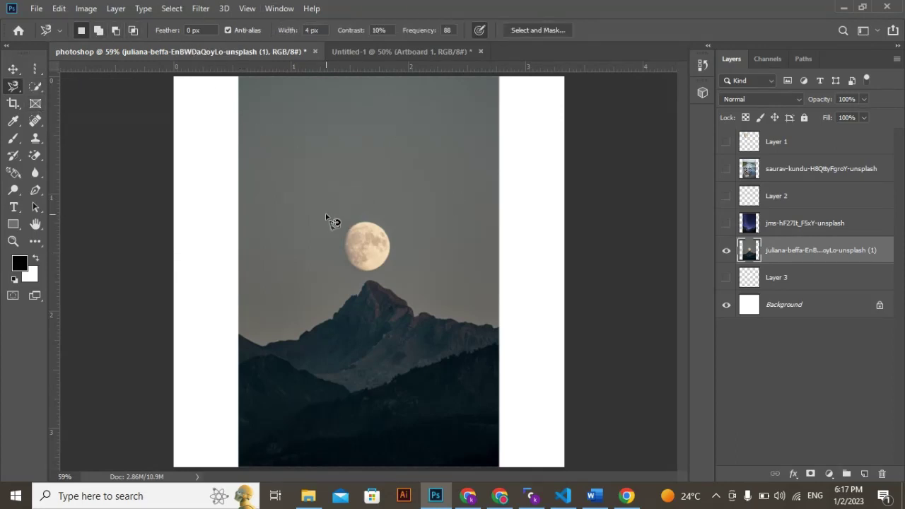
- Try tracing the mountain's outline from the photo's left edge with the Magnetic Lasso tool, cancelling each path
click(239, 334)
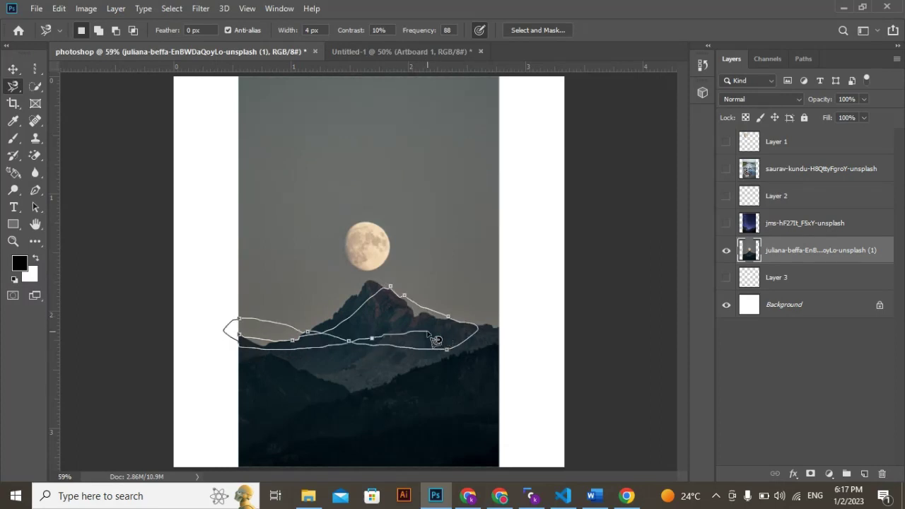
key(Escape)
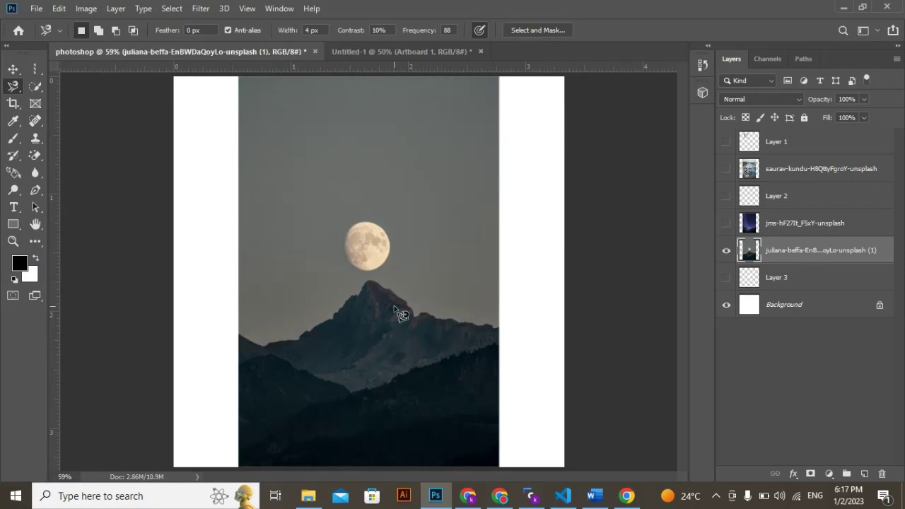
click(239, 333)
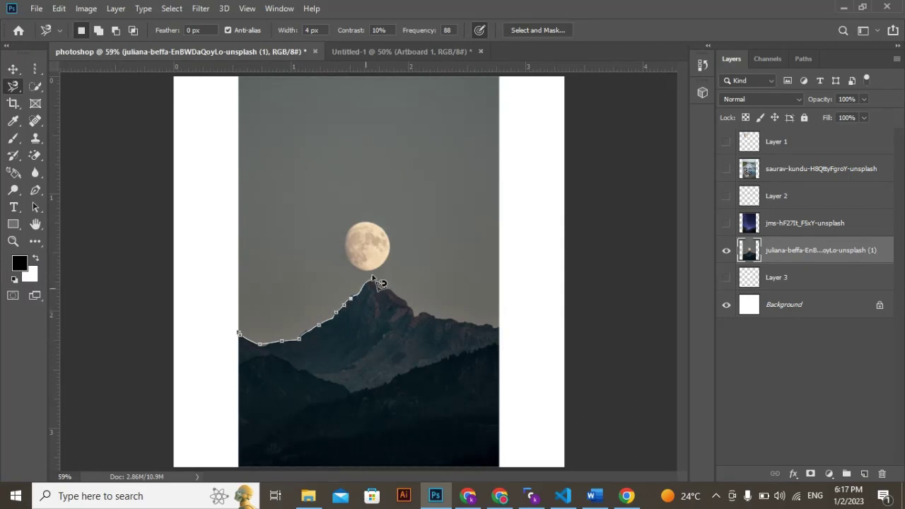
key(Escape)
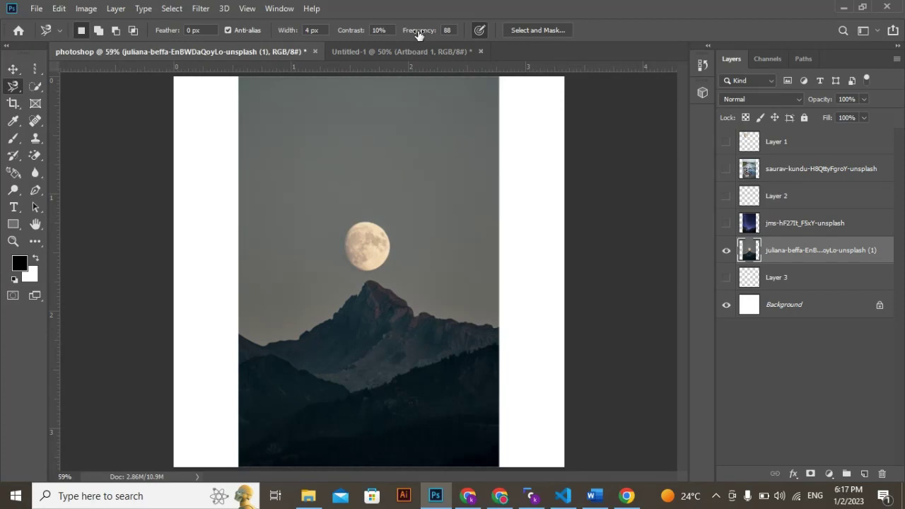
- Set the Magnetic Lasso frequency to 27, test it along the mountain's ridge and cancel the path
drag(422, 35, 419, 36)
drag(411, 36, 382, 39)
click(299, 316)
click(240, 332)
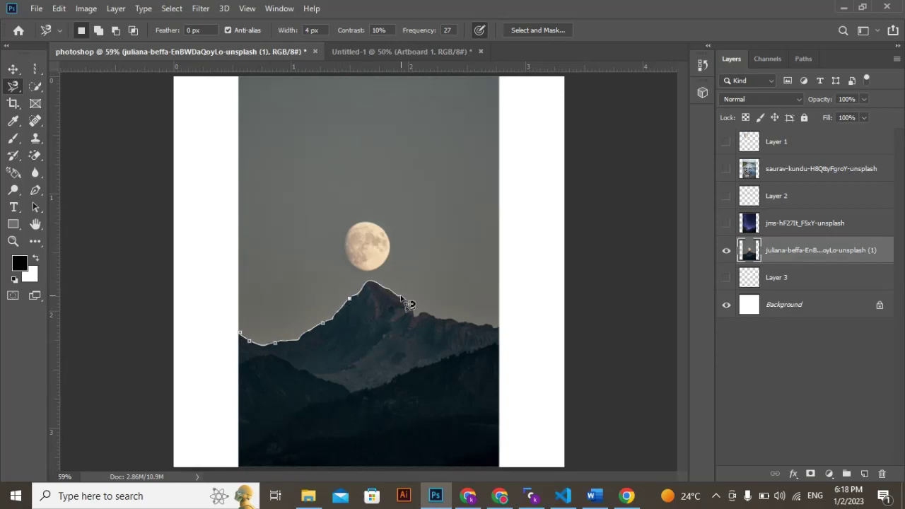
key(Escape)
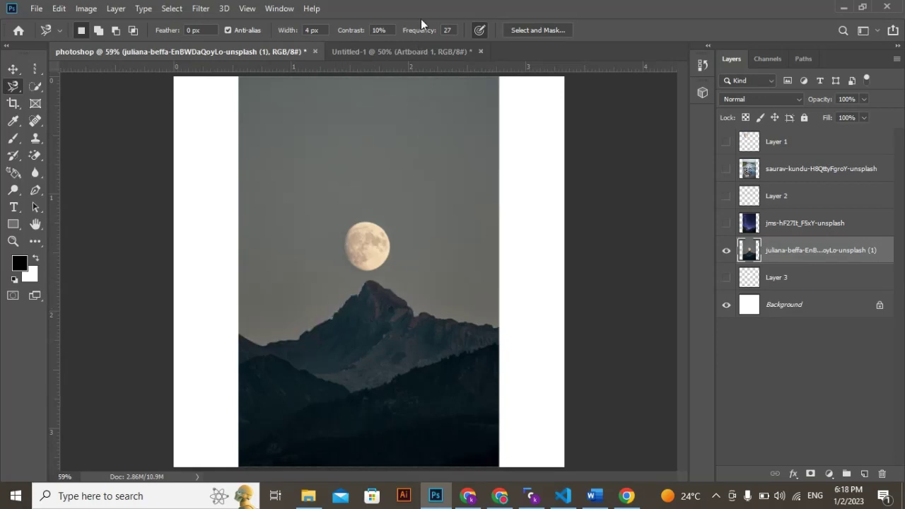
- Raise the Magnetic Lasso frequency to 100, try tracing the mountain's ridge again and cancel the path
drag(414, 34, 463, 32)
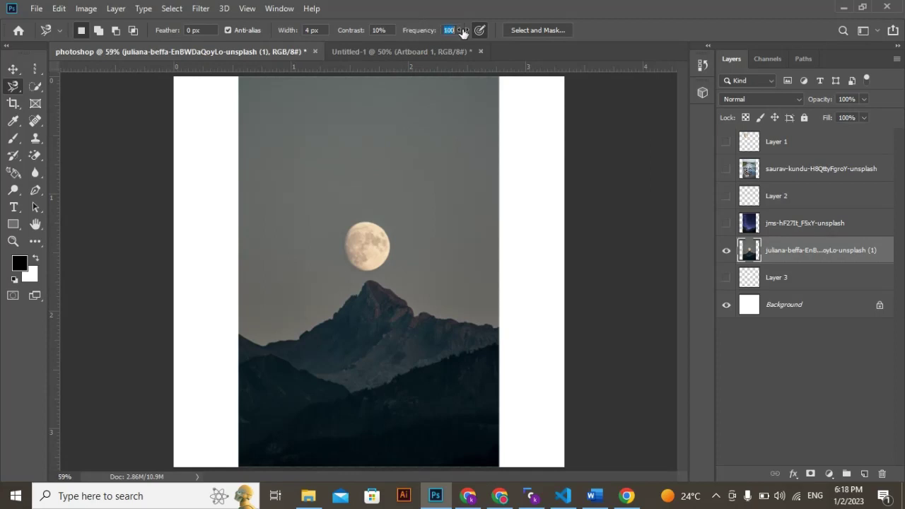
click(238, 337)
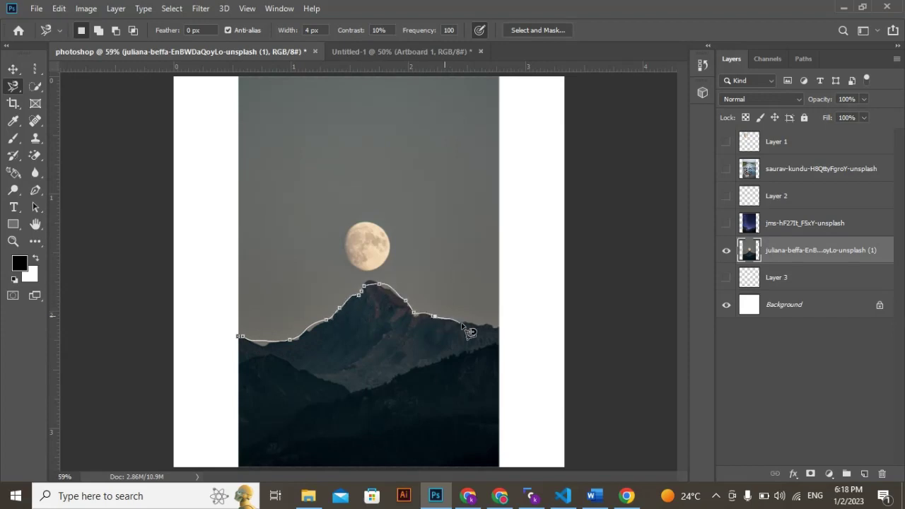
key(Escape)
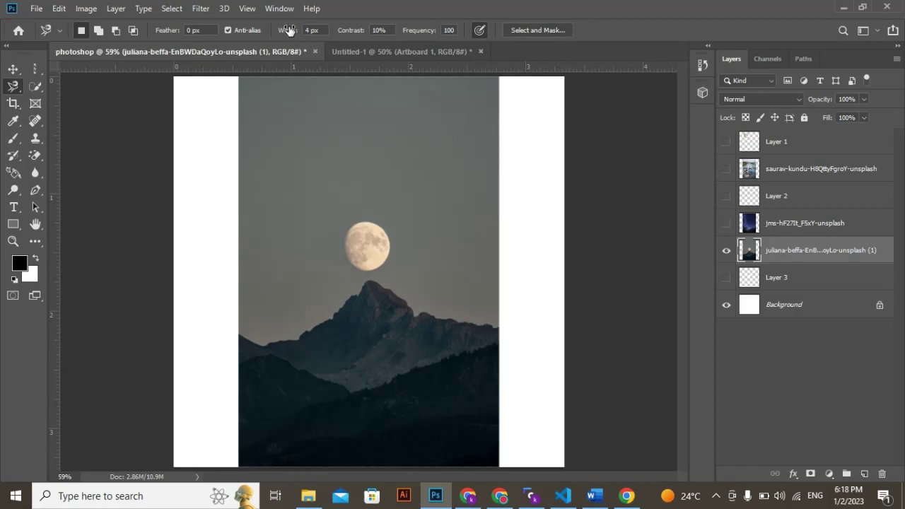
- Try selecting the left part of the mountain with the Magnetic Lasso in new-selection mode, and clear the selection
click(98, 31)
click(82, 30)
click(241, 336)
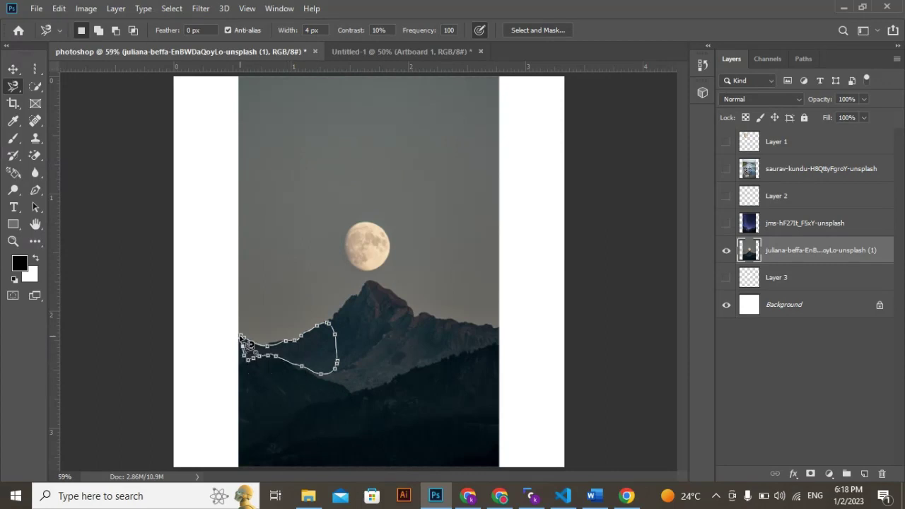
click(244, 341)
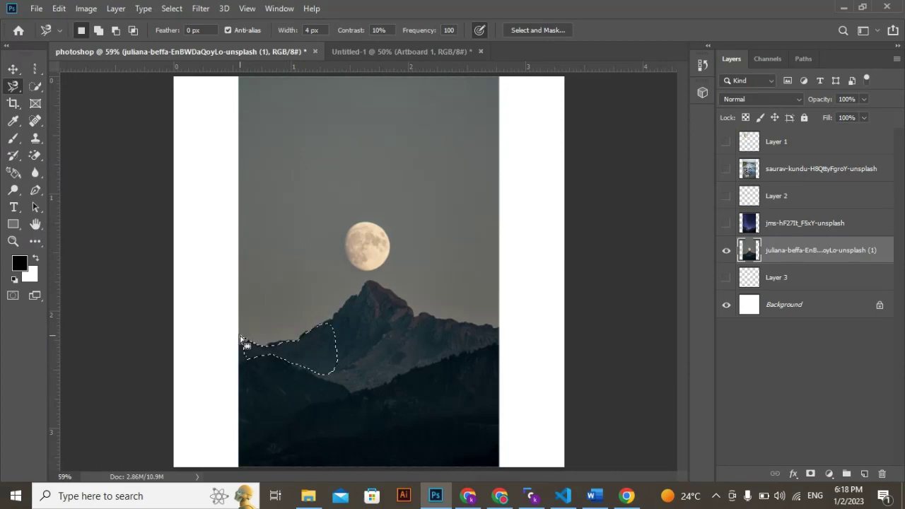
click(370, 282)
key(Escape)
key(ctrl+d)
- Set the Magnetic Lasso frequency to 50 and select both the middle mountain and the moon in add-to-selection mode
click(238, 334)
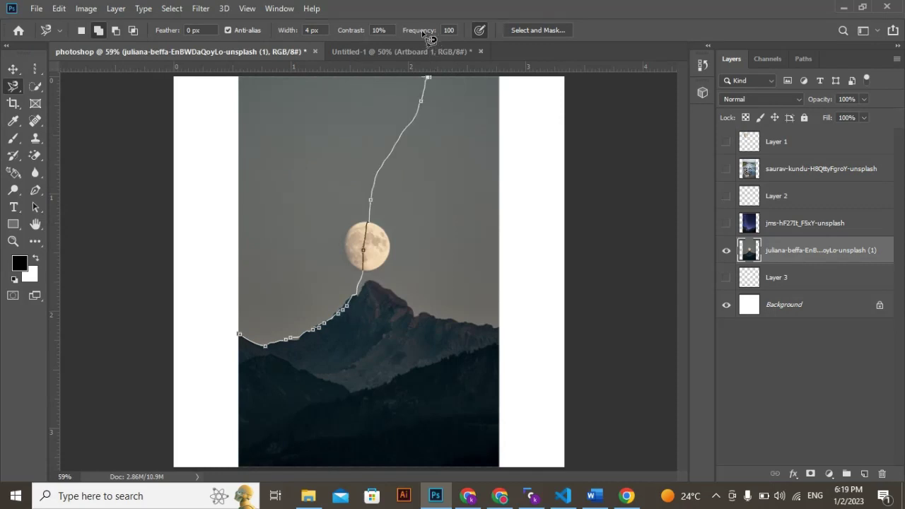
key(Escape)
drag(422, 34, 396, 37)
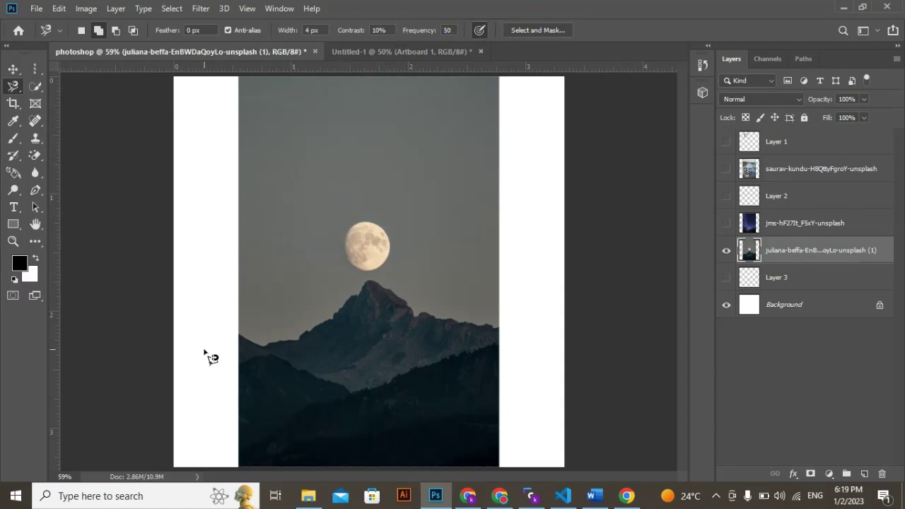
click(239, 333)
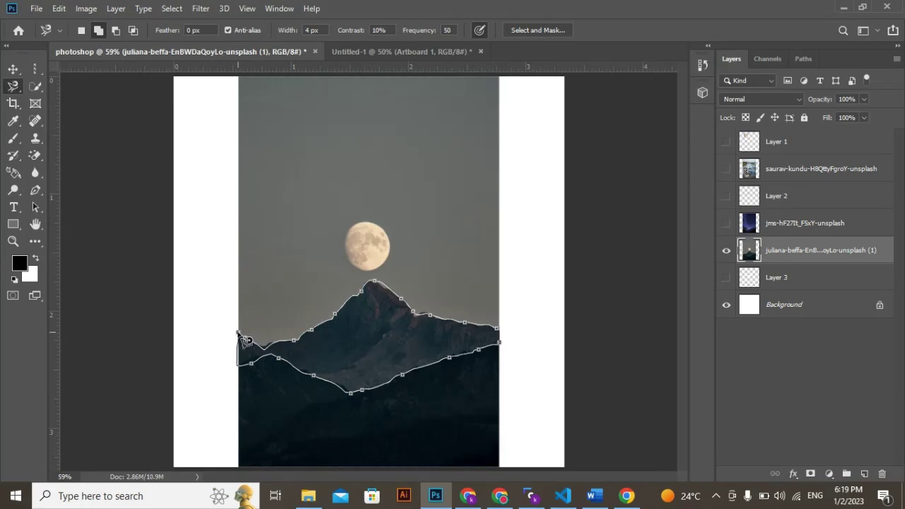
click(240, 338)
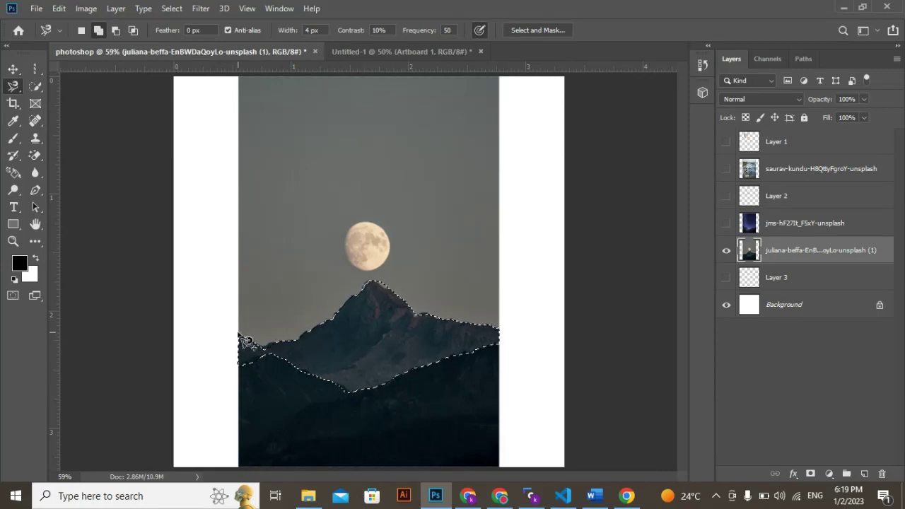
click(357, 222)
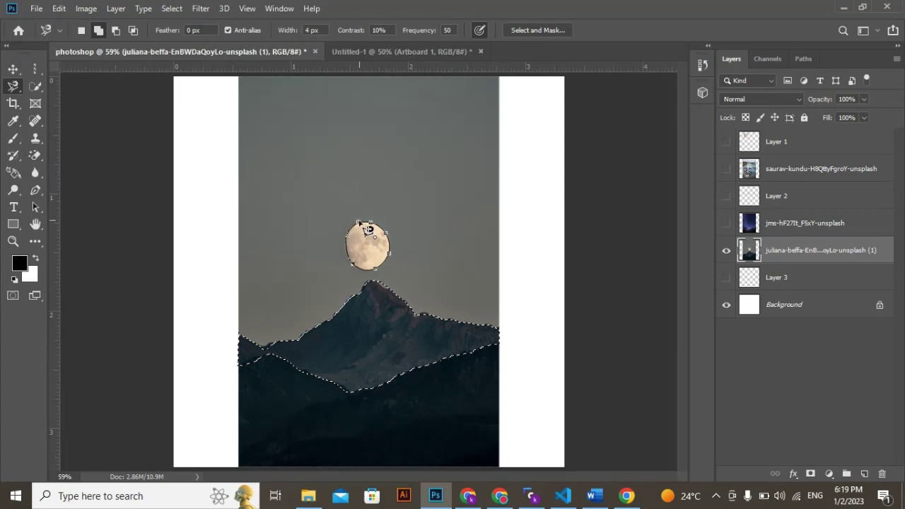
click(367, 228)
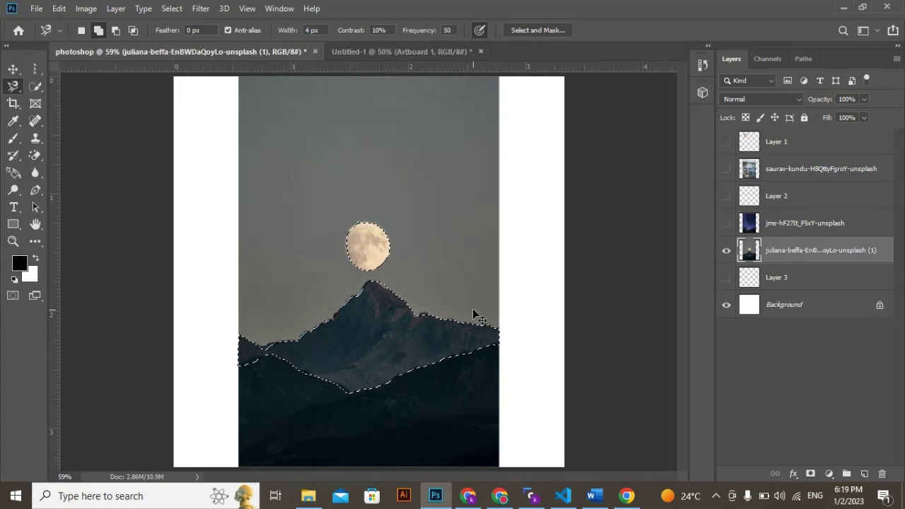
- Copy the selected mountain and moon to a new layer and hide the original moon photo layer
key(ctrl+j)
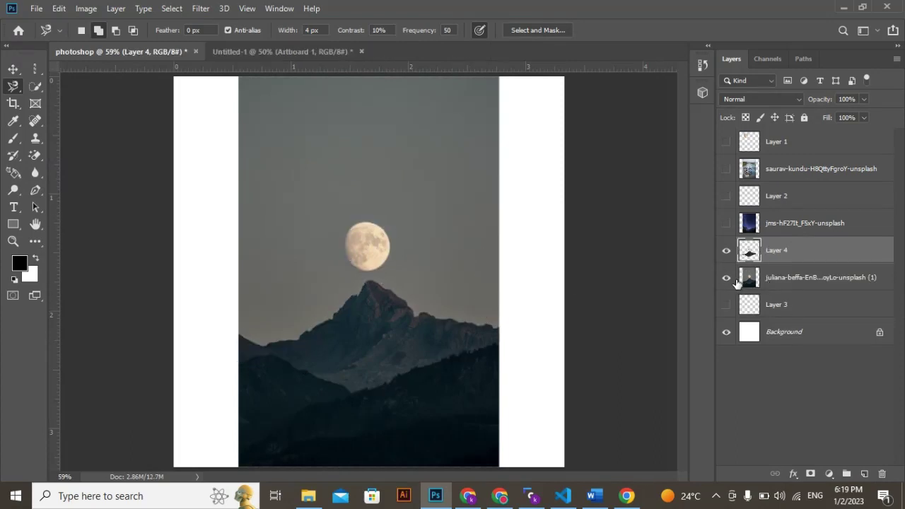
click(735, 281)
click(728, 278)
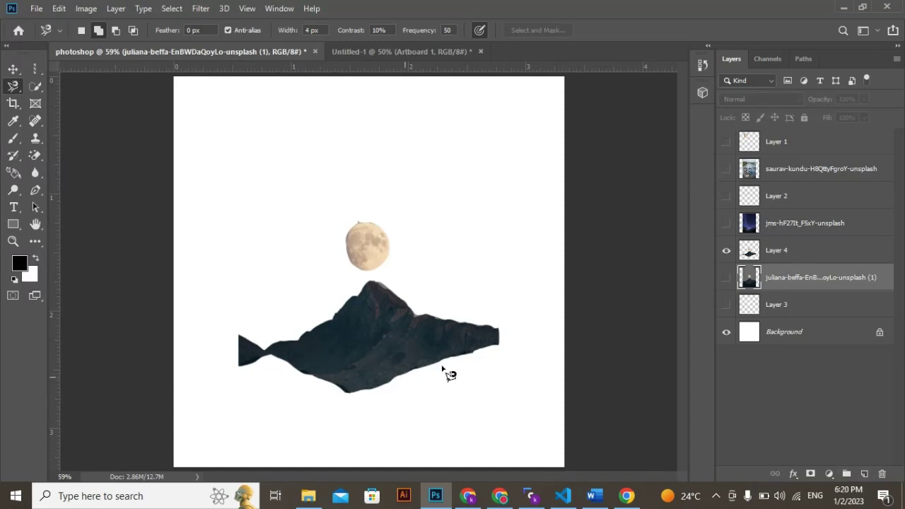
- Delete the layer with the mountain and moon copy and show the moon photo layer again
click(778, 253)
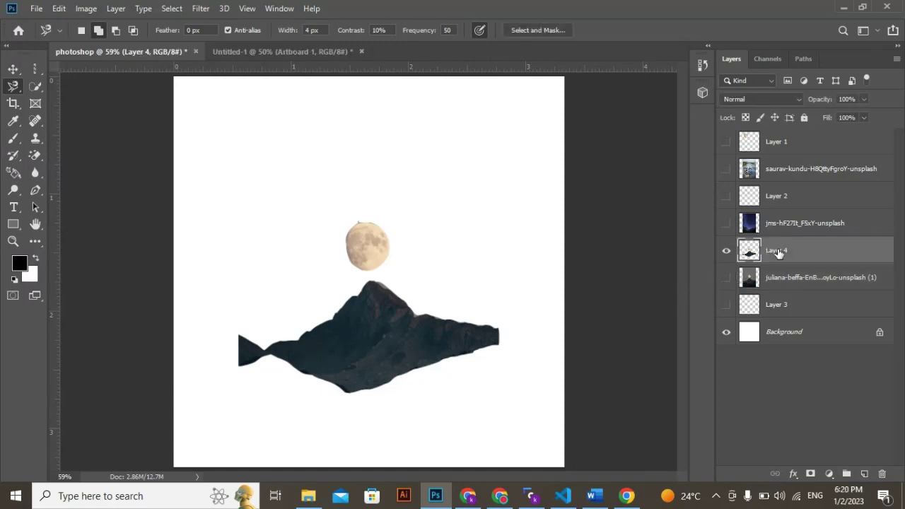
key(Delete)
click(727, 255)
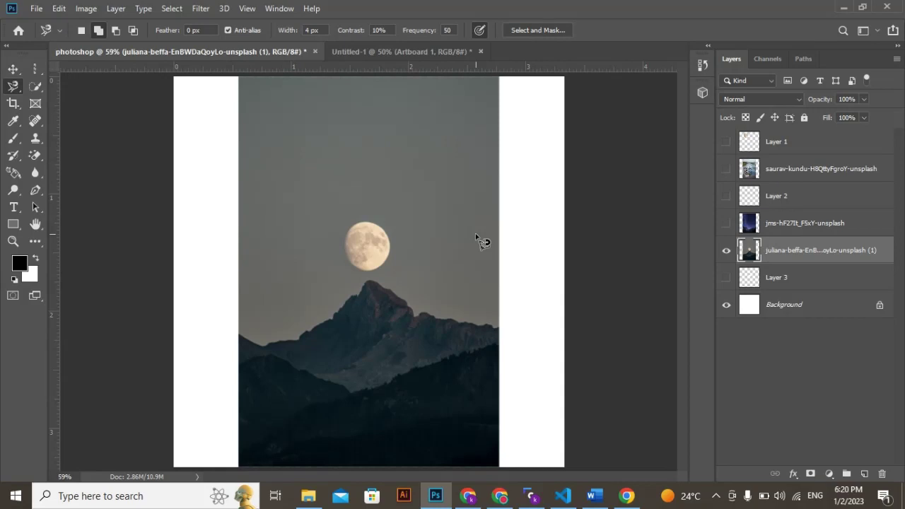
- Copy a loose freehand Lasso selection around the moon to a new layer and hide the original photo layer
right_click(18, 86)
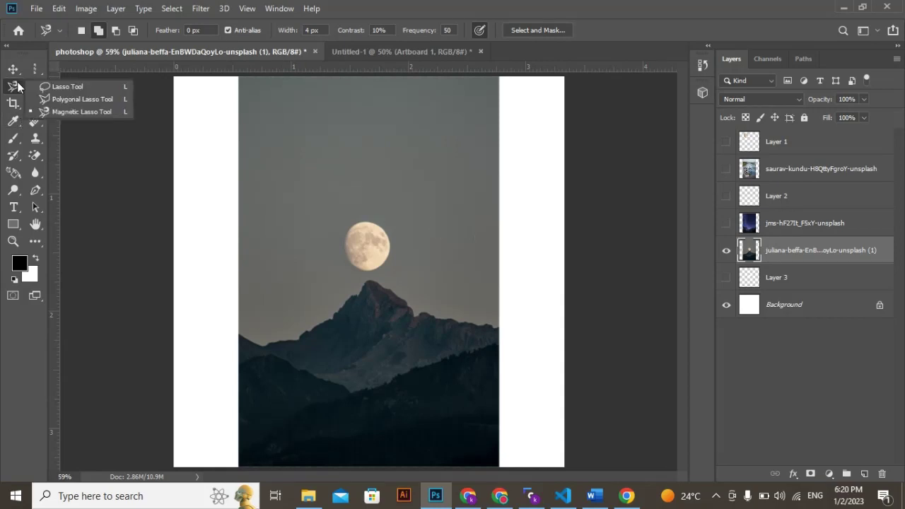
click(66, 86)
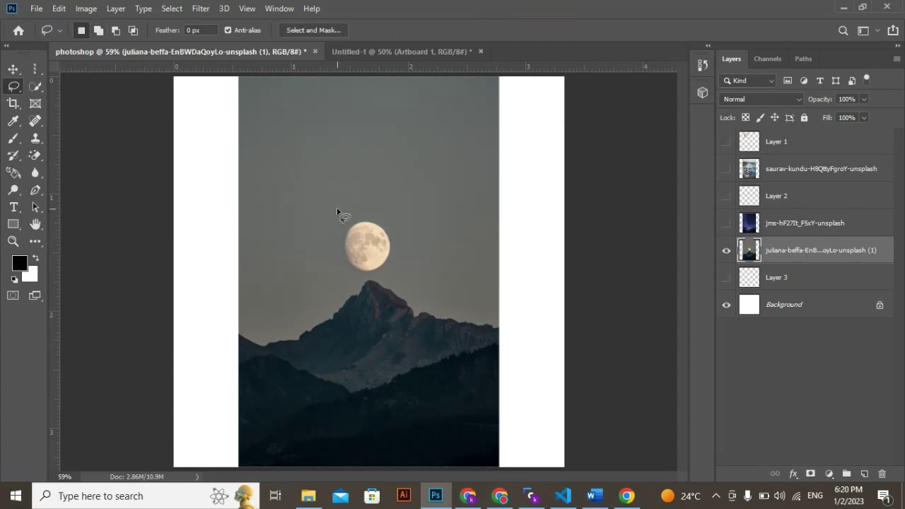
mouse_move(337, 211)
mouse_down()
mouse_move(392, 211)
mouse_move(404, 250)
mouse_move(394, 283)
mouse_move(366, 293)
mouse_move(347, 286)
mouse_move(335, 260)
mouse_move(344, 208)
mouse_up()
key(ctrl+j)
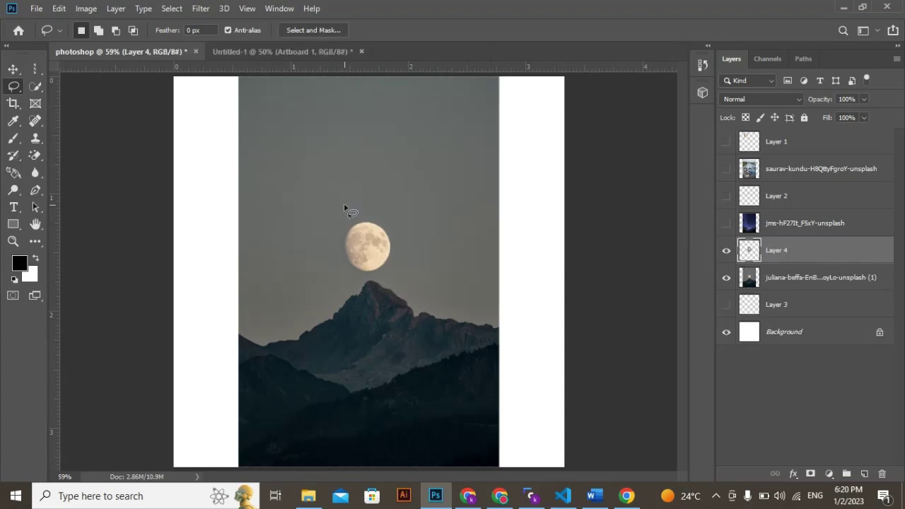
click(727, 279)
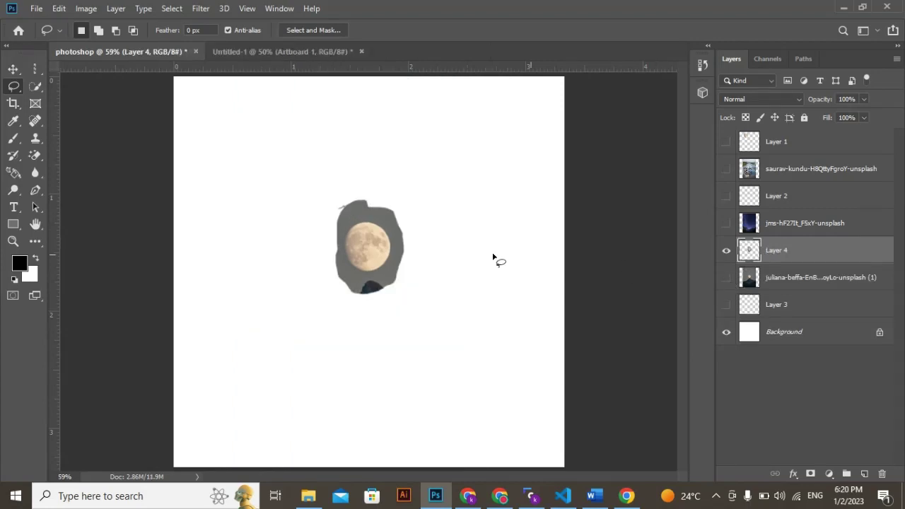
- Delete the moon copy, show the photo layer again and switch back to the Magnetic Lasso tool
key(Delete)
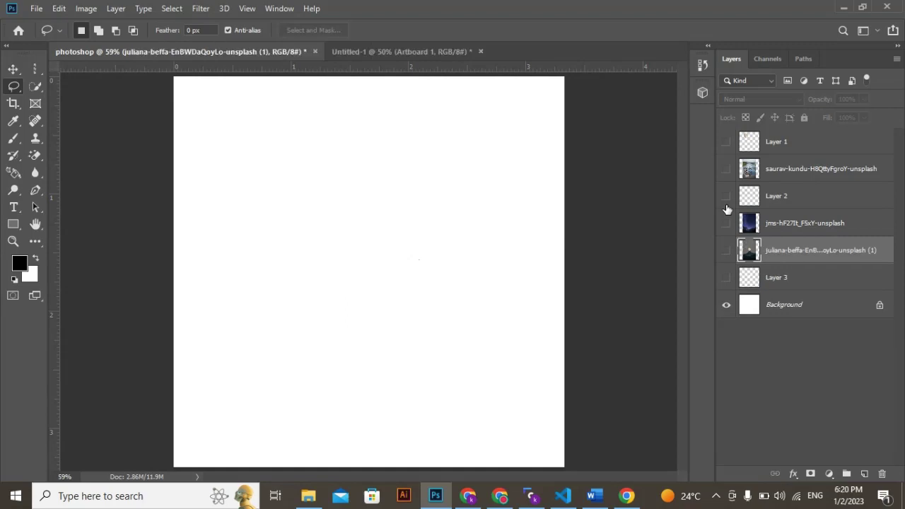
click(726, 251)
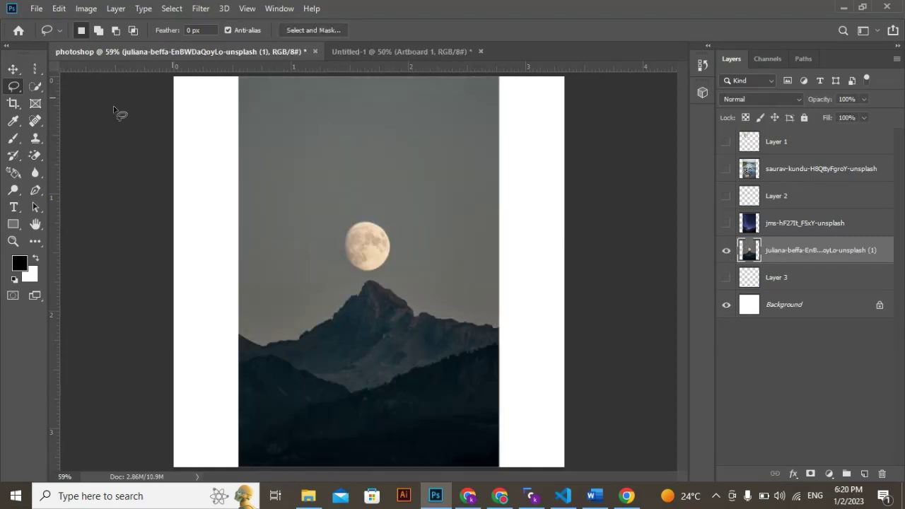
right_click(13, 85)
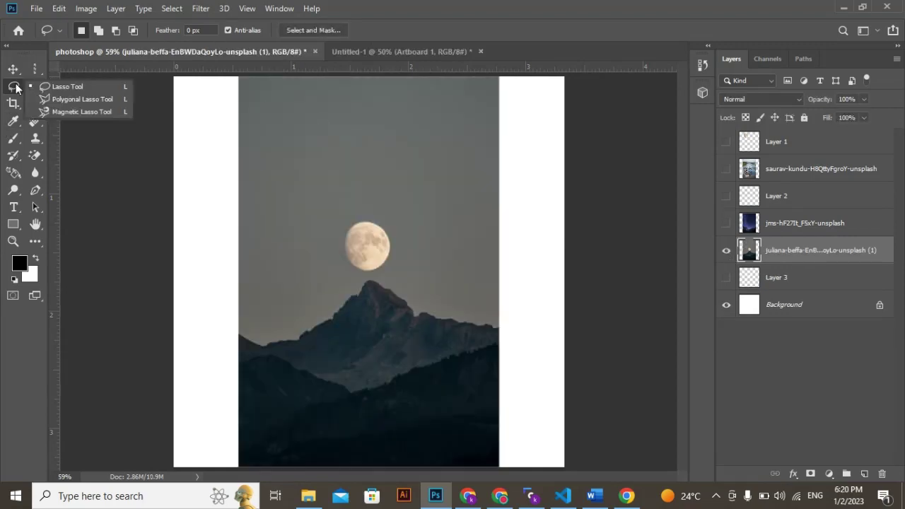
click(83, 111)
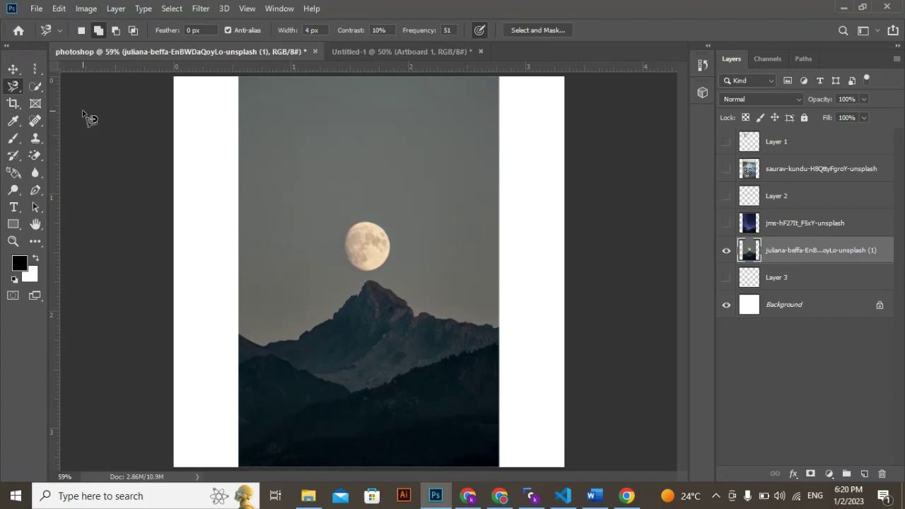
click(529, 495)
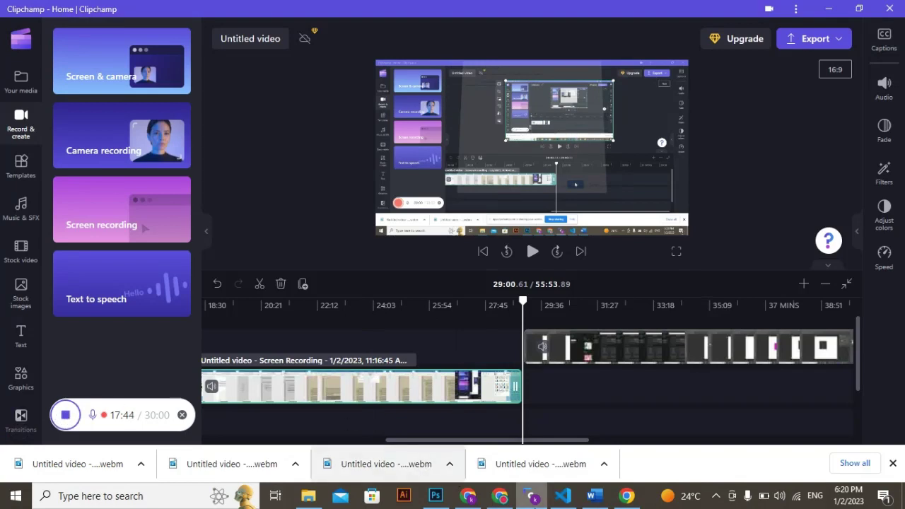
mouse_move(435, 500)
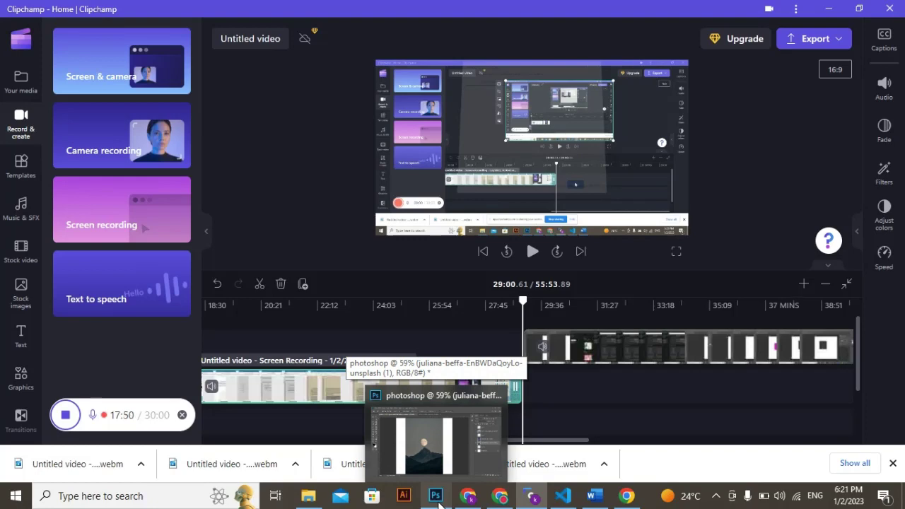
click(438, 502)
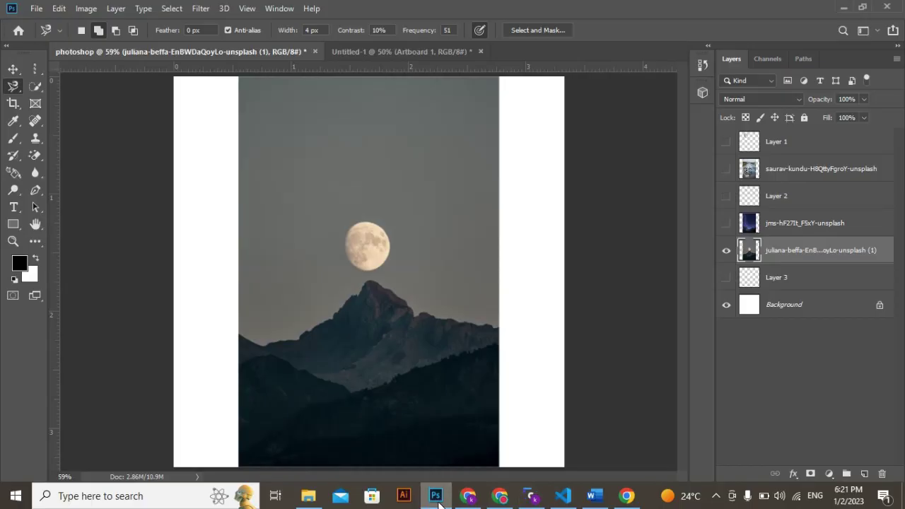
- Activate the Quick Selection tool and adjust its brush size in both directions, ending at 40 px
click(34, 87)
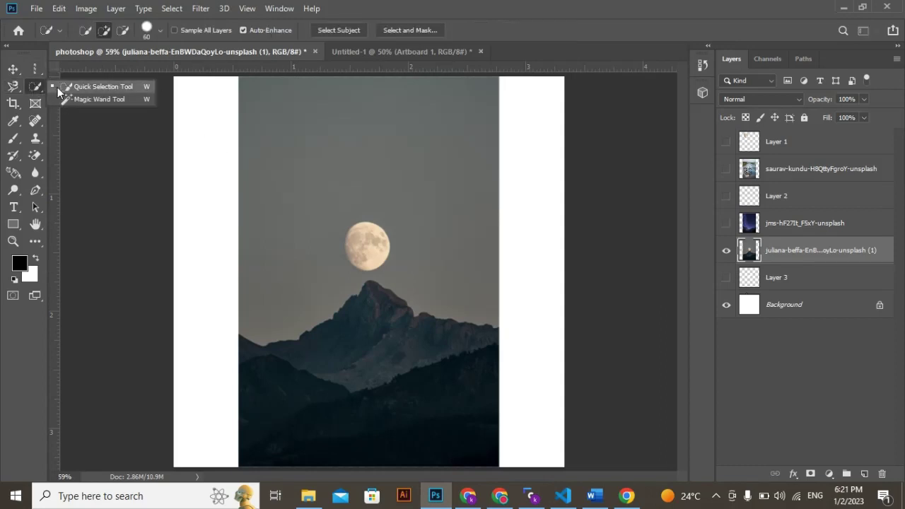
click(62, 87)
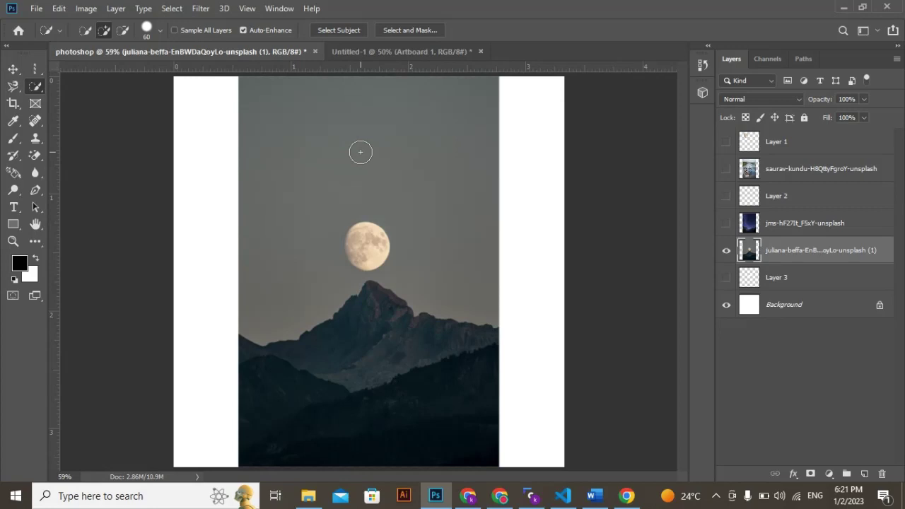
key(bracketleft)
key(bracketleft)
key(bracketleft)
key(bracketleft)
key(bracketright)
key(bracketright)
key(bracketright)
key(bracketright)
key(bracketright)
key(bracketright)
key(bracketright)
key(bracketleft)
key(bracketleft)
key(bracketleft)
- Set the Quick Selection brush size to 26 px in the brush options
click(162, 30)
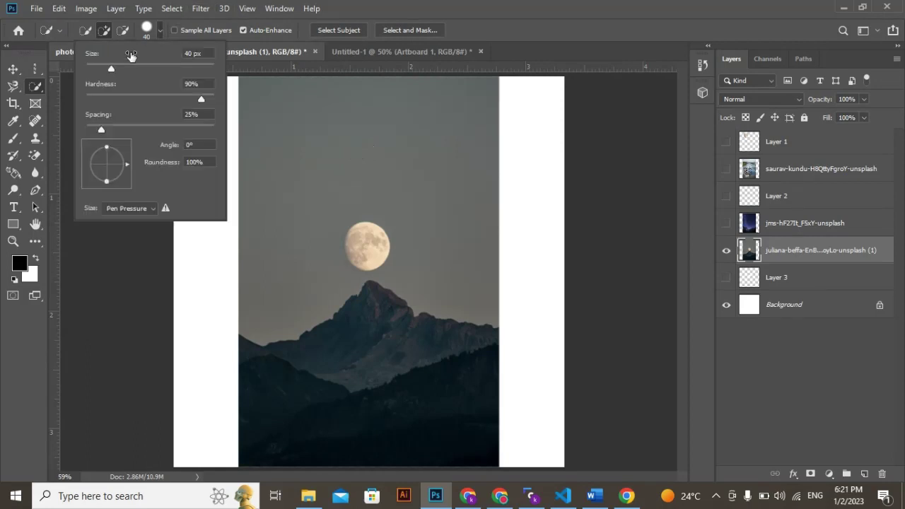
drag(112, 68, 103, 69)
click(85, 248)
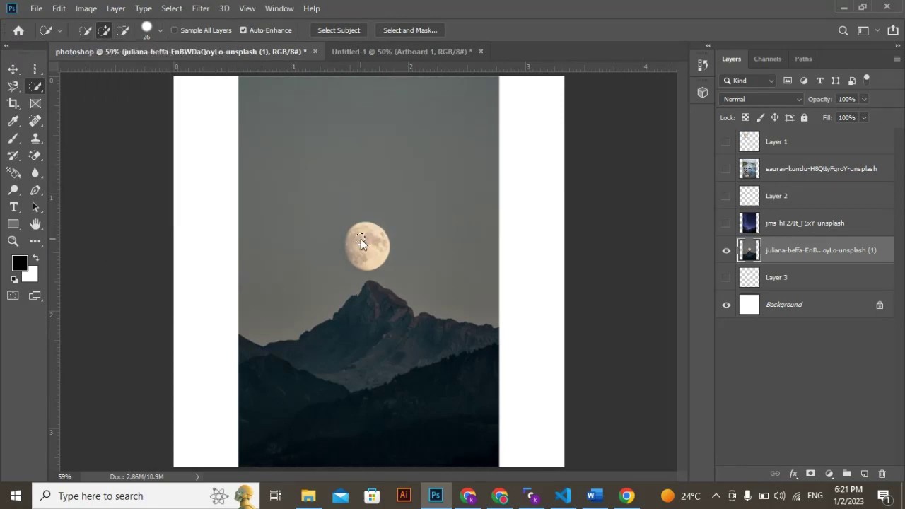
- Quick-select the moon and the lighter mountain range, including the ridge at the photo's left edge
drag(360, 240, 369, 245)
drag(402, 344, 390, 342)
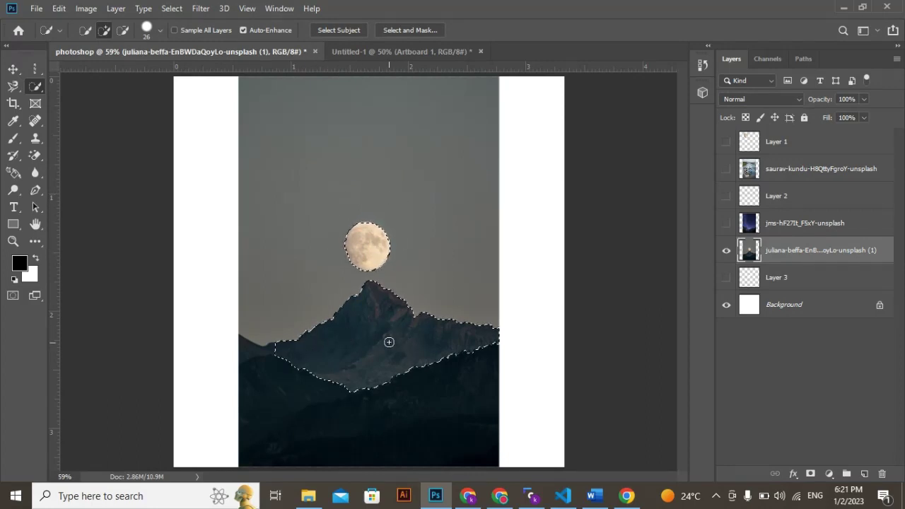
click(243, 351)
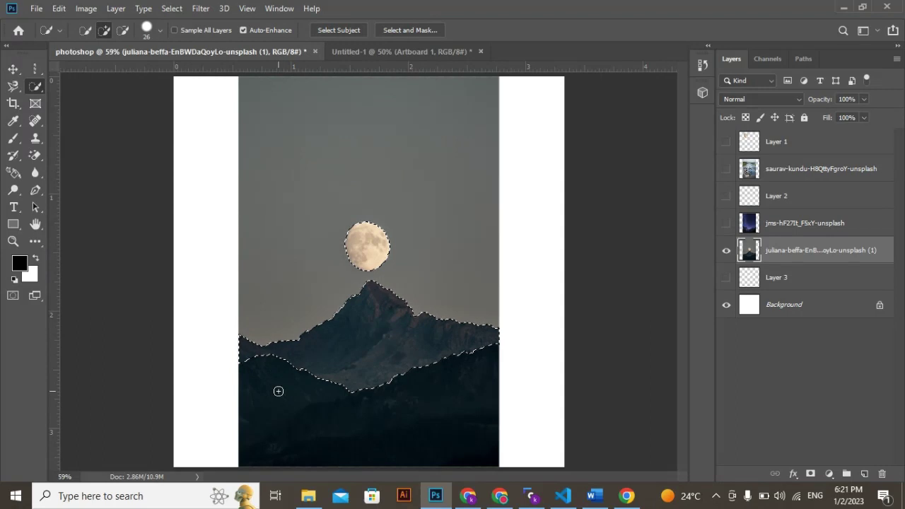
- Subtract the ridge at the photo's left edge from the mountain selection
key(alt)
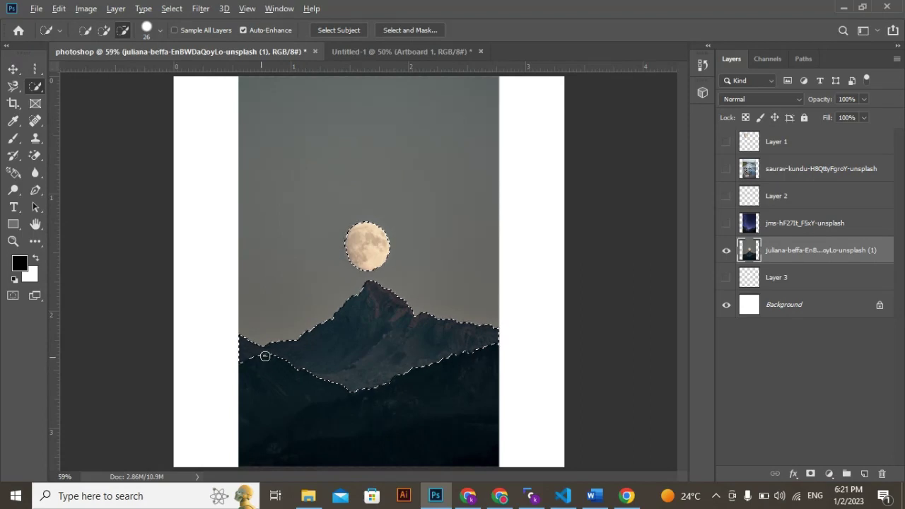
mouse_move(264, 356)
mouse_down()
mouse_move(257, 333)
mouse_move(235, 362)
mouse_move(242, 347)
mouse_up()
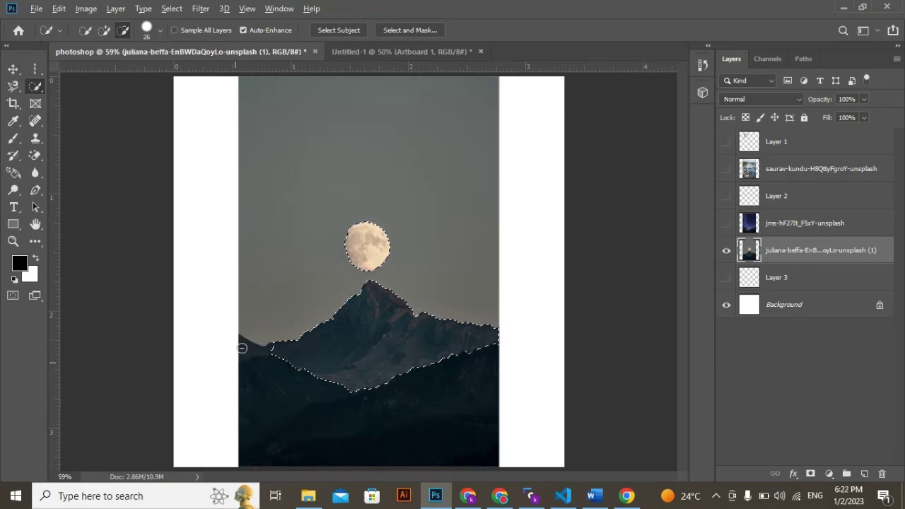
key(alt)
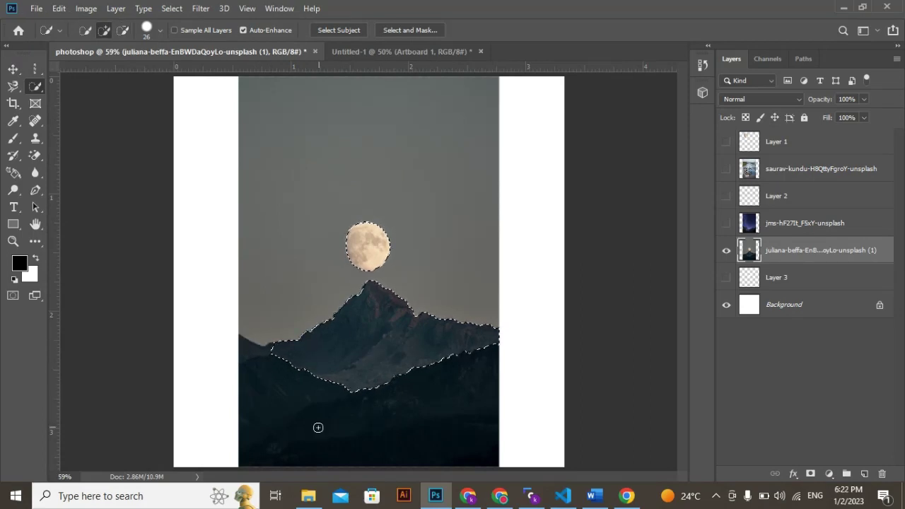
- Add the dark foothills to the selection and subtract the slope in the photo's lower left
click(409, 420)
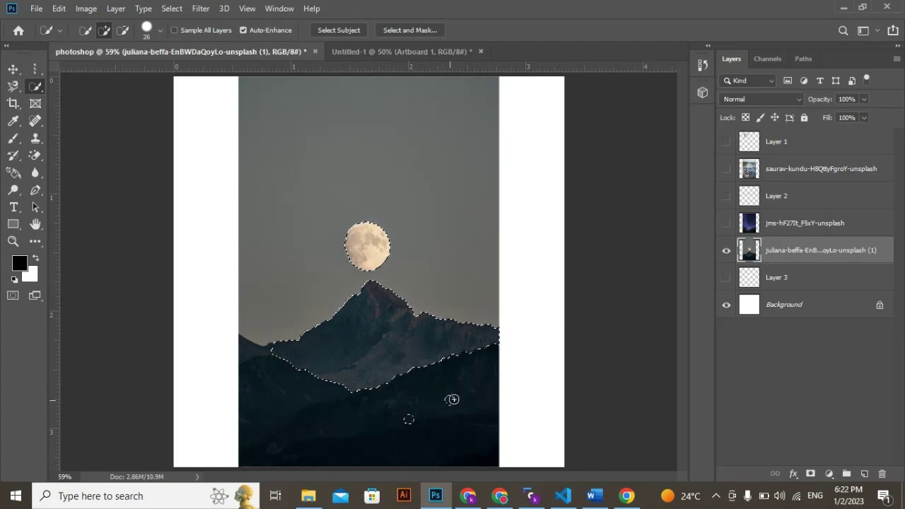
drag(452, 399, 469, 386)
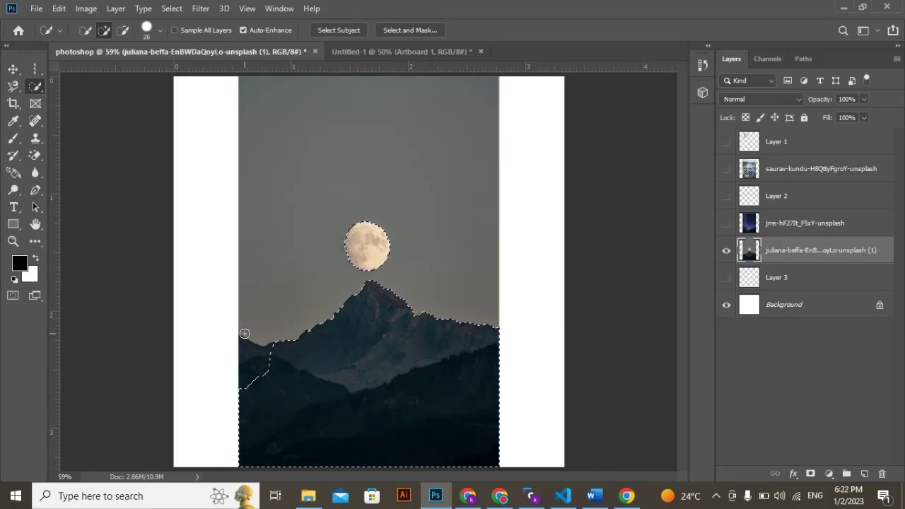
alt+click(258, 354)
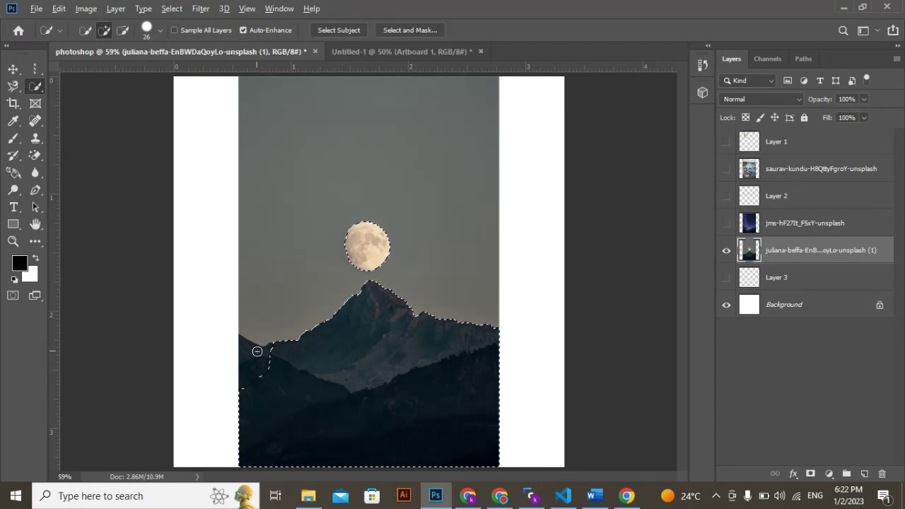
mouse_move(256, 351)
alt+mouse_down()
mouse_move(285, 385)
mouse_move(278, 424)
mouse_move(285, 426)
mouse_move(262, 412)
mouse_move(321, 458)
mouse_move(339, 438)
alt+mouse_up()
- Copy the selected moon, mountain and foothills to a new layer and hide the original moon photo layer
key(ctrl+j)
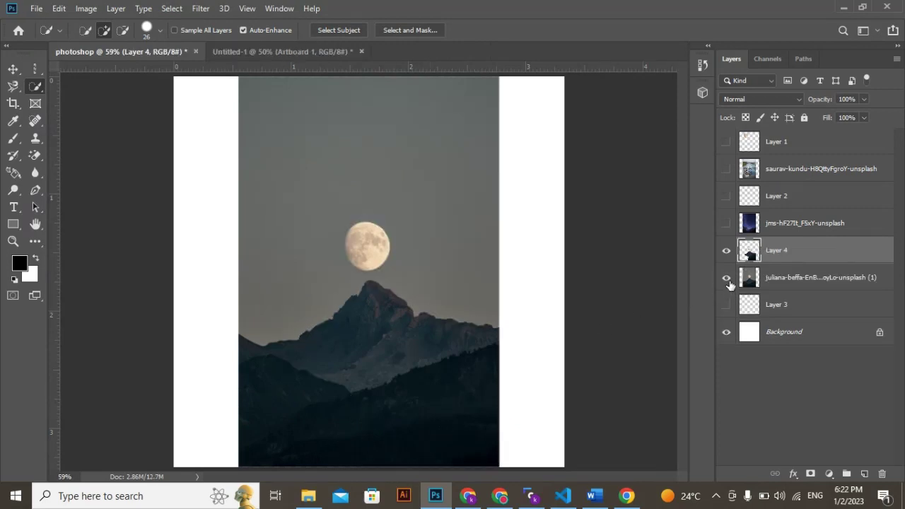
click(726, 278)
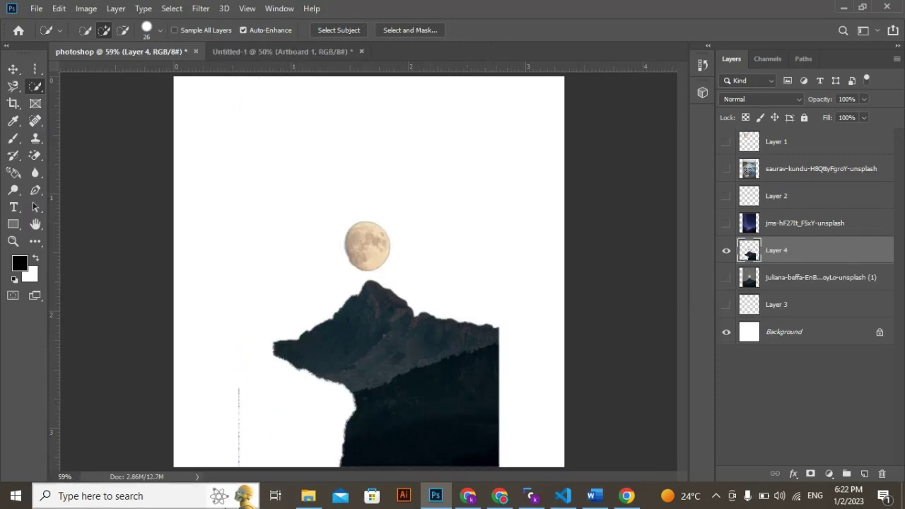
key(super)
key(super)
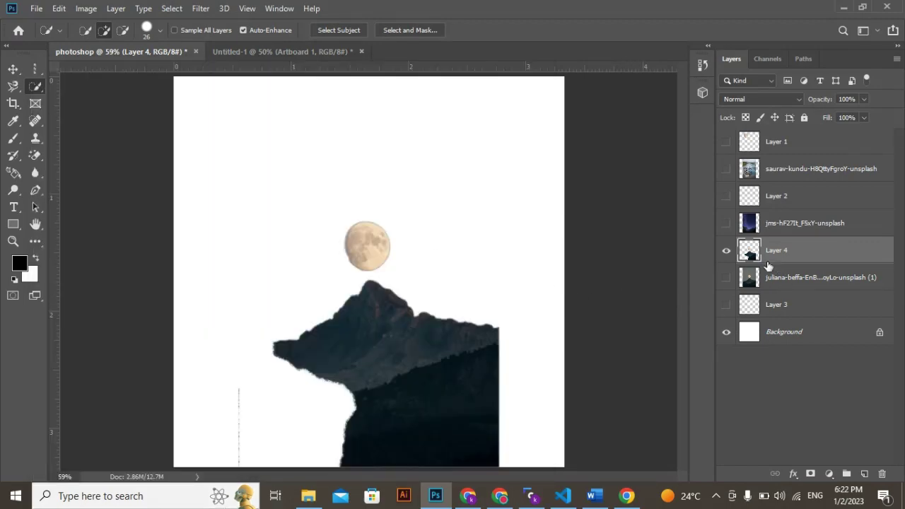
- Show the moon photo layer again and merge the cut-out copy down into it
click(727, 277)
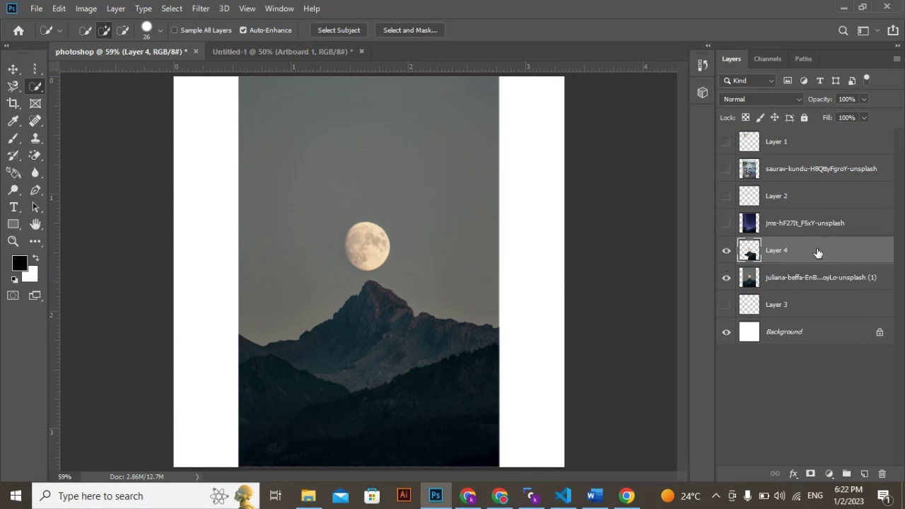
key(ctrl+e)
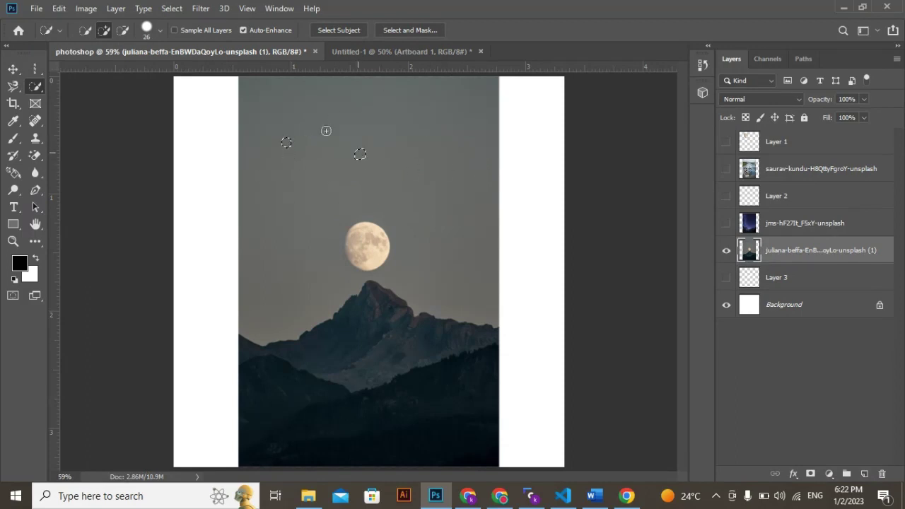
- Quick-select the entire sky above the mountains, enlarging the brush to 60 px for the larger areas
click(294, 114)
key(])
mouse_move(294, 115)
mouse_down()
mouse_move(279, 154)
mouse_move(308, 138)
mouse_up()
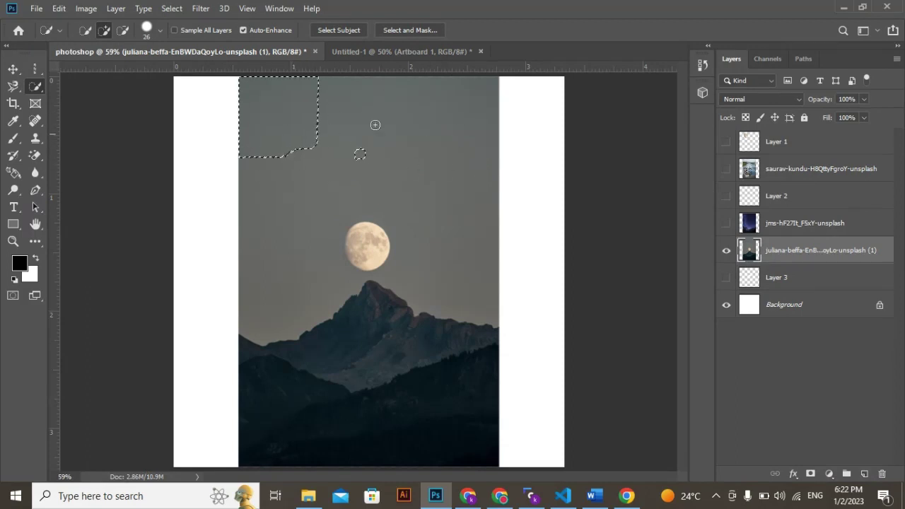
key(bracketright)
key(bracketright)
key(bracketright)
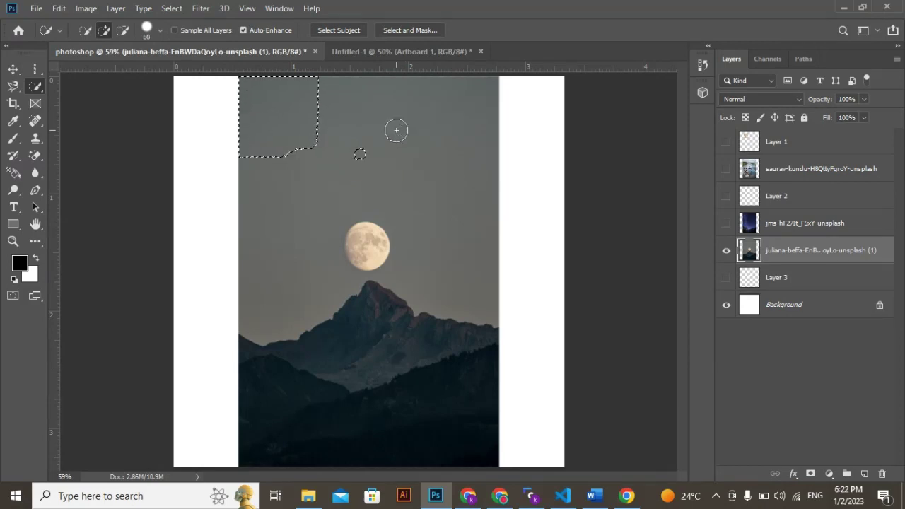
drag(418, 149, 360, 162)
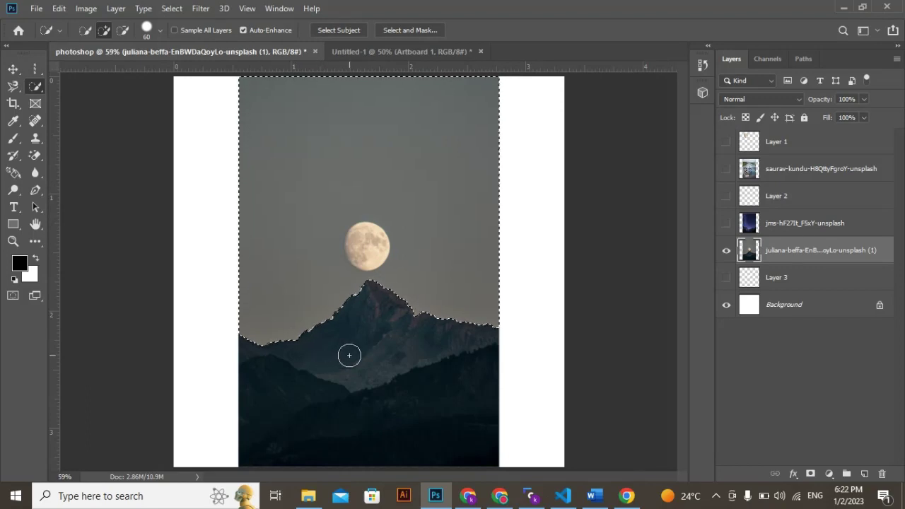
- Subtract the area around the moon from the sky selection and add the surrounding sky back with a 35 px brush
key(alt)
mouse_move(390, 303)
mouse_down()
mouse_move(400, 248)
mouse_move(391, 227)
mouse_move(345, 225)
mouse_up()
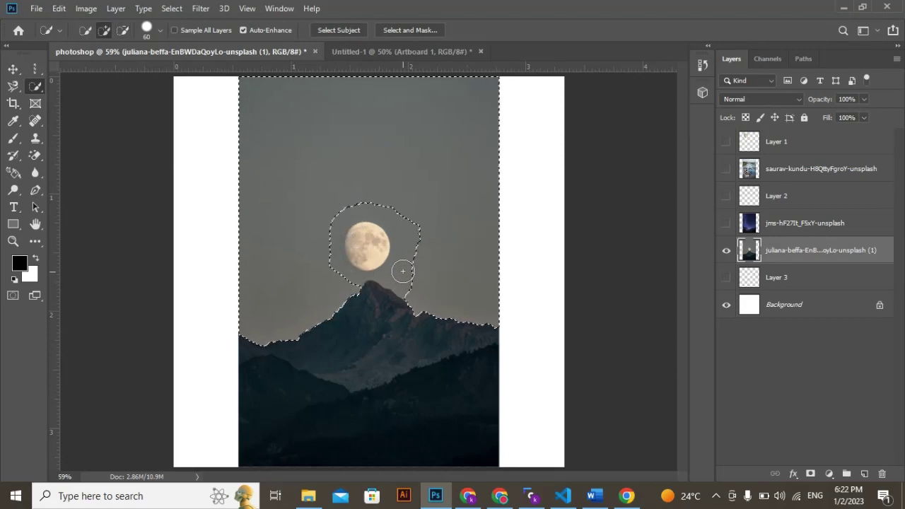
key(bracketleft)
key(bracketleft)
key(bracketleft)
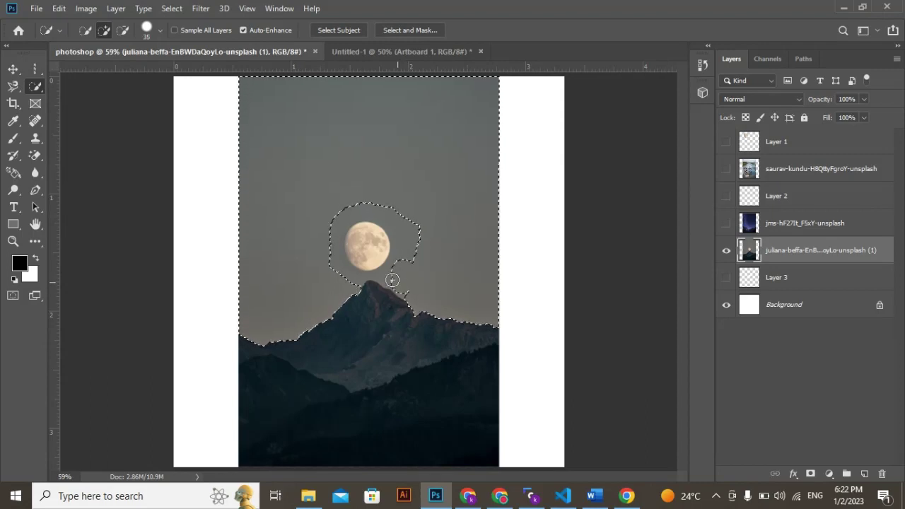
drag(392, 280, 398, 286)
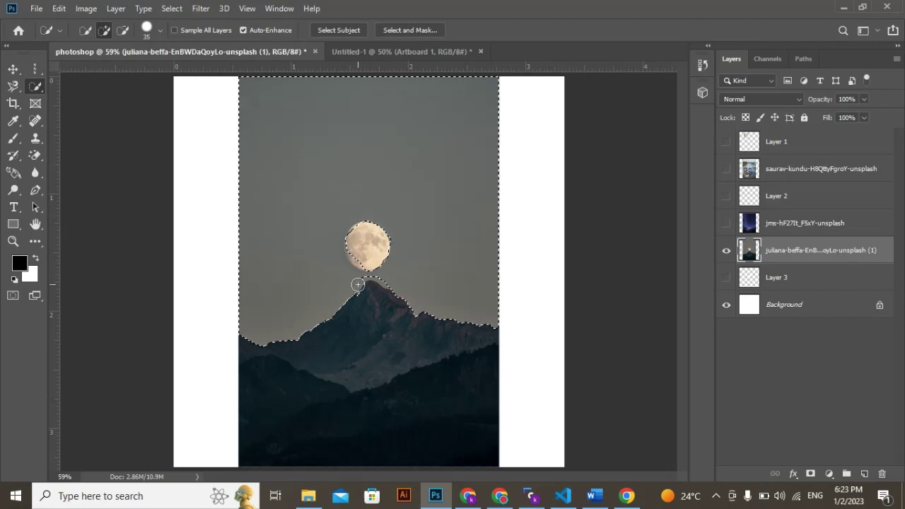
mouse_move(360, 283)
mouse_down()
mouse_move(350, 289)
mouse_move(376, 273)
mouse_move(385, 279)
mouse_up()
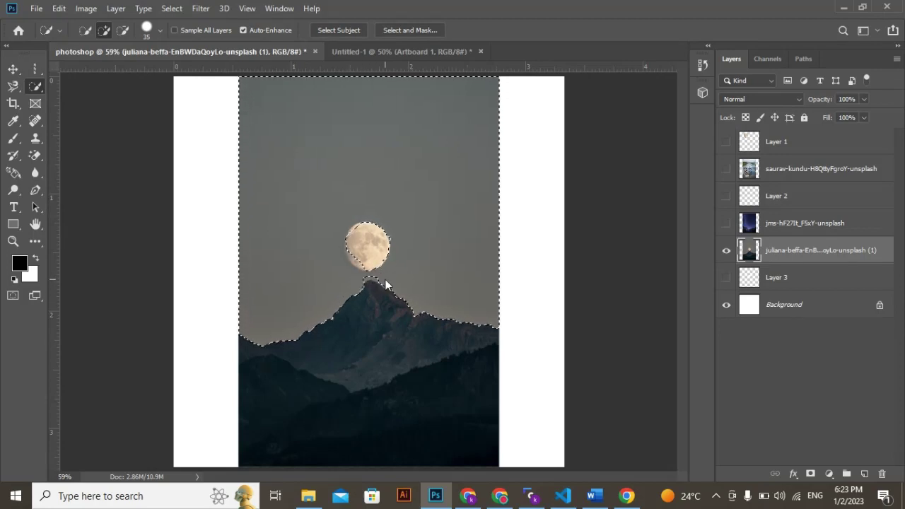
- Copy the selected sky to a new layer and hide the original moon photo layer
key(ctrl+j)
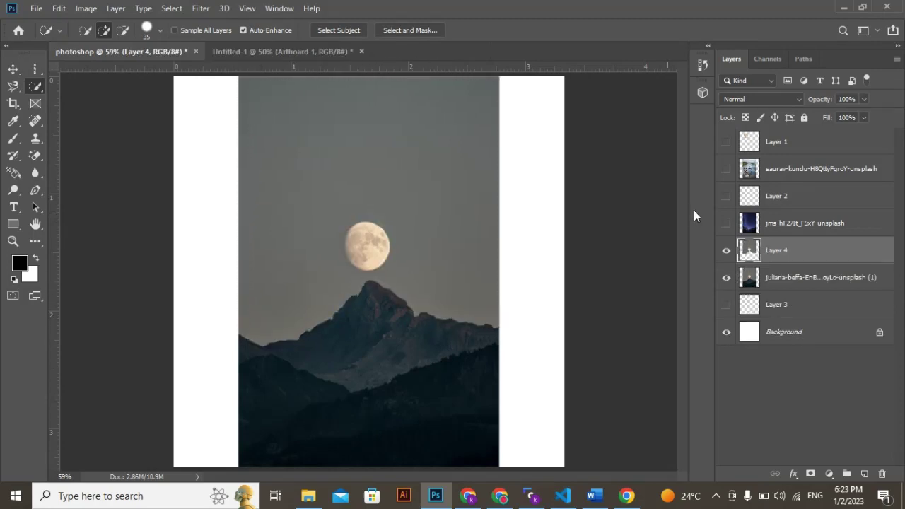
click(726, 277)
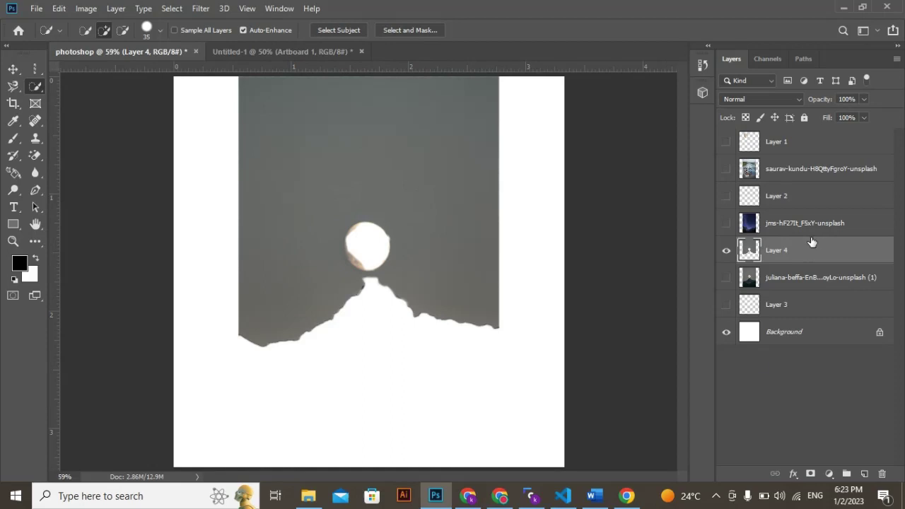
- Delete the sky copy and display the starry night photo layer with the moon photo layer hidden
key(Delete)
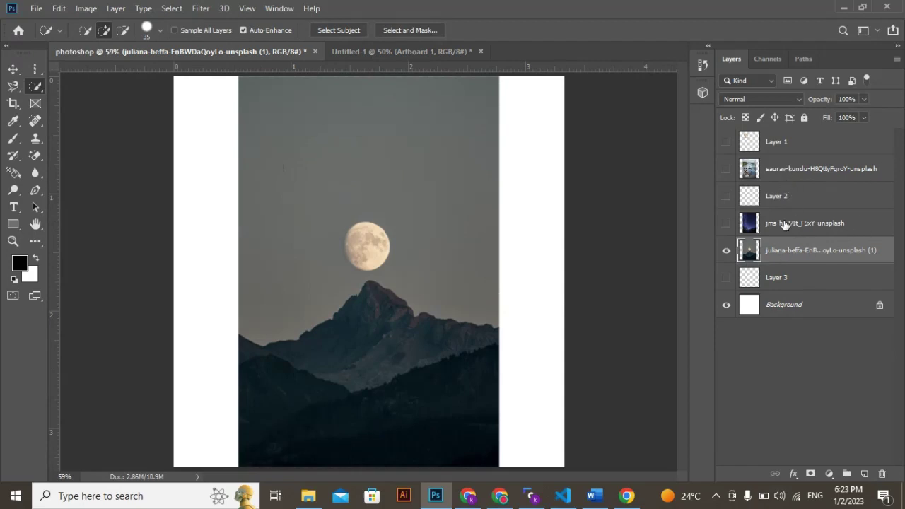
click(726, 223)
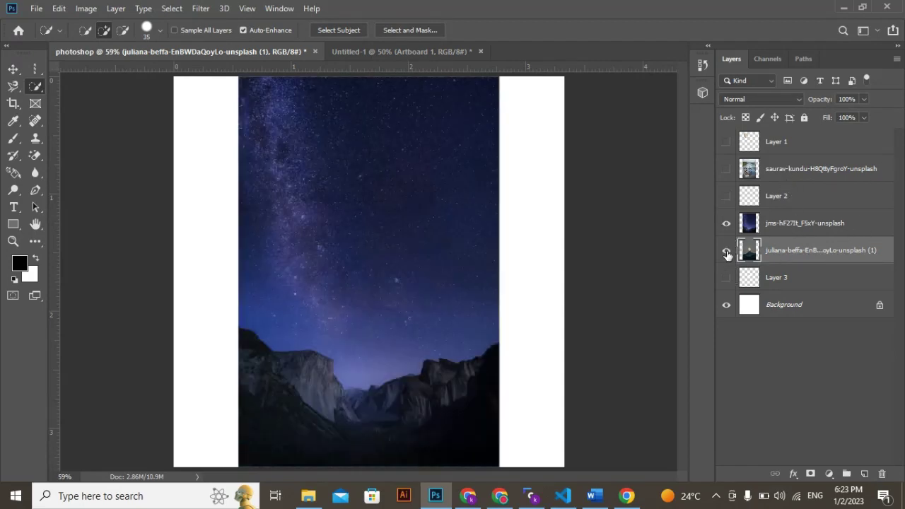
click(726, 251)
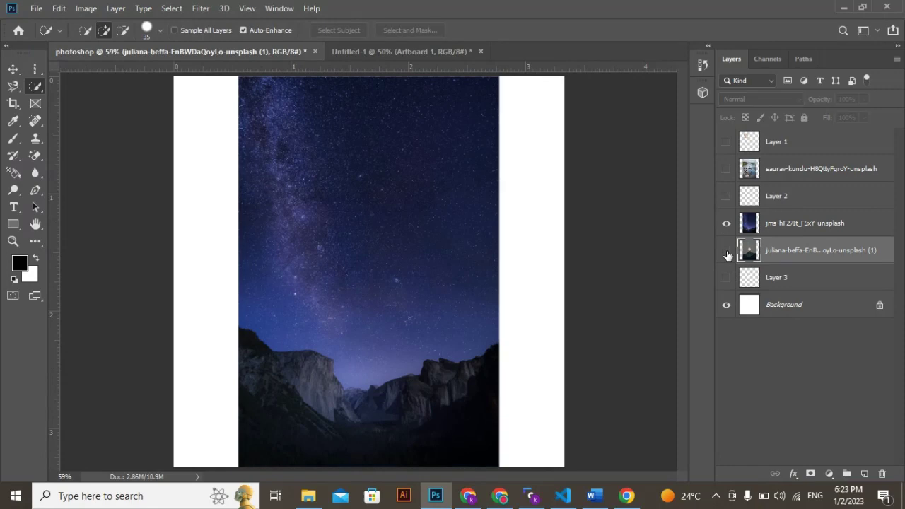
- Quick-select the mountains at the base of the starry night photo and subtract the sky above the ridge from the selection
click(258, 359)
click(310, 380)
click(793, 225)
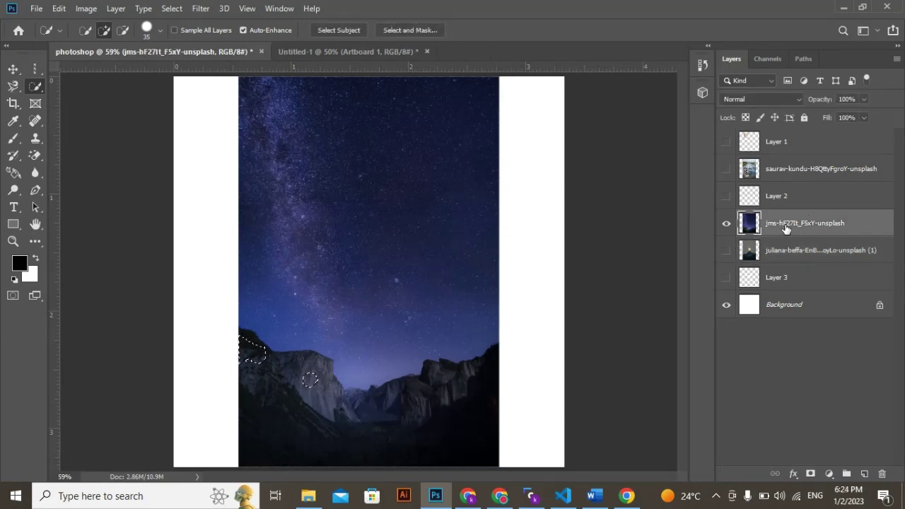
mouse_move(284, 365)
mouse_down()
mouse_move(318, 362)
mouse_move(231, 359)
mouse_move(231, 347)
mouse_move(250, 342)
mouse_move(257, 364)
mouse_move(267, 450)
mouse_move(329, 431)
mouse_up()
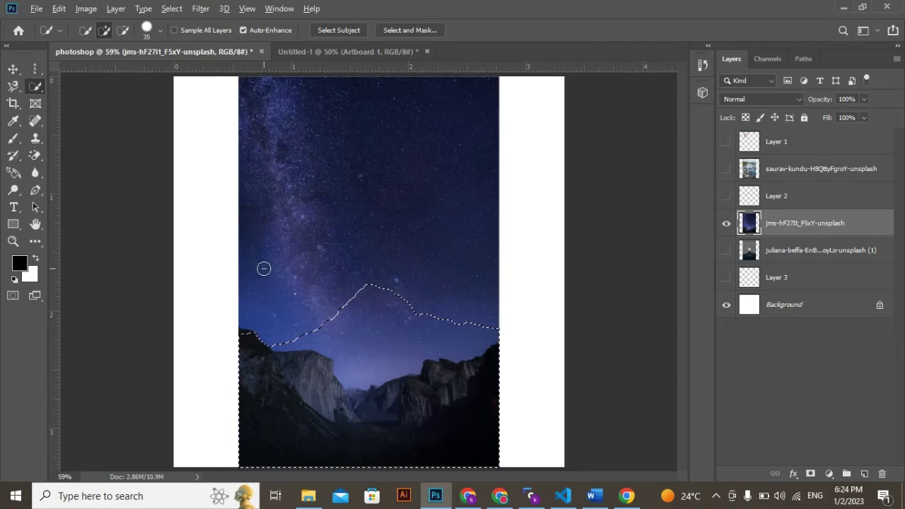
key(alt)
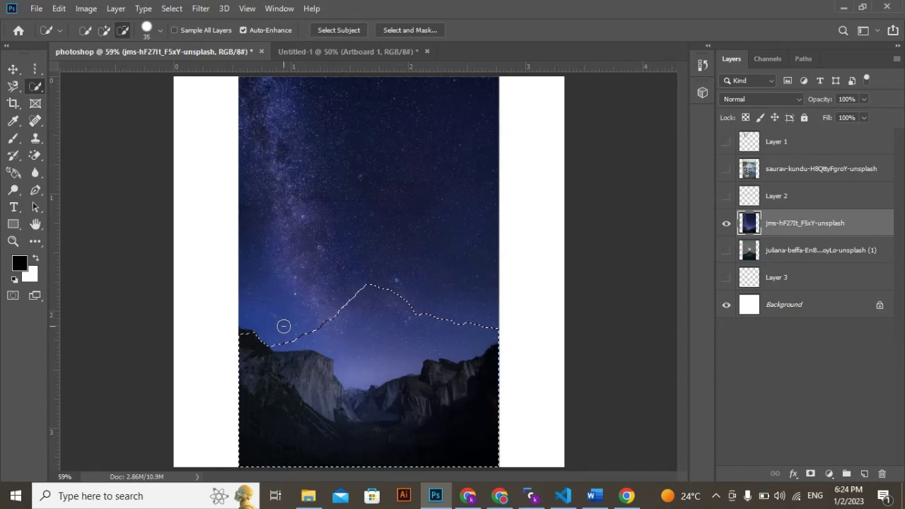
mouse_move(285, 338)
mouse_down()
mouse_move(339, 325)
mouse_move(359, 374)
mouse_move(364, 339)
mouse_up()
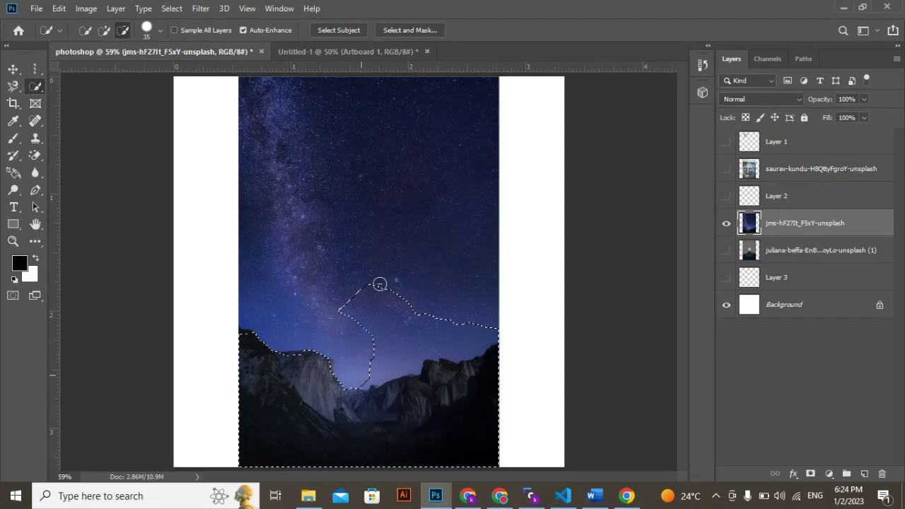
mouse_move(380, 284)
mouse_down()
mouse_move(410, 306)
mouse_move(404, 299)
mouse_move(371, 366)
mouse_move(441, 312)
mouse_move(404, 328)
mouse_move(449, 317)
mouse_move(422, 332)
mouse_move(469, 323)
mouse_up()
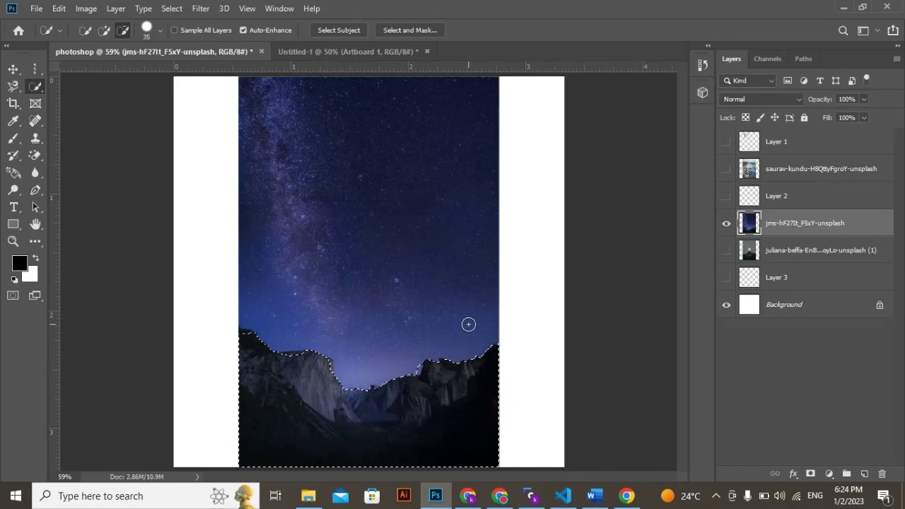
- Copy the selected mountains to a new layer and hide the starry night photo layer
key(ctrl+j)
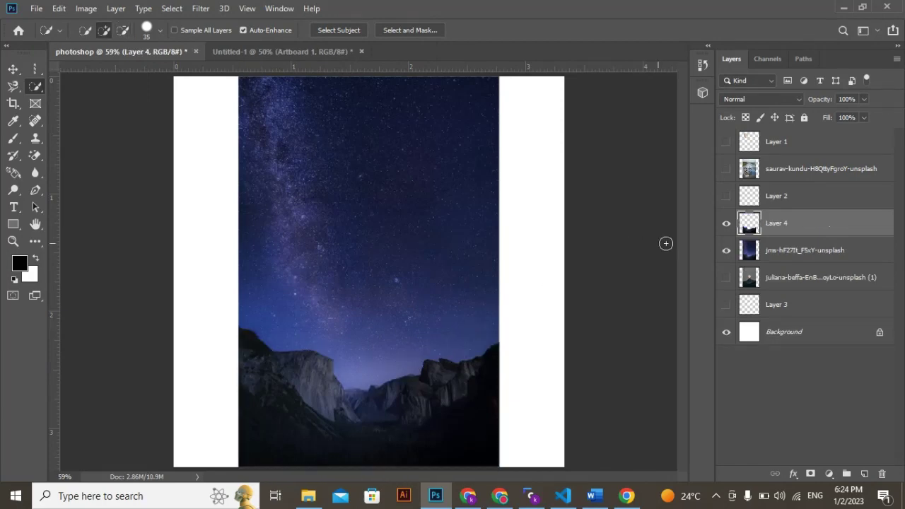
click(726, 250)
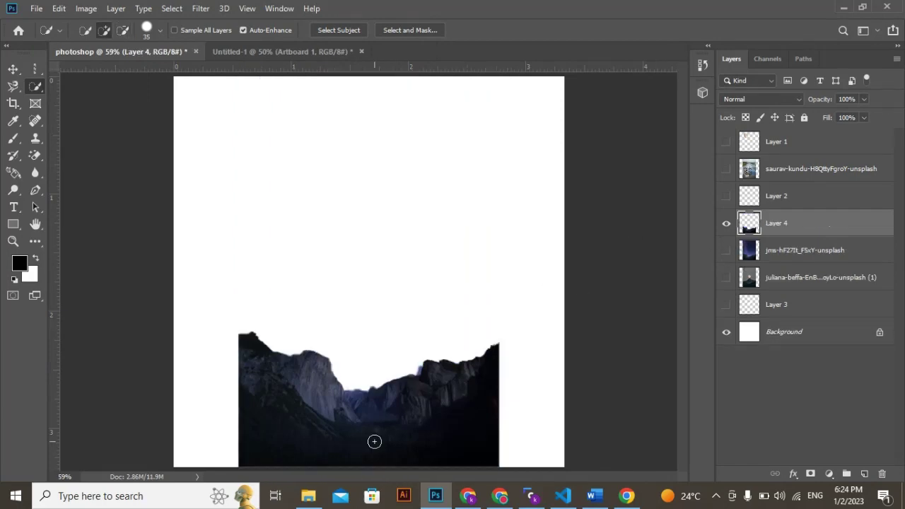
- Display the moon photo layer, activate the hidden starry night layer and select the sky above the moon photo's mountain with a 50 px Quick Selection brush
click(784, 283)
click(726, 278)
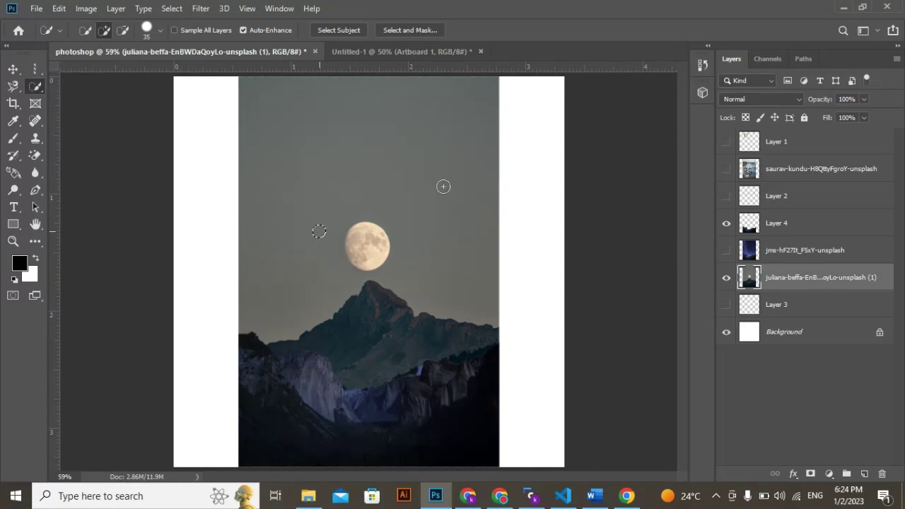
click(803, 260)
drag(406, 148, 417, 179)
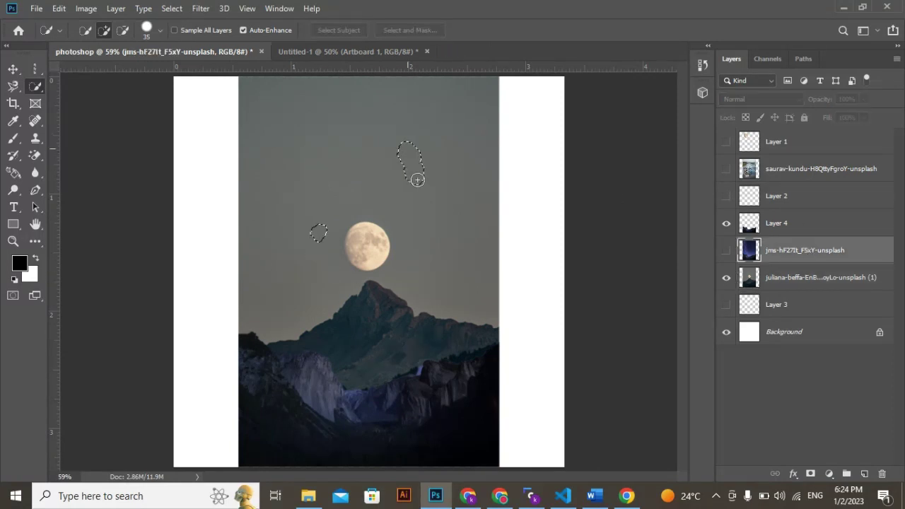
key(bracketright)
key(bracketright)
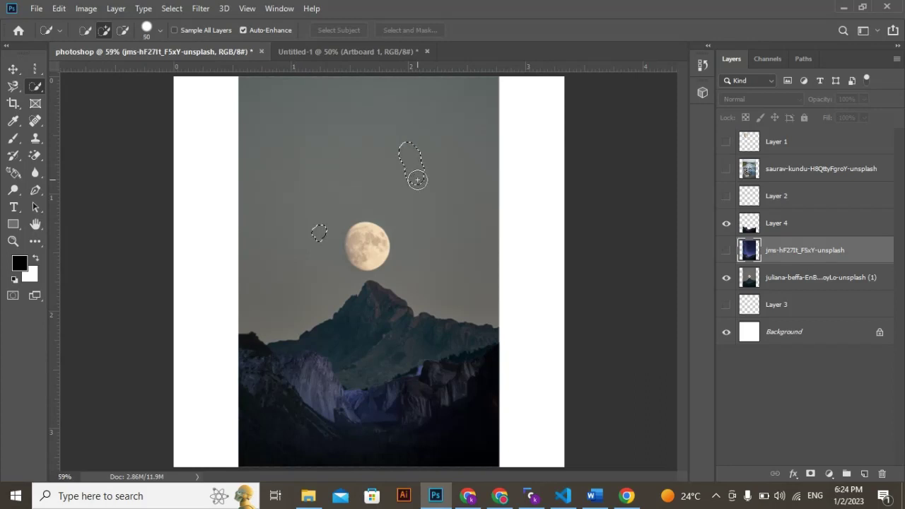
drag(412, 178, 365, 160)
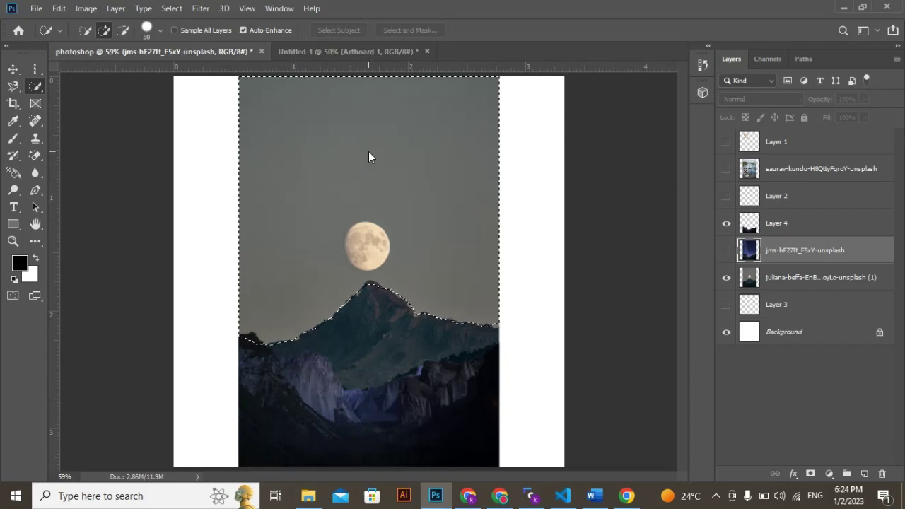
- Copy the selected sky area of the starry night layer to a new layer and hide the moon photo
key(ctrl+j)
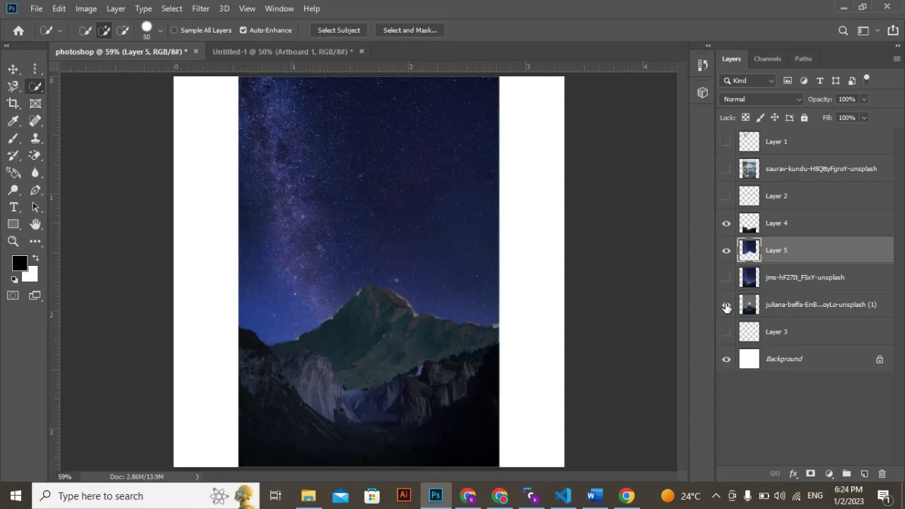
click(727, 308)
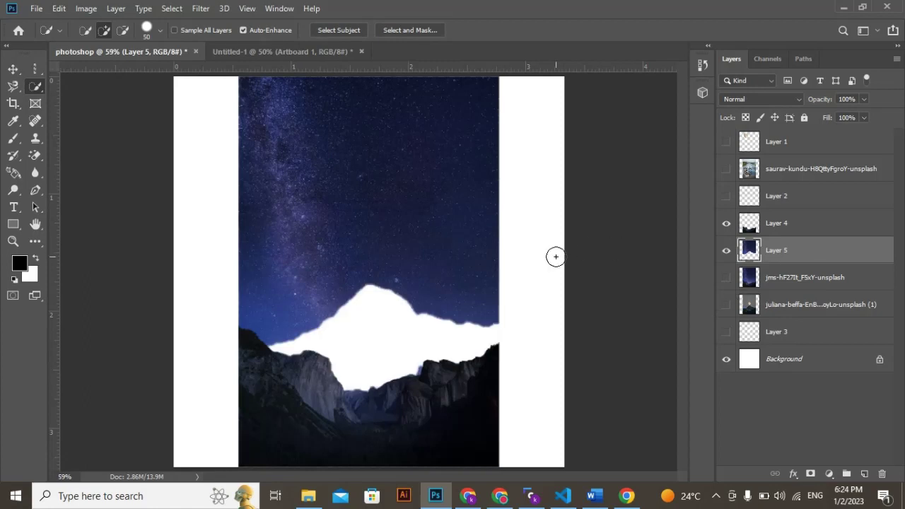
- Undo hiding the moon photo, hide the mountain cutout and delete the starry sky copy
key(v)
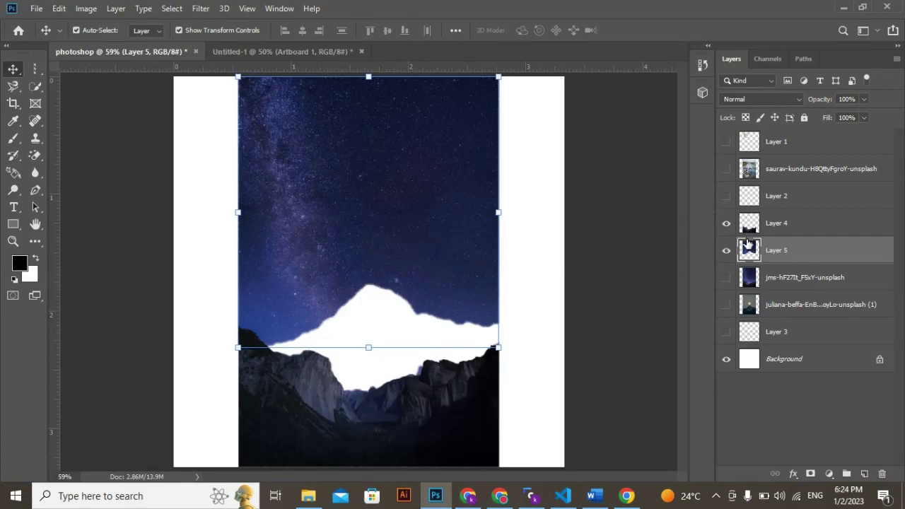
key(ctrl+z)
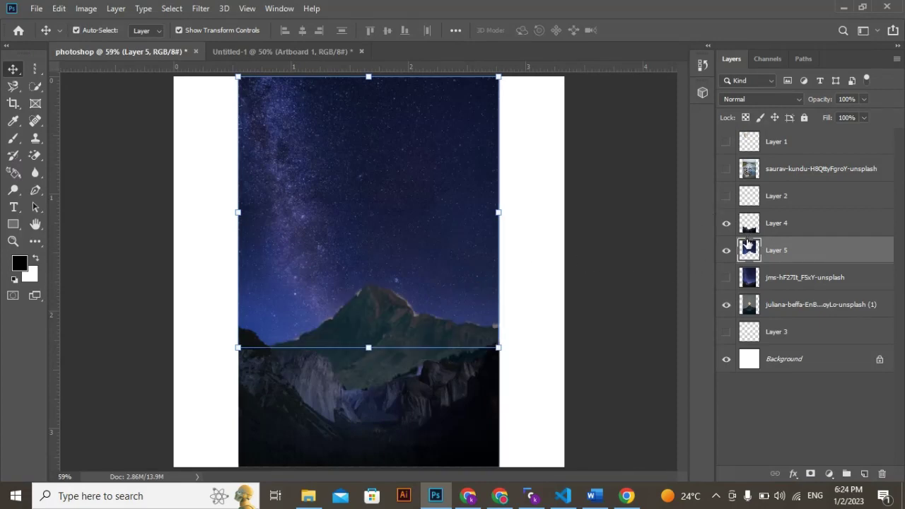
click(727, 223)
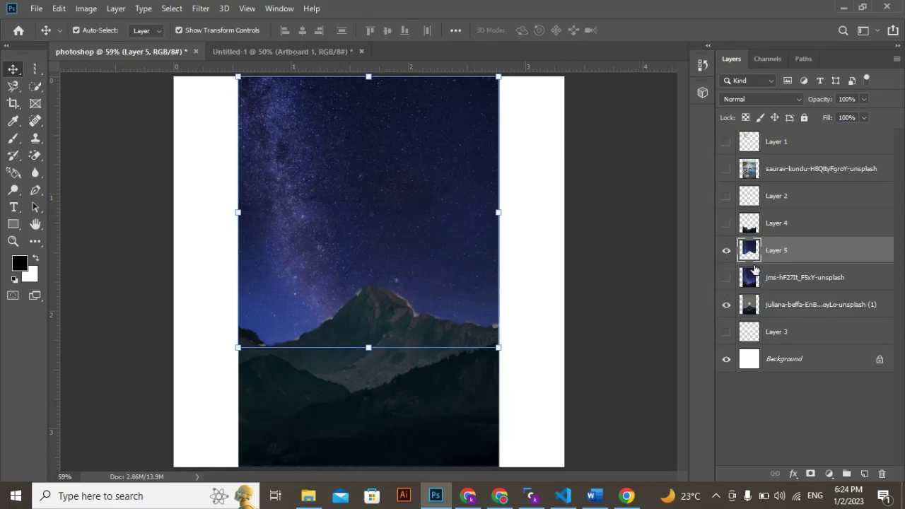
key(Delete)
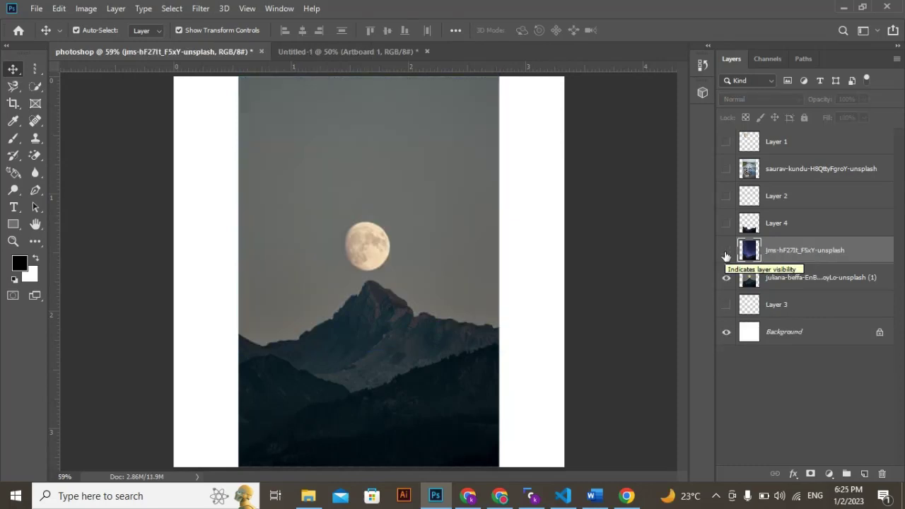
- Quick-select the moon photo's sky, copy it to a new layer and show it with the mountain cutout instead of the original photo
click(752, 280)
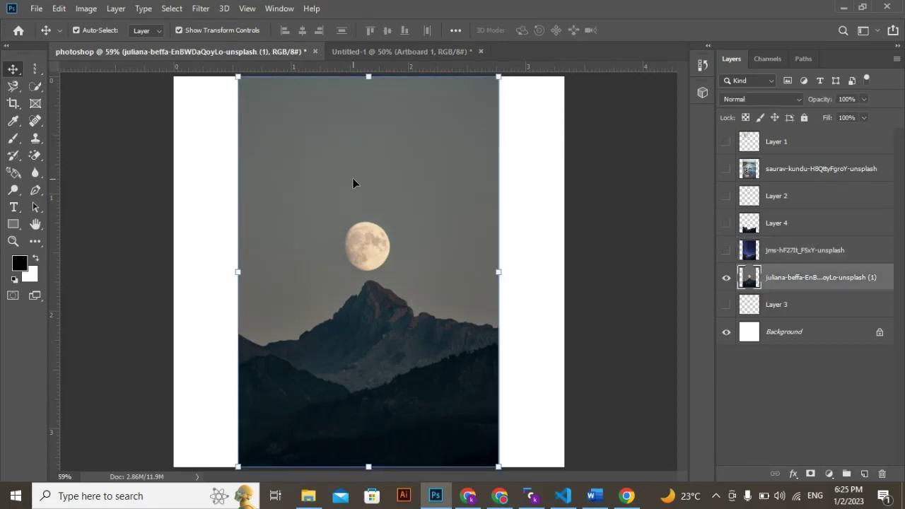
click(36, 85)
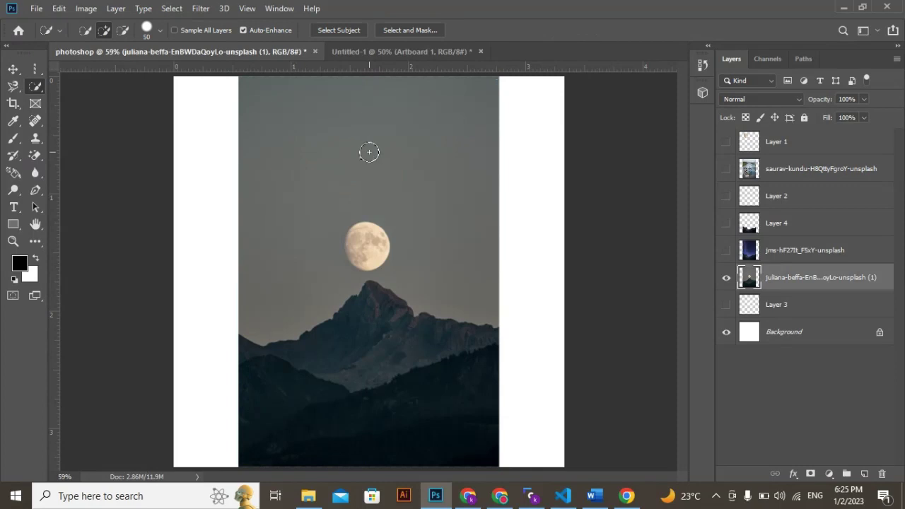
mouse_move(370, 152)
mouse_down()
mouse_move(337, 159)
mouse_move(304, 133)
mouse_move(418, 233)
mouse_up()
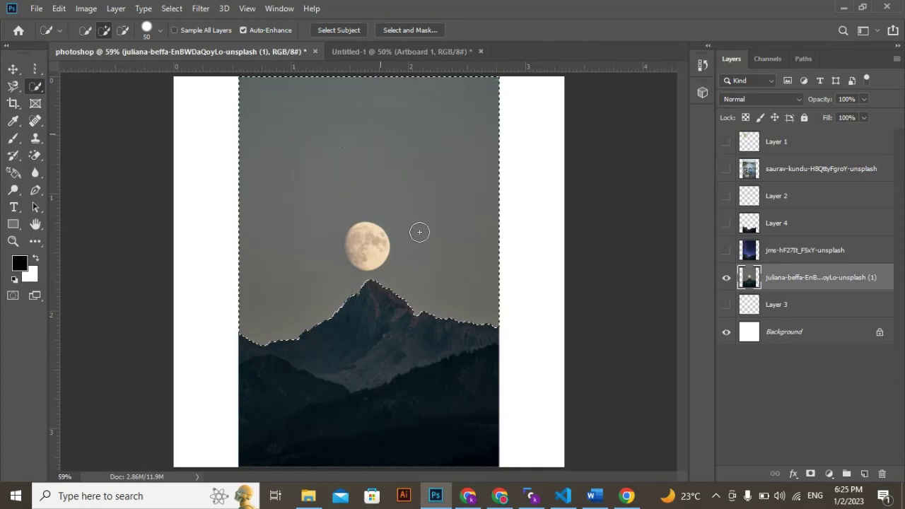
key(ctrl+j)
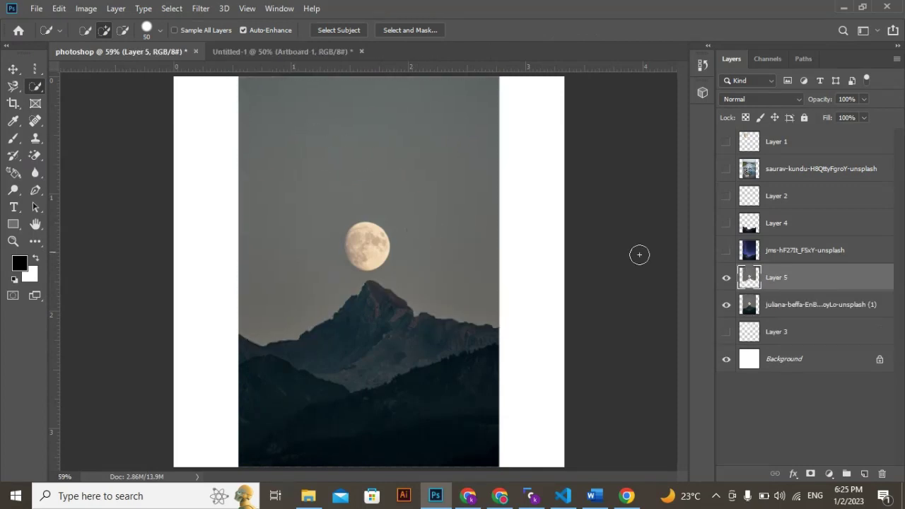
click(727, 305)
click(727, 223)
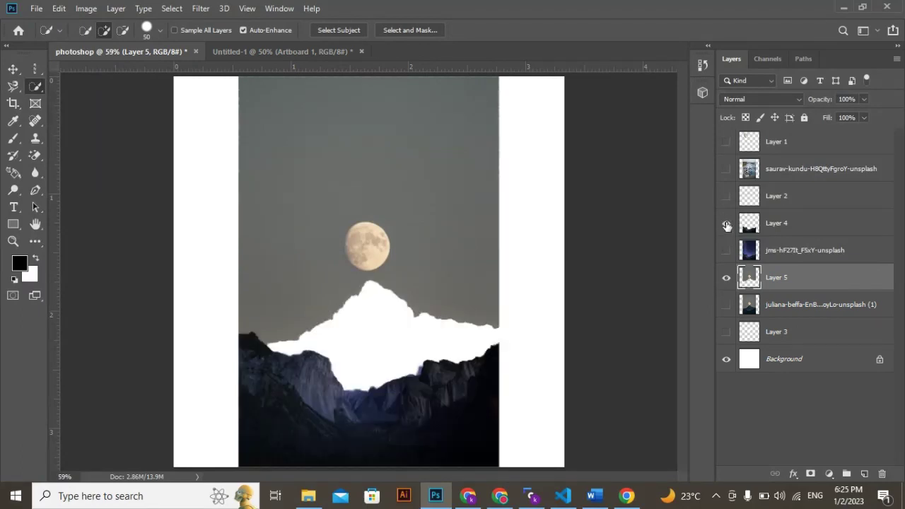
- Stretch the copied moon sky down behind the mountain cutout to 103.90% width and 155.32% height
key(v)
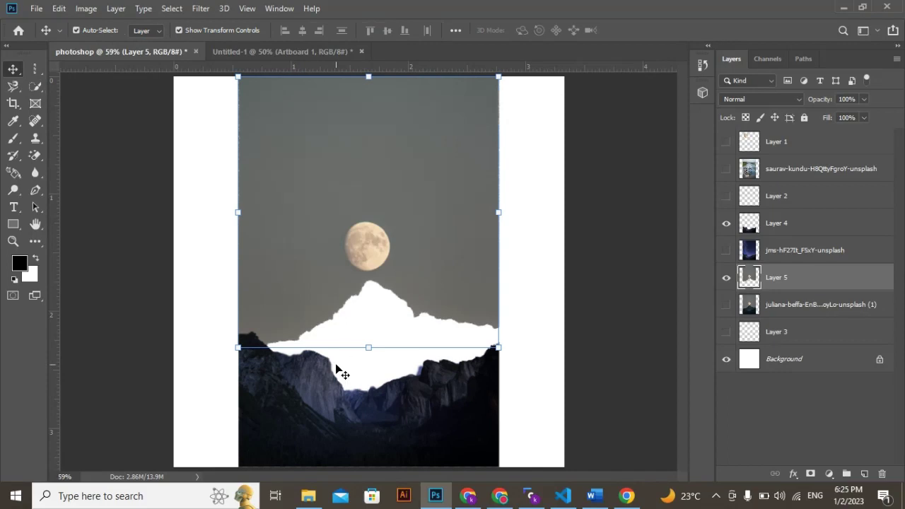
drag(372, 347, 425, 362)
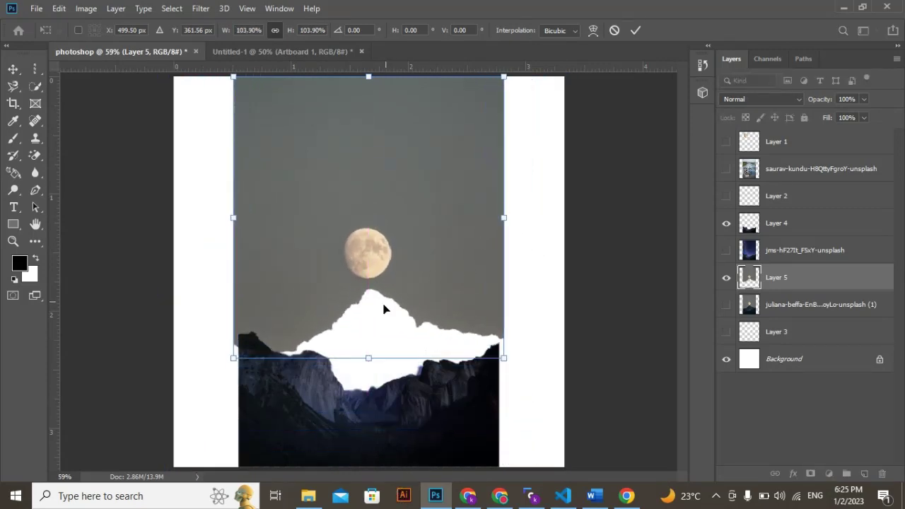
drag(367, 359, 401, 498)
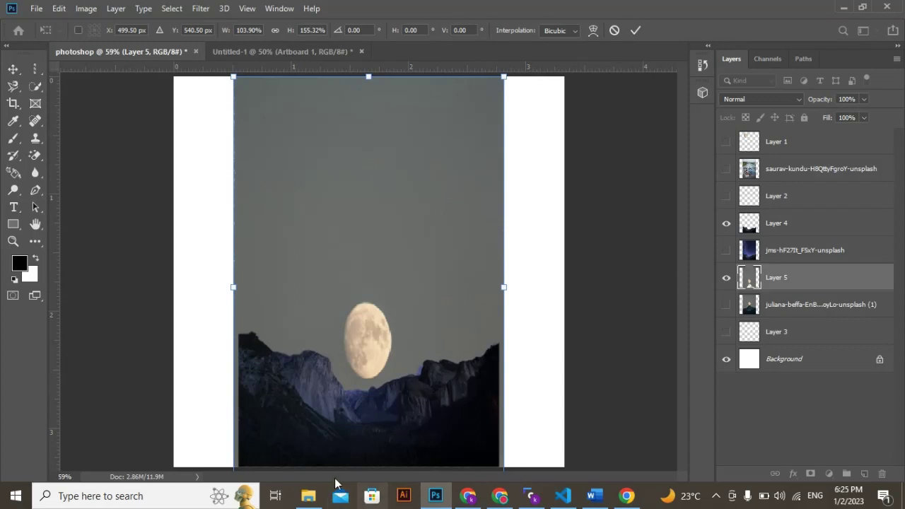
- Try to bring the pastel cloud photo from the Downloads folder into the document while the sky transform is active
click(306, 494)
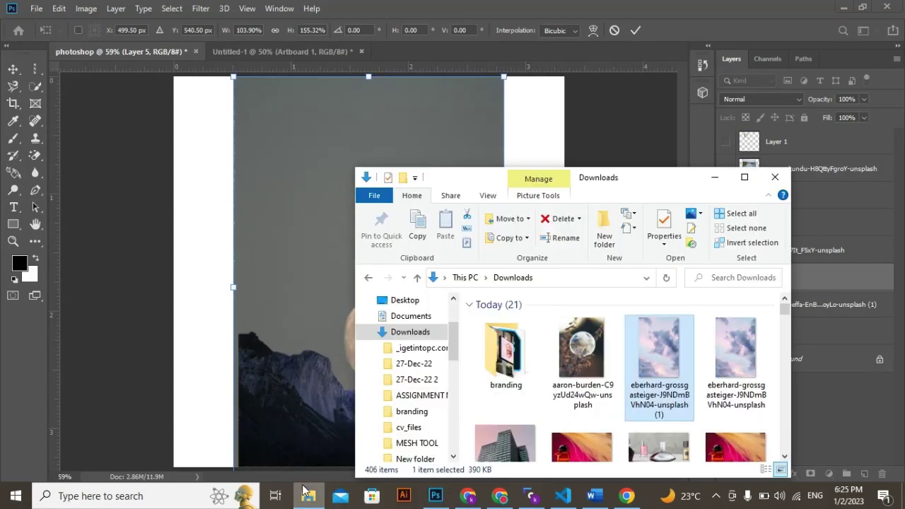
mouse_move(786, 308)
mouse_down()
mouse_move(783, 321)
mouse_move(784, 310)
mouse_up()
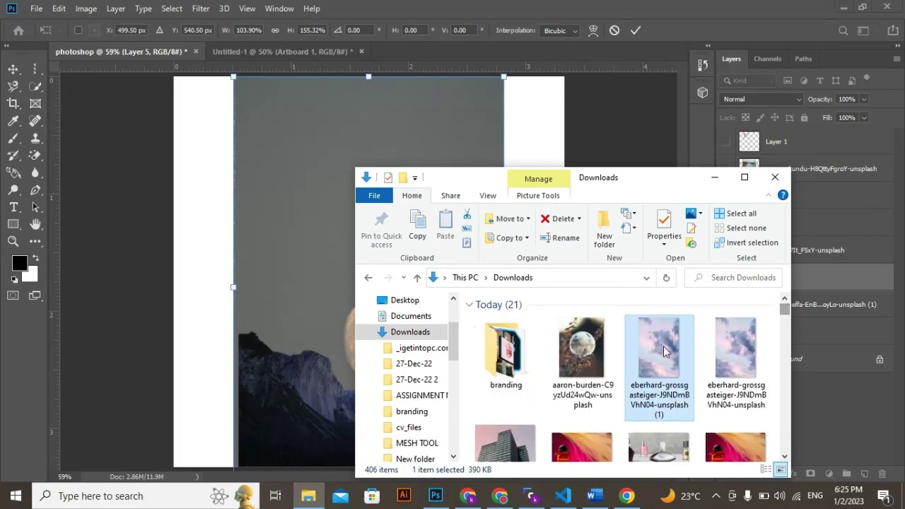
drag(644, 352, 336, 232)
drag(665, 377, 297, 246)
right_click(651, 331)
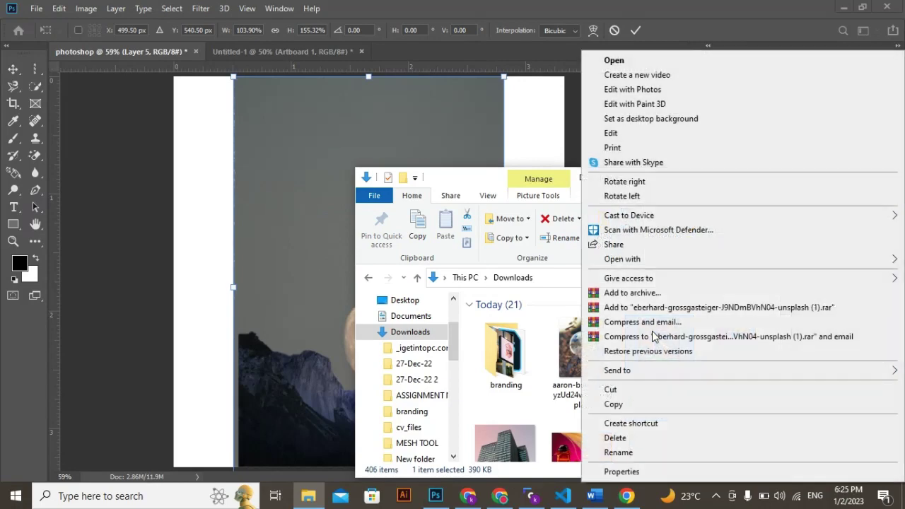
click(627, 405)
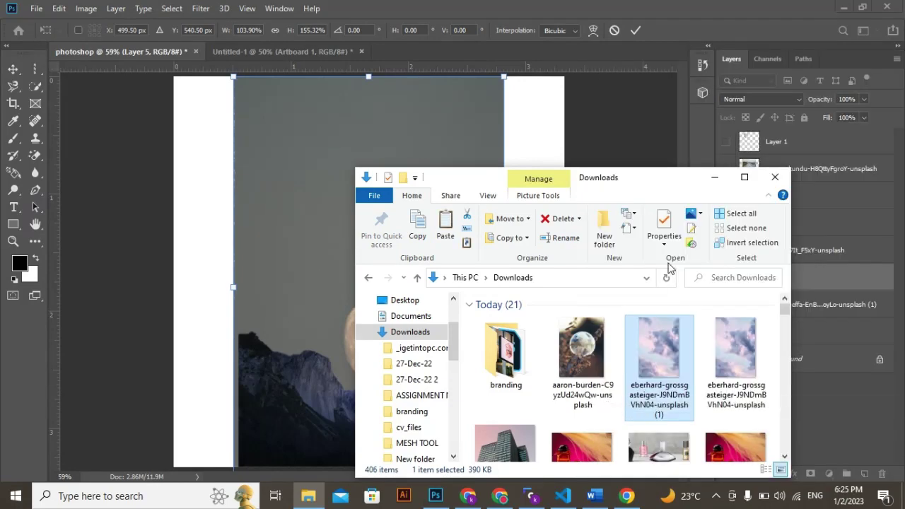
click(721, 176)
- Apply the moon sky layer's stretch and deselect the layer
key(Return)
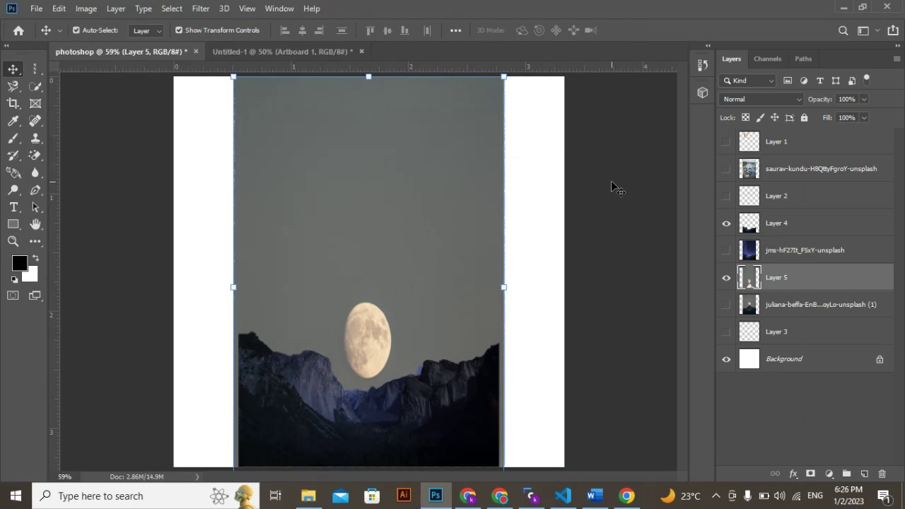
click(534, 174)
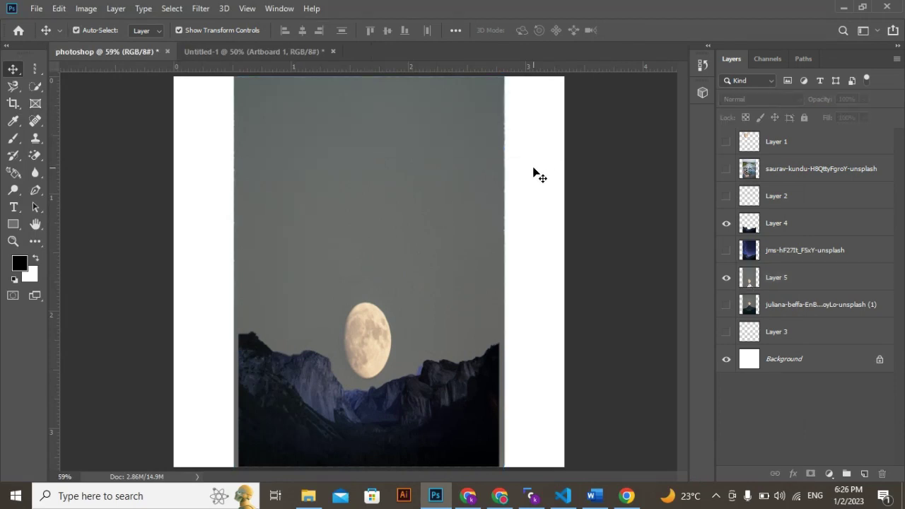
- Place the pastel cloud photo from the Downloads folder into the document and hide the stretched moon sky layer
click(309, 495)
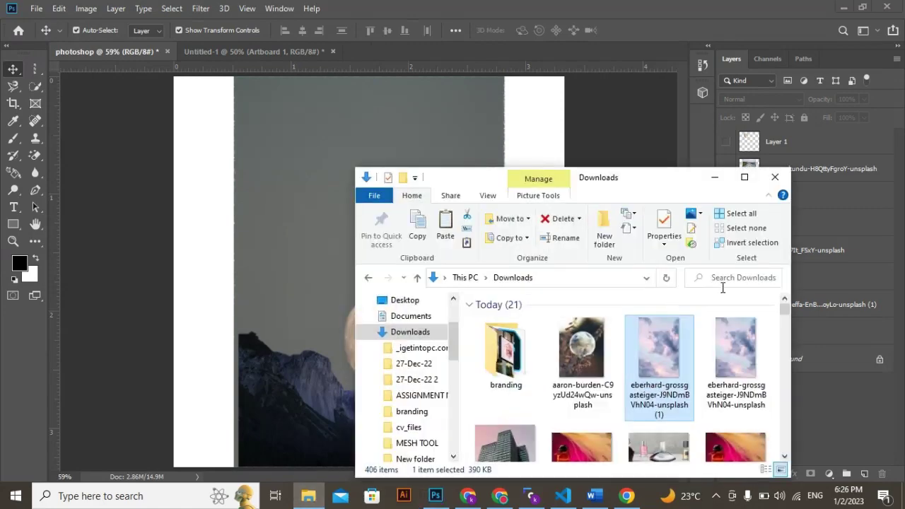
drag(653, 343, 310, 233)
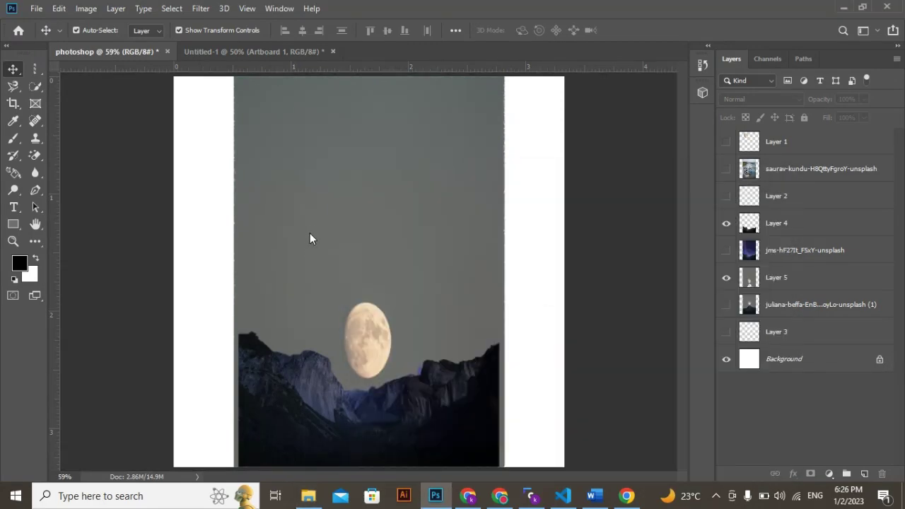
key(Return)
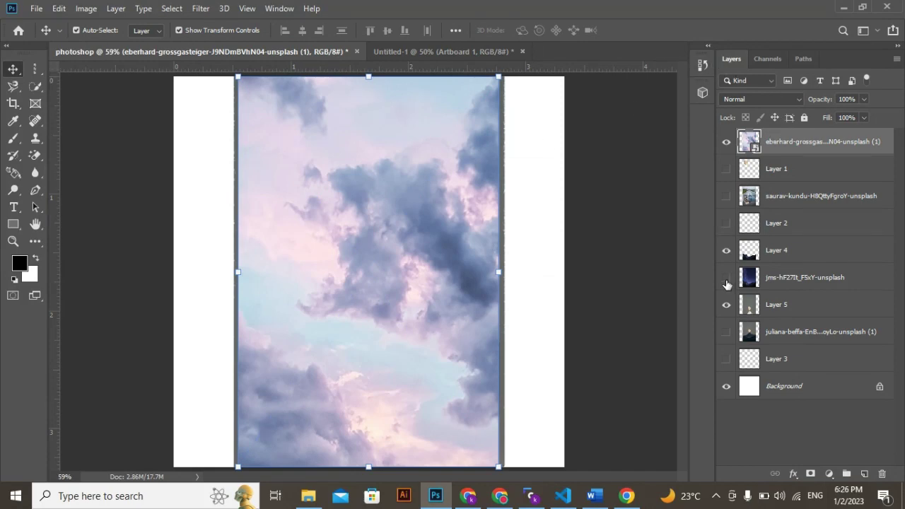
click(726, 309)
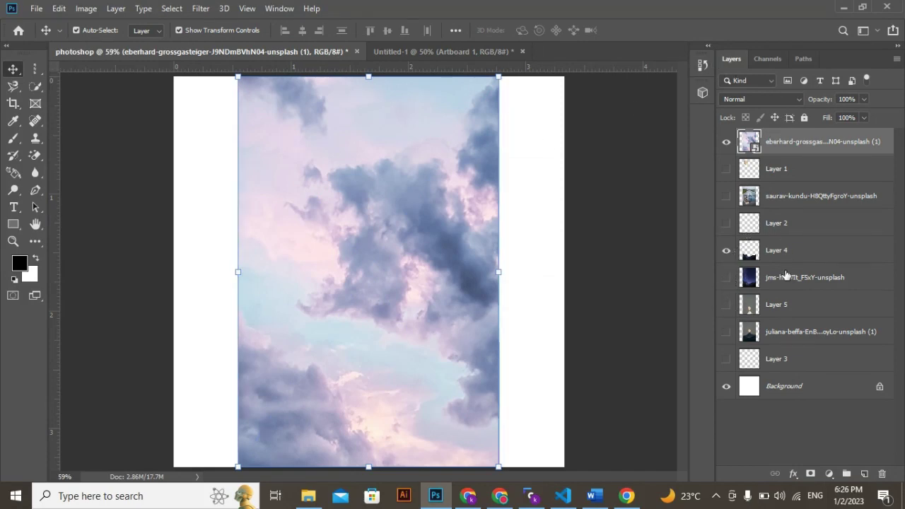
- Move the mountain cutout layer above the pastel cloud photo and rasterize the cloud photo layer
drag(785, 261, 802, 136)
click(556, 293)
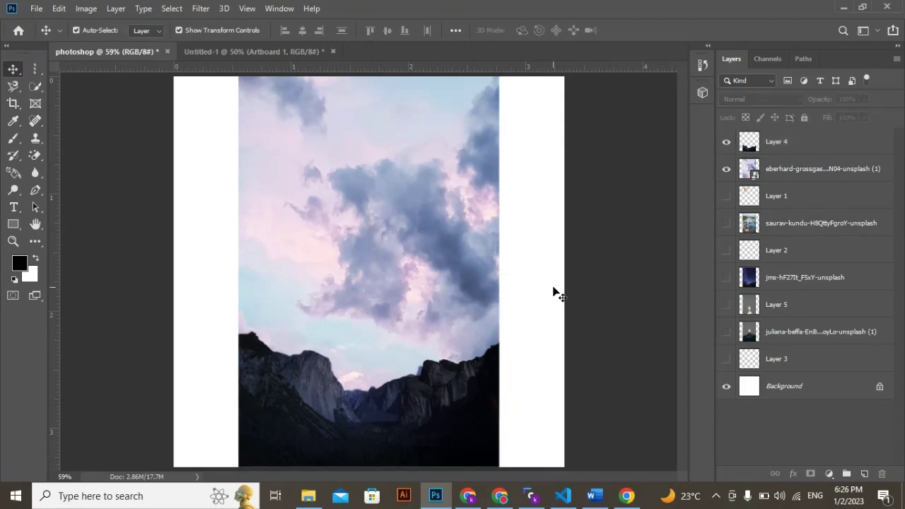
click(405, 323)
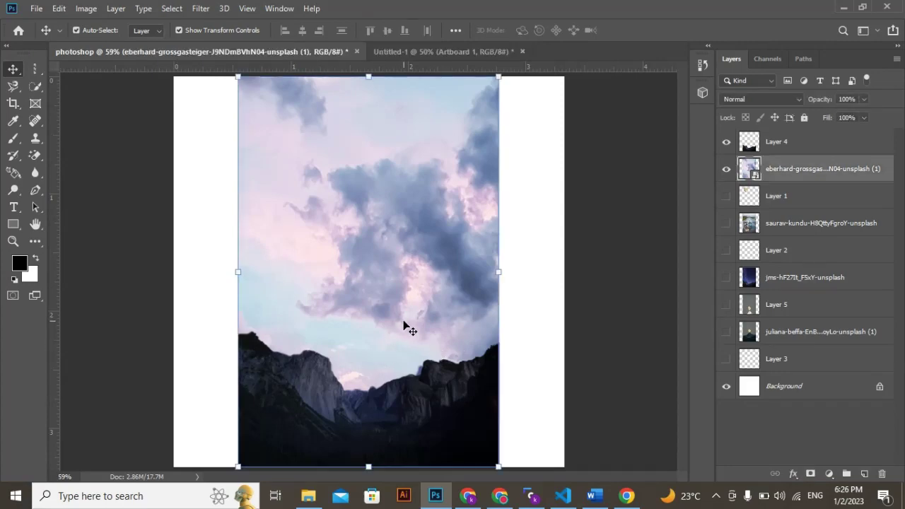
right_click(779, 169)
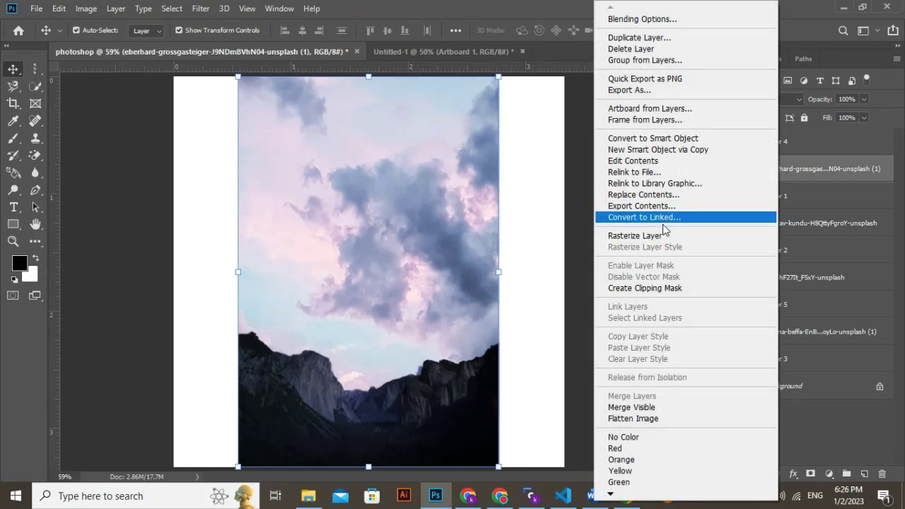
click(640, 236)
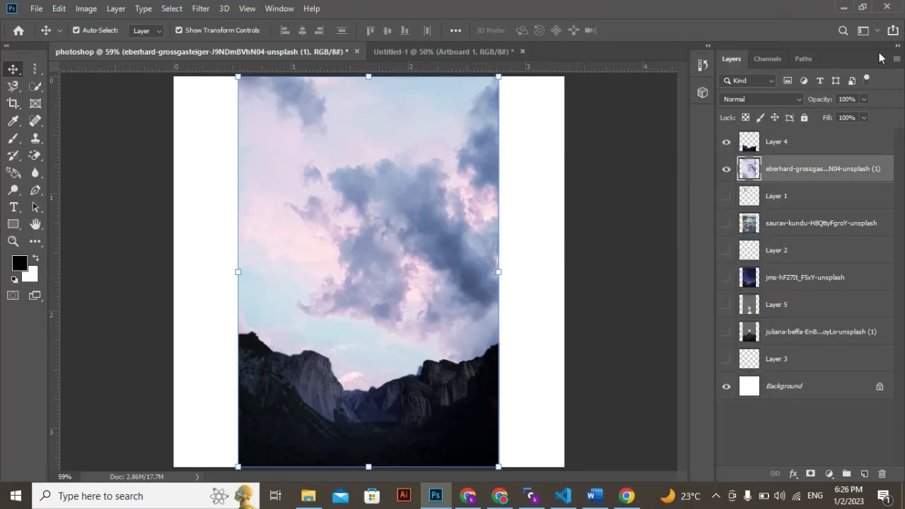
- Reduce the pastel cloud photo layer's opacity to 89% and deselect the layer
click(864, 99)
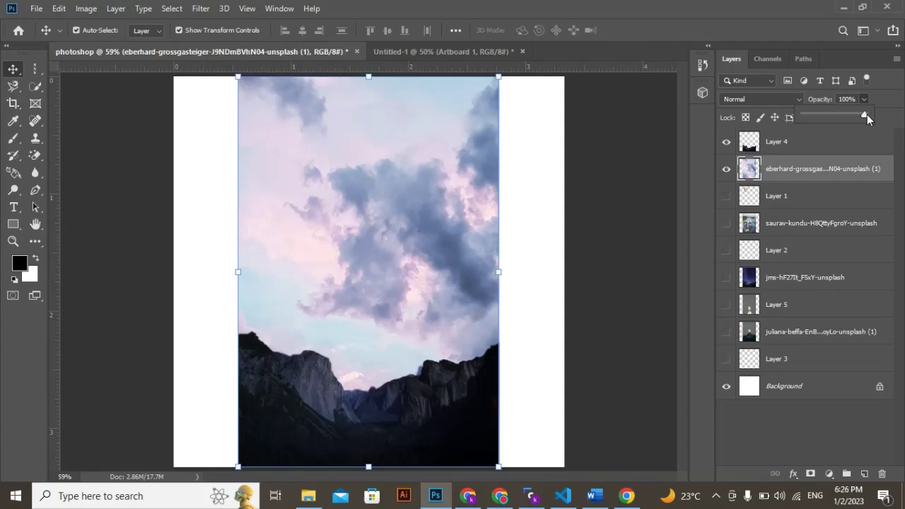
mouse_move(854, 116)
mouse_down()
mouse_move(843, 113)
mouse_move(851, 117)
mouse_up()
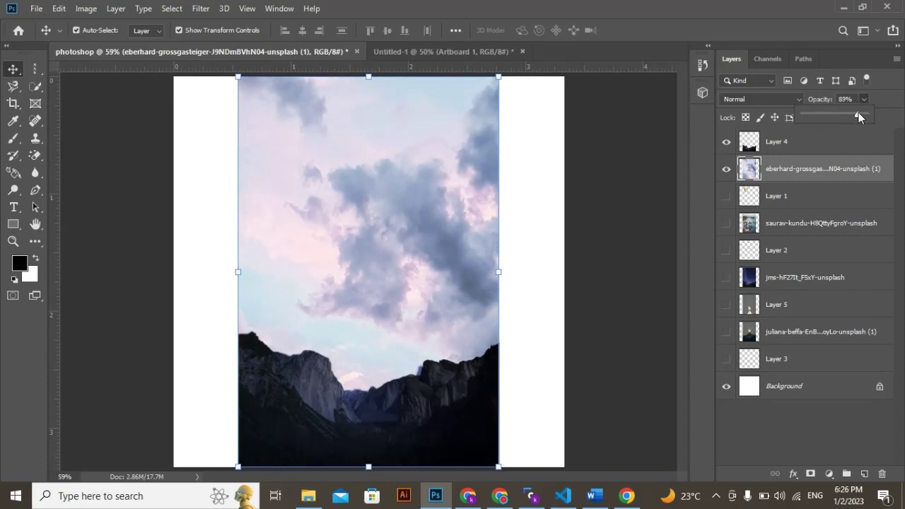
click(629, 134)
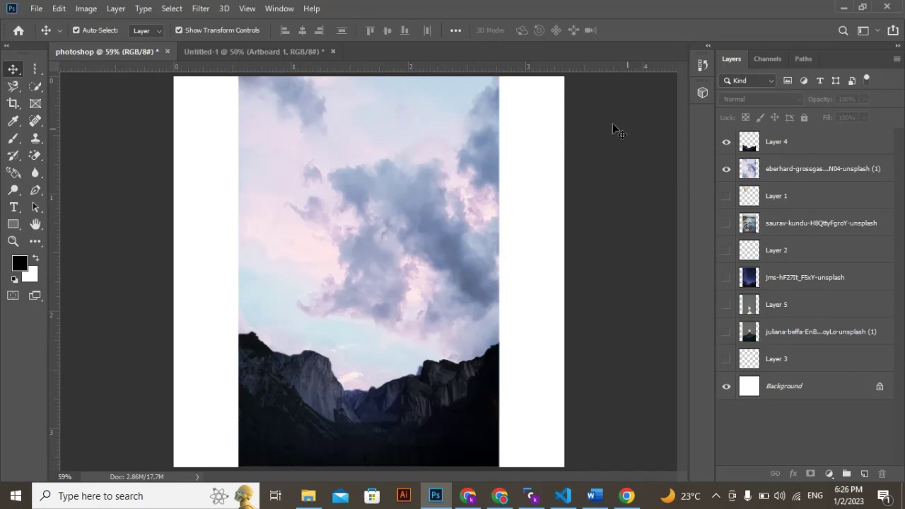
- Switch to the Magic Wand tool and try selecting different clouds in the pastel cloud photo one at a time
click(36, 86)
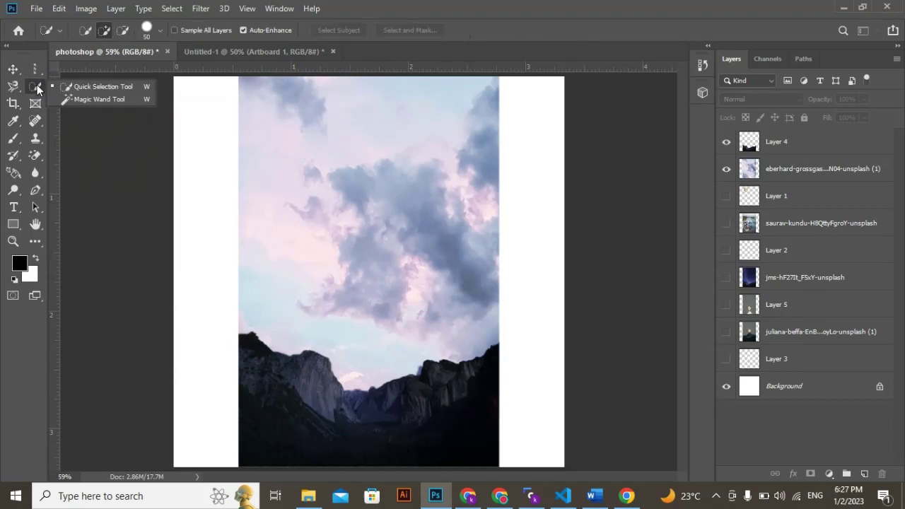
click(99, 100)
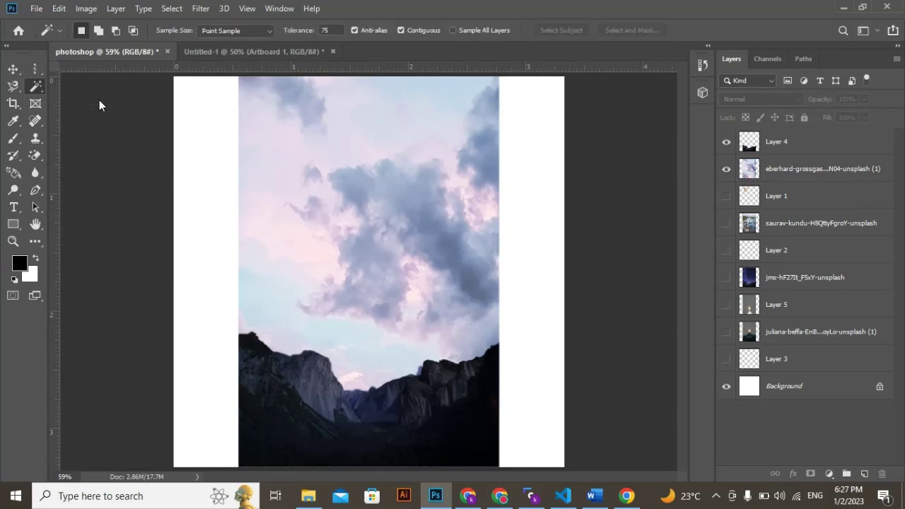
click(786, 173)
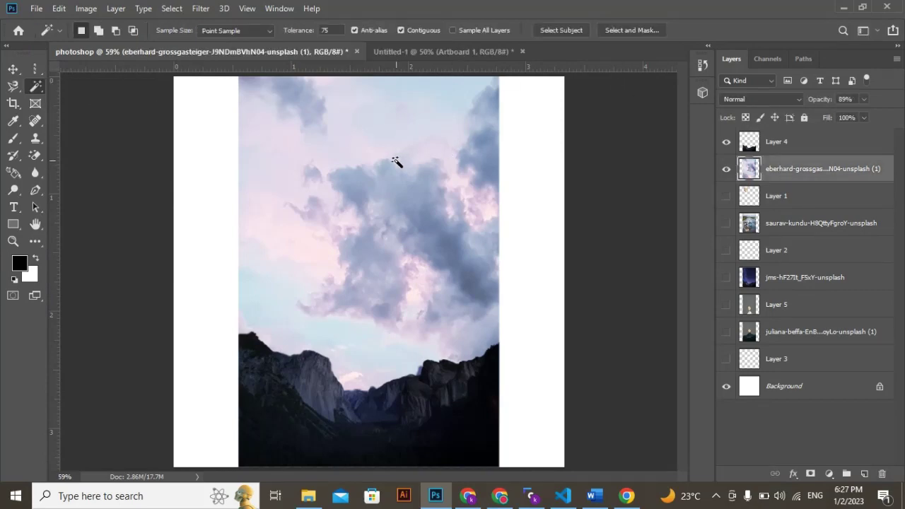
click(393, 160)
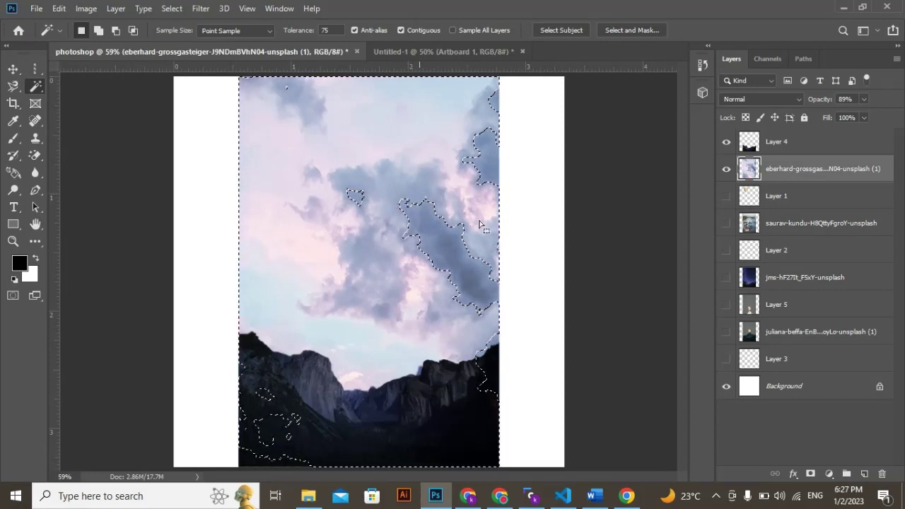
click(452, 248)
click(437, 164)
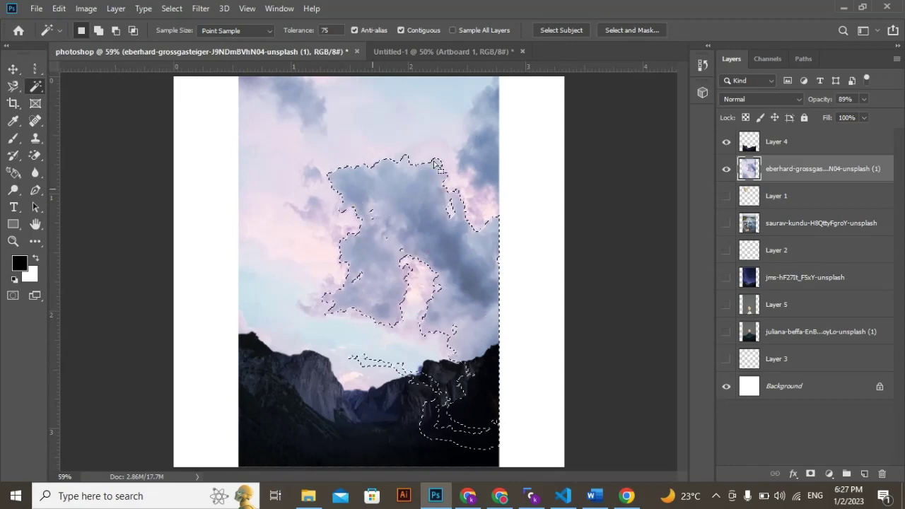
click(487, 152)
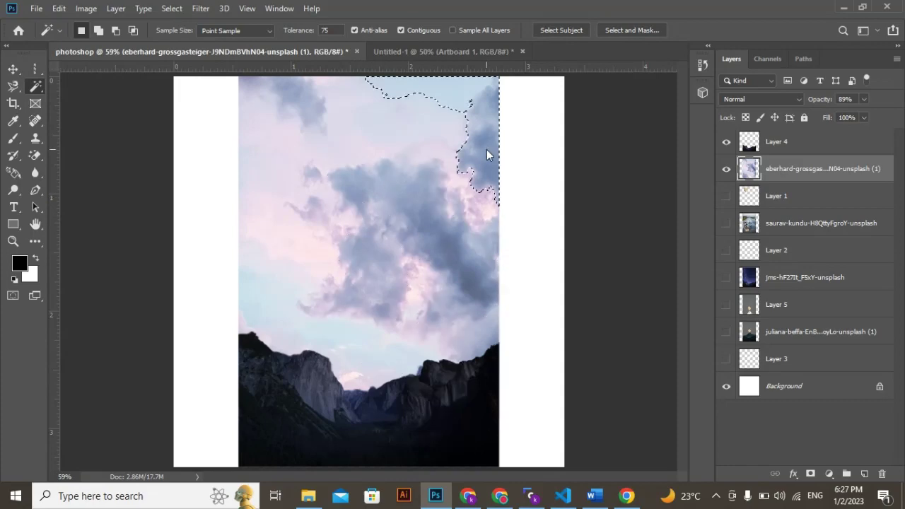
click(419, 227)
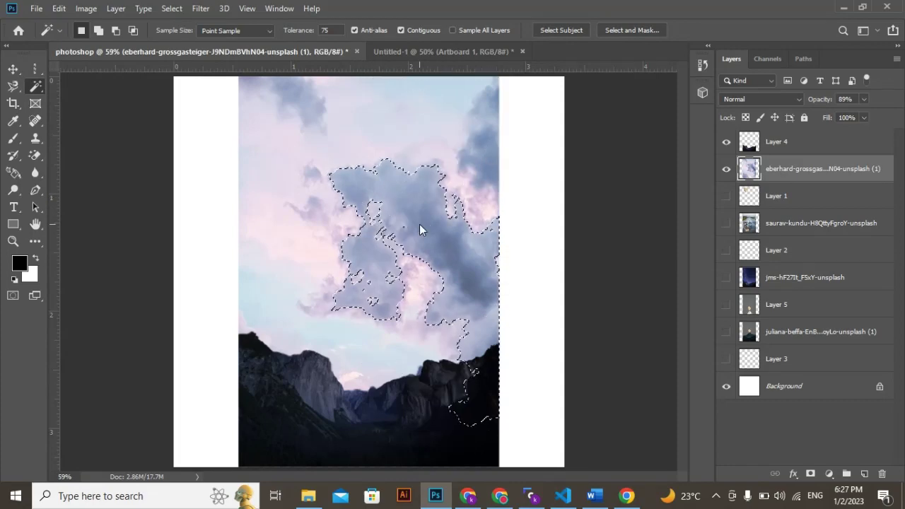
- Select from the upper cloud with the Magic Wand, copy the selection to a new layer, and check it with the original cloud photo temporarily hidden
click(313, 119)
key(ctrl+j)
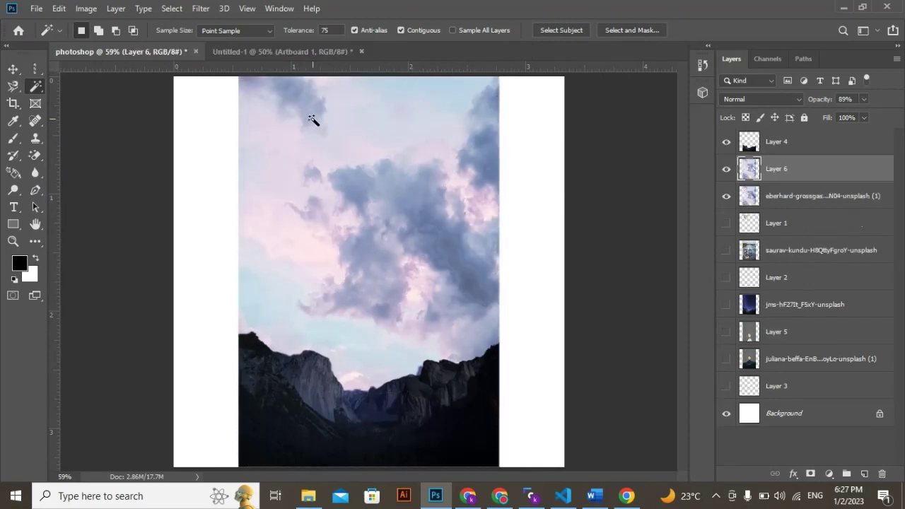
click(726, 196)
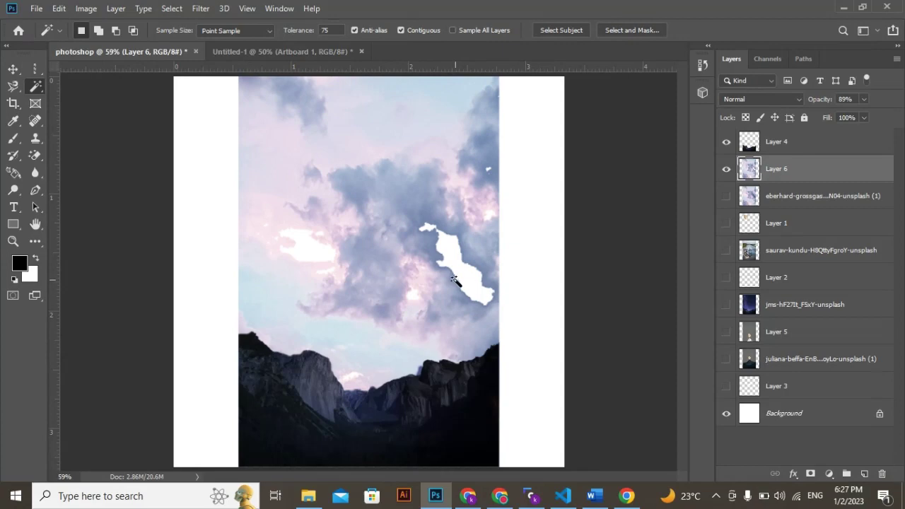
click(727, 196)
- Combine Magic Wand selections of the clouds and pink sky on the copied layer and copy them to another new layer
click(440, 253)
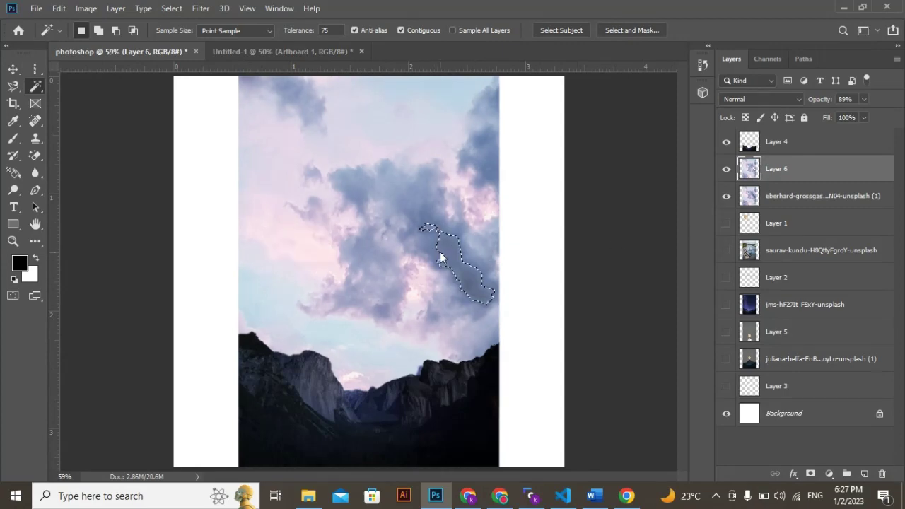
shift+click(416, 199)
shift+click(279, 158)
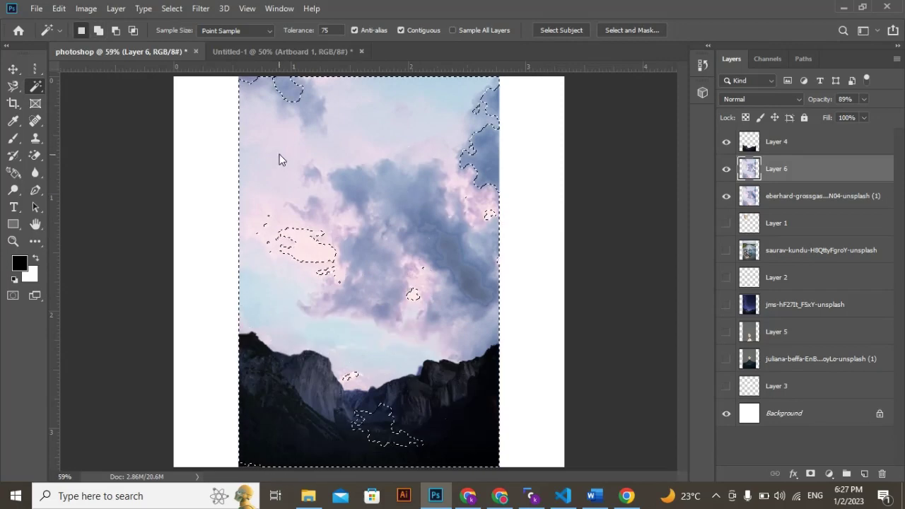
shift+click(495, 164)
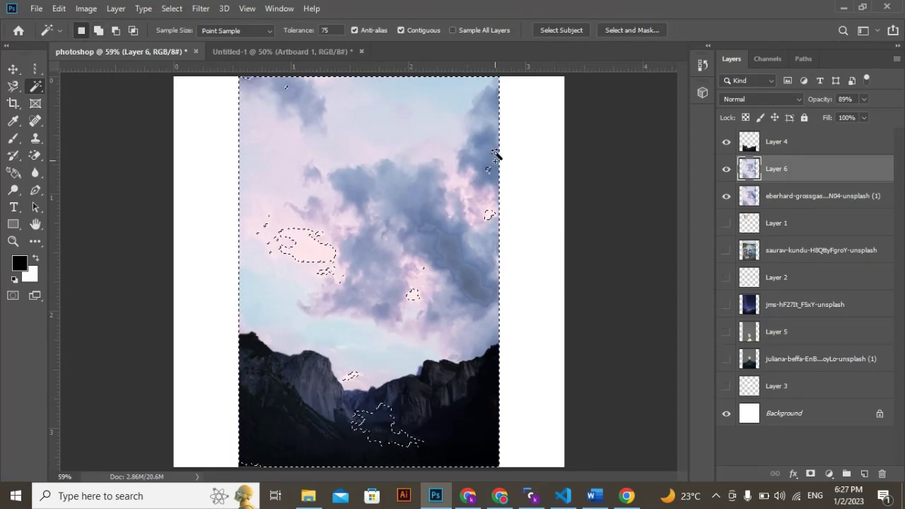
shift+click(298, 245)
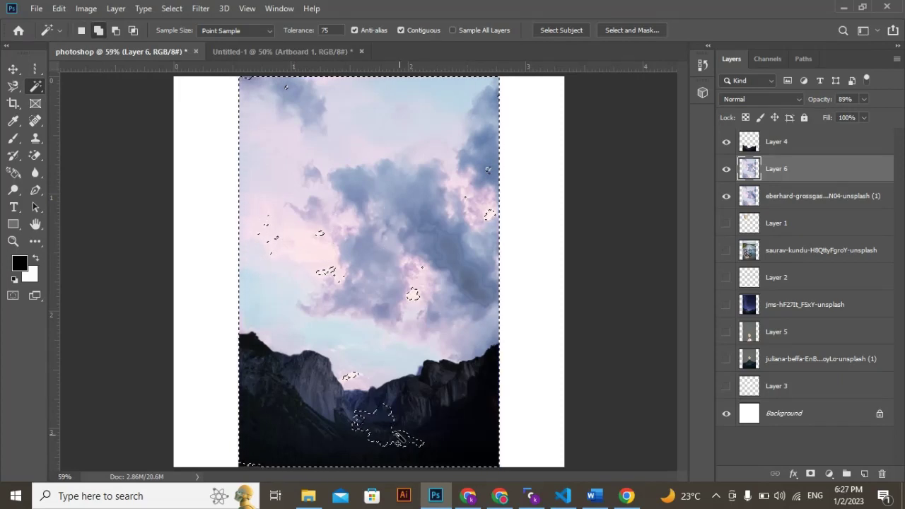
key(ctrl+d)
key(ctrl+shift+alt+n)
key(ctrl+alt+shift+e)
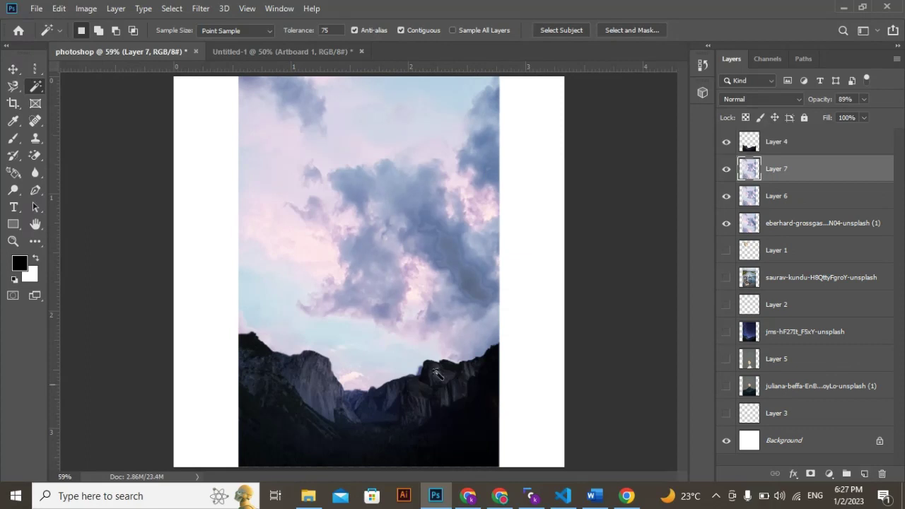
- Hide the first copied cloud layer and select the original pastel cloud photo layer
click(726, 197)
click(773, 225)
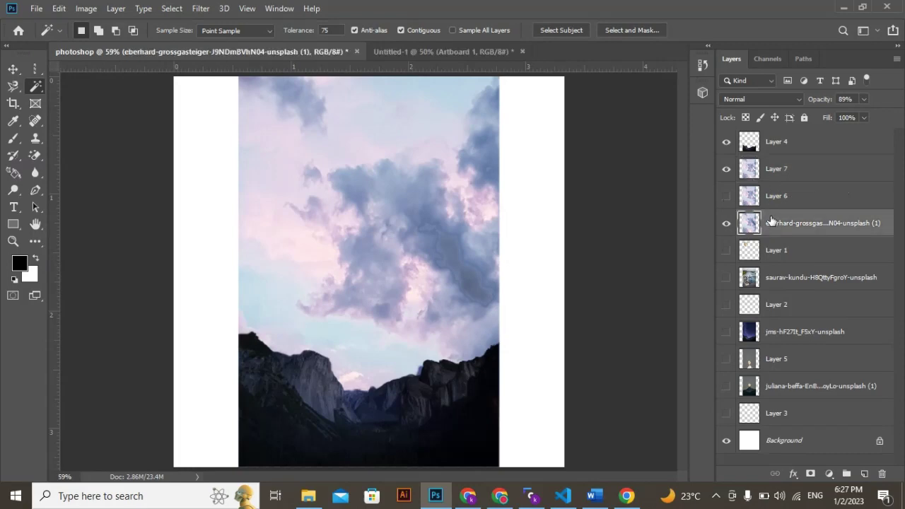